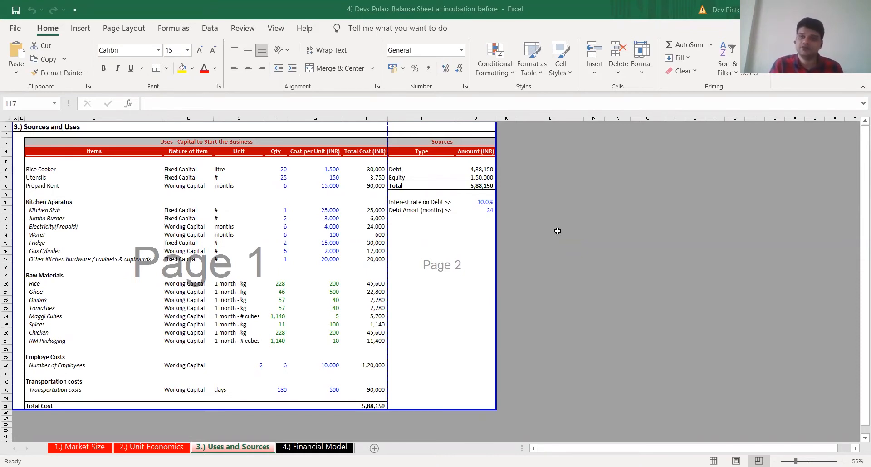
# Check the debt amount in the Sources table and open the 4.) Financial Model sheet
pyautogui.press('Up')
pyautogui.press('Up')
pyautogui.press('Up')
pyautogui.press('Up')
pyautogui.press('Up')
pyautogui.press('Up')
pyautogui.press('Up')
pyautogui.press('Up')
pyautogui.press('Up')
pyautogui.press('Up')
pyautogui.press('Right')
pyautogui.press('Up')
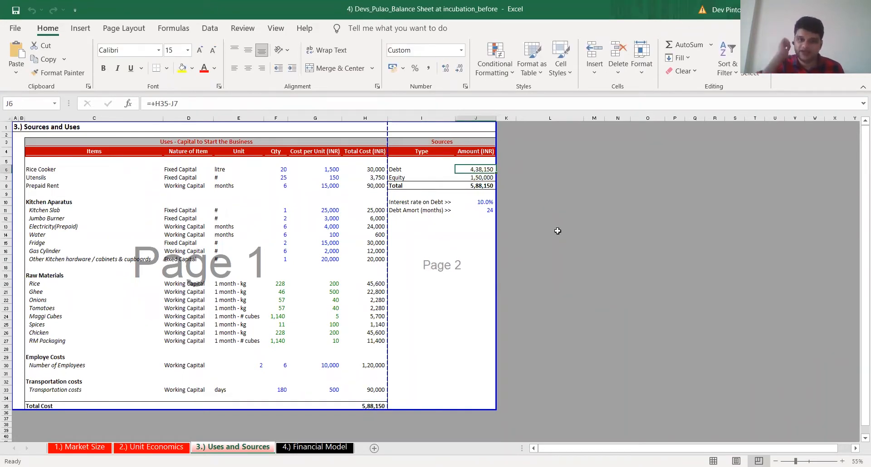
pyautogui.hotkey('ctrl', 'pagedown')
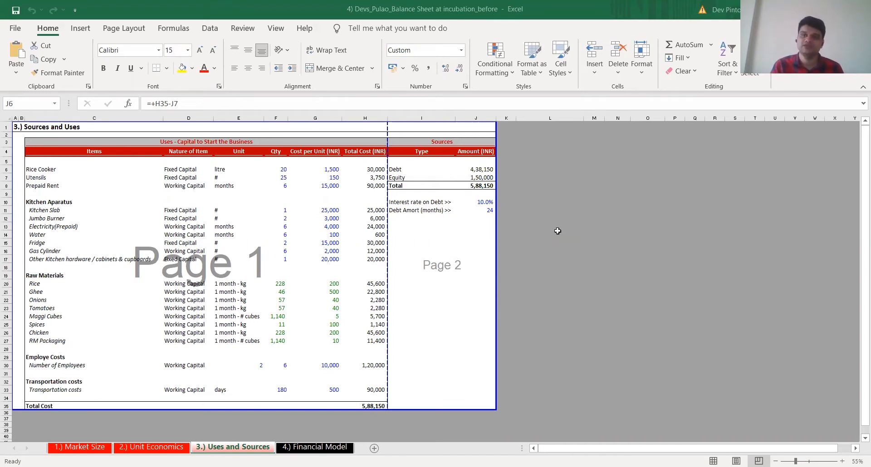
pyautogui.hotkey('ctrl', 'pagedown')
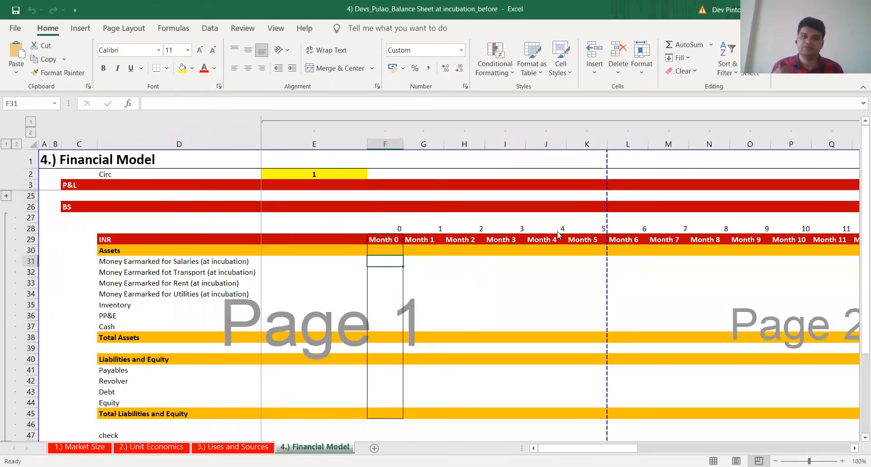
# Examine the Month 0 asset lines of the balance sheet, from money earmarked for salaries down to cash
pyautogui.hotkey('alt', 'Tab')
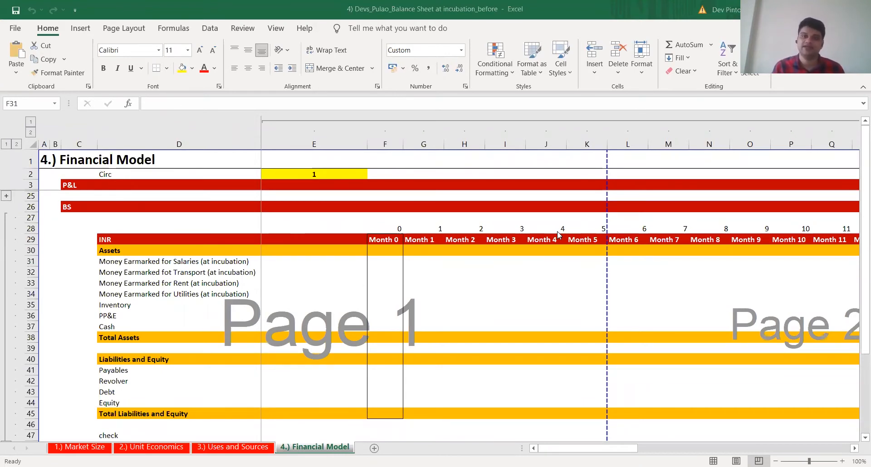
pyautogui.hotkey('alt', 'Tab')
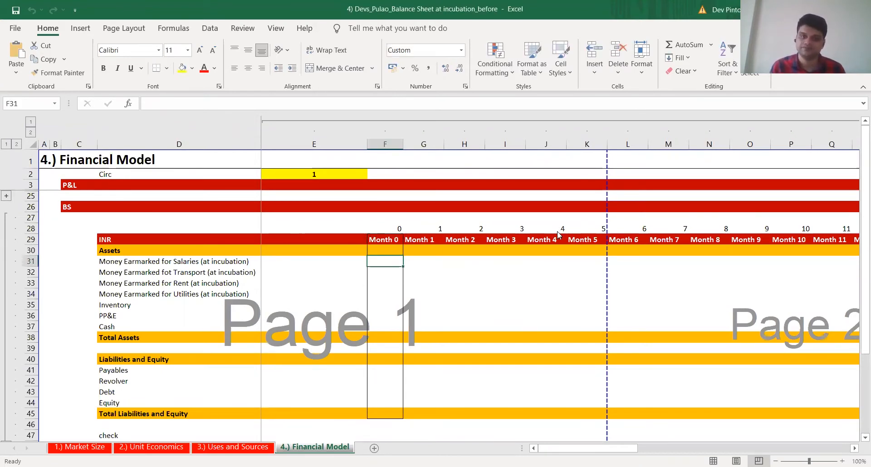
pyautogui.hotkey('alt', 'Tab')
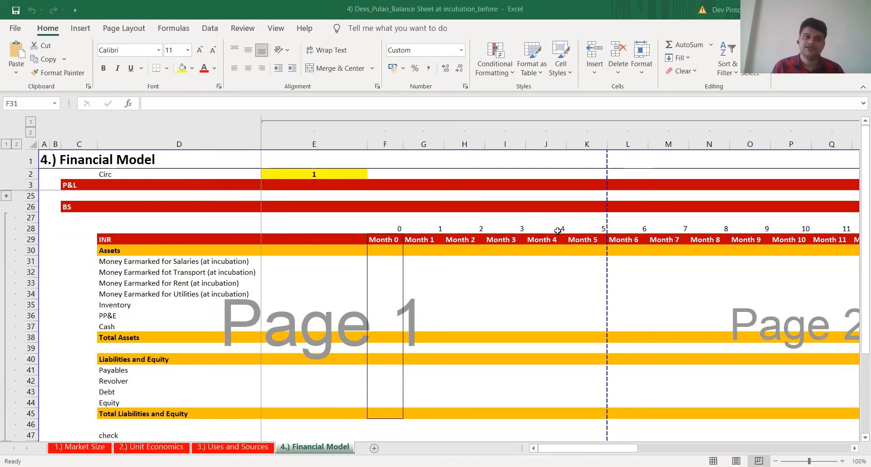
pyautogui.press('Down')
pyautogui.press('Down')
pyautogui.press('Down')
pyautogui.press('Down')
pyautogui.press('Down')
pyautogui.press('Down')
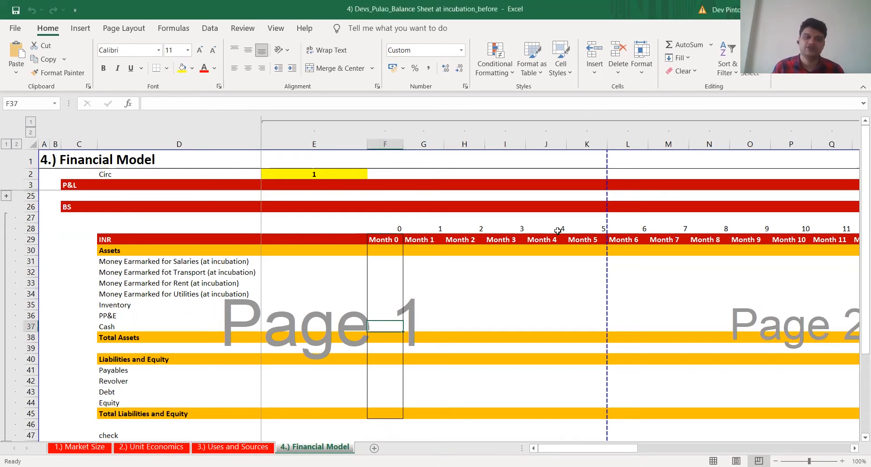
pyautogui.press('Up')
pyautogui.press('Up')
pyautogui.press('Up')
pyautogui.press('Up')
pyautogui.press('Up')
pyautogui.press('Up')
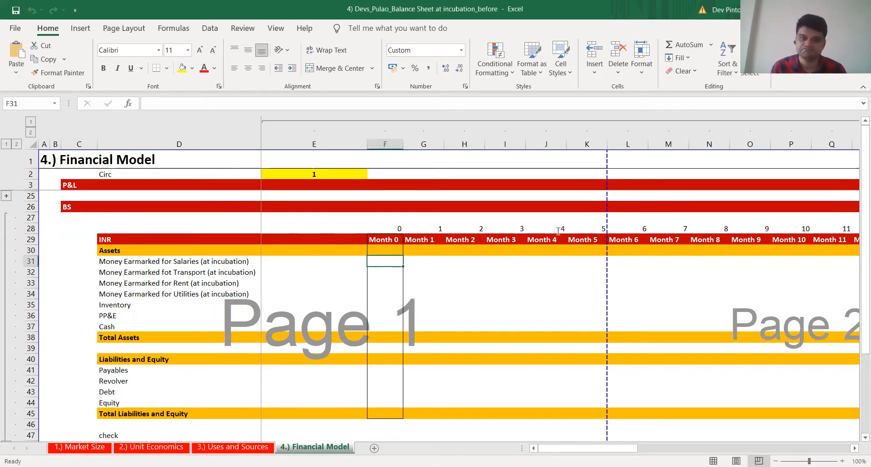
pyautogui.hotkey('alt', 'Tab')
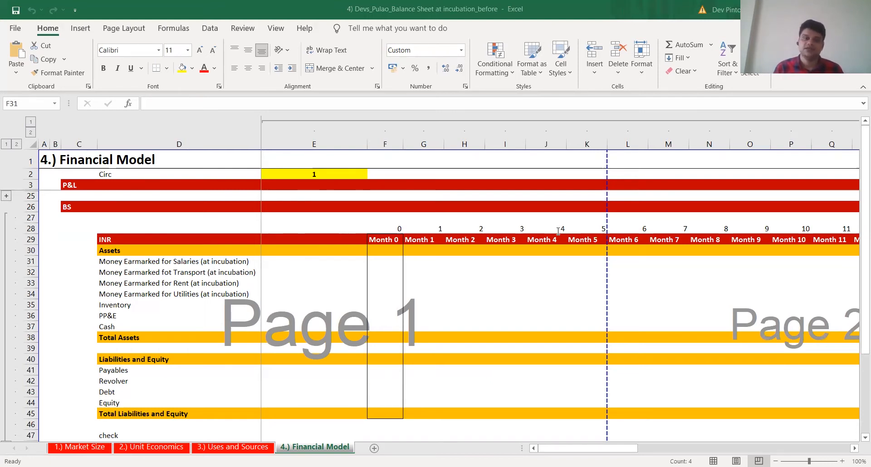
# Examine the Month 0 liabilities and equity lines and compare them with the block of asset lines
pyautogui.hotkey('alt', 'Tab')
pyautogui.press('Down')
pyautogui.press('Down')
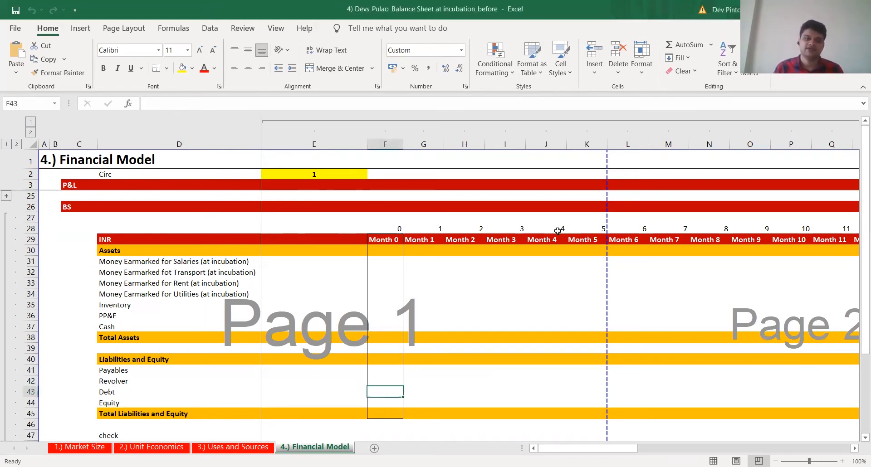
pyautogui.press('Up')
pyautogui.press('Up')
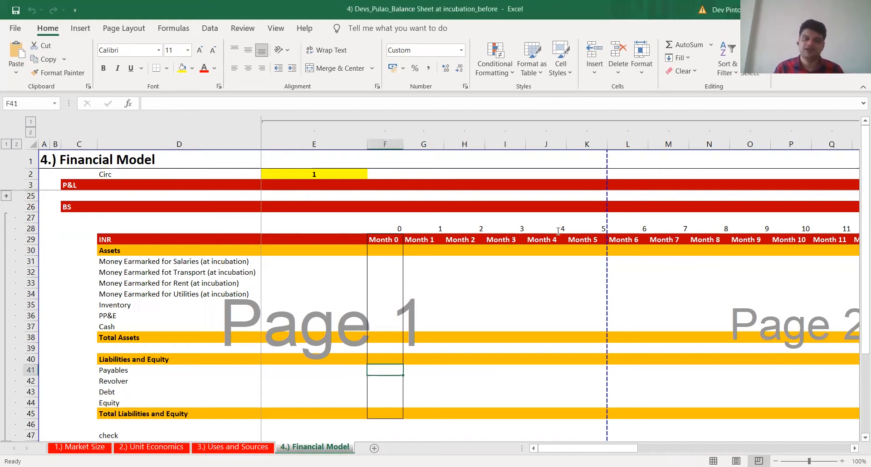
pyautogui.hotkey('alt', 'Tab')
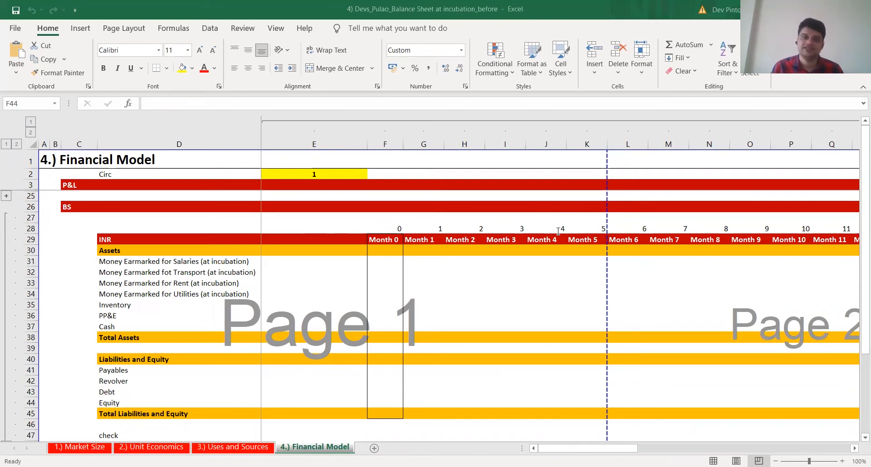
pyautogui.press('Up')
pyautogui.press('Up')
pyautogui.press('Up')
pyautogui.press('Up')
pyautogui.press('Up')
pyautogui.press('Up')
pyautogui.press('Down')
pyautogui.press('Down')
pyautogui.press('Down')
pyautogui.press('Down')
pyautogui.press('Down')
pyautogui.press('Down')
pyautogui.press('Down')
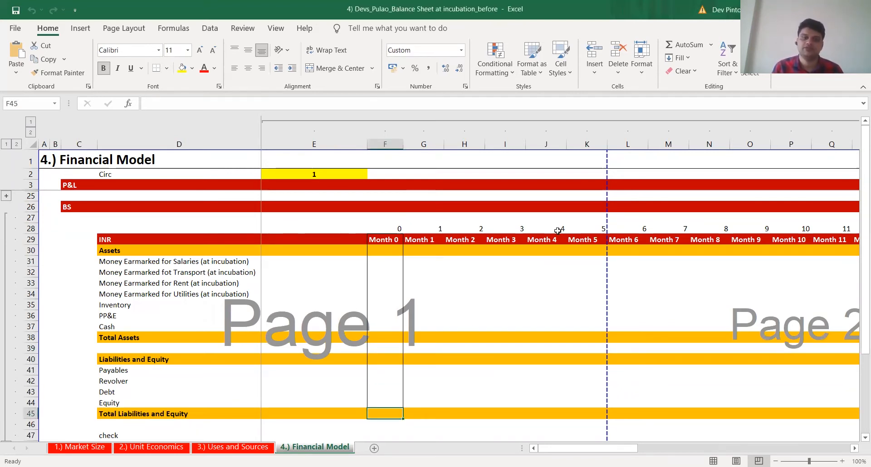
pyautogui.press('Up')
pyautogui.hotkey('shift', 'Up')
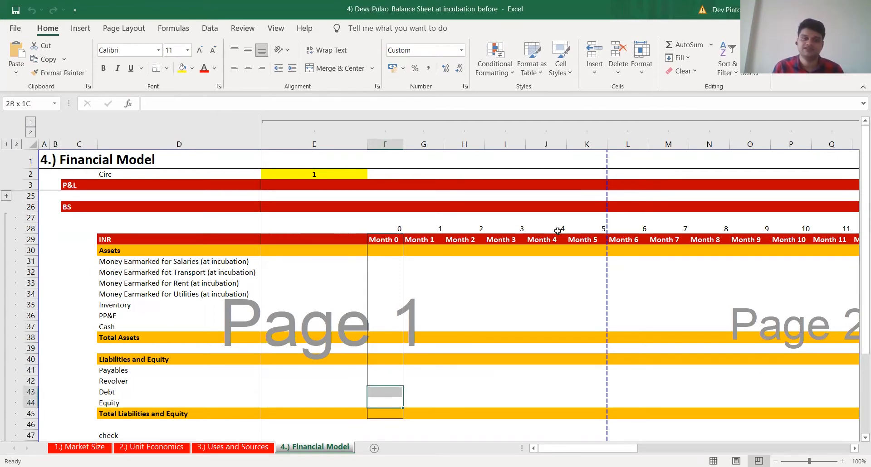
pyautogui.hotkey('shift', 'Up')
pyautogui.hotkey('shift', 'Up')
pyautogui.press('Up')
pyautogui.press('Up')
pyautogui.press('Up')
pyautogui.press('Up')
pyautogui.press('Up')
pyautogui.press('Up')
pyautogui.press('Up')
pyautogui.hotkey('shift', 'Up')
pyautogui.hotkey('shift', 'Up')
pyautogui.hotkey('shift', 'Up')
pyautogui.hotkey('shift', 'Up')
pyautogui.hotkey('shift', 'Up')
pyautogui.hotkey('shift', 'Up')
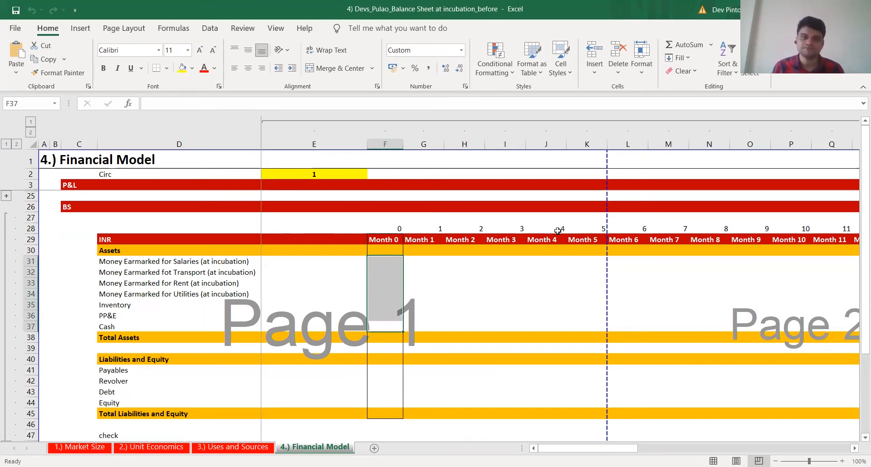
pyautogui.hotkey('alt', 'Tab')
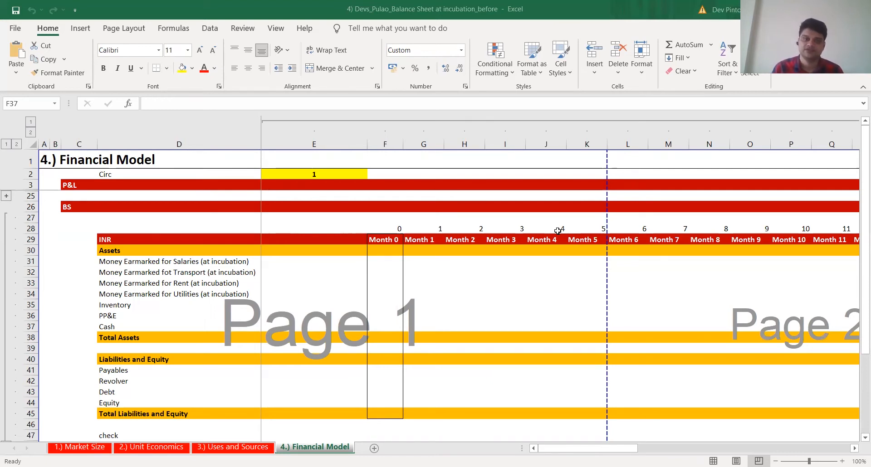
pyautogui.hotkey('alt', 'Tab')
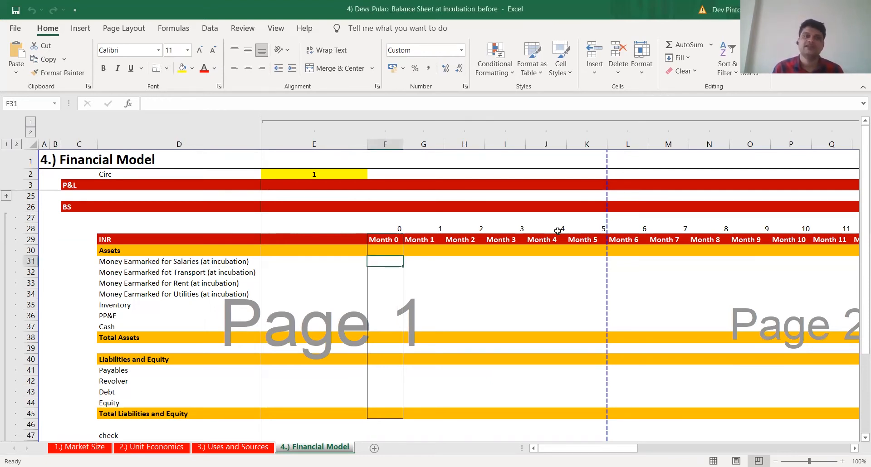
# Link Month 0 Money Earmarked for Salaries (F31) to the total employee cost in H30 of the Uses and Sources sheet
pyautogui.hotkey('shift', 'space')
pyautogui.press('Left')
pyautogui.press('Left')
pyautogui.press('Right')
pyautogui.press('Right')
pyautogui.press('Right')
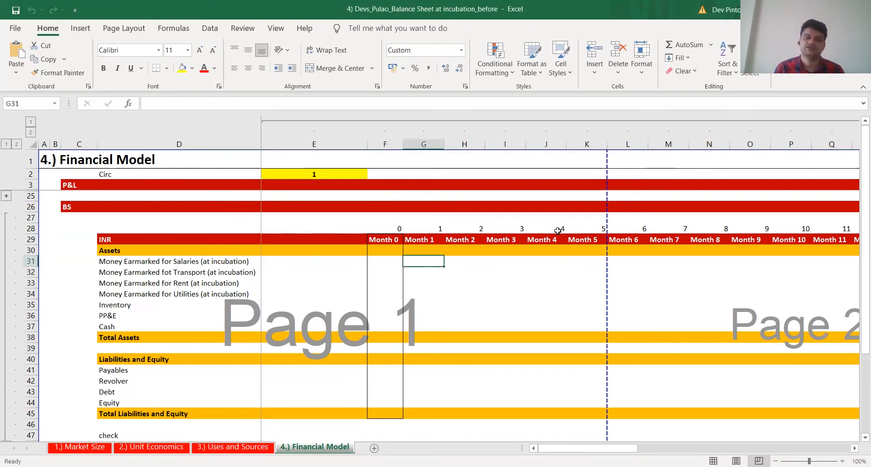
pyautogui.press('Left')
pyautogui.write('+')
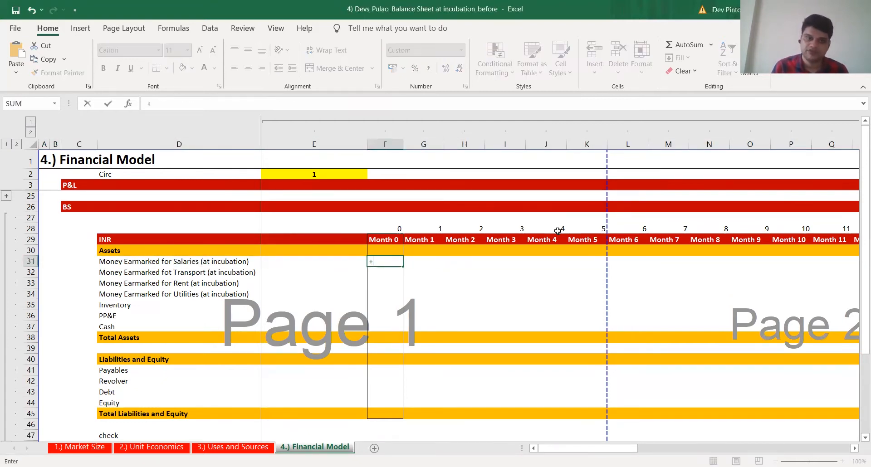
pyautogui.hotkey('ctrl', 'pageup')
pyautogui.click(377, 365)
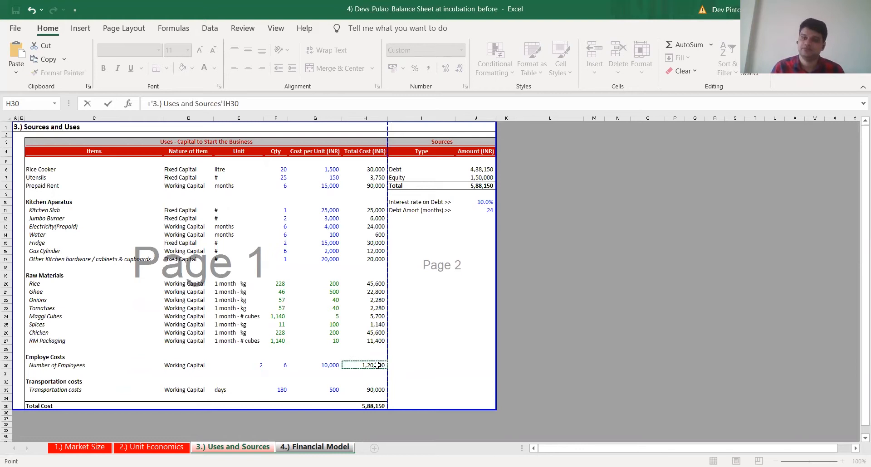
pyautogui.press('Return')
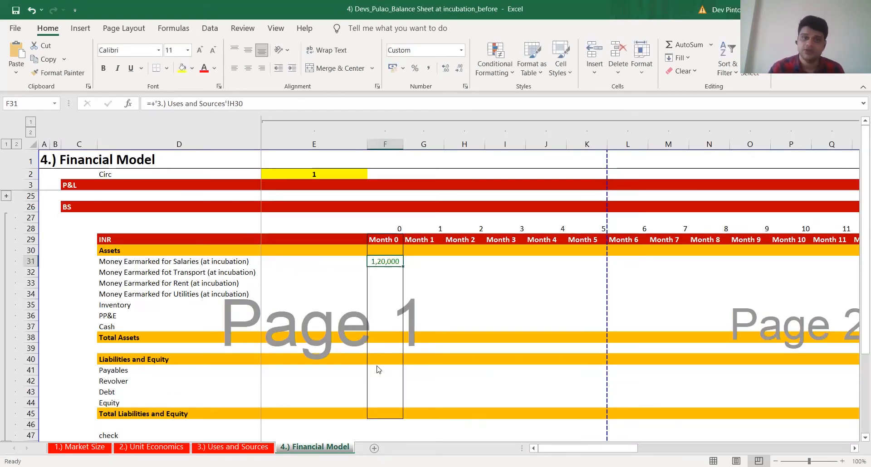
# Link Month 0 Money Earmarked for Transport (F32) to the total transportation cost in H33 of the Uses and Sources sheet
pyautogui.hotkey('alt', 'Tab')
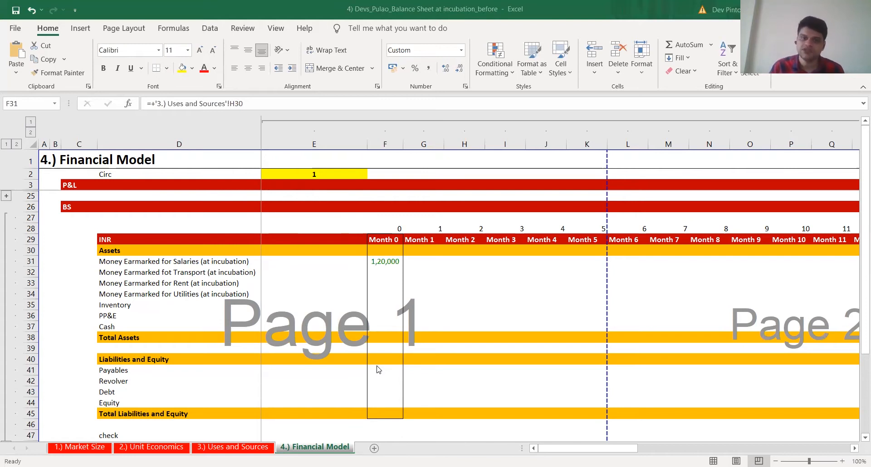
pyautogui.click(377, 362)
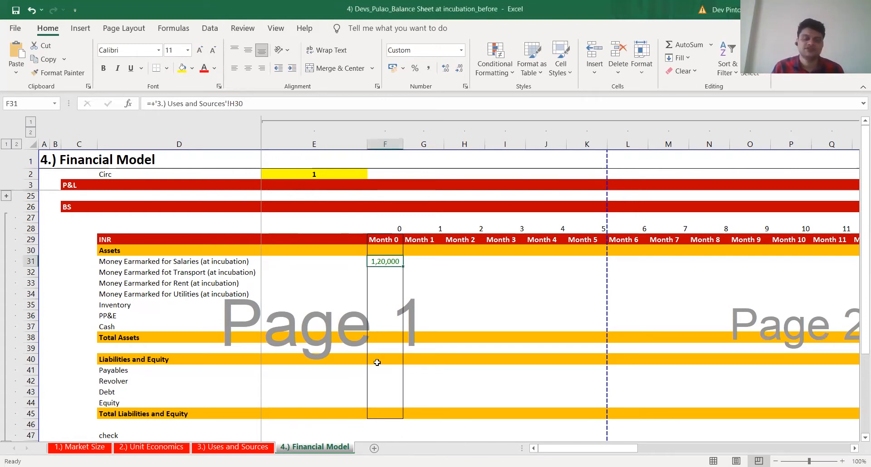
pyautogui.press('Down')
pyautogui.write('+')
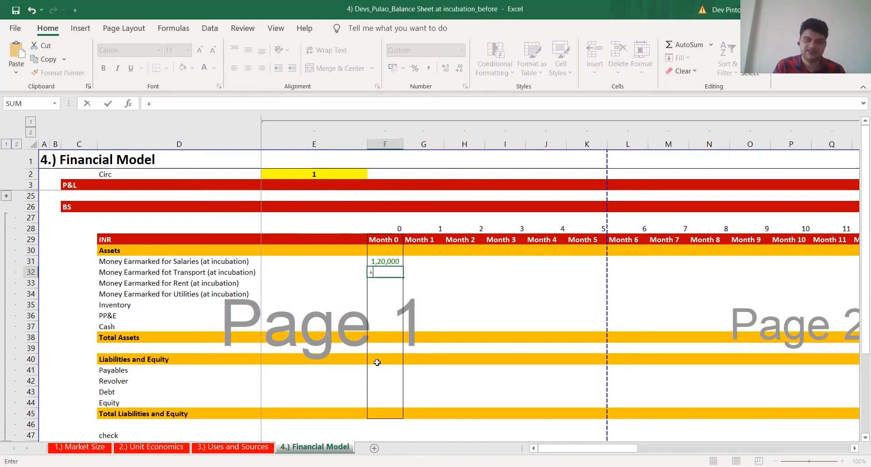
pyautogui.hotkey('ctrl', 'pageup')
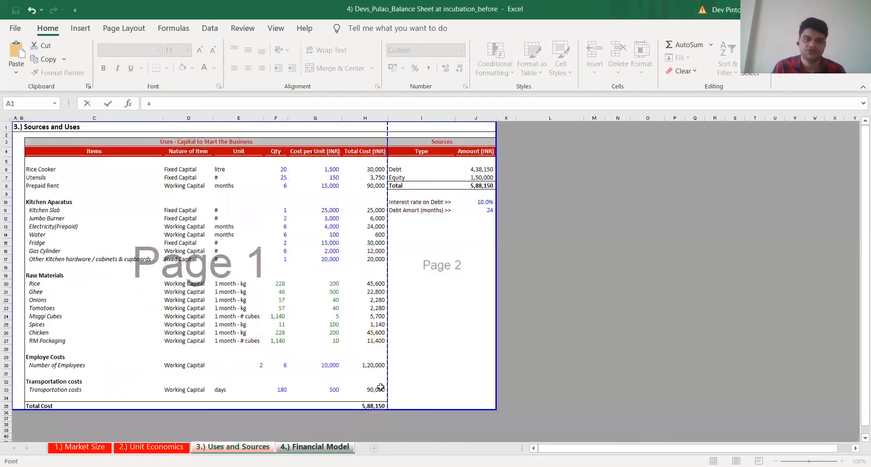
pyautogui.click(378, 389)
pyautogui.press('Return')
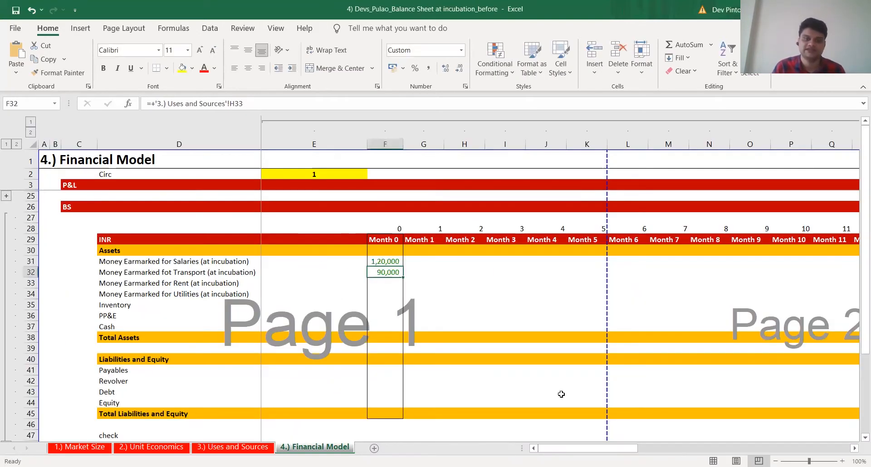
# Link Month 0 Money Earmarked for Rent (F33) to the total prepaid rent in H8 of the Uses and Sources sheet
pyautogui.press('Down')
pyautogui.write('+')
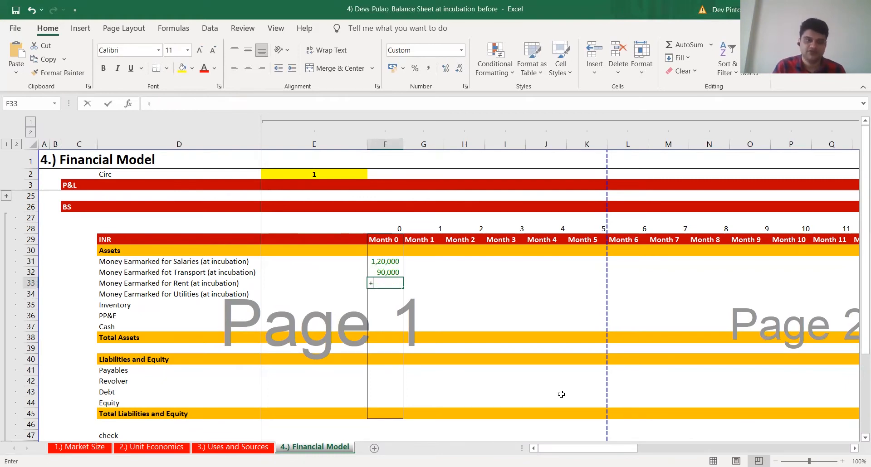
pyautogui.hotkey('ctrl', 'pageup')
pyautogui.click(381, 186)
pyautogui.press('Return')
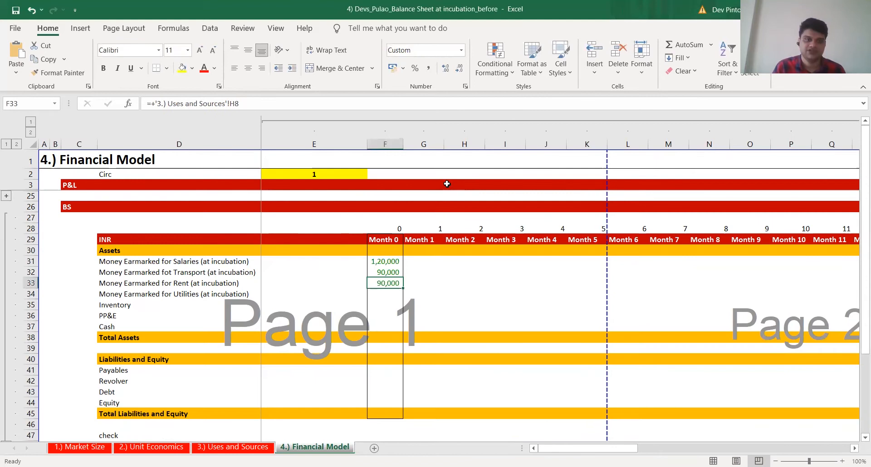
# Set Month 0 Money Earmarked for Utilities (F34) to the sum of electricity, water and gas cylinder costs (H13, H14, H16) from Uses and Sources
pyautogui.write('+')
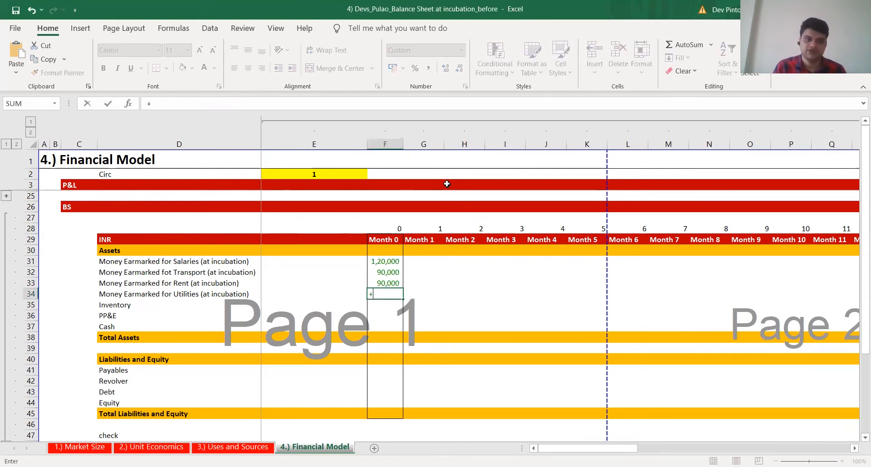
pyautogui.hotkey('ctrl', 'pageup')
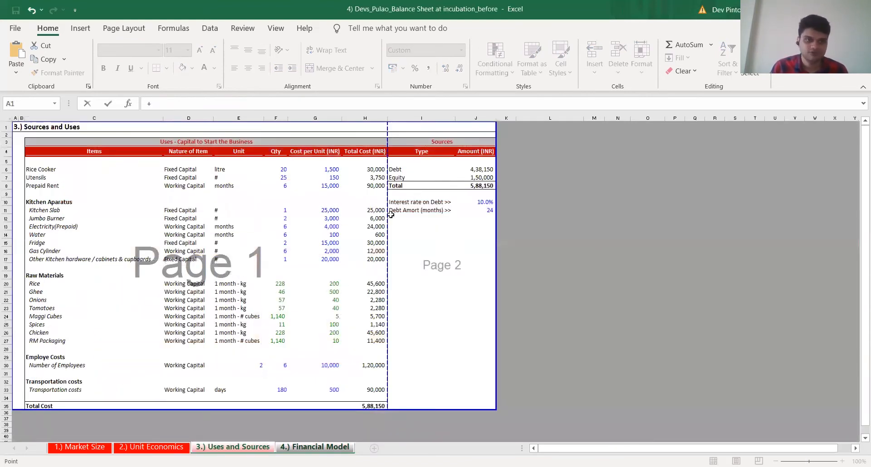
pyautogui.click(376, 226)
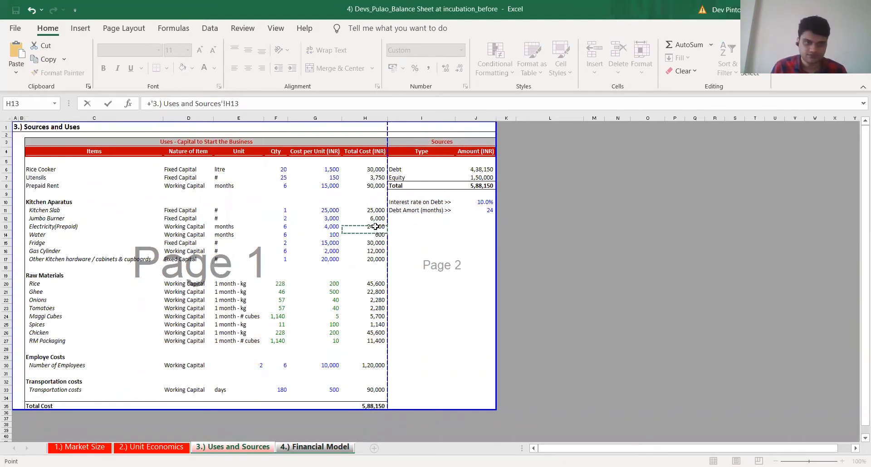
pyautogui.write('+')
pyautogui.click(374, 235)
pyautogui.write("+'3.) Uses and Sources'!H14+")
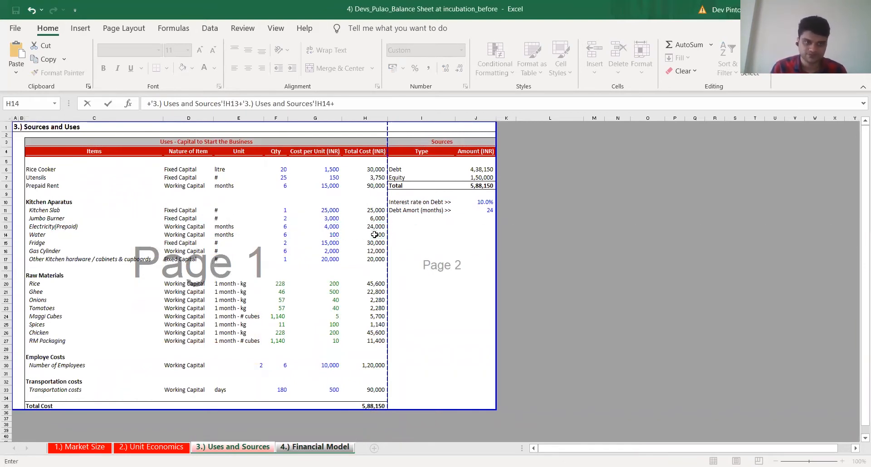
pyautogui.click(377, 251)
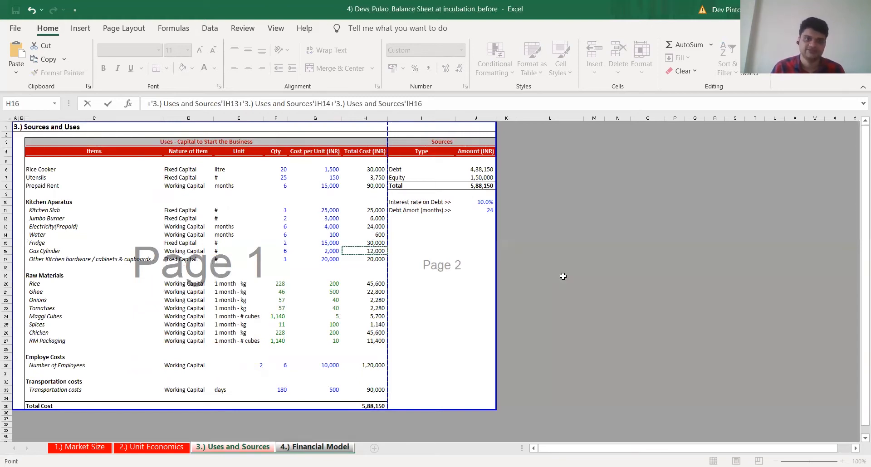
pyautogui.press('Return')
pyautogui.press('Up')
pyautogui.press('Up')
pyautogui.press('Up')
pyautogui.press('Up')
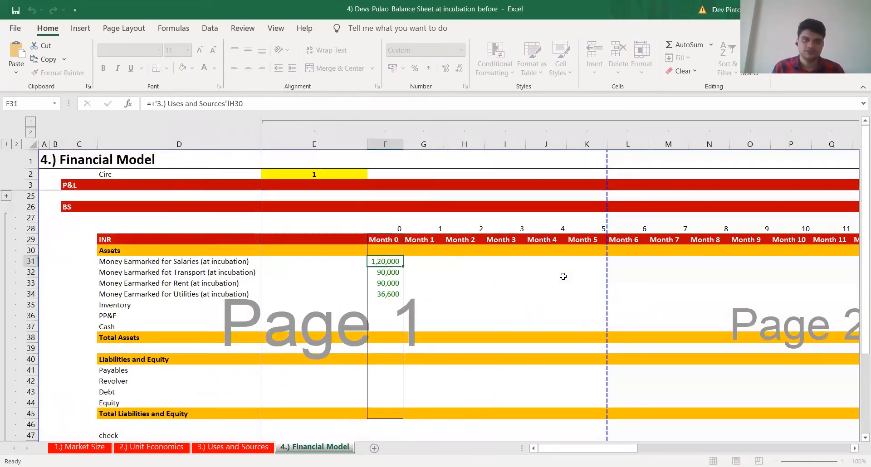
pyautogui.press('Down')
pyautogui.press('Down')
pyautogui.press('Down')
pyautogui.press('Down')
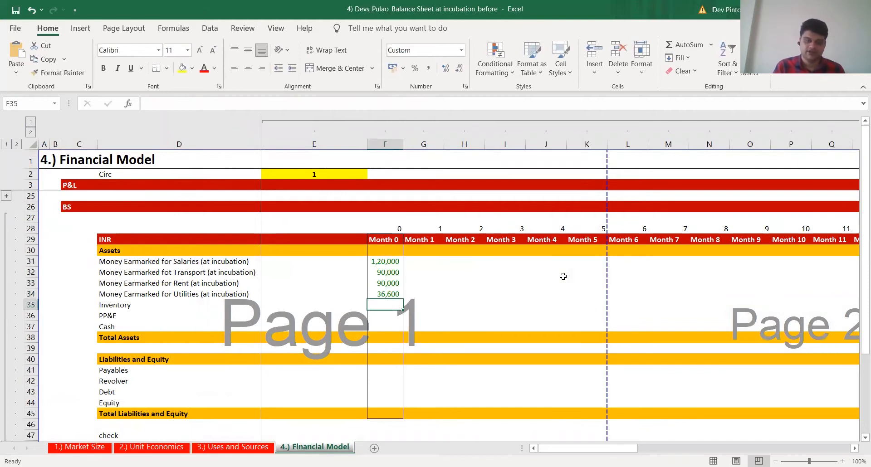
# Set Month 0 Inventory (F35) to the sum of the raw material costs in H20:H27 of the Uses and Sources sheet
pyautogui.write('+')
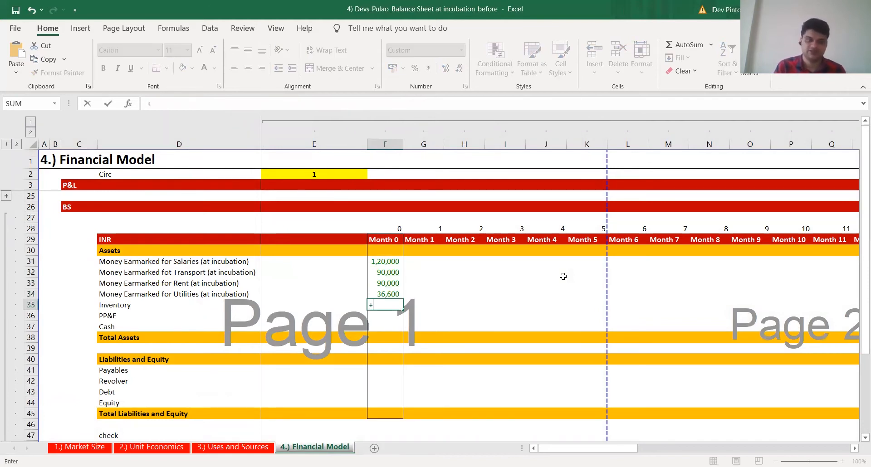
pyautogui.write('SUM(')
pyautogui.click(233, 447)
pyautogui.click(374, 285)
pyautogui.hotkey('ctrl', 'shift', 'Down')
pyautogui.write(") Uses and Sources'!H20:H27)")
pyautogui.press('Return')
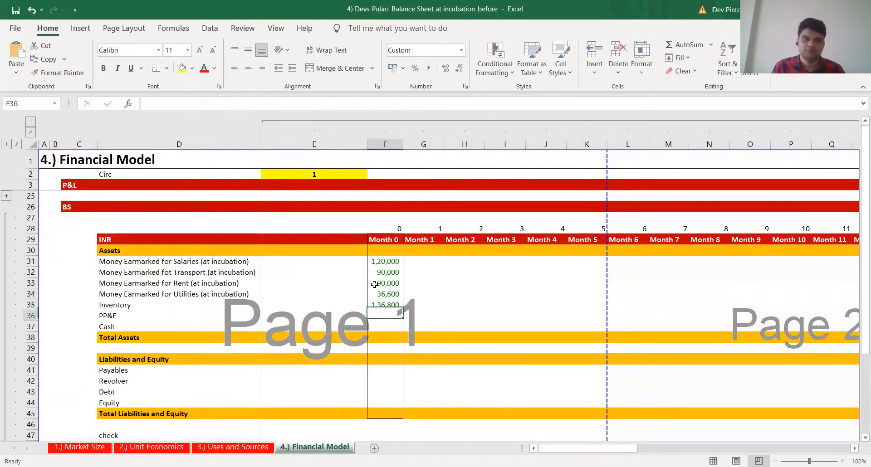
# Set Month 0 PP&E (F36) to the sum of fixed capital costs H6, H7, H11, H12 and H15 from Uses and Sources
pyautogui.hotkey('shift', 'space')
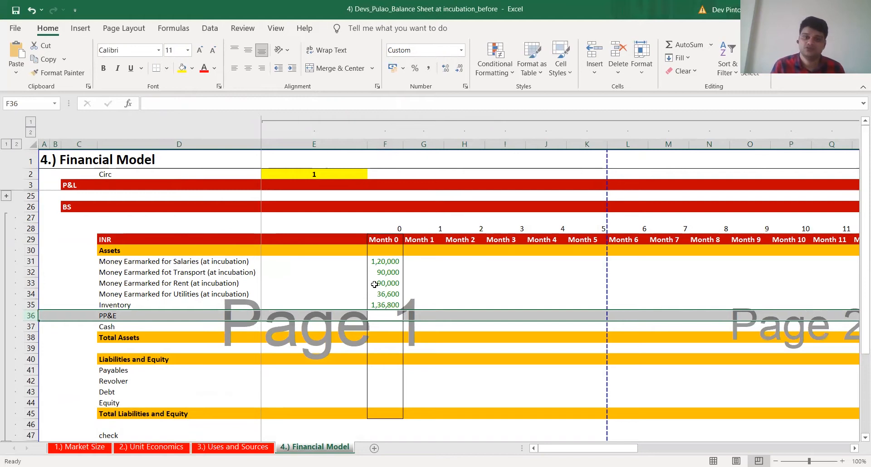
pyautogui.write('+')
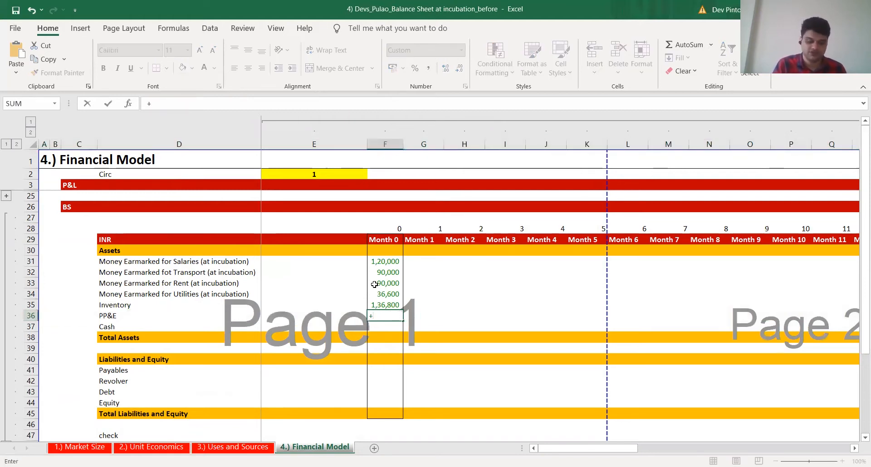
pyautogui.write('SUM(')
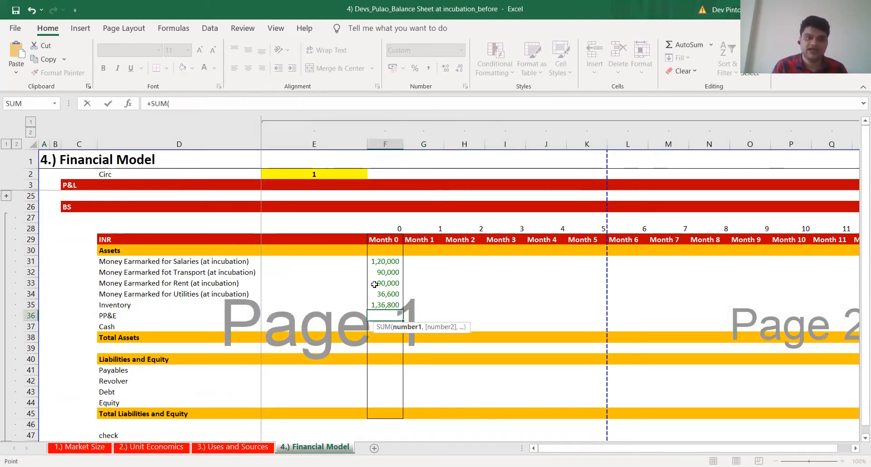
pyautogui.hotkey('ctrl', 'pageup')
pyautogui.click(373, 170)
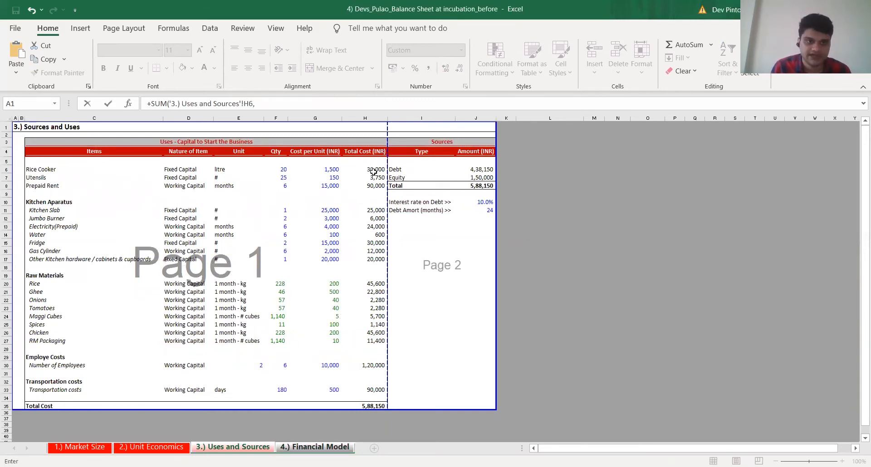
pyautogui.keyDown('ctrl'); pyautogui.click(373, 178); pyautogui.keyUp('ctrl')
pyautogui.write(',')
pyautogui.click(373, 210)
pyautogui.write(",'3.) Uses and Sources'!H11,")
pyautogui.click(373, 219)
pyautogui.write(",'3.) Uses and Sources'!H12,")
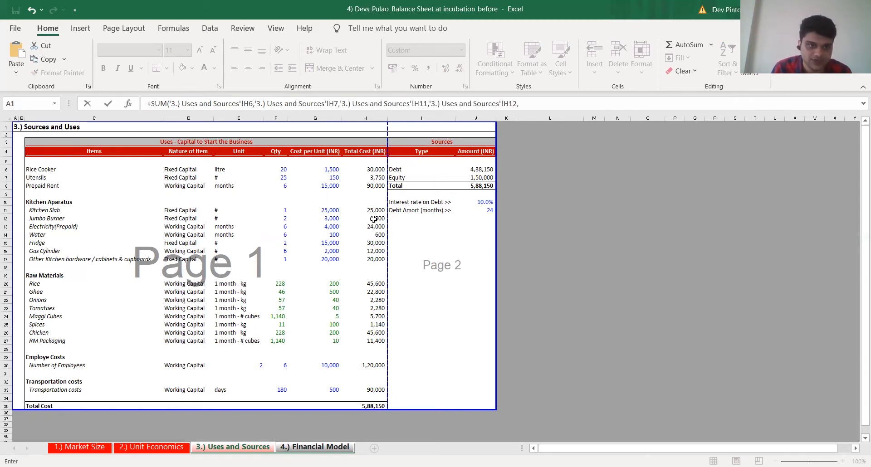
pyautogui.click(372, 243)
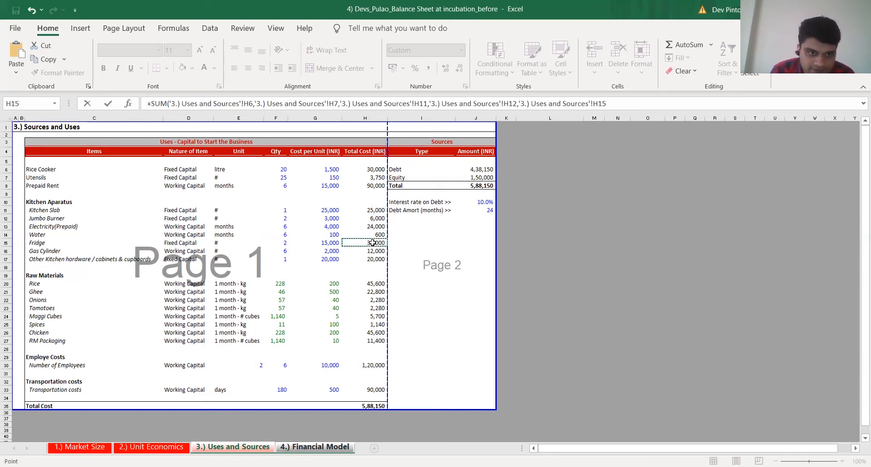
pyautogui.write(')')
pyautogui.press('Return')
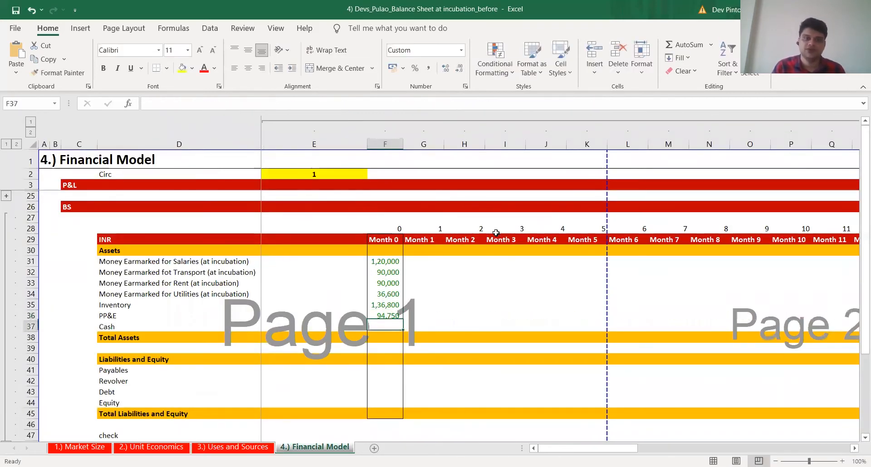
# Set Month 0 Cash (F37) to 0
pyautogui.write('0')
pyautogui.hotkey('ctrl', 'Return')
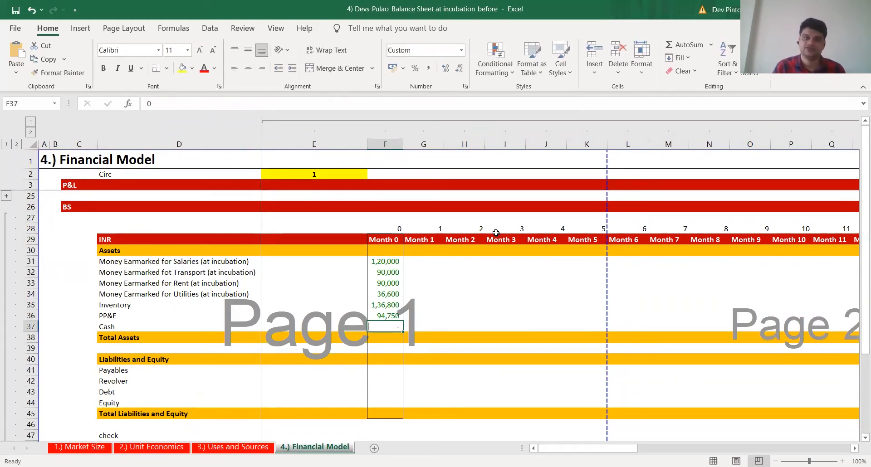
pyautogui.press('F2')
pyautogui.press('Return')
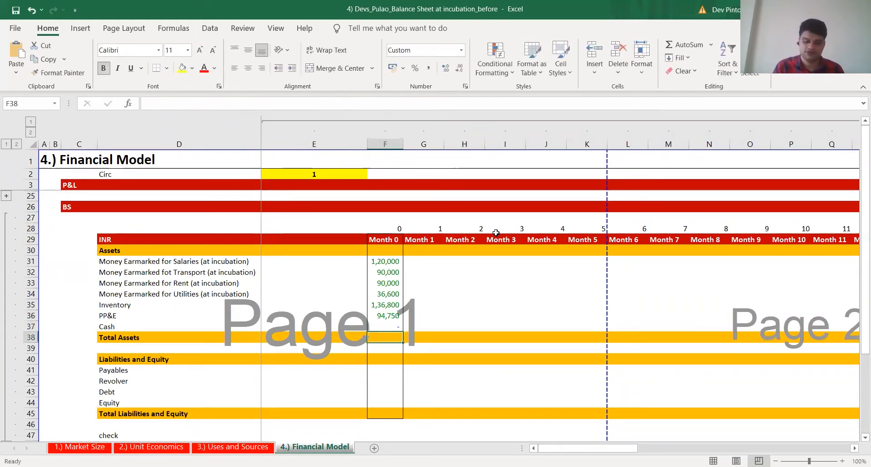
# Calculate Month 0 Total Assets in F38 as the sum of F31:F37
pyautogui.write('+')
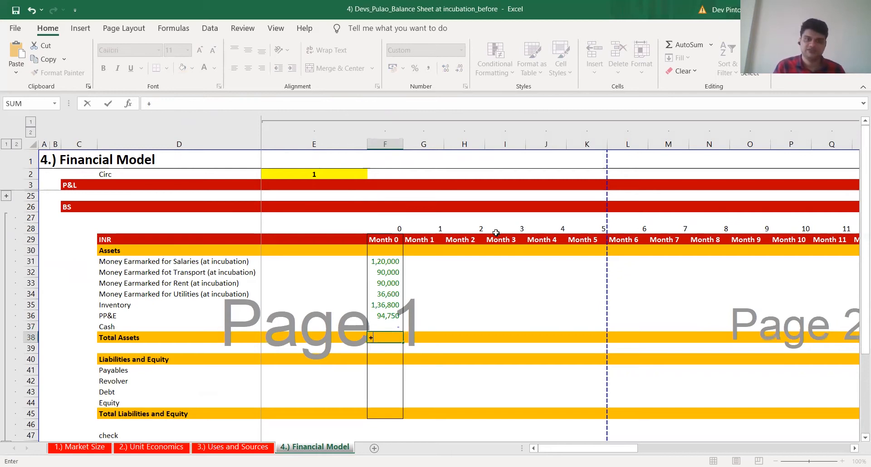
pyautogui.hotkey('alt', '=')
pyautogui.hotkey('ctrl', 'Return')
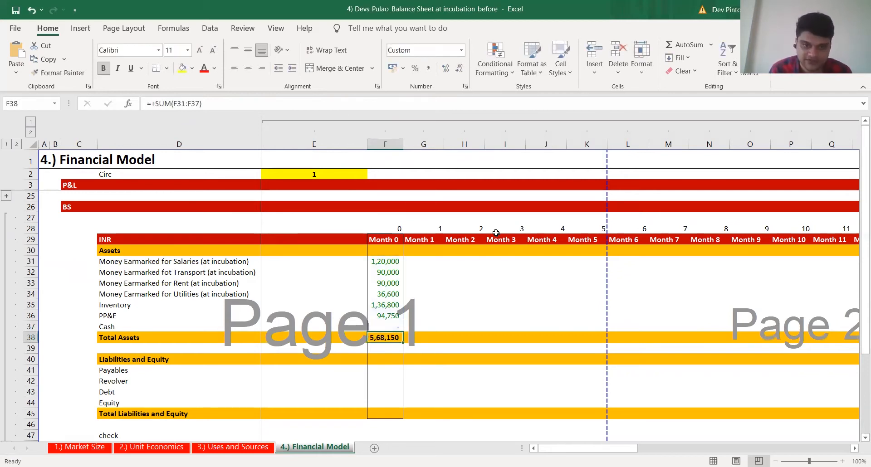
# Compare Month 0 Total Assets with the Uses and Sources totals and check the items for one left out of the asset formulas
pyautogui.hotkey('ctrl', 'pageup')
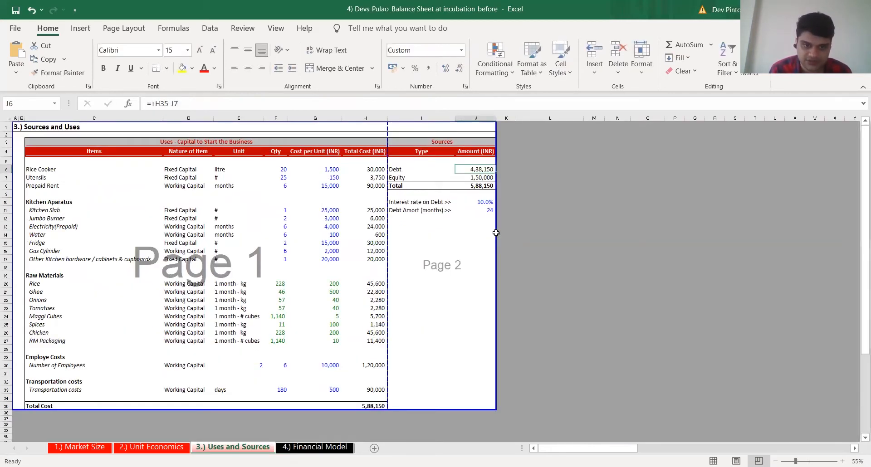
pyautogui.hotkey('ctrl', 'pagedown')
pyautogui.press('F2')
pyautogui.press('Escape')
pyautogui.press('Up')
pyautogui.press('Up')
pyautogui.hotkey('ctrl', 'pageup')
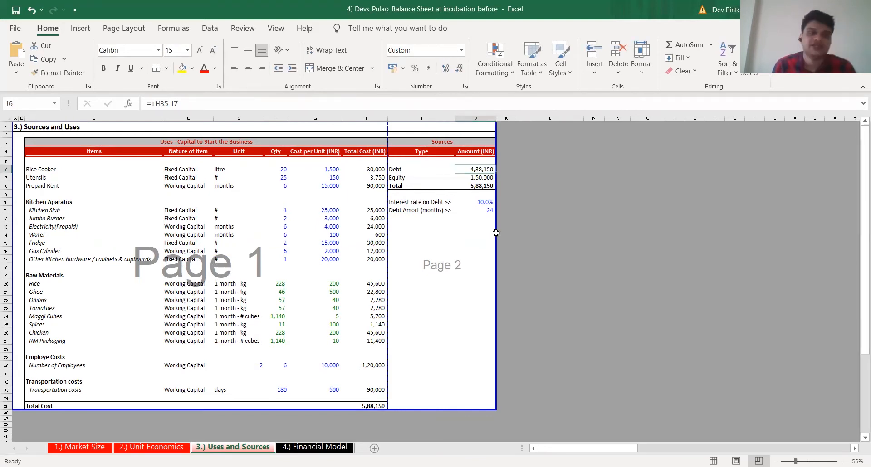
# Add the other kitchen hardware, cabinets and cupboards cost (H17 of Uses and Sources) to the Month 0 PP&E sum in F36
pyautogui.hotkey('ctrl', 'pagedown')
pyautogui.press('Up')
pyautogui.press('Down')
pyautogui.press('F2')
pyautogui.press('Left')
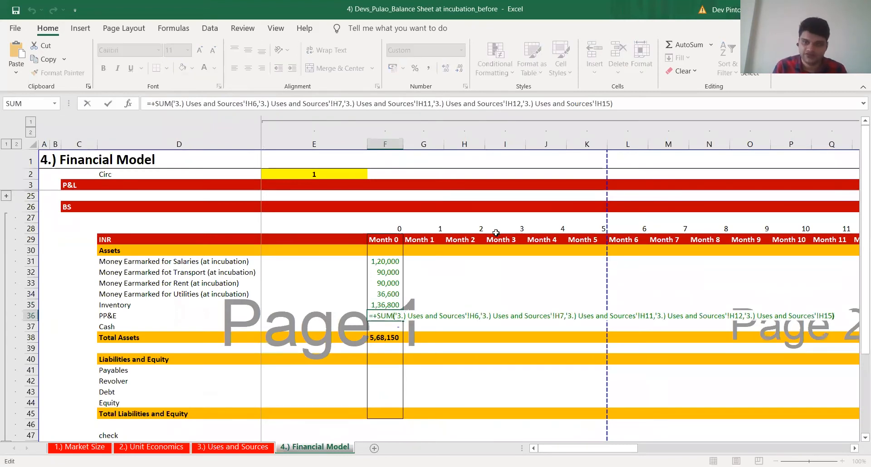
pyautogui.write(',')
pyautogui.hotkey('ctrl', 'pageup')
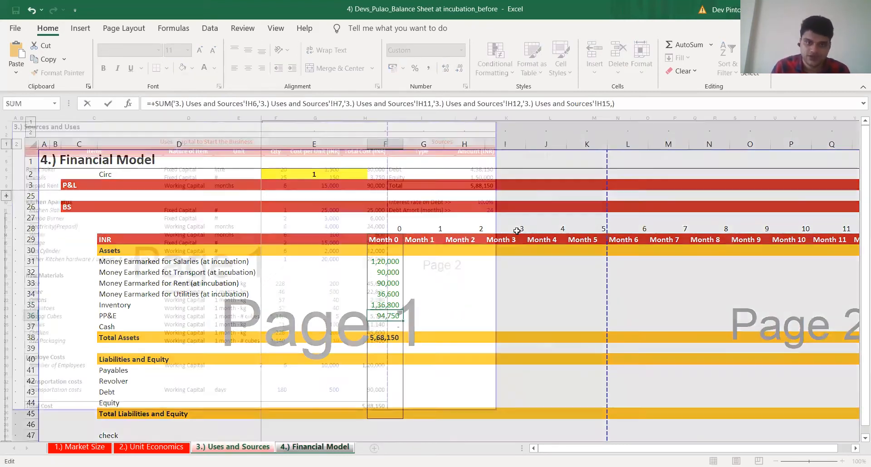
pyautogui.click(368, 260)
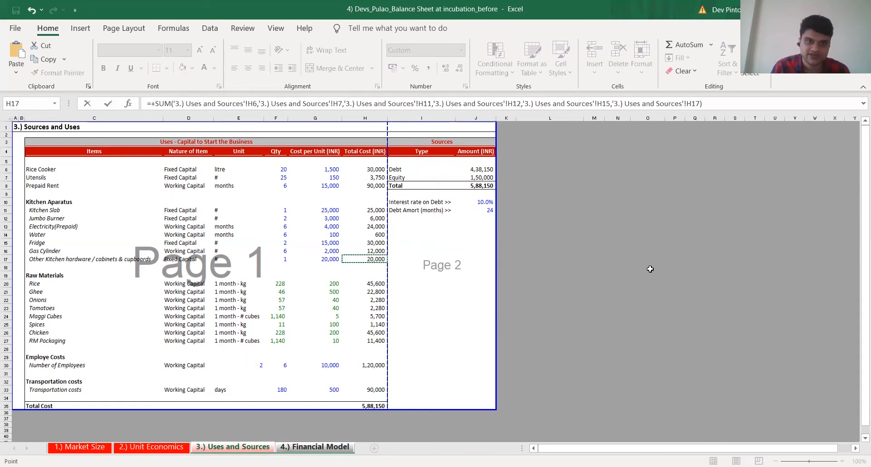
pyautogui.press('Return')
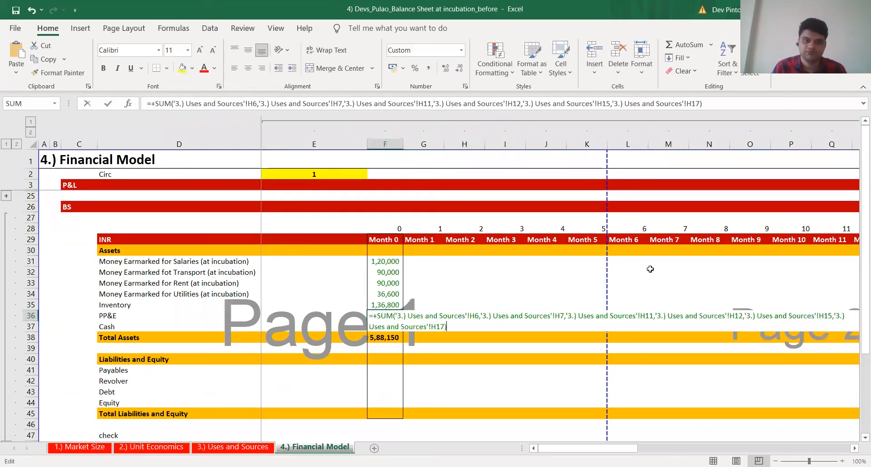
# Compare the total cost in H35 of Uses and Sources with Month 0 Total Assets (F38) and review asset lines F31:F37
pyautogui.hotkey('ctrl', 'pageup')
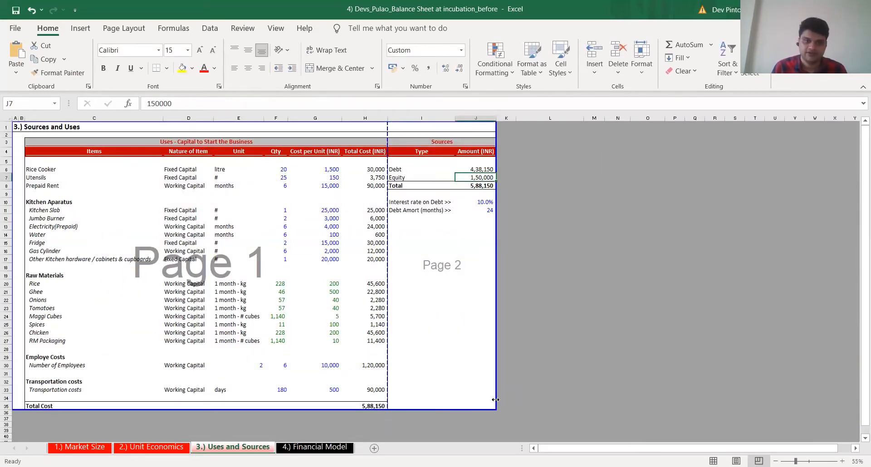
pyautogui.click(371, 406)
pyautogui.hotkey('ctrl', 'pagedown')
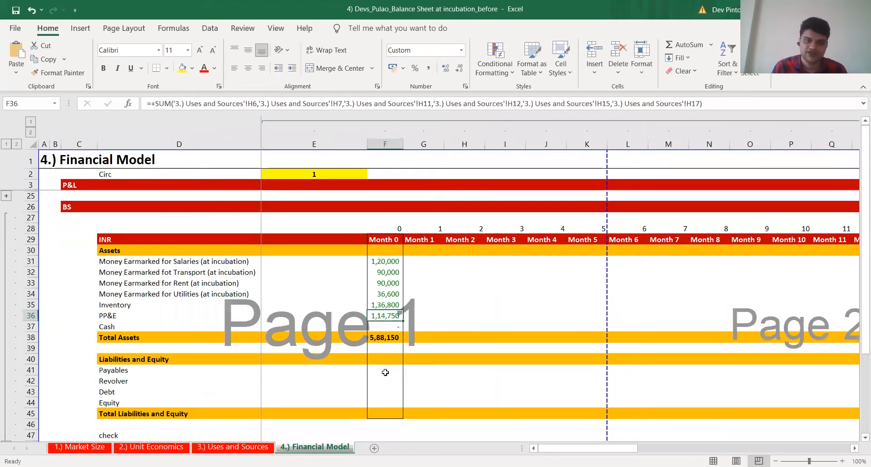
pyautogui.doubleClick(384, 337)
pyautogui.press('Escape')
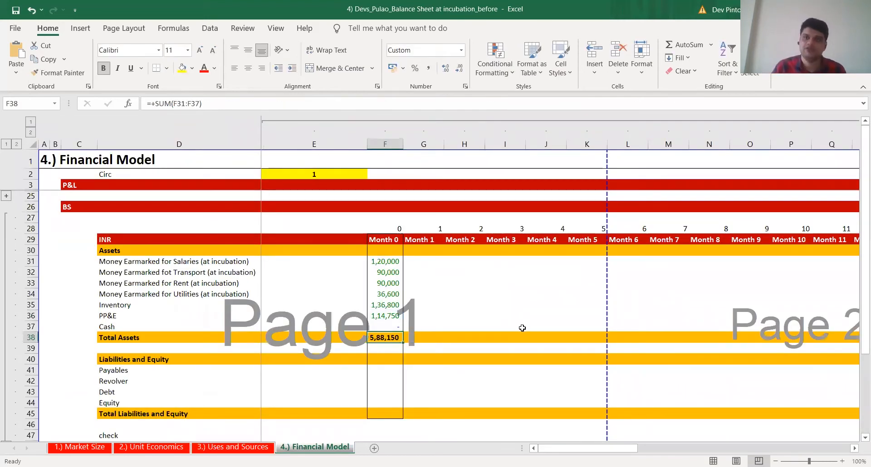
pyautogui.press('Up')
pyautogui.hotkey('ctrl', 'shift', 'Up')
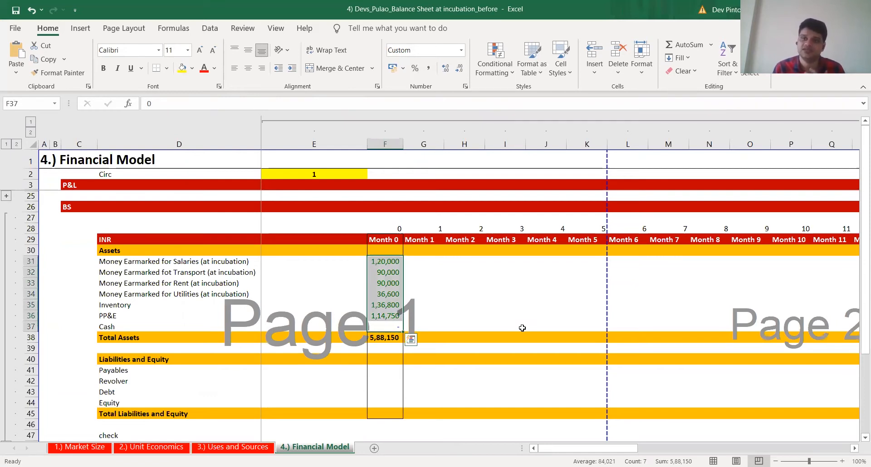
pyautogui.press('Down')
pyautogui.press('Up')
pyautogui.press('Up')
pyautogui.hotkey('ctrl', 'Up')
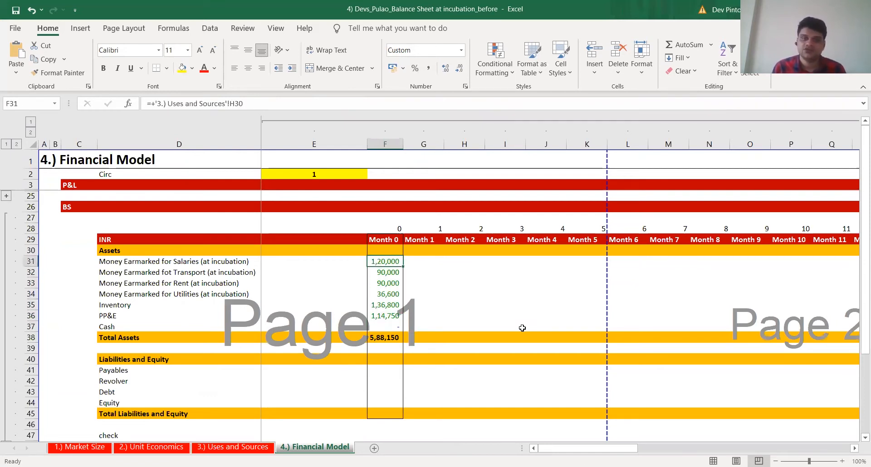
pyautogui.hotkey('ctrl', 'shift', 'Down')
pyautogui.hotkey('ctrl', 'Down')
# Link Month 0 Debt (F43) to the debt amount in J6 of the Uses and Sources sheet
pyautogui.press('Down')
pyautogui.press('Down')
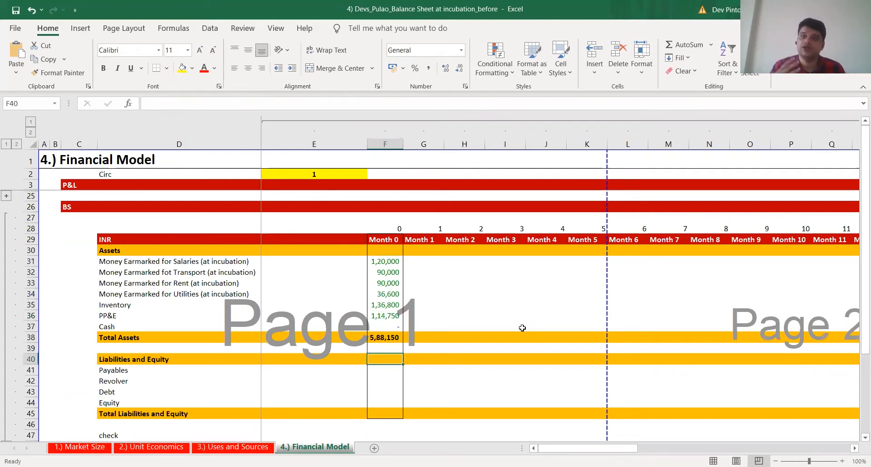
pyautogui.press('Down')
pyautogui.press('Down')
pyautogui.press('Down')
pyautogui.write('+')
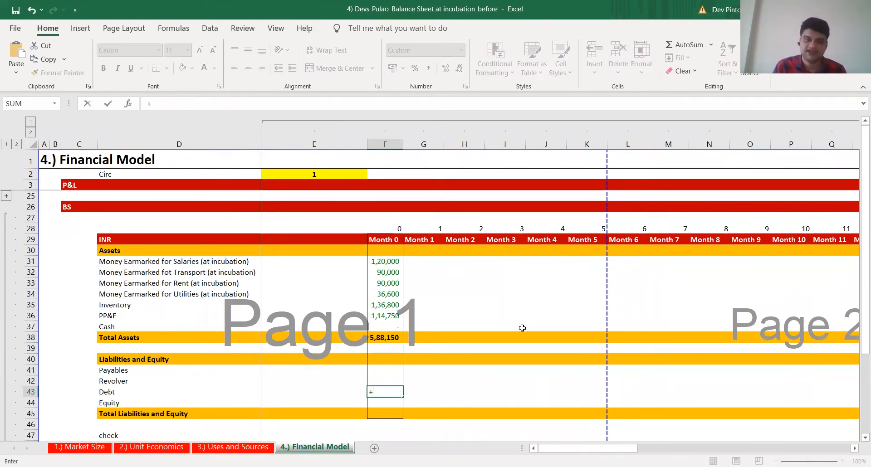
pyautogui.hotkey('ctrl', 'pageup')
pyautogui.click(475, 169)
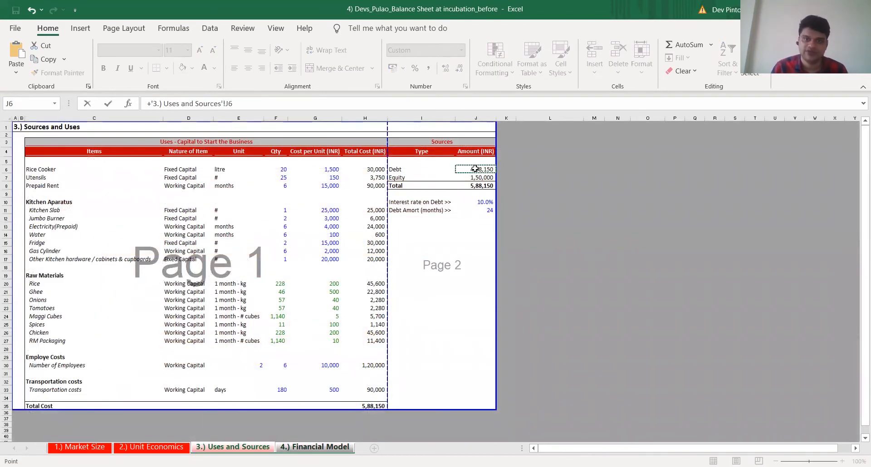
pyautogui.press('Return')
# Link Month 0 Equity (F44) to the equity amount in J7 of the Uses and Sources sheet
pyautogui.write('+')
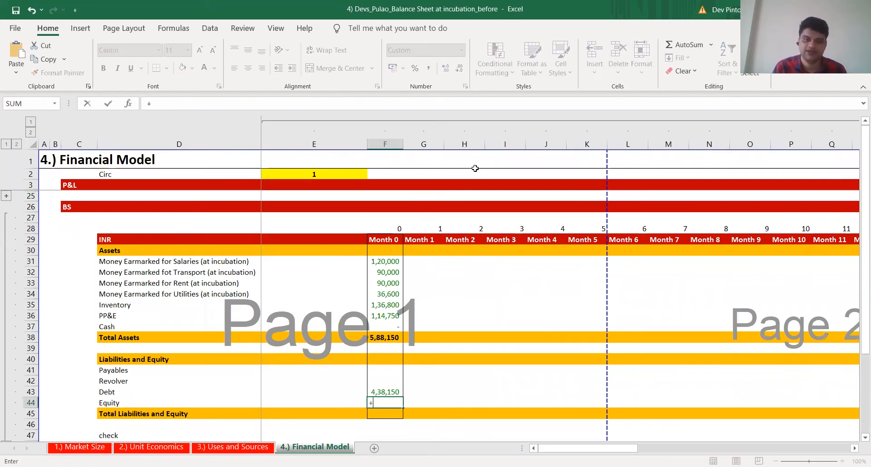
pyautogui.hotkey('ctrl', 'pageup')
pyautogui.click(479, 177)
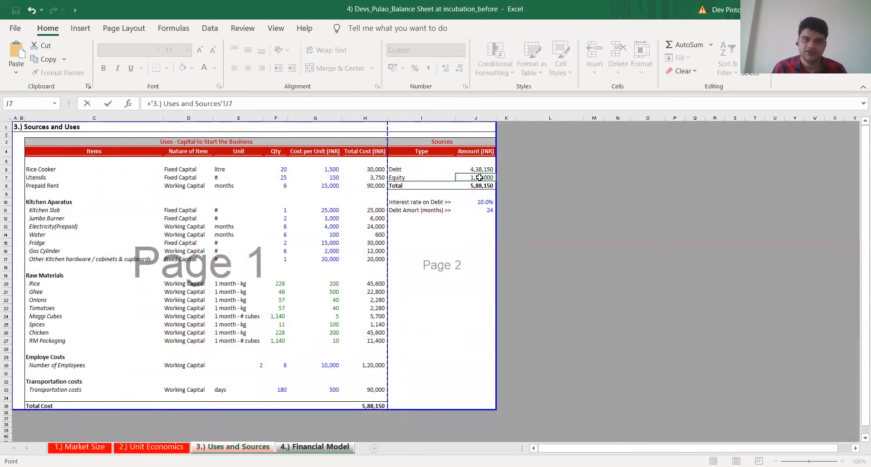
pyautogui.press('Return')
# Set Month 0 Payables (F41) to 0
pyautogui.press('Up')
pyautogui.press('Up')
pyautogui.press('Up')
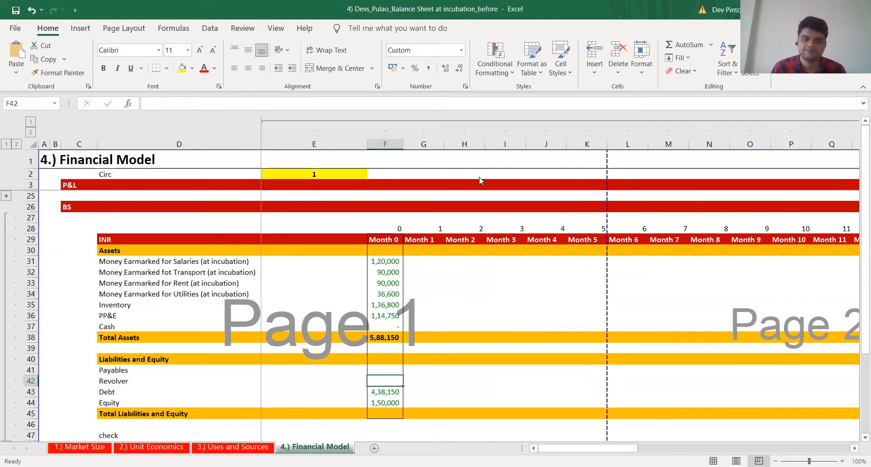
pyautogui.hotkey('alt', 'Tab')
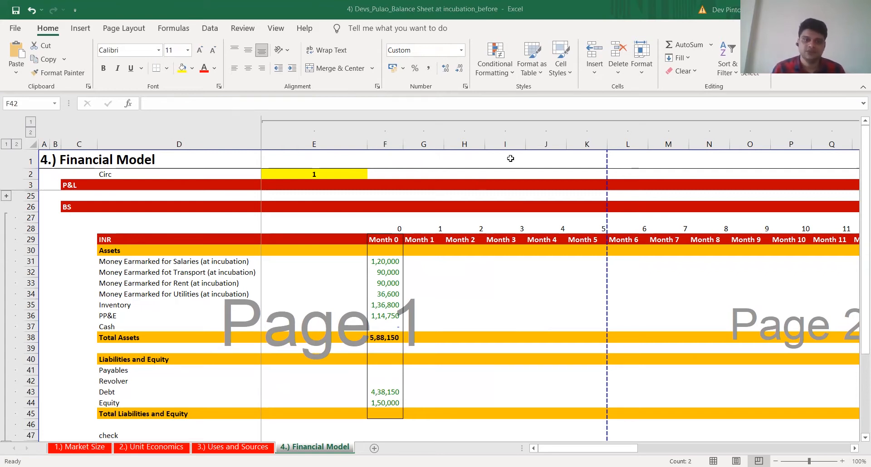
pyautogui.press('Up')
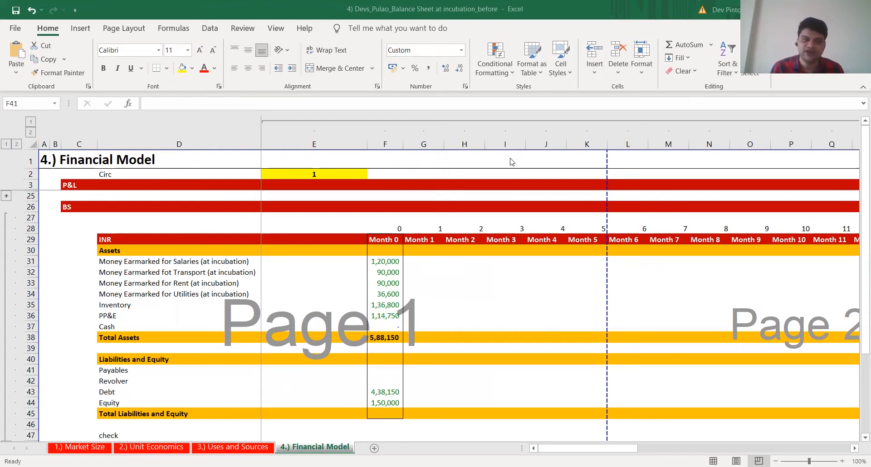
pyautogui.click(511, 158)
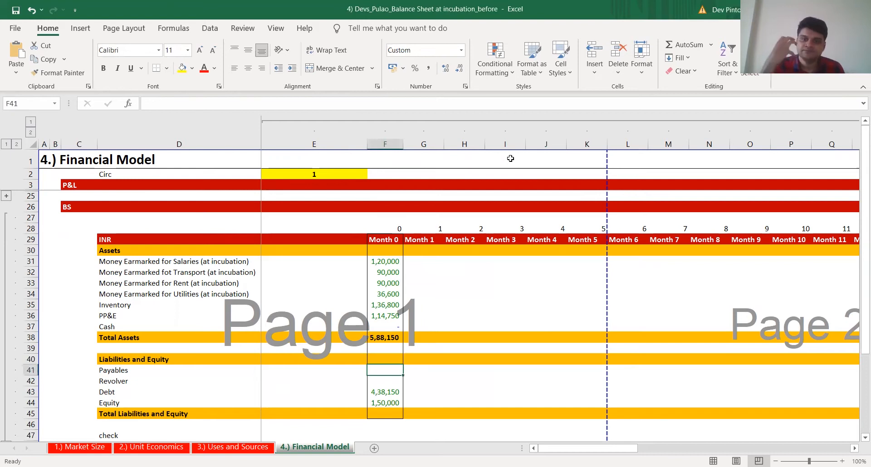
pyautogui.hotkey('alt', 'Tab')
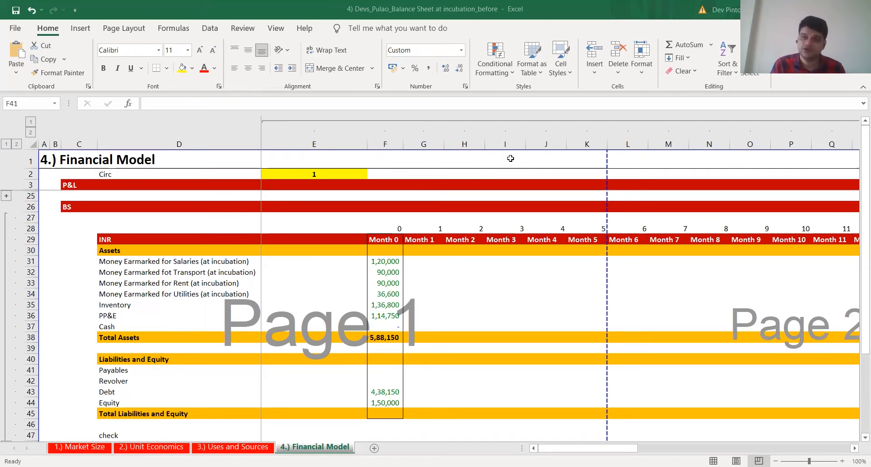
pyautogui.write('0')
pyautogui.hotkey('ctrl', 'Return')
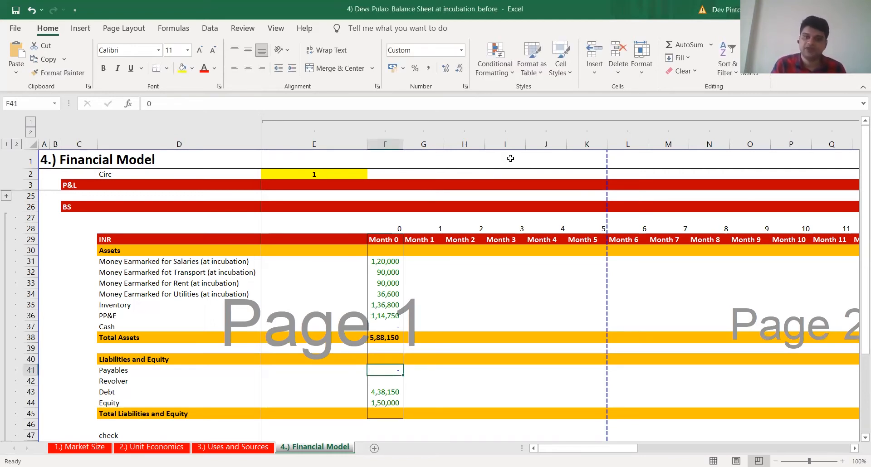
pyautogui.hotkey('alt', 'Tab')
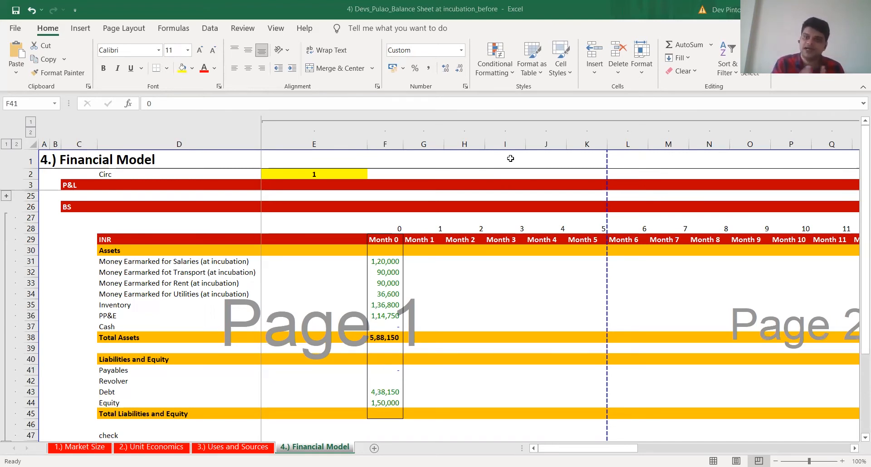
pyautogui.hotkey('alt', 'Tab')
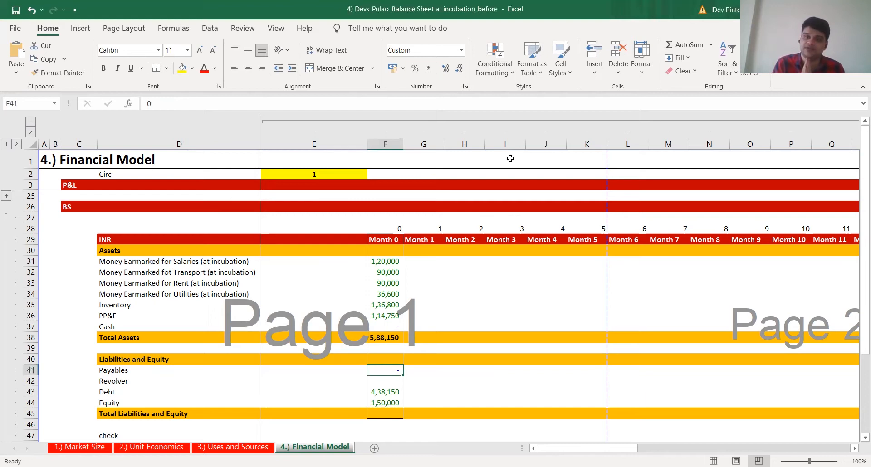
pyautogui.press('Right')
pyautogui.press('Right')
pyautogui.press('Right')
pyautogui.press('Right')
pyautogui.press('Right')
pyautogui.press('Left')
pyautogui.press('Left')
pyautogui.press('Left')
pyautogui.press('Left')
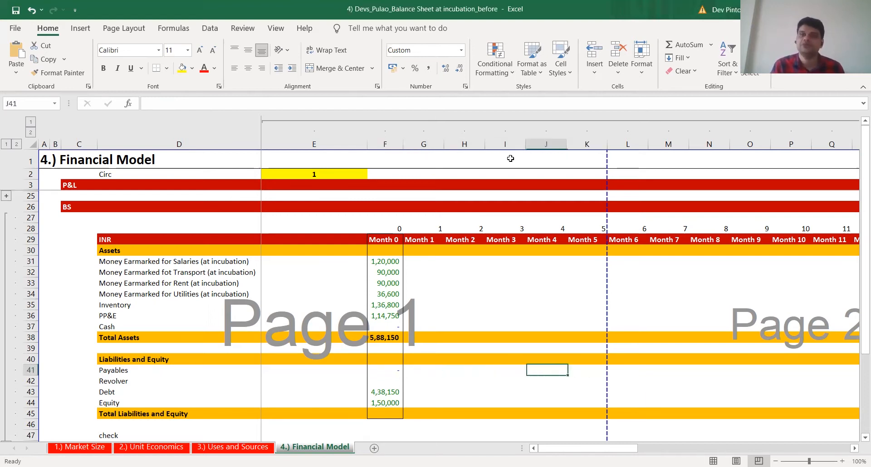
# Set Month 0 Revolver (F42) to 0
pyautogui.press('Left')
pyautogui.press('Down')
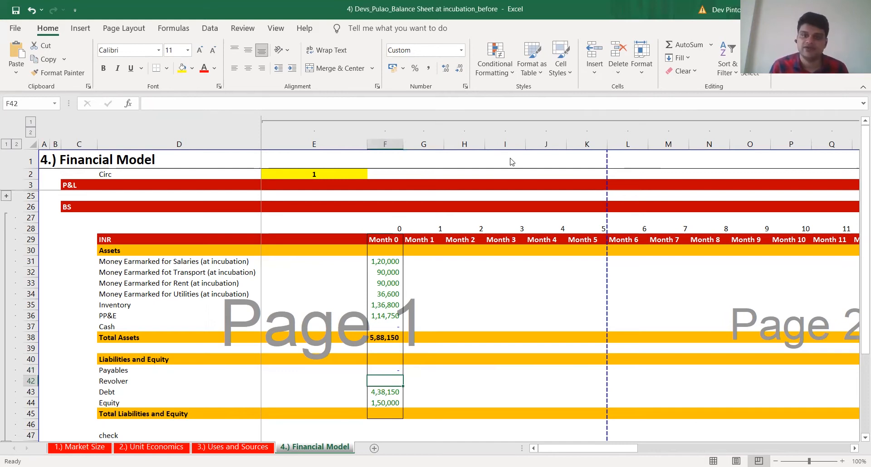
pyautogui.hotkey('alt', 'Tab')
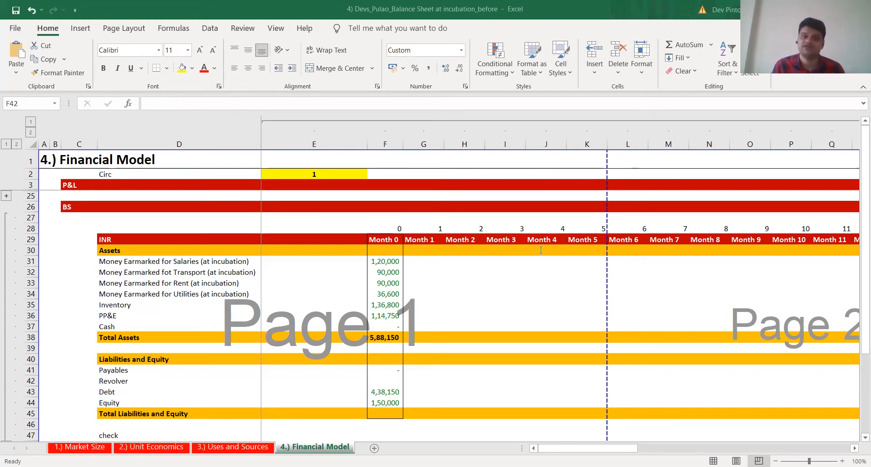
pyautogui.write('0')
pyautogui.hotkey('ctrl', 'Return')
# Calculate Month 0 Total Liabilities and Equity in F45 as the sum of F41:F44
pyautogui.press('Up')
pyautogui.press('Up')
pyautogui.press('Up')
pyautogui.press('Up')
pyautogui.press('Up')
pyautogui.press('Up')
pyautogui.press('Up')
pyautogui.press('Up')
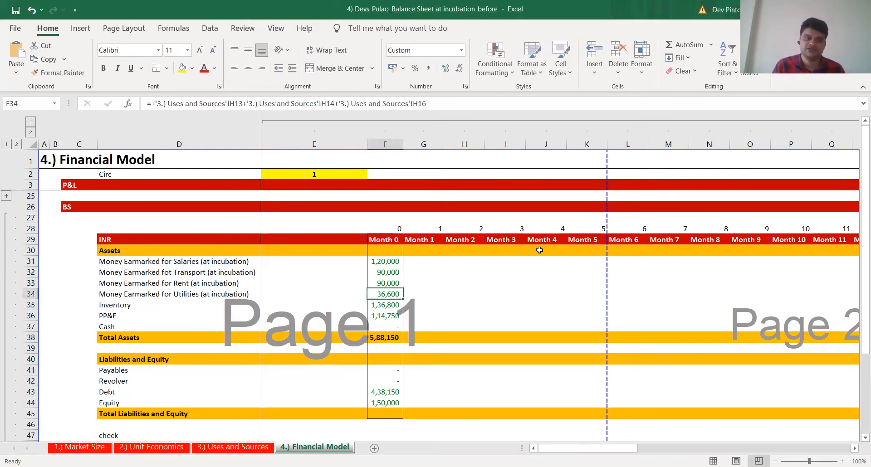
pyautogui.hotkey('shift', 'Up')
pyautogui.hotkey('shift', 'Up')
pyautogui.press('Down')
pyautogui.press('Down')
pyautogui.press('Down')
pyautogui.press('Down')
pyautogui.press('Down')
pyautogui.press('Down')
pyautogui.press('Down')
pyautogui.press('Down')
pyautogui.press('Down')
pyautogui.press('Down')
pyautogui.press('Down')
pyautogui.press('Down')
pyautogui.press('Down')
pyautogui.press('Down')
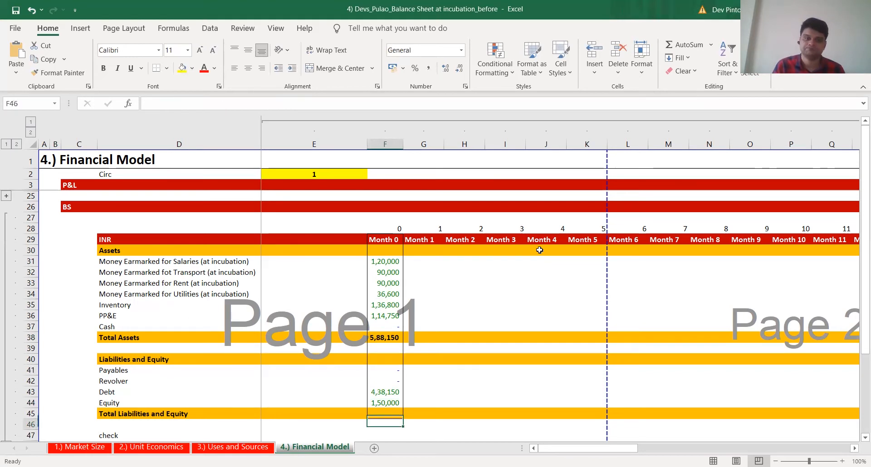
pyautogui.press('Up')
pyautogui.press('Up')
pyautogui.press('Up')
pyautogui.write('+')
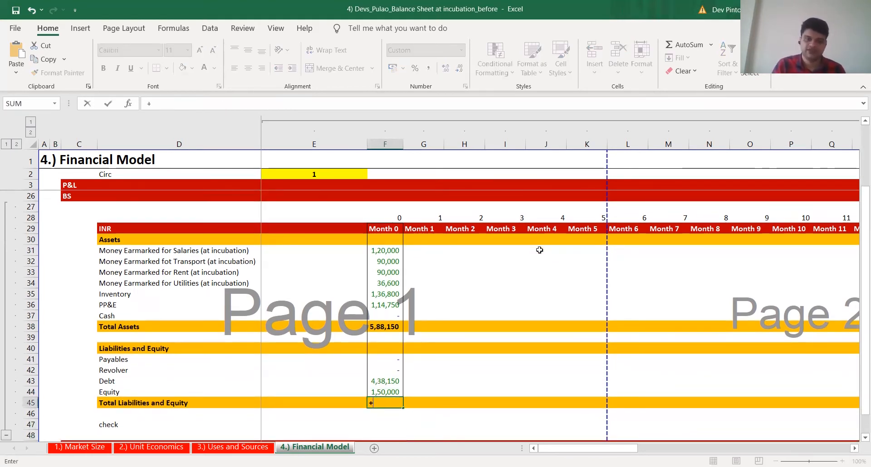
pyautogui.write('SUM(F41:F44)')
pyautogui.press('Return')
# Inspect the Month 0 Debt formula in F43 and its link to the Uses and Sources sheet
pyautogui.press('Return')
pyautogui.press('Up')
pyautogui.press('Up')
pyautogui.press('Up')
pyautogui.press('Up')
pyautogui.press('Up')
pyautogui.press('Up')
pyautogui.press('Up')
pyautogui.press('Up')
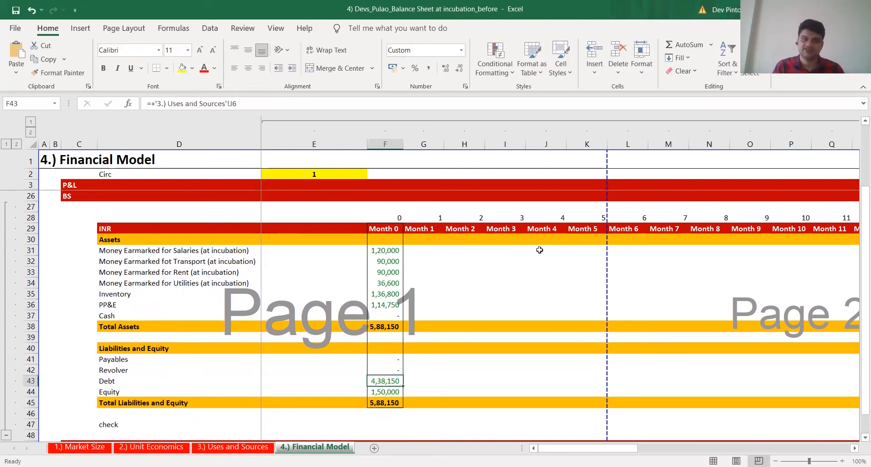
pyautogui.press('F2')
pyautogui.press('Return')
# Enter the Month 0 balance check in F47 as Total Assets (F38) minus Total Liabilities and Equity (F45)
pyautogui.press('Down')
pyautogui.press('Down')
pyautogui.press('Down')
pyautogui.press('Down')
pyautogui.press('Down')
pyautogui.press('Down')
pyautogui.press('Down')
pyautogui.press('Down')
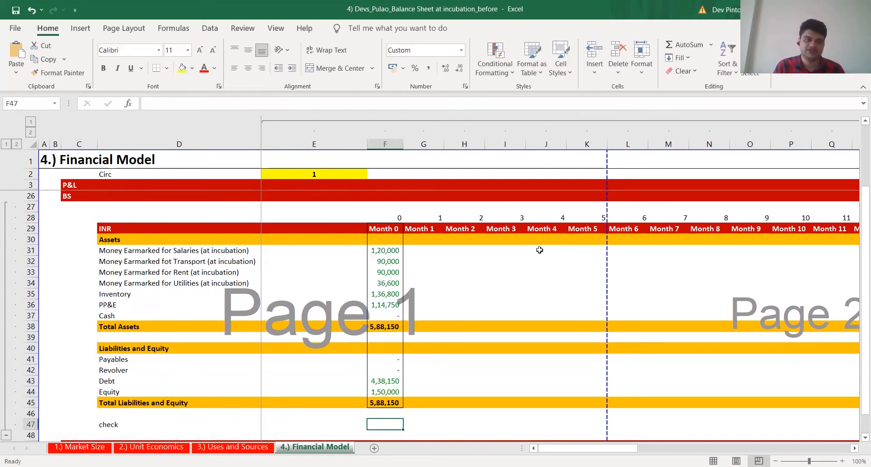
pyautogui.write('+')
pyautogui.press('Up')
pyautogui.press('Up')
pyautogui.press('Up')
pyautogui.press('Up')
pyautogui.press('Up')
pyautogui.press('Up')
pyautogui.press('Up')
pyautogui.press('Up')
pyautogui.press('Up')
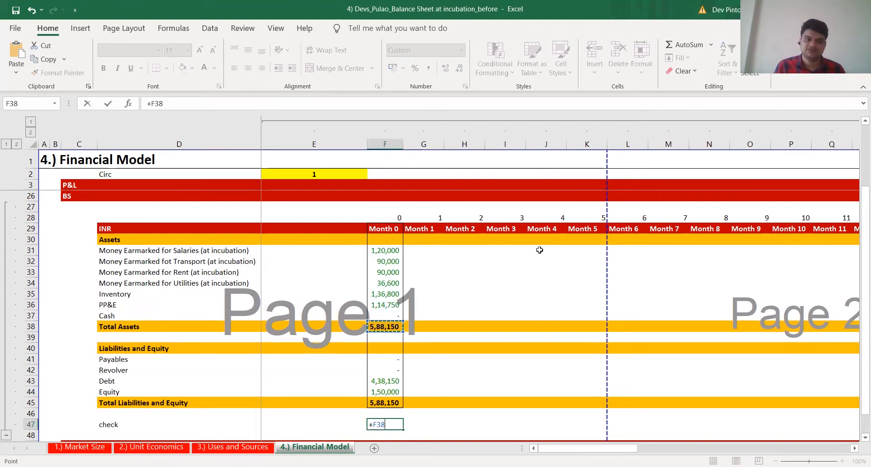
pyautogui.write('-')
pyautogui.press('Up')
pyautogui.press('Up')
pyautogui.hotkey('ctrl', 'Return')
pyautogui.press('F2')
pyautogui.press('Escape')
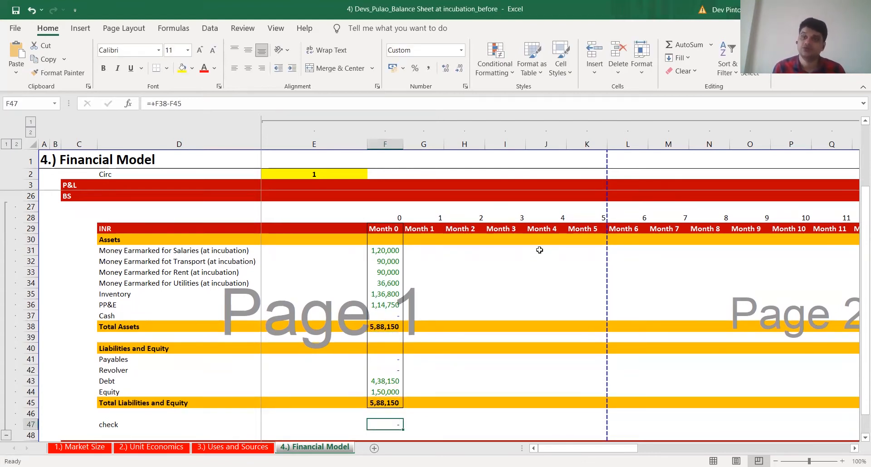
# Reinspect the check formula in F47 and look over the completed Month 0 balance sheet
pyautogui.press('Right')
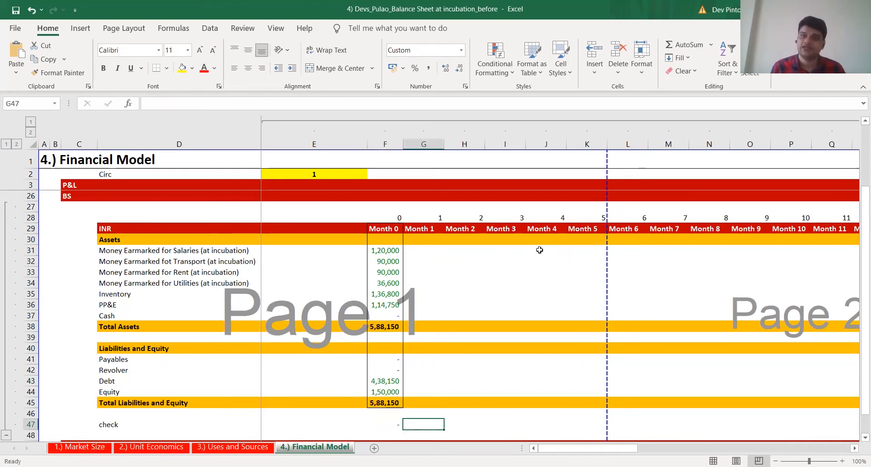
pyautogui.press('Left')
pyautogui.press('F2')
pyautogui.press('Escape')
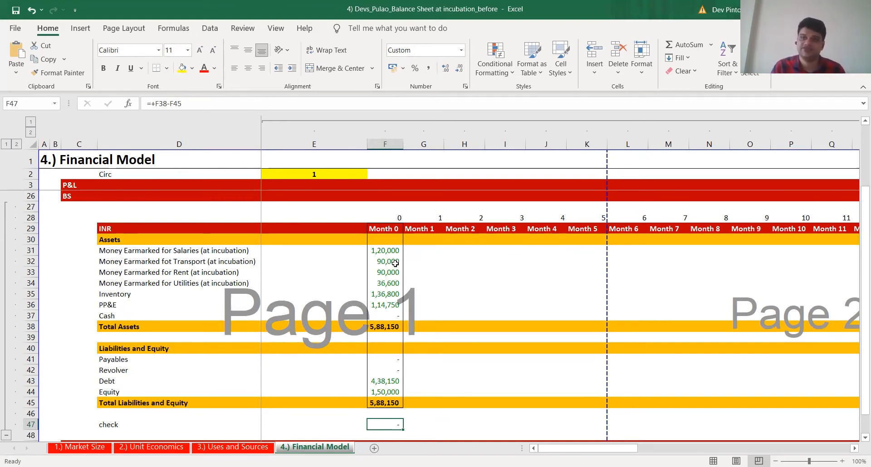
pyautogui.scroll(1, 395, 263)
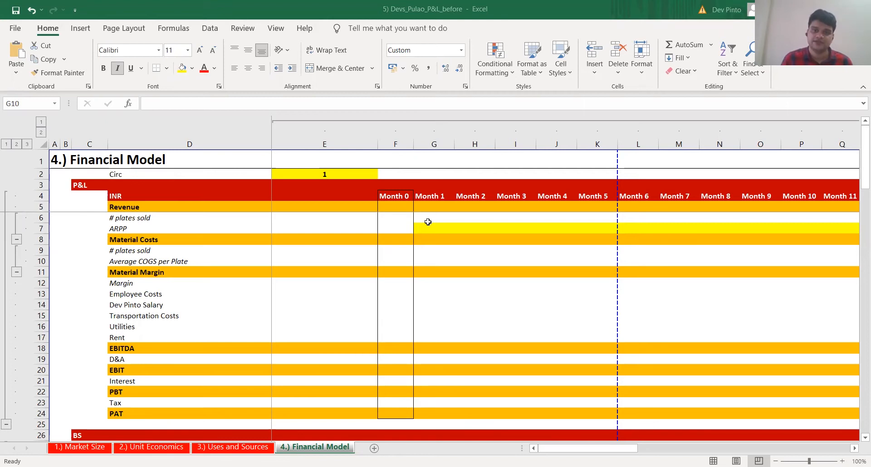
# Review the Month 0 balance sheet and the Month 0 column of the P&L from Revenue (F5) to PAT (F24)
pyautogui.scroll(-8, 400, 270)
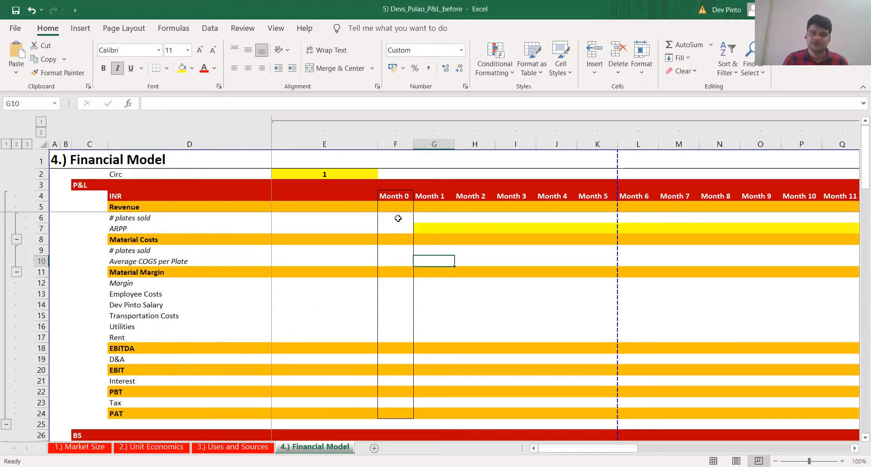
pyautogui.click(407, 211)
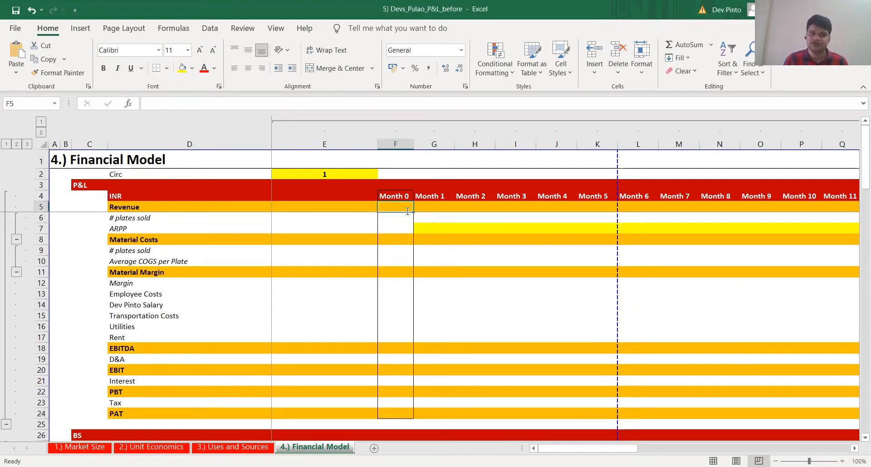
pyautogui.hotkey('alt', 'Tab')
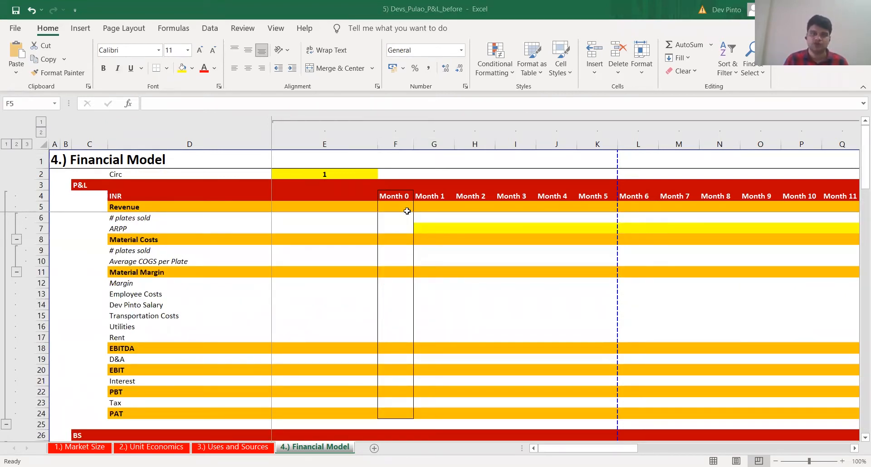
pyautogui.hotkey('alt', 'Tab')
pyautogui.press('Down')
pyautogui.press('Down')
pyautogui.press('Down')
pyautogui.press('Down')
pyautogui.press('Down')
pyautogui.press('Down')
pyautogui.press('Down')
pyautogui.press('Down')
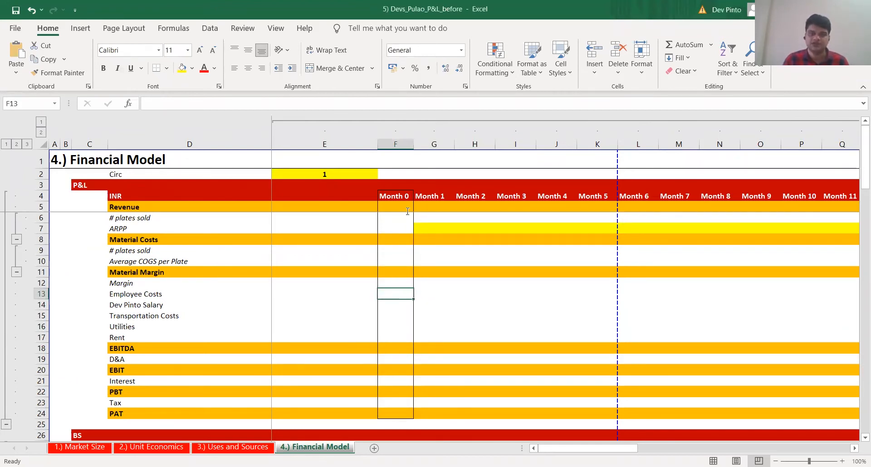
pyautogui.click(400, 417)
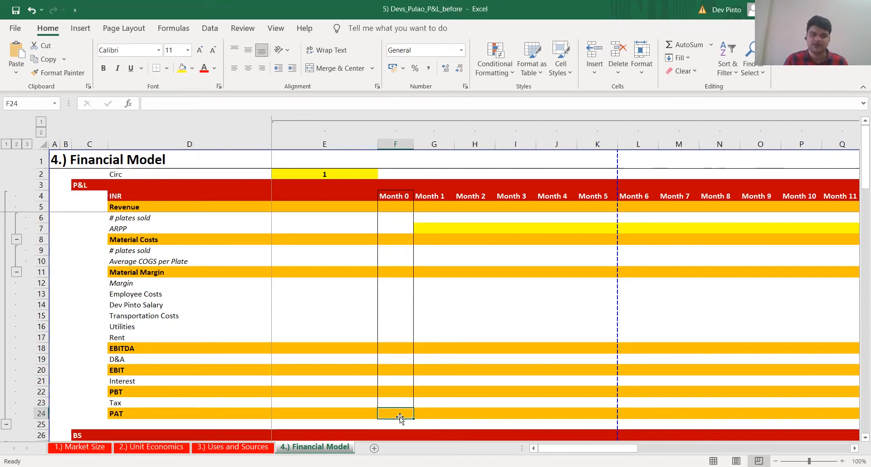
pyautogui.hotkey('shift', 'space')
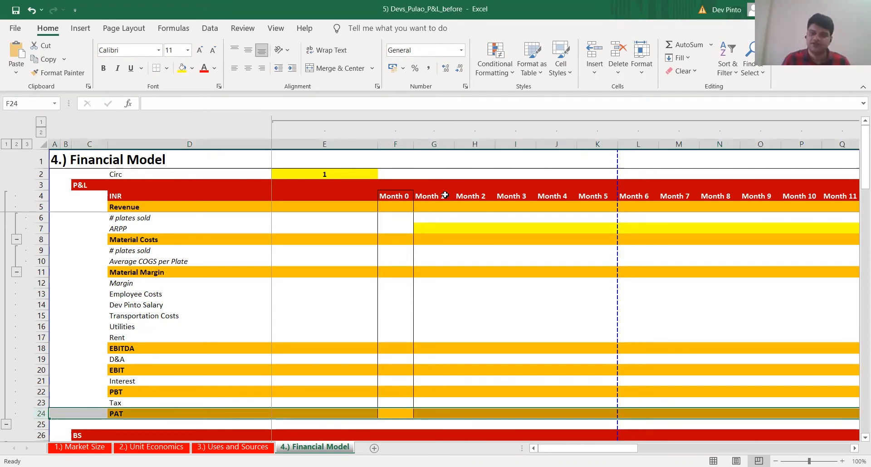
# Examine the Month 1 to Month 12 columns of the P&L and its line items from Revenue to Material Margin
pyautogui.click(434, 144)
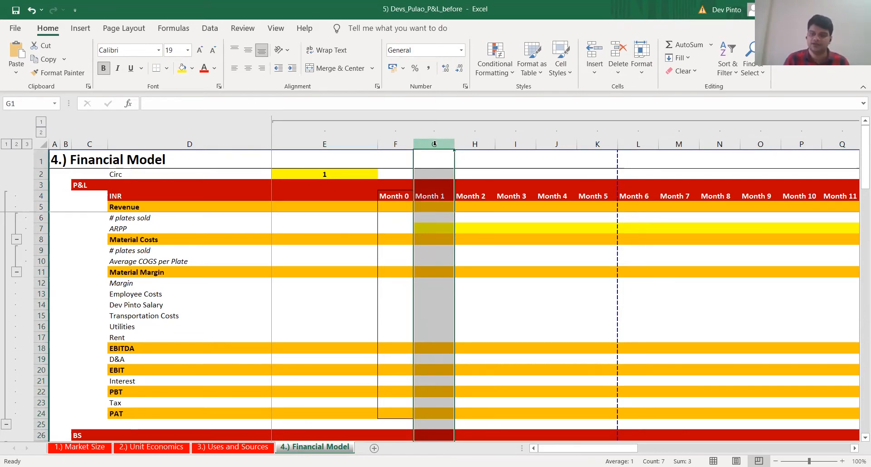
pyautogui.hotkey('alt', 'Tab')
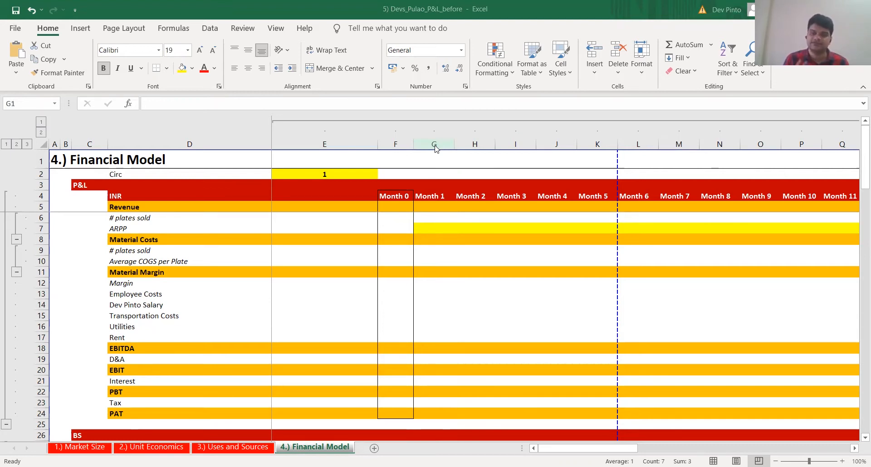
pyautogui.click(434, 145)
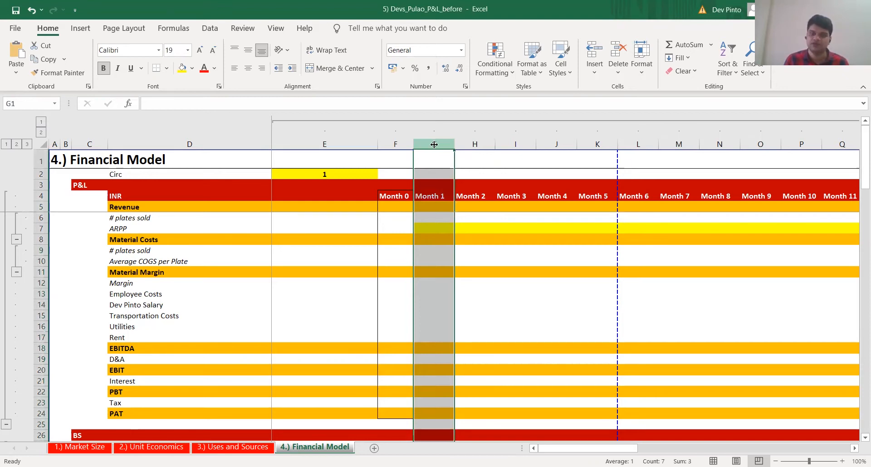
pyautogui.hotkey('shift', 'Right')
pyautogui.hotkey('shift', 'Right')
pyautogui.hotkey('shift', 'Right')
pyautogui.hotkey('shift', 'Right')
pyautogui.hotkey('shift', 'Right')
pyautogui.hotkey('shift', 'Right')
pyautogui.hotkey('shift', 'Right')
pyautogui.hotkey('shift', 'Right')
pyautogui.hotkey('shift', 'Right')
pyautogui.hotkey('shift', 'Right')
pyautogui.hotkey('shift', 'Right')
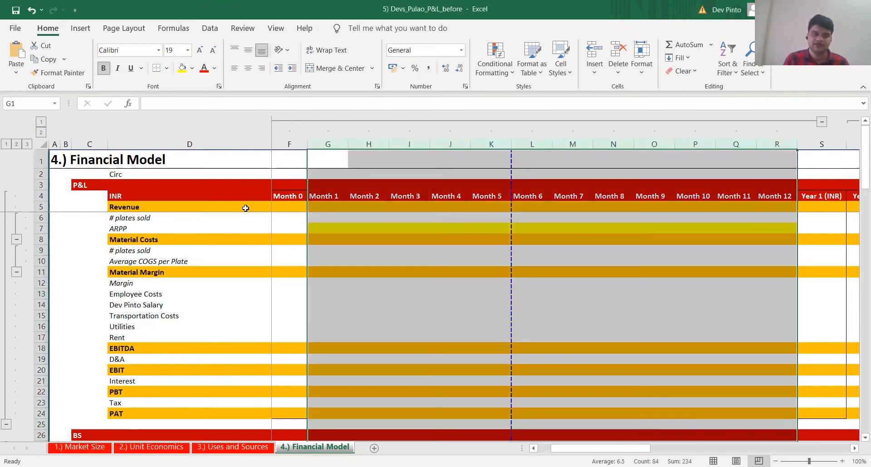
pyautogui.click(246, 208)
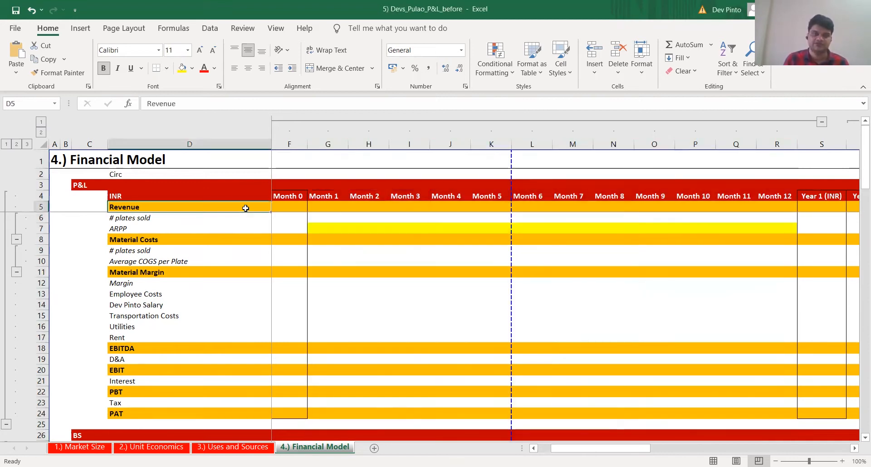
pyautogui.press('Down')
pyautogui.press('Down')
pyautogui.press('Down')
pyautogui.press('Down')
pyautogui.press('Down')
pyautogui.press('Down')
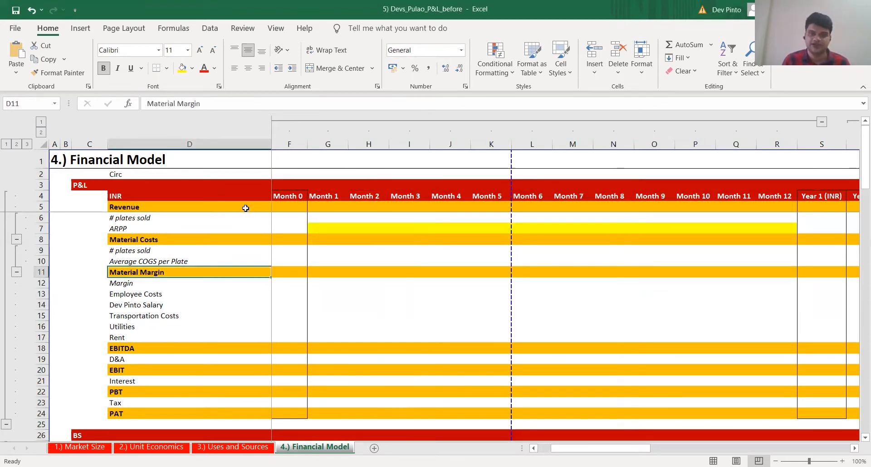
pyautogui.hotkey('ctrl', 's')
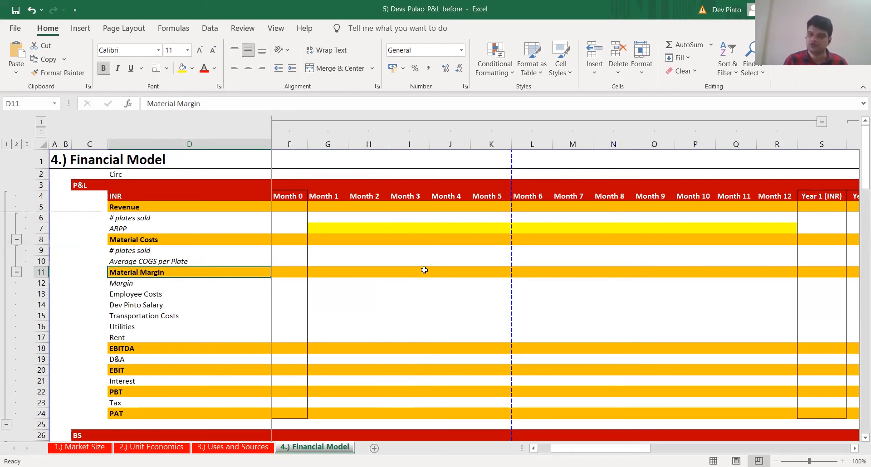
# Link the Month 1 # plates sold under Material Costs (G9) to the units sold per month in Market Size D30
pyautogui.press('Up')
pyautogui.press('Up')
pyautogui.press('Up')
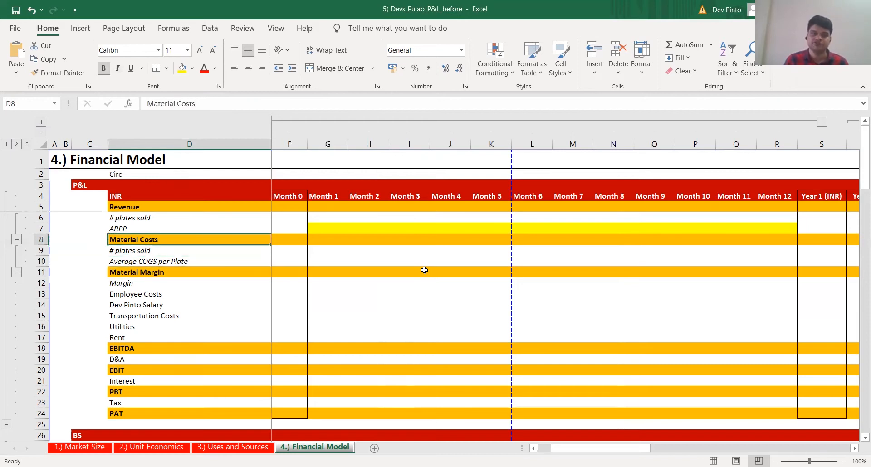
pyautogui.press('Right')
pyautogui.press('Right')
pyautogui.press('Right')
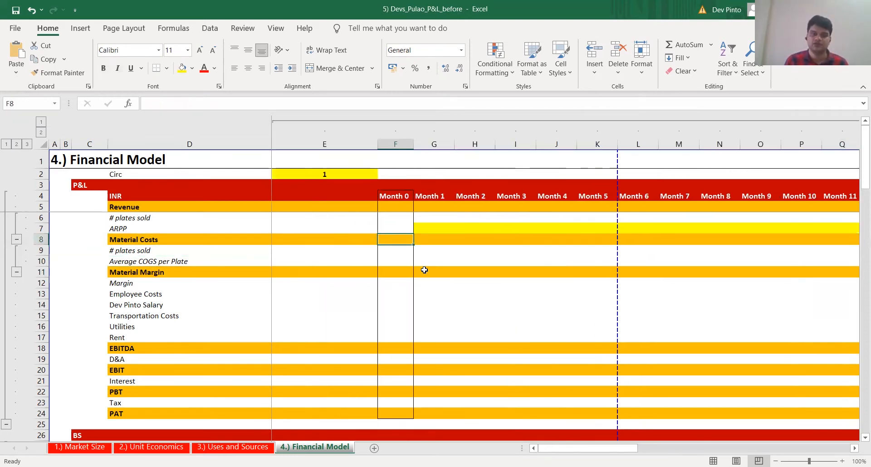
pyautogui.press('Down')
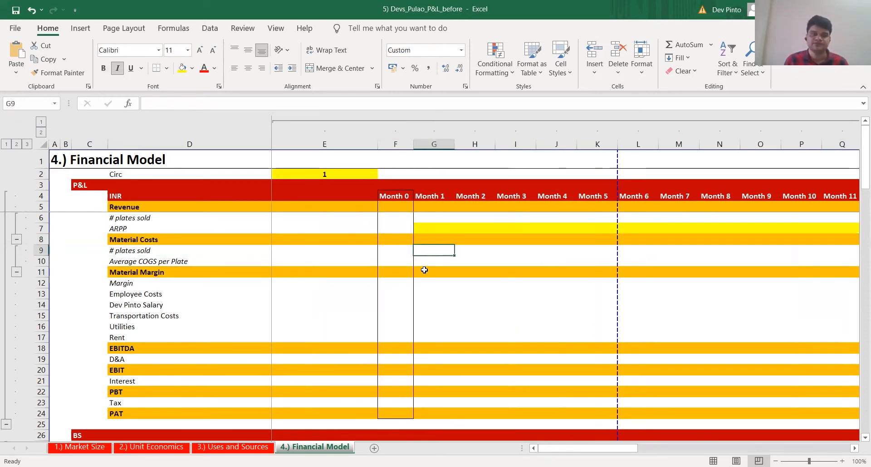
pyautogui.press('Left')
pyautogui.press('Down')
pyautogui.press('Up')
pyautogui.press('Right')
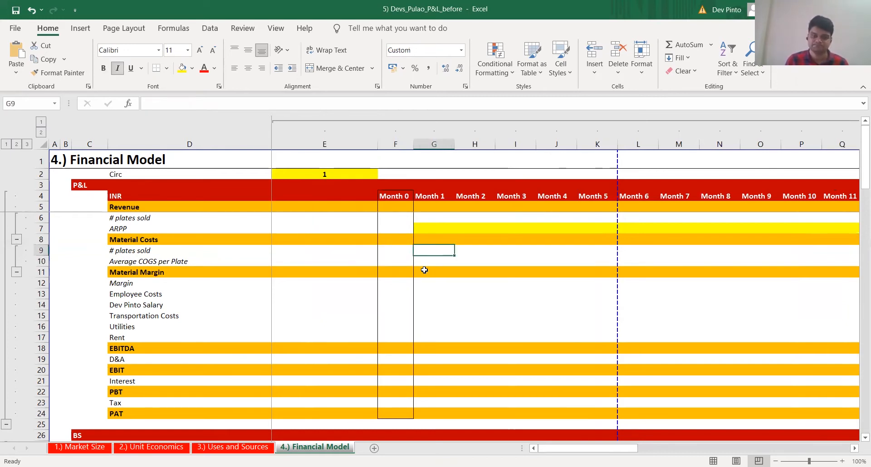
pyautogui.write('+')
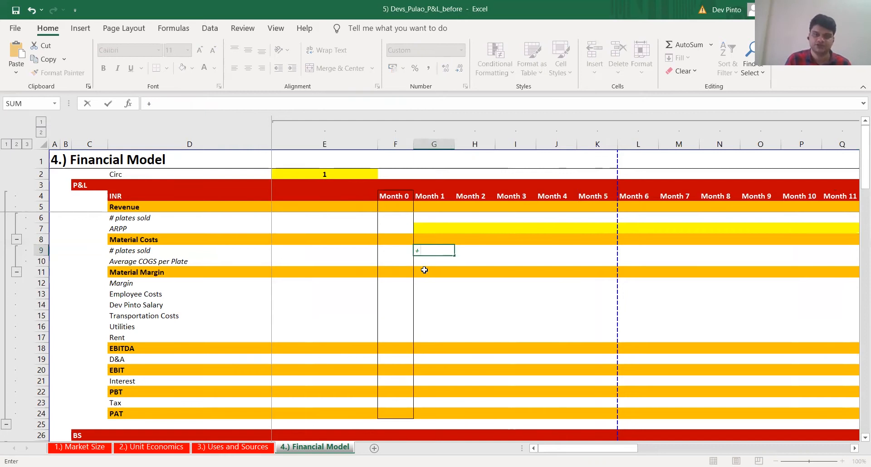
pyautogui.hotkey('ctrl', 'pageup')
pyautogui.hotkey('ctrl', 'pageup')
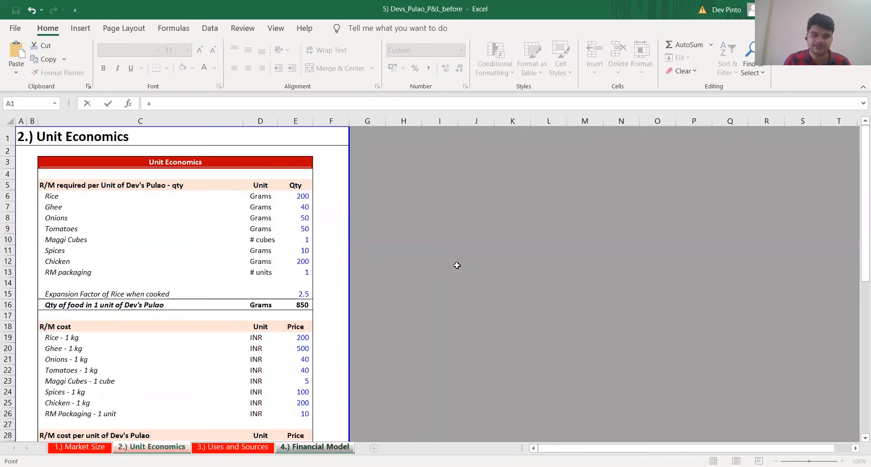
pyautogui.hotkey('ctrl', 'pageup')
pyautogui.scroll(-1, 412, 384)
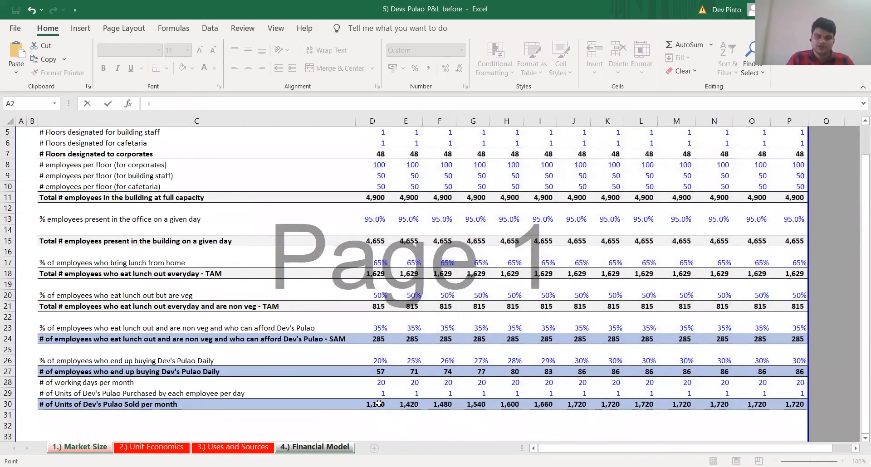
pyautogui.click(379, 403)
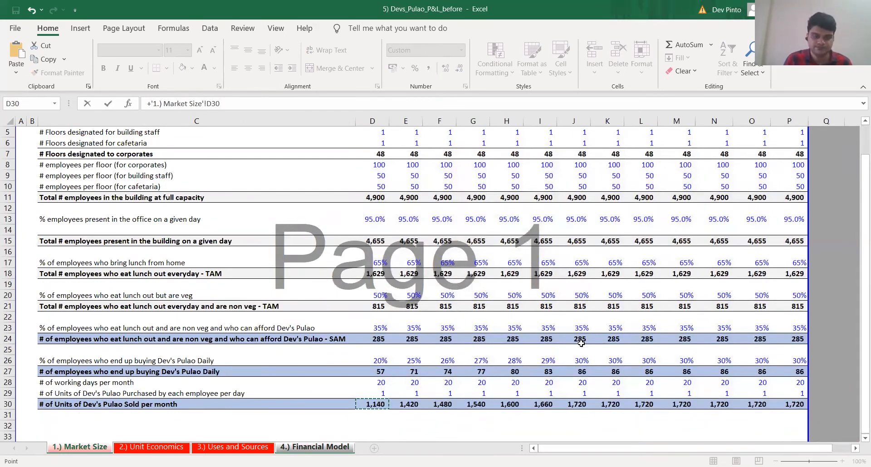
pyautogui.press('Return')
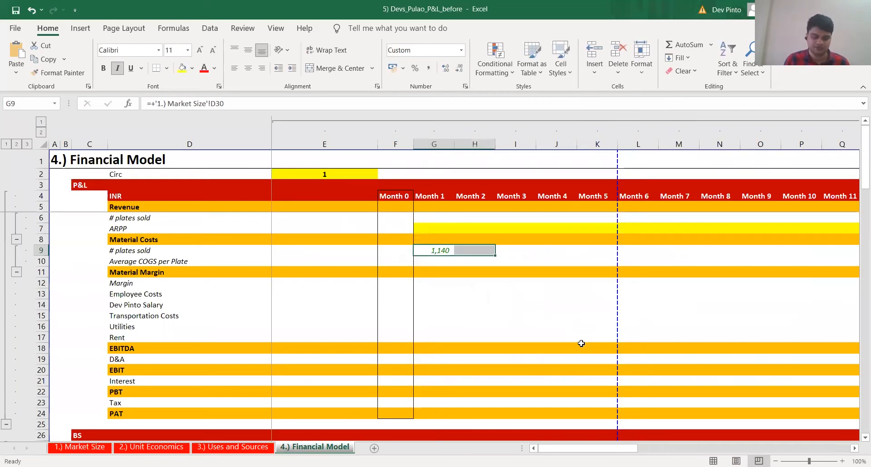
# Copy the Month 1 # plates sold link in G9 across to Month 12 (R9)
pyautogui.hotkey('shift', 'Right')
pyautogui.hotkey('shift', 'Right')
pyautogui.press('Left')
pyautogui.press('Right')
pyautogui.hotkey('ctrl', 'c')
pyautogui.hotkey('shift', 'Right')
pyautogui.hotkey('shift', 'Right')
pyautogui.hotkey('shift', 'Right')
pyautogui.hotkey('shift', 'Right')
pyautogui.hotkey('shift', 'Right')
pyautogui.hotkey('shift', 'Right')
pyautogui.hotkey('shift', 'Right')
pyautogui.hotkey('shift', 'Right')
pyautogui.hotkey('shift', 'Right')
pyautogui.hotkey('shift', 'Right')
pyautogui.hotkey('shift', 'Right')
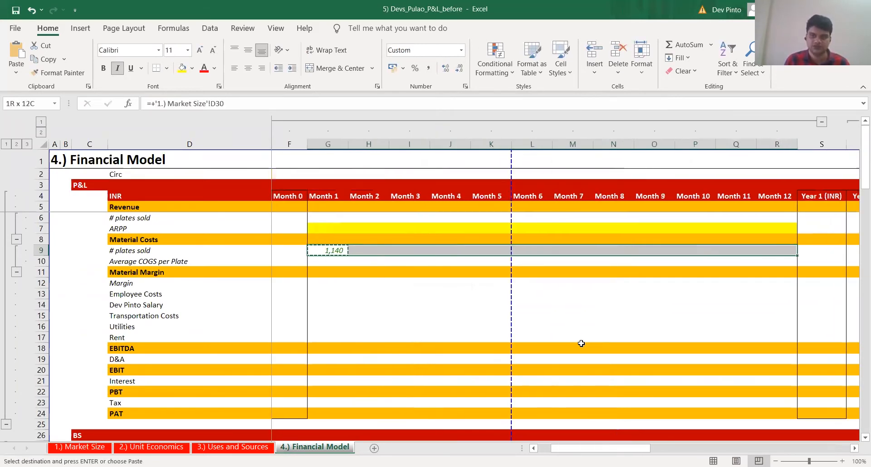
pyautogui.press('Return')
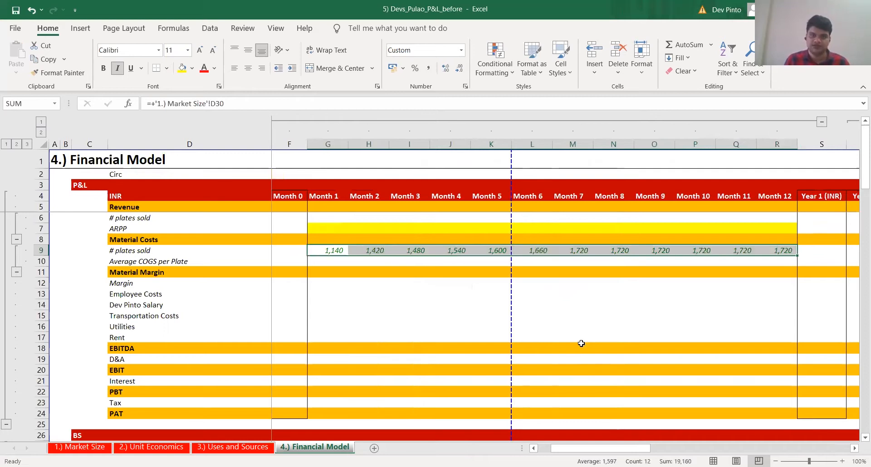
# Check the copied # plates sold links in row 9 across the months
pyautogui.press('Right')
pyautogui.press('Right')
pyautogui.press('Right')
pyautogui.press('F2')
pyautogui.press('Escape')
pyautogui.hotkey('ctrl', 'Right')
pyautogui.press('Left')
pyautogui.press('Left')
pyautogui.press('Left')
pyautogui.press('Left')
pyautogui.press('Left')
pyautogui.press('Left')
pyautogui.press('Left')
pyautogui.press('Left')
pyautogui.press('Left')
pyautogui.press('Left')
pyautogui.press('Left')
pyautogui.press('Left')
pyautogui.press('Left')
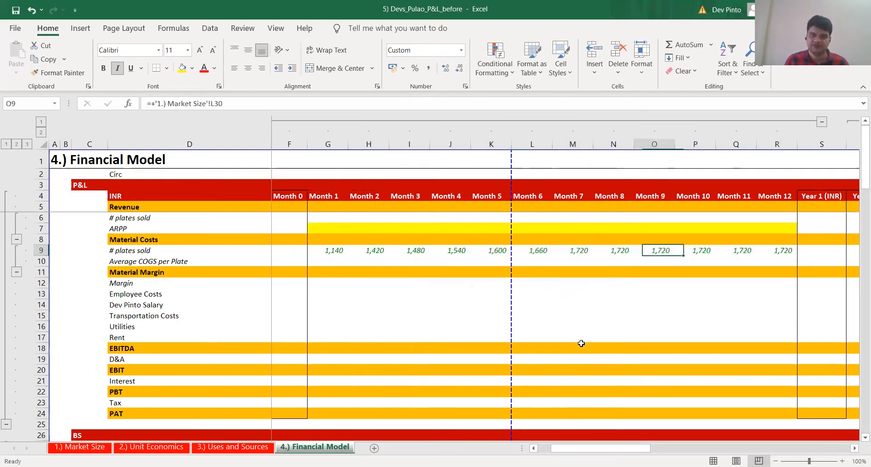
# Link the Month 1 Average COGS per Plate (G10) to the cost to manufacture one unit in Unit Economics E37
pyautogui.press('Right')
pyautogui.press('Right')
pyautogui.press('Down')
pyautogui.write('+')
pyautogui.hotkey('ctrl', 'pageup')
pyautogui.hotkey('ctrl', 'pageup')
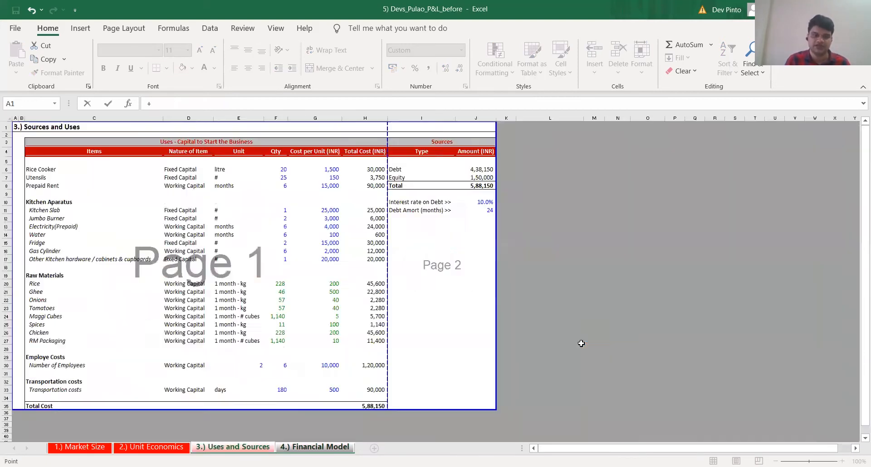
pyautogui.scroll(-2, 337, 352)
pyautogui.scroll(-3, 337, 352)
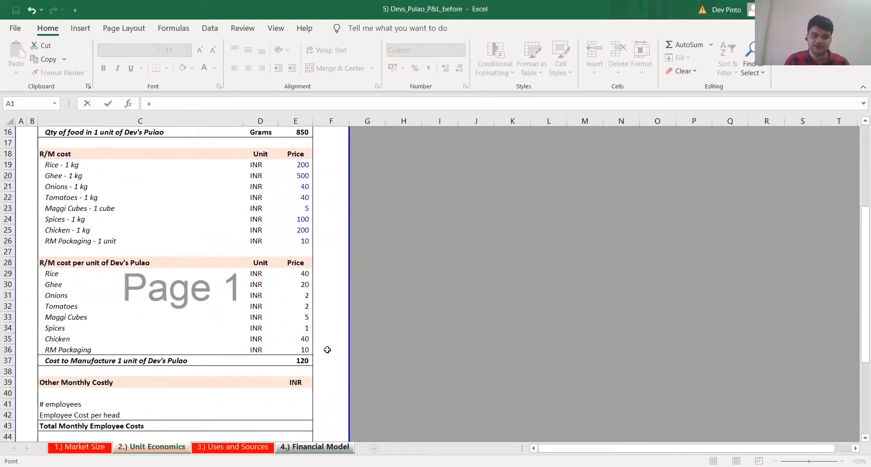
pyautogui.click(295, 361)
pyautogui.press('Return')
pyautogui.hotkey('ctrl', 'c')
pyautogui.hotkey('shift', 'Right')
pyautogui.hotkey('shift', 'Right')
pyautogui.hotkey('shift', 'Right')
pyautogui.hotkey('shift', 'Right')
pyautogui.hotkey('shift', 'Right')
pyautogui.hotkey('shift', 'Right')
pyautogui.hotkey('shift', 'Right')
pyautogui.hotkey('shift', 'Right')
pyautogui.hotkey('shift', 'Right')
pyautogui.hotkey('shift', 'Right')
pyautogui.hotkey('shift', 'Right')
pyautogui.press('Left')
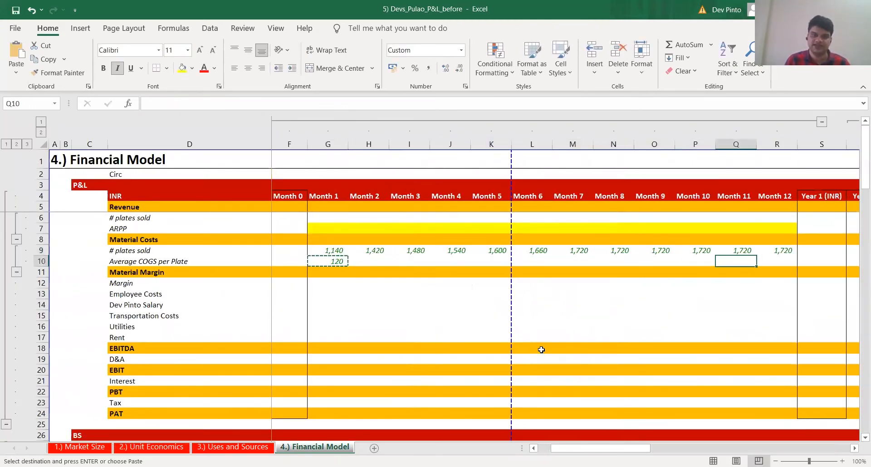
# Make the Unit Economics reference in G10 absolute, as $E$37
pyautogui.hotkey('ctrl', 'Left')
pyautogui.press('F2')
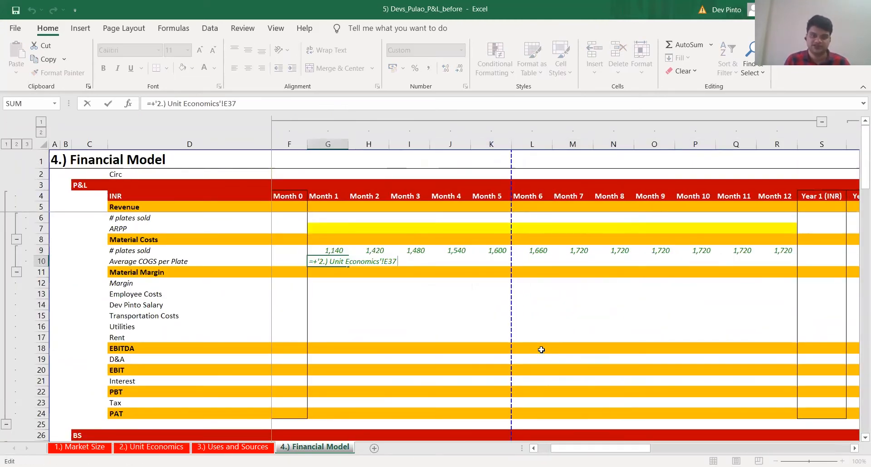
pyautogui.press('F4')
pyautogui.hotkey('ctrl', 'Return')
# Copy the Average COGS per Plate link in G10 across to Month 12 (R10), pasting formulas only
pyautogui.hotkey('ctrl', 'c')
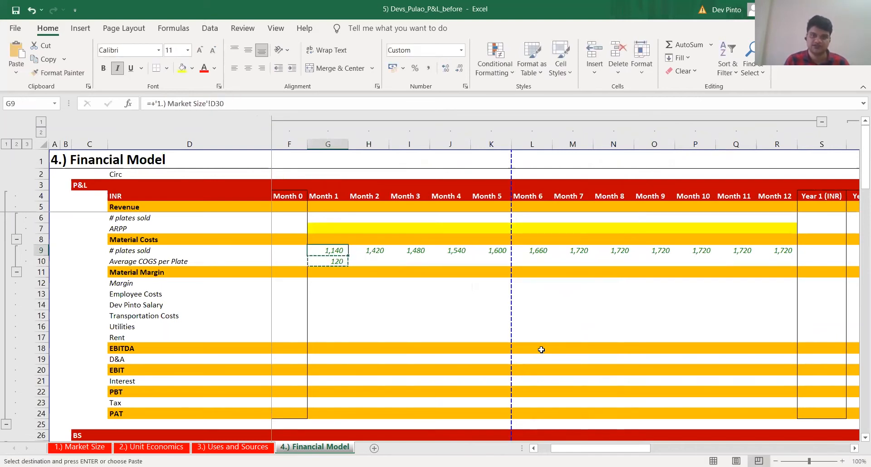
pyautogui.hotkey('shift', 'Right')
pyautogui.hotkey('shift', 'Right')
pyautogui.hotkey('shift', 'Right')
pyautogui.hotkey('shift', 'Right')
pyautogui.hotkey('shift', 'Right')
pyautogui.hotkey('shift', 'Right')
pyautogui.hotkey('shift', 'Right')
pyautogui.hotkey('shift', 'Right')
pyautogui.hotkey('shift', 'Right')
pyautogui.hotkey('shift', 'Right')
pyautogui.hotkey('shift', 'Right')
pyautogui.hotkey('ctrl', 'alt', 'v')
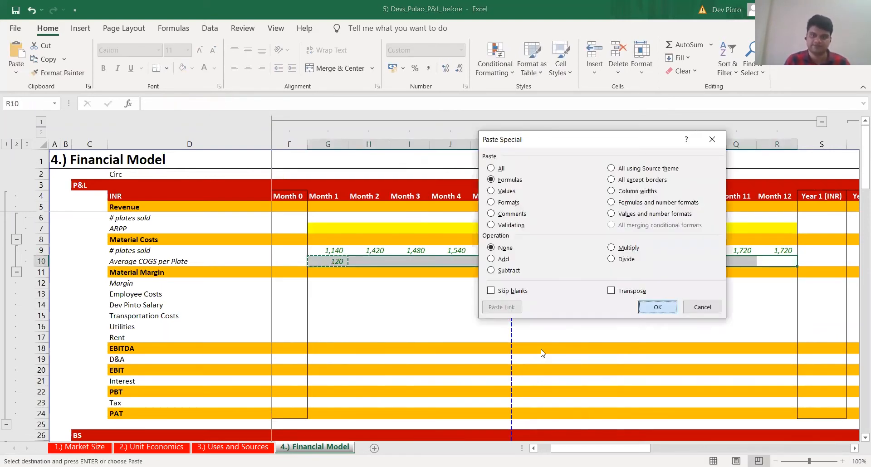
pyautogui.press('Return')
pyautogui.press('Escape')
# Calculate Month 1 Material Costs in G8 as # plates sold (G9) times Average COGS per Plate (G10)
pyautogui.press('Left')
pyautogui.press('Right')
pyautogui.press('Up')
pyautogui.press('Up')
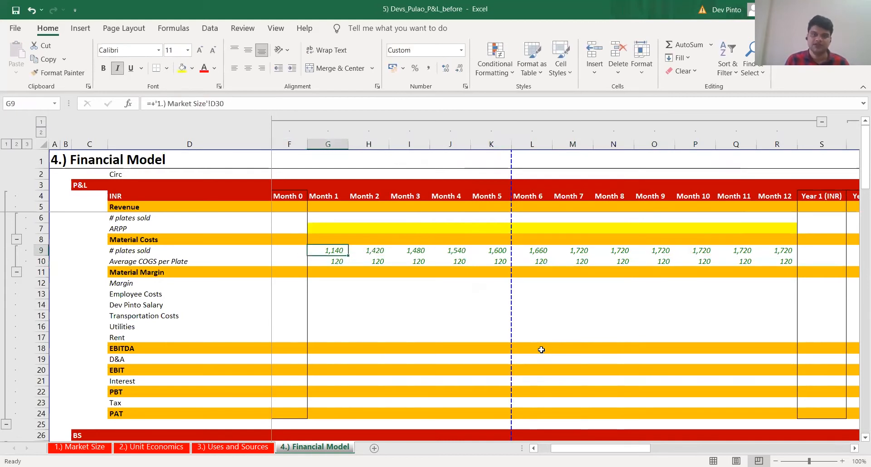
pyautogui.write('+')
pyautogui.press('Down')
pyautogui.write('*')
pyautogui.press('Down')
pyautogui.press('Down')
pyautogui.hotkey('ctrl', 'Return')
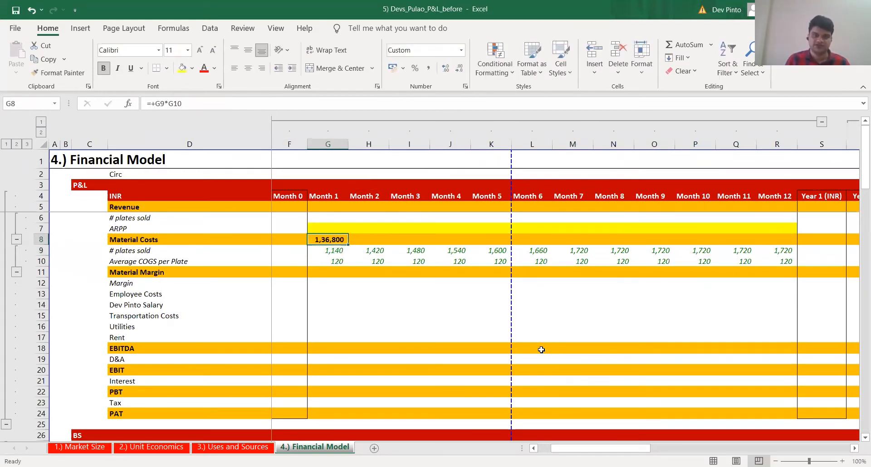
# Copy the Month 1 Material Costs formula in G8 across to Month 12 (R8)
pyautogui.hotkey('ctrl', 'c')
pyautogui.press('Down')
pyautogui.hotkey('ctrl', 'Right')
pyautogui.press('Up')
pyautogui.hotkey('ctrl', 'shift', 'Left')
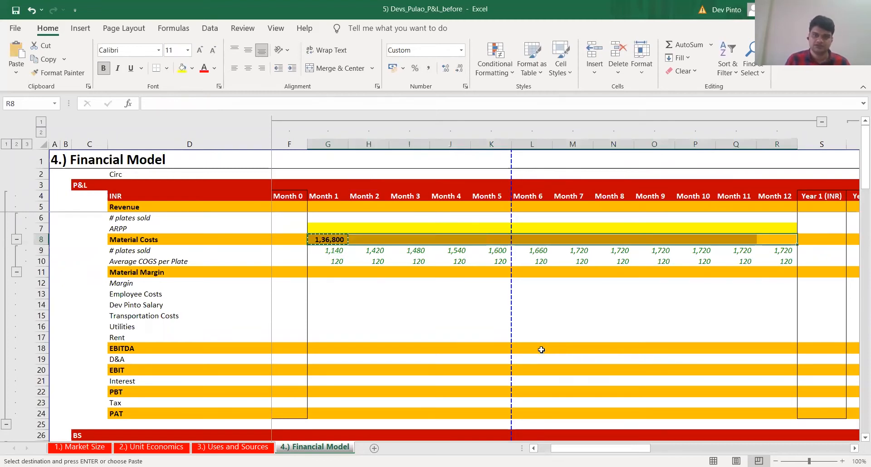
pyautogui.press('Return')
# Inspect the copied Material Costs formulas in row 8 for several months
pyautogui.hotkey('ctrl', 'Left')
pyautogui.press('Right')
pyautogui.press('Right')
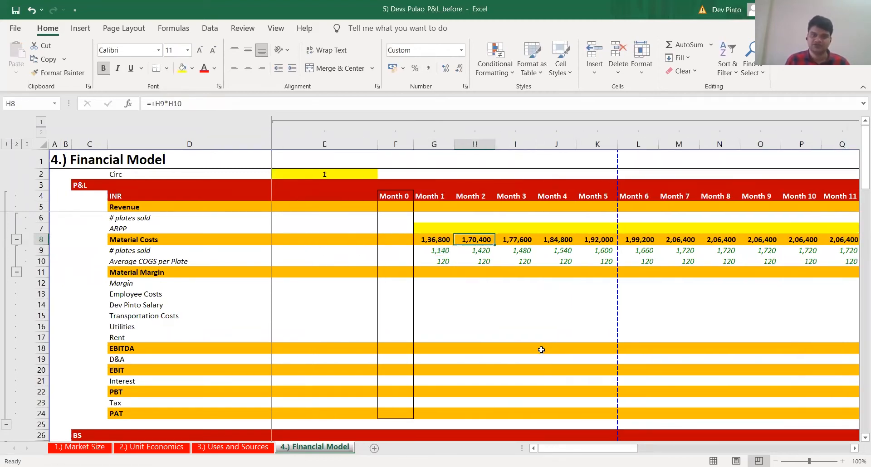
pyautogui.press('F2')
pyautogui.press('Escape')
pyautogui.press('Right')
pyautogui.press('Right')
pyautogui.press('F2')
pyautogui.press('Escape')
pyautogui.press('Right')
pyautogui.press('Right')
pyautogui.press('Right')
pyautogui.press('F2')
pyautogui.press('Escape')
pyautogui.press('Right')
pyautogui.press('Right')
pyautogui.press('Right')
pyautogui.press('Escape')
# Review the # plates sold links in row 9 and the Month 1 formulas for plates, COGS per plate and Material Costs
pyautogui.press('Down')
pyautogui.press('Left')
pyautogui.press('Left')
pyautogui.press('Left')
pyautogui.press('Escape')
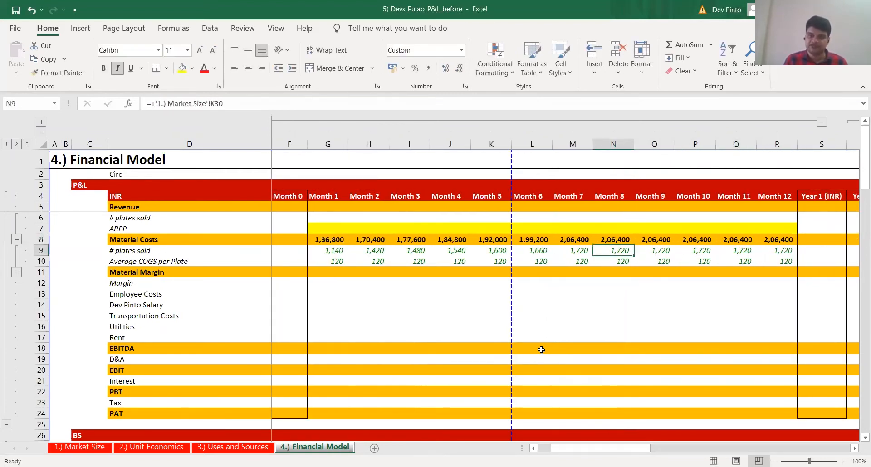
pyautogui.press('Left')
pyautogui.press('Left')
pyautogui.press('Left')
pyautogui.press('Left')
pyautogui.press('Left')
pyautogui.press('Left')
pyautogui.press('Left')
pyautogui.hotkey('ctrl', 'space')
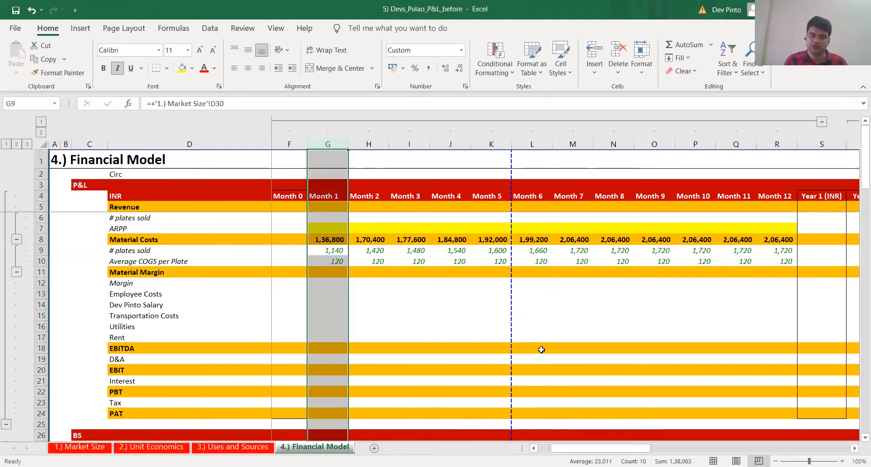
pyautogui.press('Down')
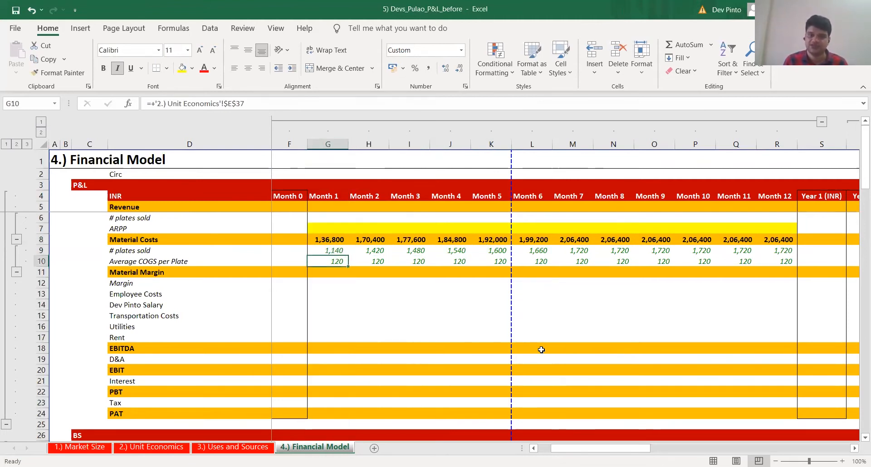
pyautogui.press('Up')
pyautogui.press('Up')
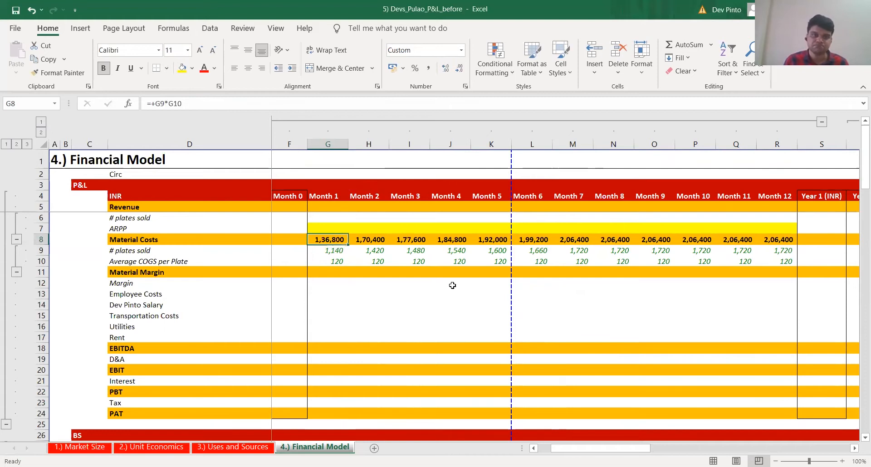
# Calculate Month 1 Material Margin in G11 as Revenue (G5) minus Material Costs (G8)
pyautogui.click(325, 278)
pyautogui.press('Up')
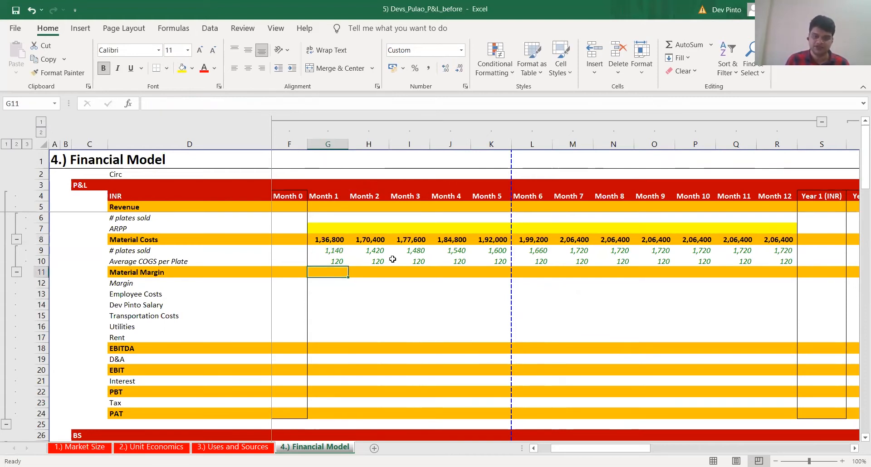
pyautogui.write('+')
pyautogui.press('Up')
pyautogui.press('Up')
pyautogui.press('Up')
pyautogui.press('Up')
pyautogui.press('Up')
pyautogui.press('Up')
pyautogui.write('-')
pyautogui.press('Up')
# Copy the Month 1 Material Margin formula in G11 across to Month 12 (R11)
pyautogui.press('Up')
pyautogui.press('Up')
pyautogui.hotkey('ctrl', 'Return')
pyautogui.hotkey('ctrl', 'c')
pyautogui.press('Up')
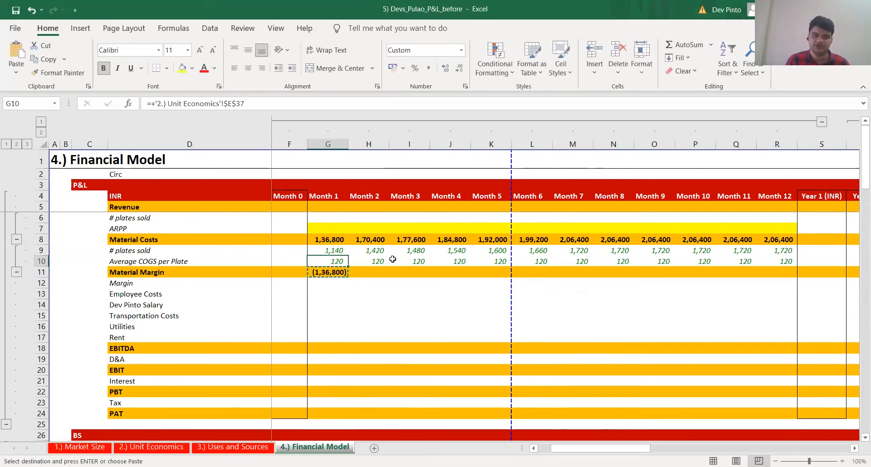
pyautogui.hotkey('ctrl', 'Right')
pyautogui.press('Down')
pyautogui.hotkey('ctrl', 'shift', 'Left')
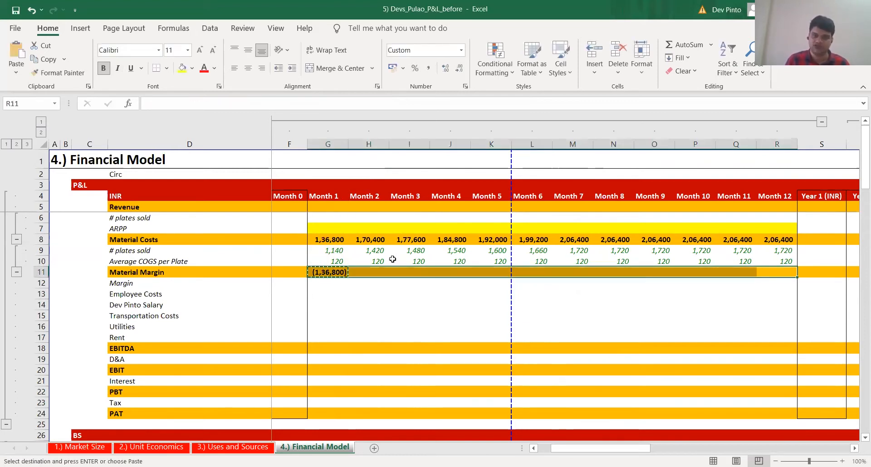
pyautogui.hotkey('ctrl', 'v')
pyautogui.press('Escape')
# Calculate the Month 1 Margin in G12 as Material Margin (G11) divided by Revenue (G5)
pyautogui.press('Left')
pyautogui.press('Left')
pyautogui.press('Left')
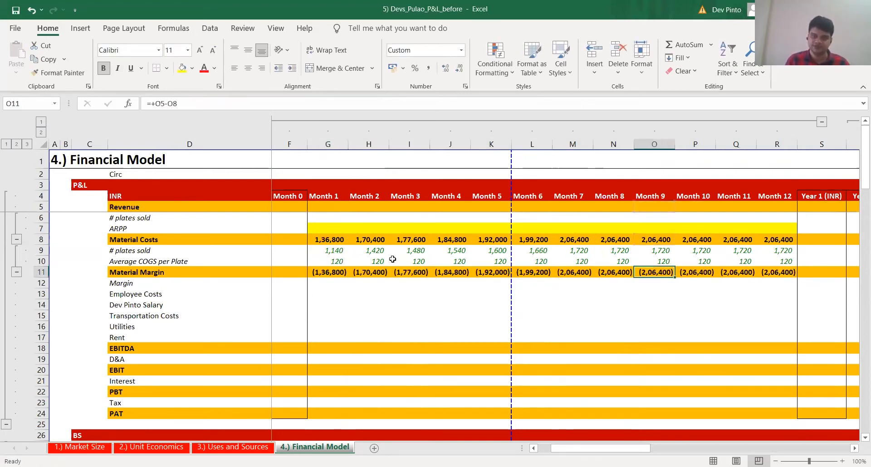
pyautogui.hotkey('ctrl', 'Left')
pyautogui.press('Down')
pyautogui.write('+')
pyautogui.press('Up')
pyautogui.write('/')
pyautogui.press('Up')
pyautogui.press('Up')
pyautogui.press('Up')
pyautogui.press('Up')
pyautogui.press('Up')
# Copy the Month 1 Margin formula in G12 across to Month 12 (R12)
pyautogui.press('Up')
pyautogui.press('Up')
pyautogui.press('Return')
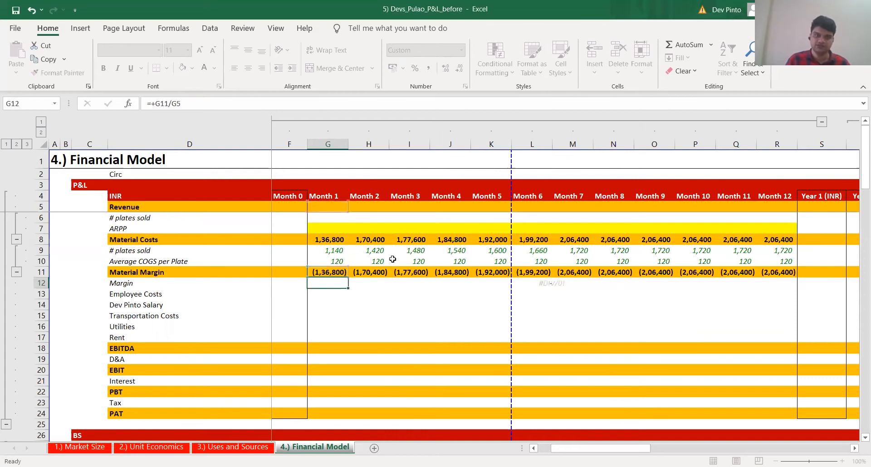
pyautogui.press('Up')
pyautogui.hotkey('ctrl', 'c')
pyautogui.press('Up')
pyautogui.press('Down')
pyautogui.hotkey('ctrl', 'Right')
pyautogui.hotkey('ctrl', 'shift', 'Left')
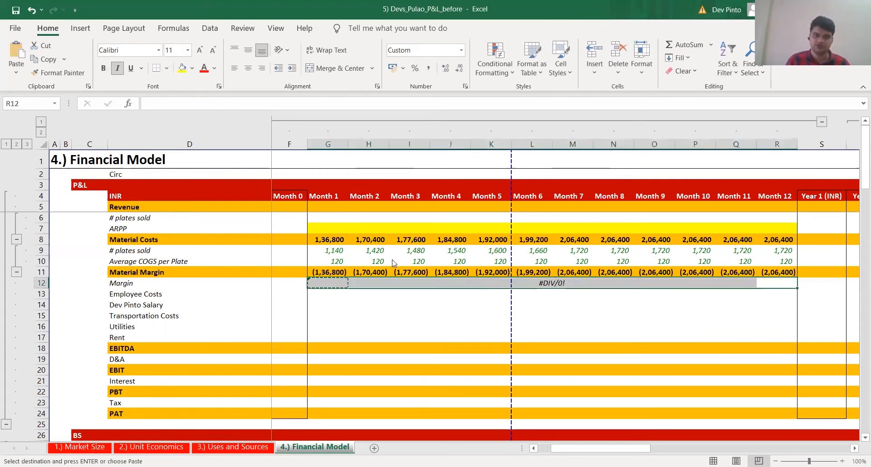
pyautogui.hotkey('ctrl', 'v')
# Wrap the Month 1 Margin formula in G12 in IFERROR so that it returns "-" on an error
pyautogui.hotkey('ctrl', 'Left')
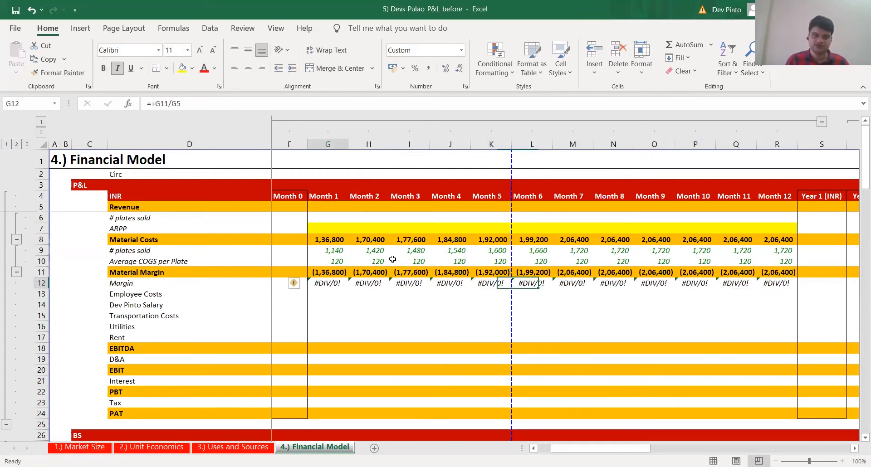
pyautogui.press('F2')
pyautogui.write('i')
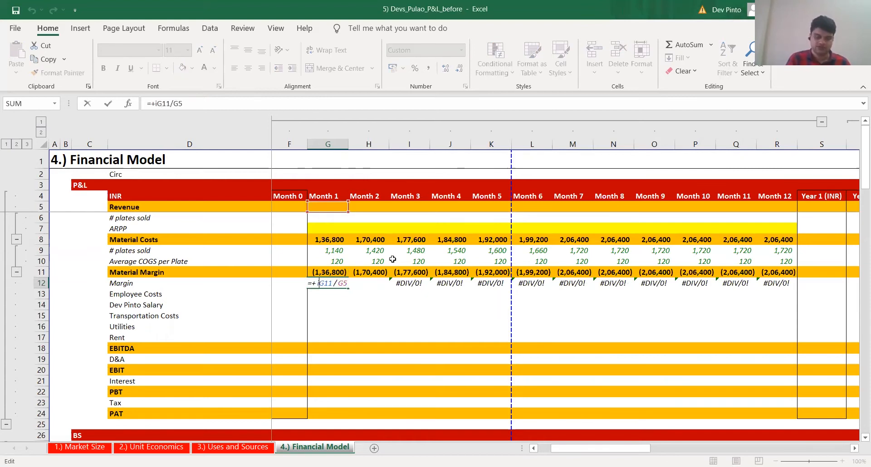
pyautogui.write('fe')
pyautogui.press('Tab')
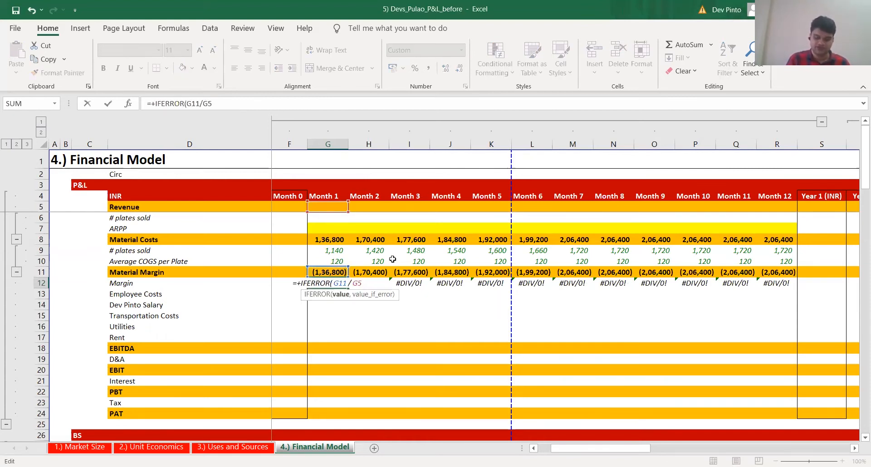
pyautogui.write(',"-")')
pyautogui.hotkey('ctrl', 'Return')
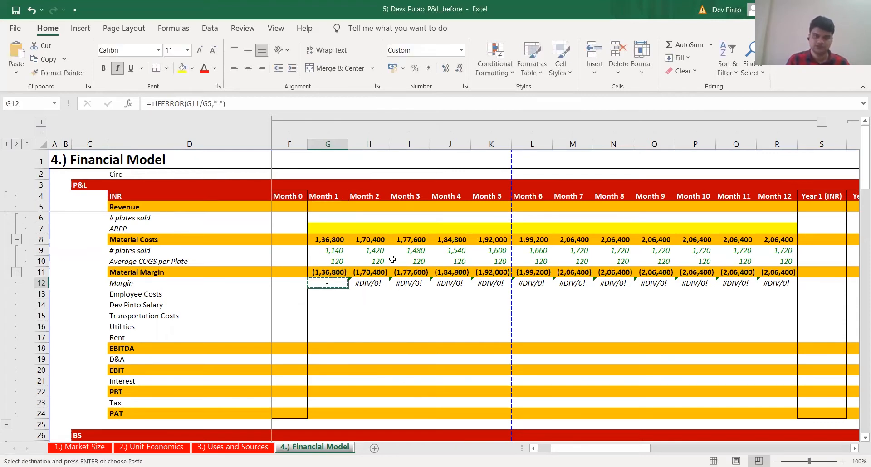
# Copy the IFERROR Margin formula from G12 across to Month 12 (R12), pasting formulas only
pyautogui.hotkey('ctrl', 'c')
pyautogui.hotkey('ctrl', 'shift', 'Right')
pyautogui.hotkey('ctrl', 'alt', 'v')
pyautogui.press('f')
pyautogui.press('Return')
pyautogui.press('Escape')
pyautogui.press('Left')
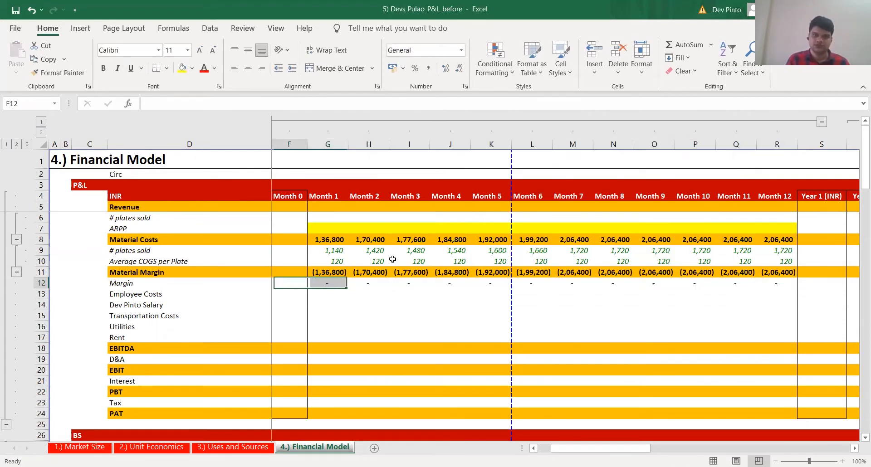
# Check the number of employees and their cost per unit under Employe Costs in the Uses and Sources sheet
pyautogui.press('Left')
pyautogui.press('Left')
pyautogui.press('Right')
pyautogui.press('Right')
pyautogui.press('Right')
pyautogui.press('Down')
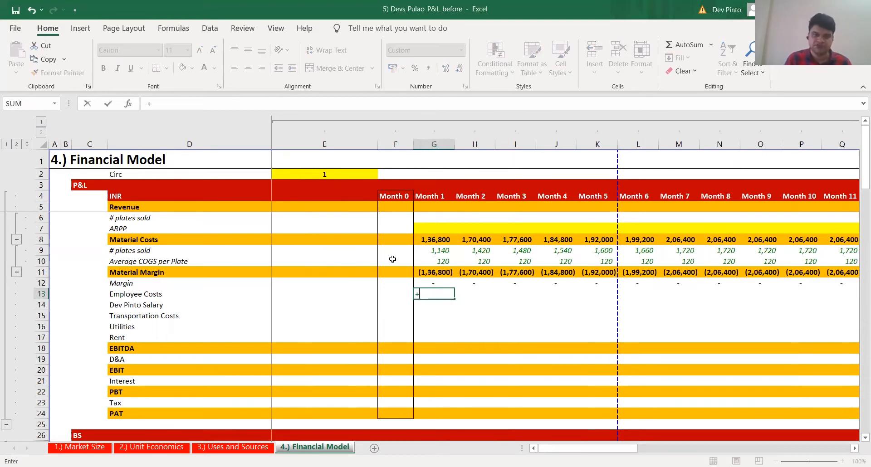
pyautogui.hotkey('ctrl', 'pageup')
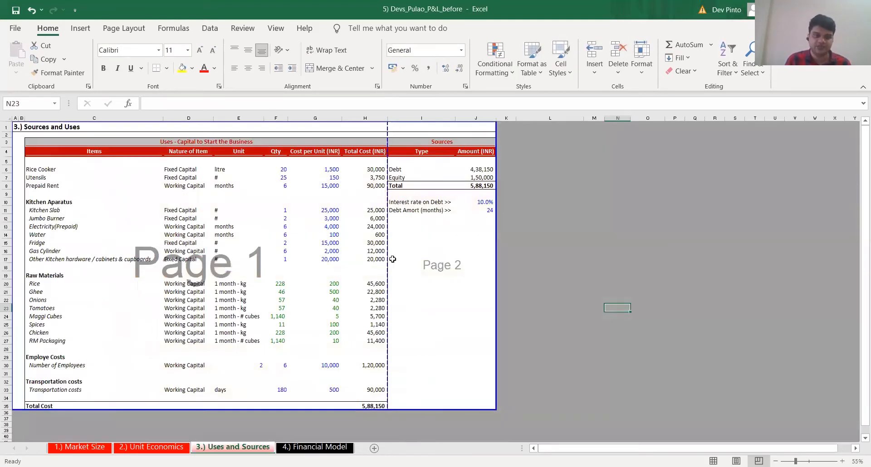
pyautogui.press('Down')
pyautogui.click(257, 365)
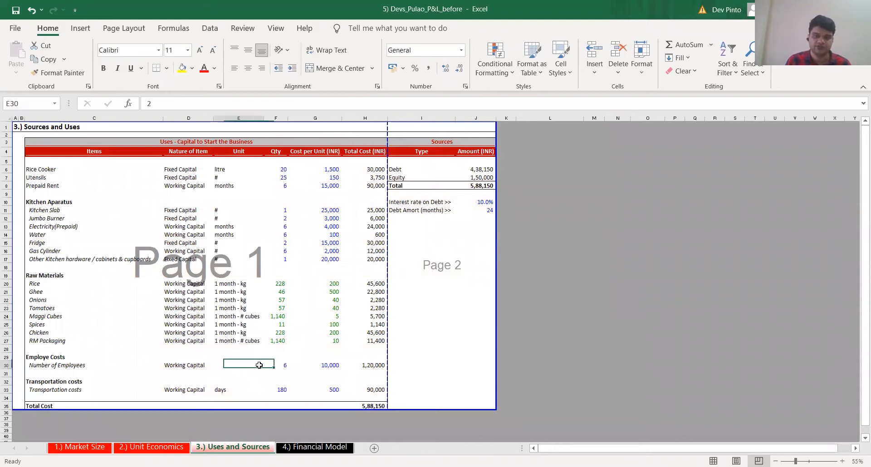
pyautogui.click(325, 368)
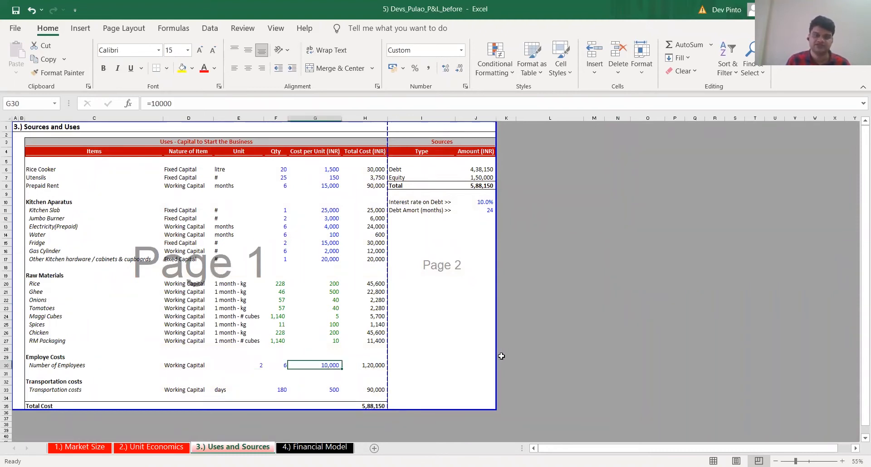
# In Unit Economics, link # employees (E41) and Employee Cost per head (E42) to E30 and G30 of Uses and Sources
pyautogui.hotkey('ctrl', 'pageup')
pyautogui.scroll(-3, 299, 363)
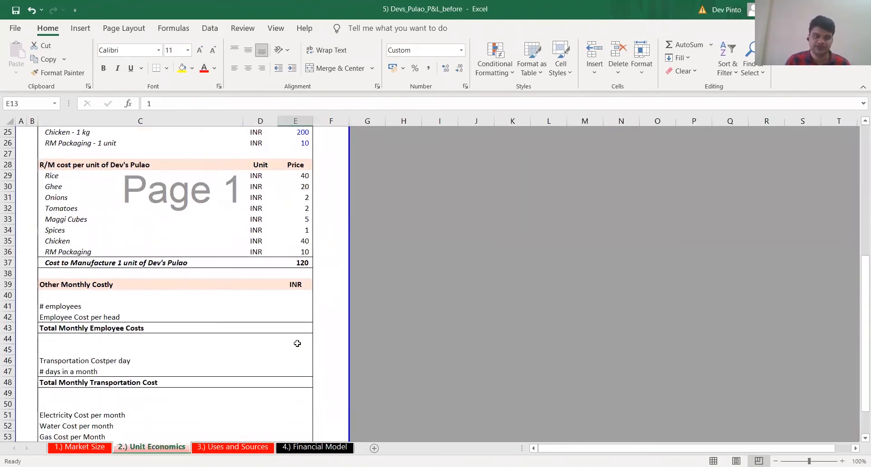
pyautogui.click(298, 303)
pyautogui.write('+')
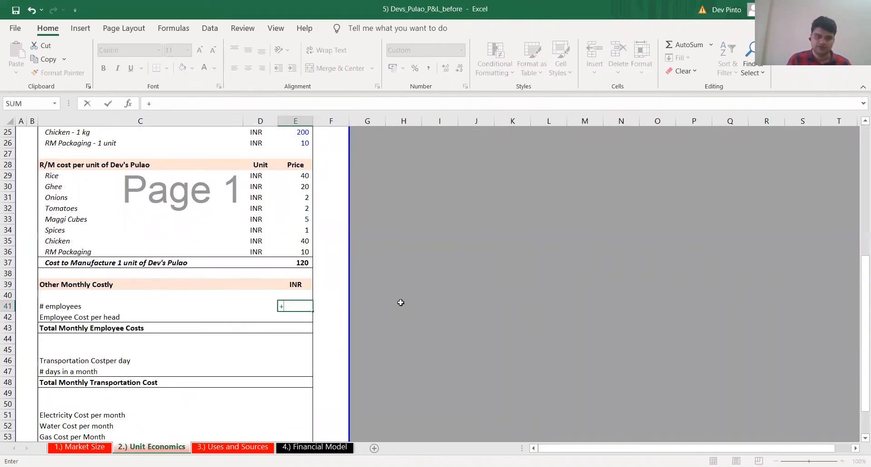
pyautogui.hotkey('ctrl', 'pagedown')
pyautogui.click(263, 364)
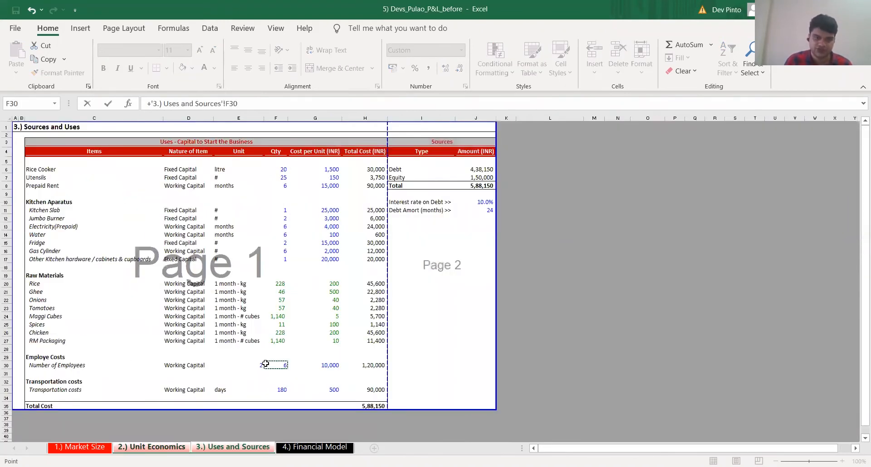
pyautogui.press('Return')
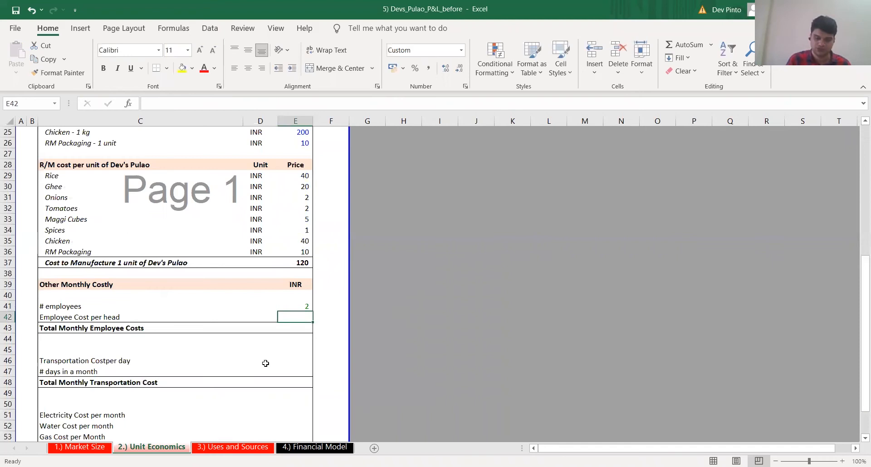
pyautogui.write('+')
pyautogui.hotkey('ctrl', 'pagedown')
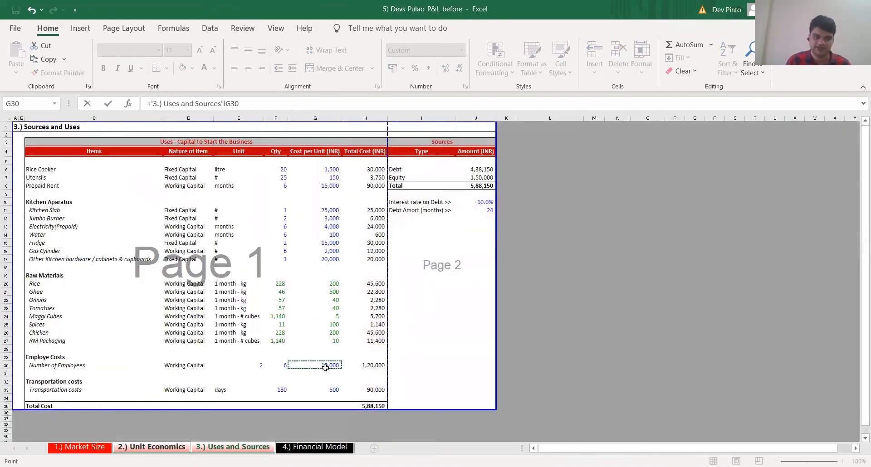
pyautogui.hotkey('ctrl', 'pageup')
# Calculate Total Monthly Employee Costs in E43 as # employees (E41) times Employee Cost per head (E42)
pyautogui.press('Up')
pyautogui.press('Up')
pyautogui.write('*')
pyautogui.press('Up')
pyautogui.press('Return')
# Link Month 1 Employee Costs in G13 of Financial Model to Unit Economics Total Monthly Employee Costs with absolute reference $E$43
pyautogui.hotkey('ctrl', 'pagedown')
pyautogui.hotkey('ctrl', 'pagedown')
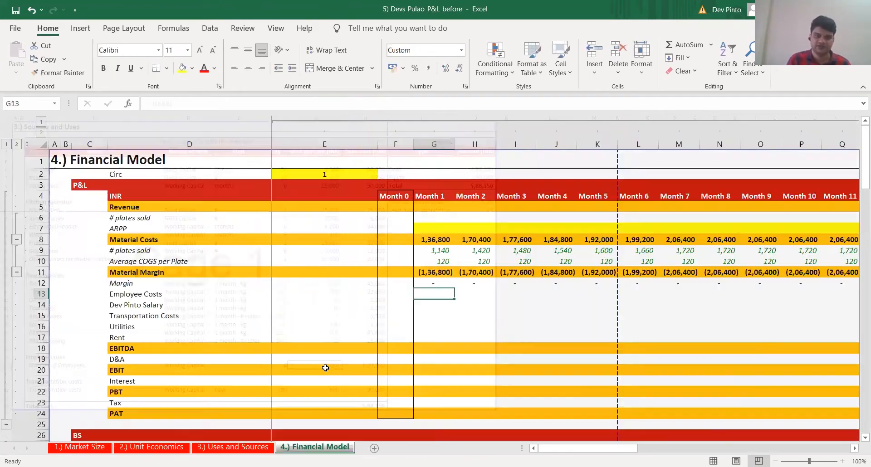
pyautogui.write('+')
pyautogui.hotkey('ctrl', 'pageup')
pyautogui.hotkey('ctrl', 'pageup')
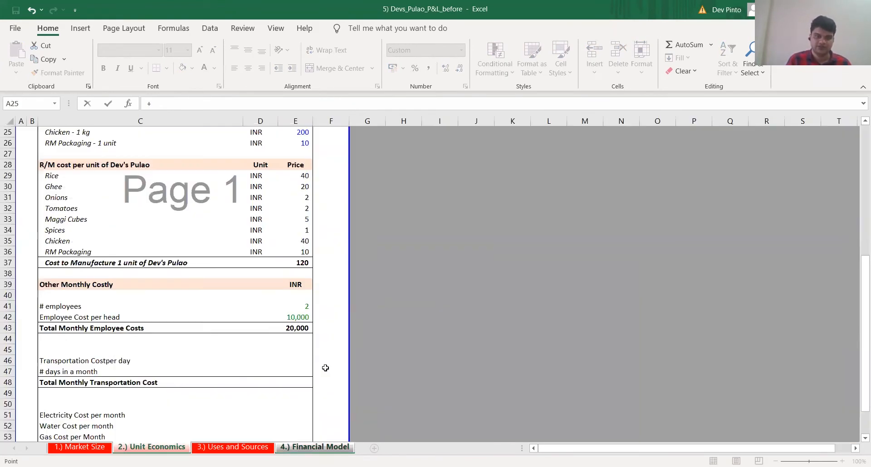
pyautogui.click(290, 330)
pyautogui.press('F4')
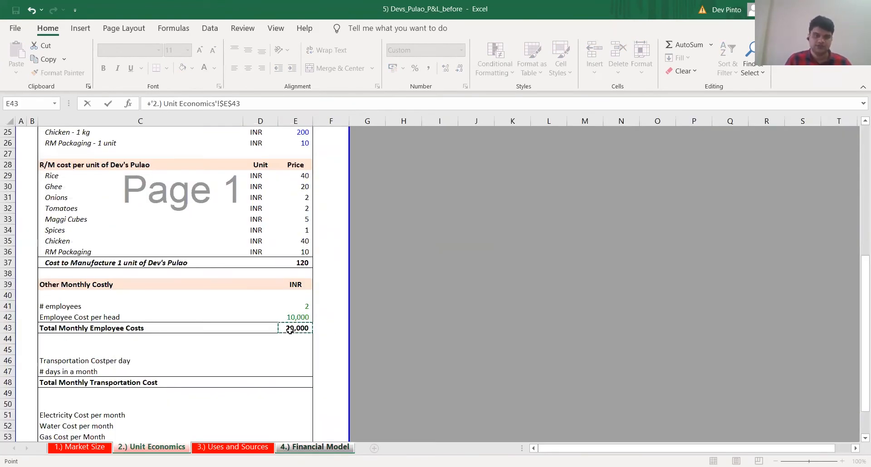
pyautogui.hotkey('ctrl', 'Return')
# Copy the Month 1 Employee Costs formula in G13 across to Month 12 (R13), pasting formulas only
pyautogui.hotkey('ctrl', 'c')
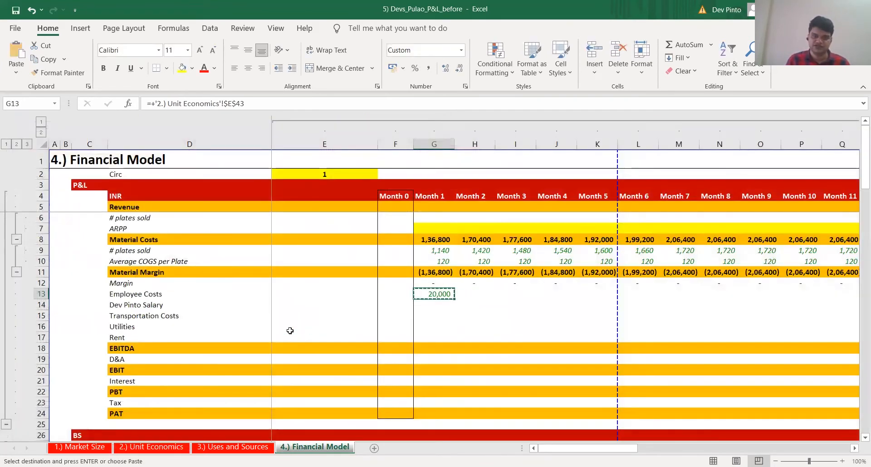
pyautogui.press('Up')
pyautogui.hotkey('ctrl', 'Right')
pyautogui.press('Down')
pyautogui.hotkey('ctrl', 'shift', 'Left')
pyautogui.hotkey('ctrl', 'alt', 'v')
pyautogui.press('f')
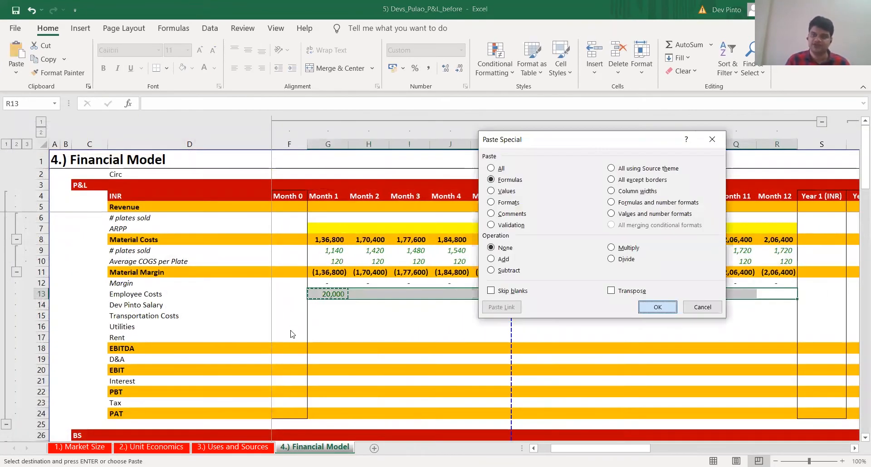
pyautogui.press('Return')
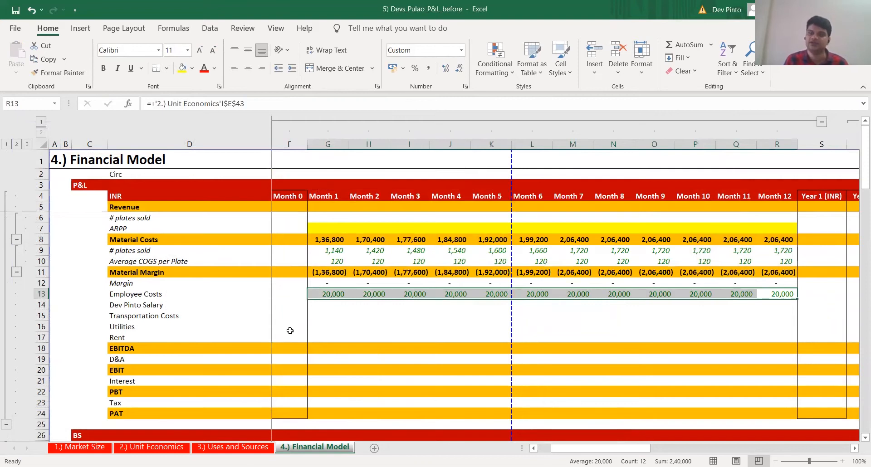
# Enter 0 for Month 1 in the owner's salary row (G14)
pyautogui.hotkey('ctrl', 'Left')
pyautogui.press('Left')
pyautogui.press('Left')
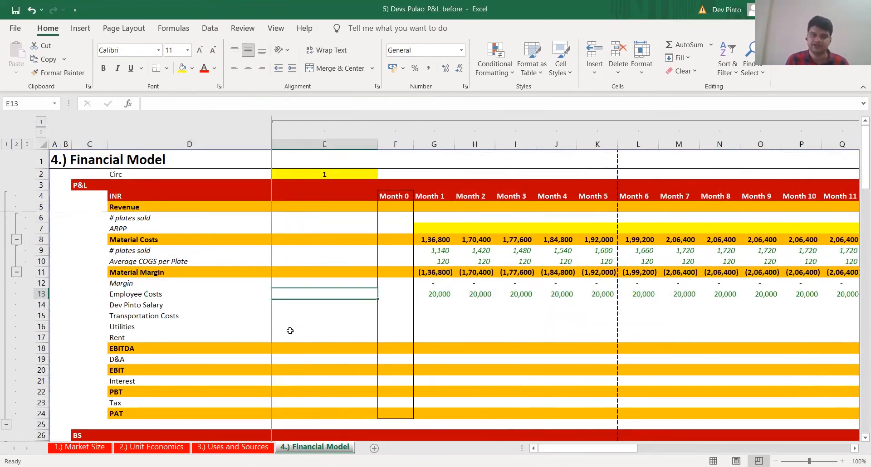
pyautogui.press('Right')
pyautogui.press('Right')
pyautogui.press('Down')
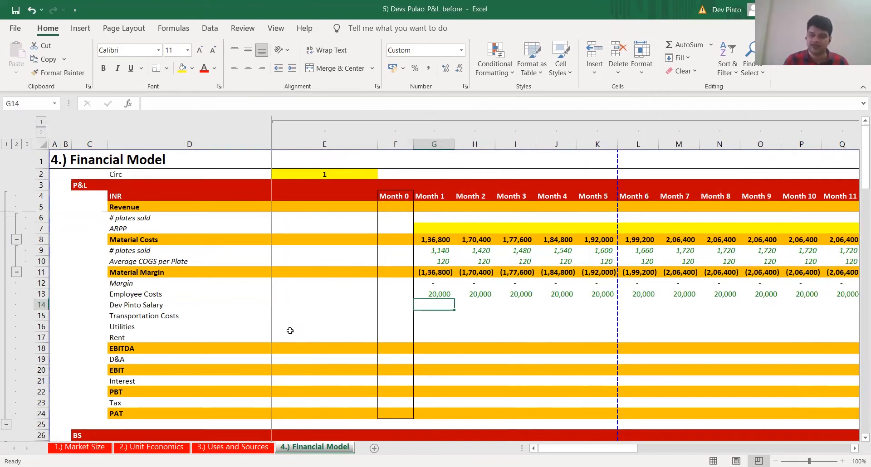
pyautogui.write('0')
pyautogui.hotkey('ctrl', 'Return')
# Copy the Month 1 owner's salary value in G14 across to Month 12 (R14)
pyautogui.hotkey('ctrl', 'c')
pyautogui.press('Up')
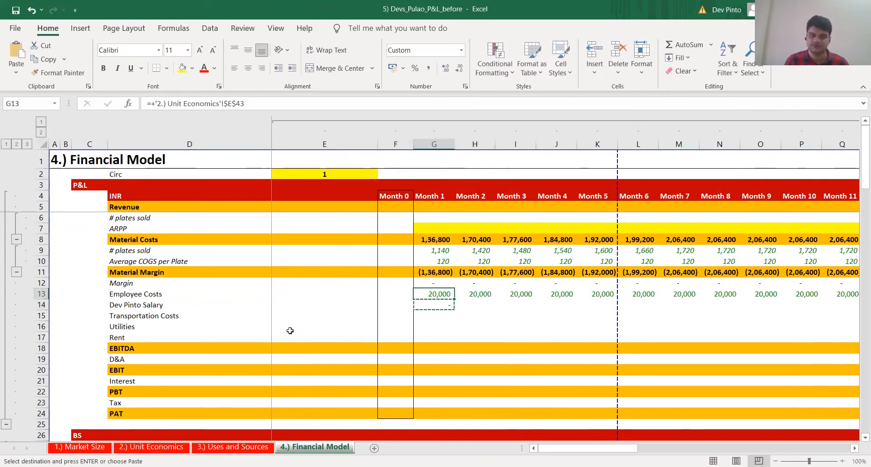
pyautogui.hotkey('ctrl', 'Right')
pyautogui.press('Down')
pyautogui.hotkey('ctrl', 'shift', 'Left')
pyautogui.hotkey('ctrl', 'v')
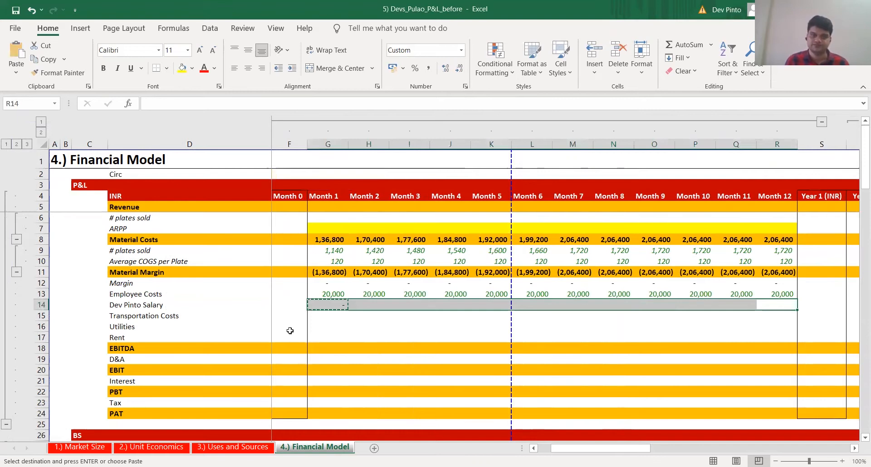
pyautogui.press('Return')
# Link Transportation Cost per day in Unit Economics (E46) to the transportation cost per unit in G33 of Uses and Sources
pyautogui.hotkey('ctrl', 'Left')
pyautogui.hotkey('ctrl', 'Left')
pyautogui.press('Right')
pyautogui.press('Right')
pyautogui.press('Right')
pyautogui.press('Down')
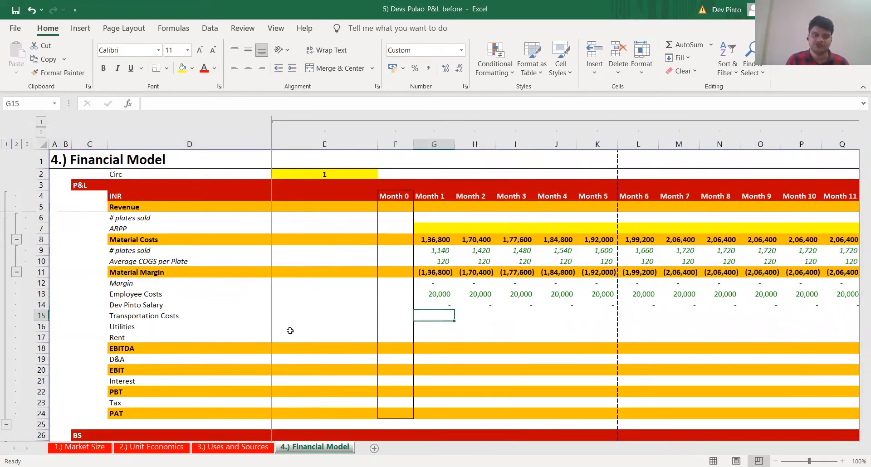
pyautogui.hotkey('ctrl', 'pageup')
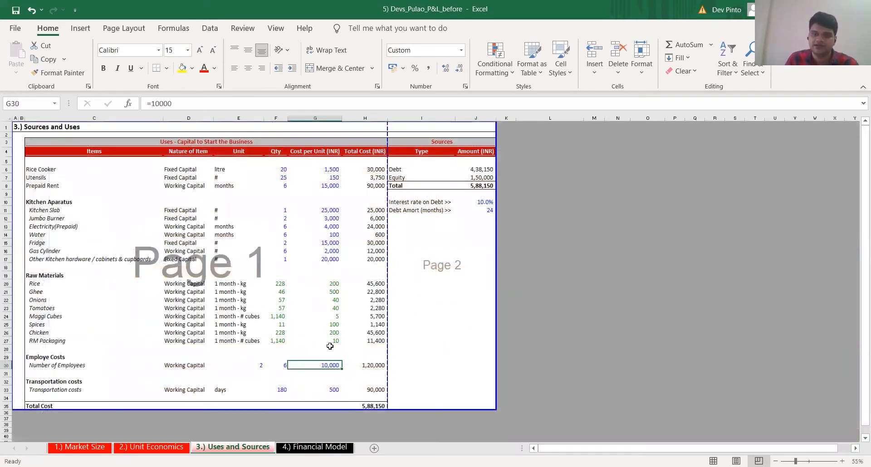
pyautogui.click(335, 387)
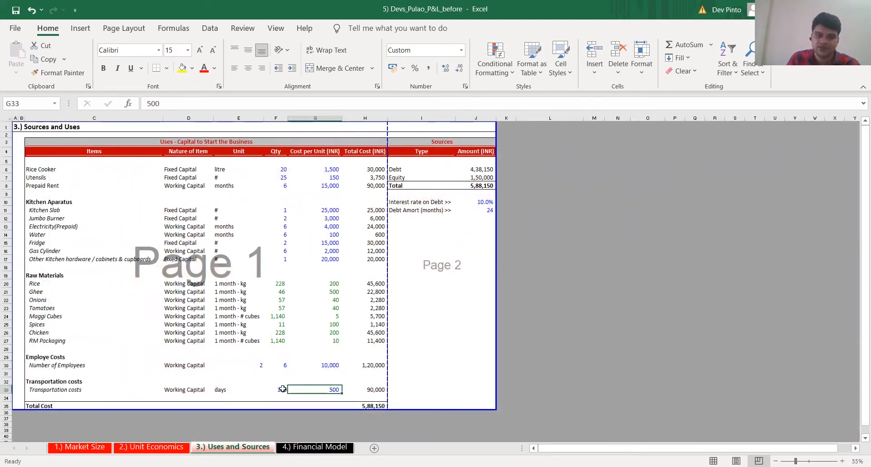
pyautogui.hotkey('ctrl', 'pageup')
pyautogui.click(293, 363)
pyautogui.write('+')
pyautogui.hotkey('ctrl', 'pagedown')
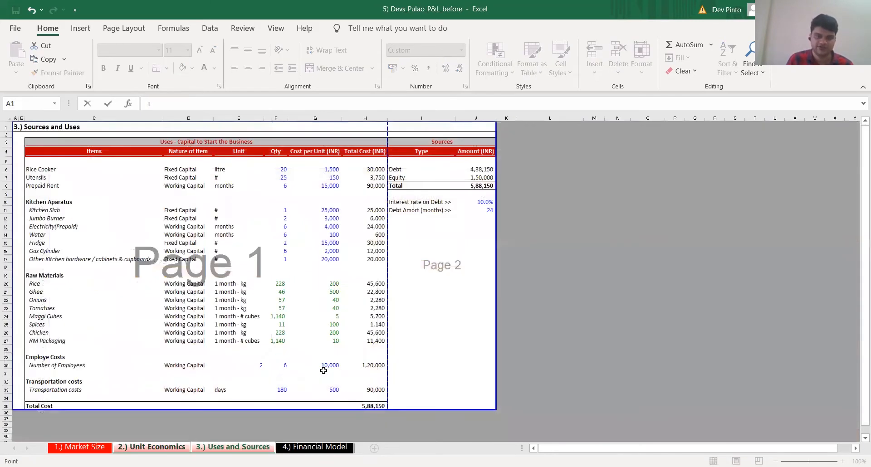
pyautogui.click(333, 389)
pyautogui.press('Return')
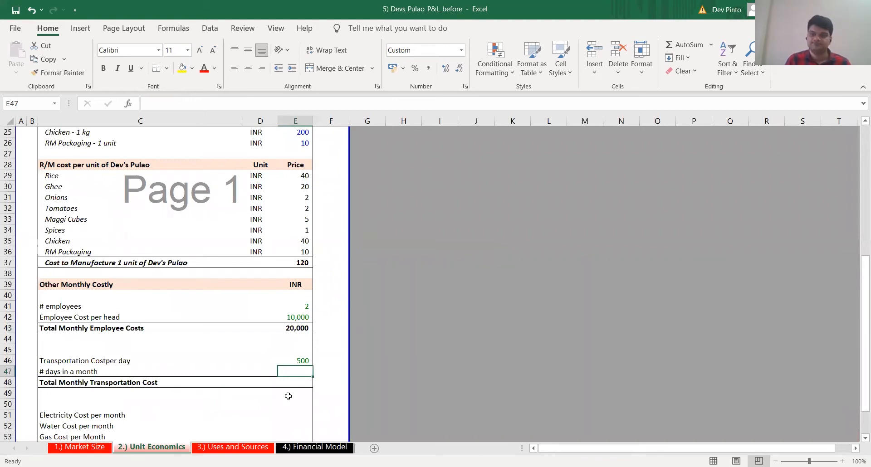
# Link # days in a month (E47) to the first month's # of working days per month in Market Size (D28)
pyautogui.write('+')
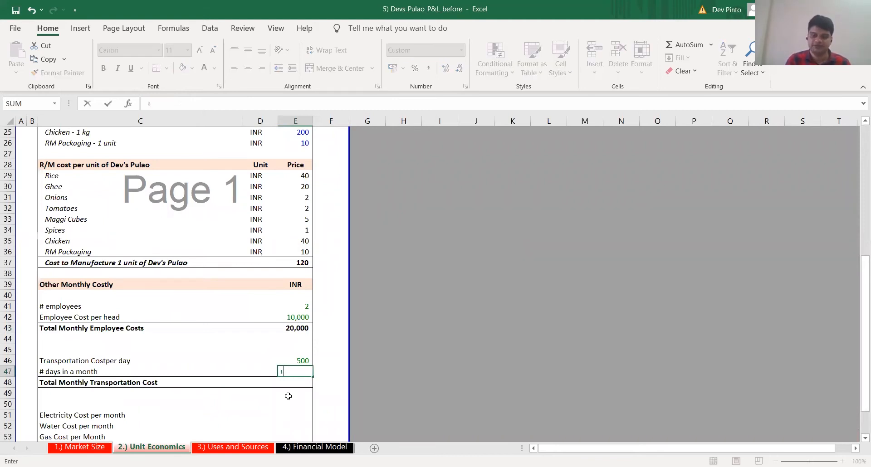
pyautogui.hotkey('ctrl', 'pageup')
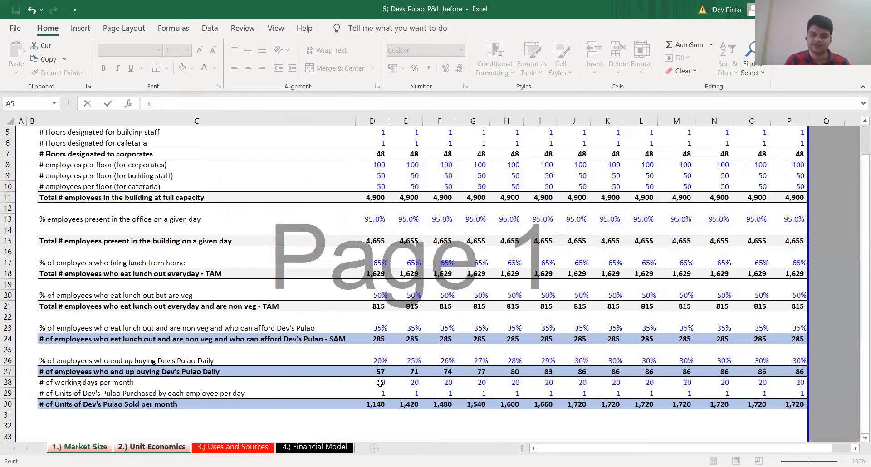
pyautogui.click(380, 383)
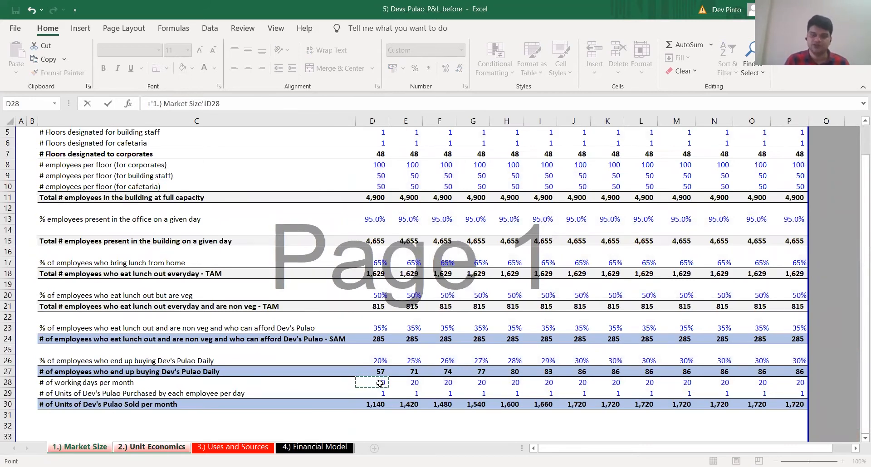
pyautogui.press('Return')
pyautogui.press('F2')
pyautogui.press('Escape')
pyautogui.press('Down')
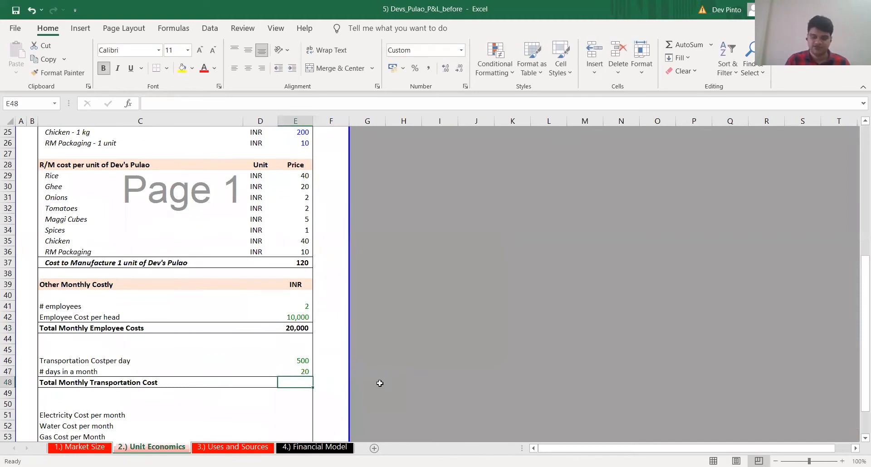
# Calculate Total Monthly Transportation Cost in E48 as cost per day (E46) times # days in a month (E47)
pyautogui.write('+')
pyautogui.press('Up')
pyautogui.press('Up')
pyautogui.write('*')
pyautogui.press('Down')
pyautogui.press('Return')
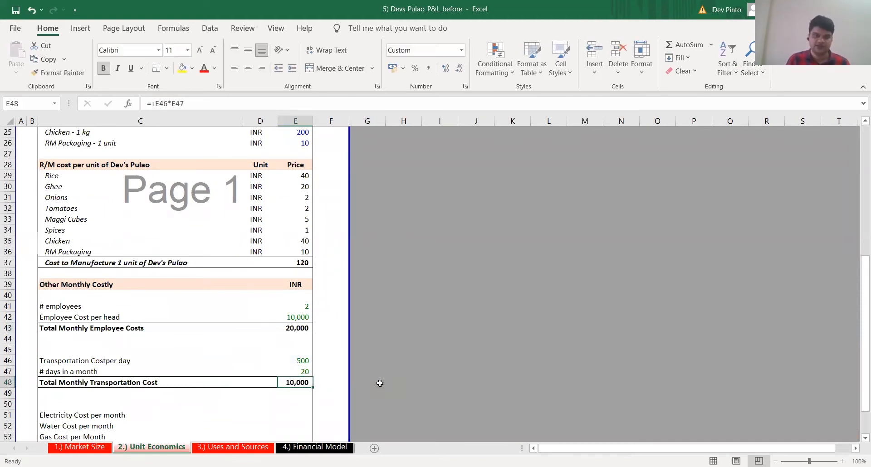
# Link Month 1 Transportation Costs (G15) in Financial Model to Total Monthly Transportation Cost in Unit Economics, using an absolute reference to E48
pyautogui.hotkey('ctrl', 'pagedown')
pyautogui.hotkey('ctrl', 'pagedown')
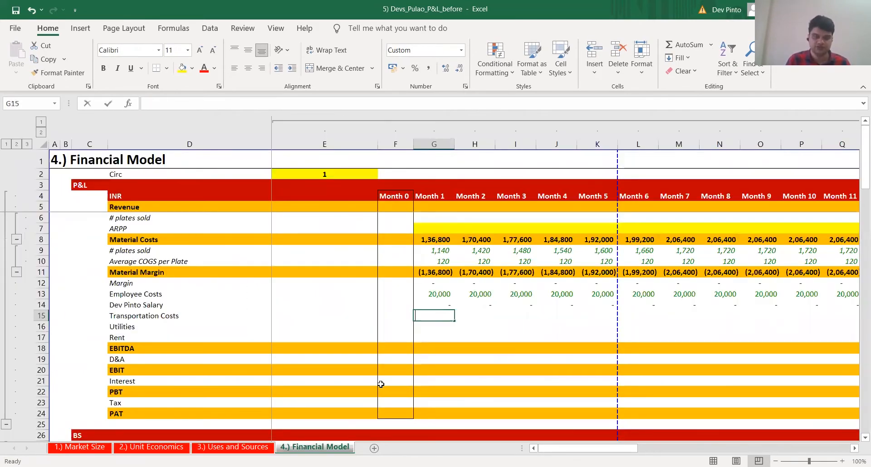
pyautogui.write('+')
pyautogui.hotkey('ctrl', 'pageup')
pyautogui.hotkey('ctrl', 'pageup')
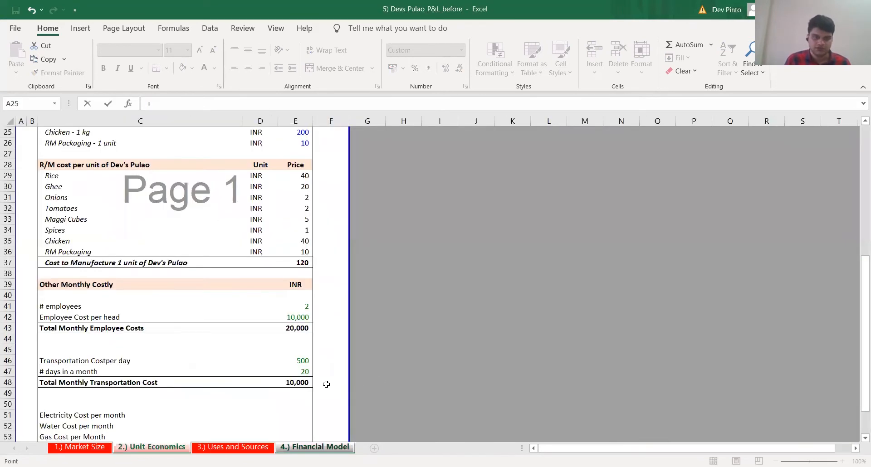
pyautogui.click(303, 385)
pyautogui.press('F4')
pyautogui.press('Return')
# Copy the Month 1 Transportation Costs link in G15 across to Month 12 (R15)
pyautogui.hotkey('ctrl', 'c')
pyautogui.press('Right')
pyautogui.press('Right')
pyautogui.press('Right')
pyautogui.press('Right')
pyautogui.press('Right')
pyautogui.press('Right')
pyautogui.press('Right')
pyautogui.press('Right')
pyautogui.press('Right')
pyautogui.press('Right')
pyautogui.press('Right')
pyautogui.hotkey('ctrl', 'shift', 'Left')
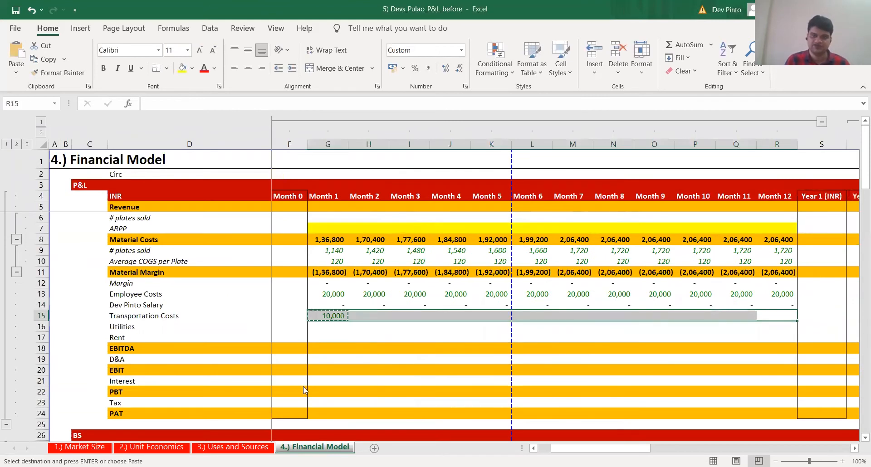
pyautogui.press('Return')
pyautogui.hotkey('ctrl', 'Left')
pyautogui.press('Left')
pyautogui.press('Left')
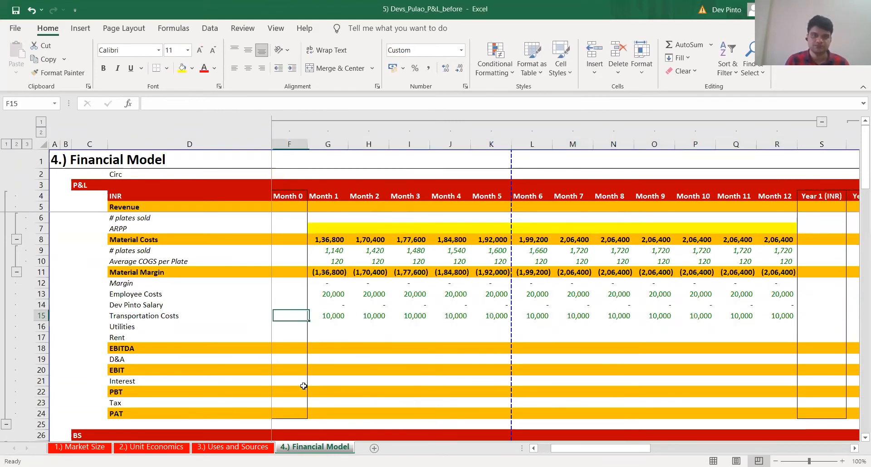
pyautogui.press('Right')
pyautogui.press('Right')
pyautogui.press('Down')
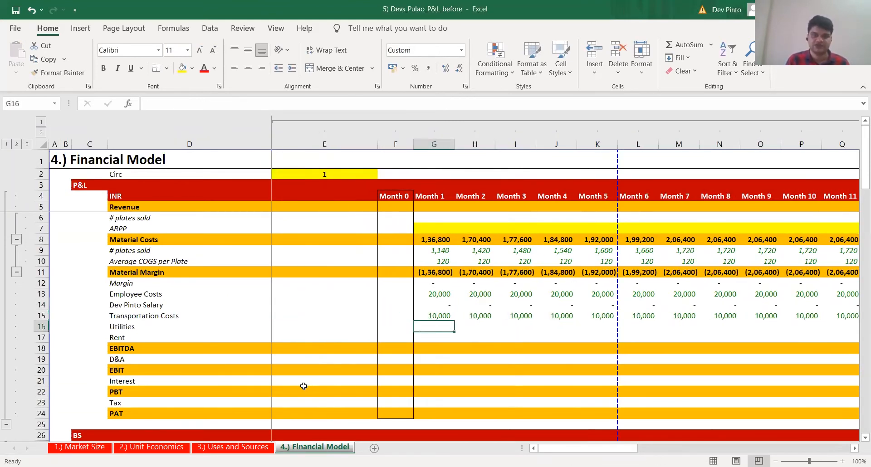
# In Unit Economics, insert a blank row above each of Water Cost per month, Gas Cost per Month and Utilities
pyautogui.hotkey('ctrl', 'pageup')
pyautogui.press('Up')
pyautogui.press('Up')
pyautogui.press('Up')
pyautogui.press('Up')
pyautogui.press('Up')
pyautogui.press('Up')
pyautogui.press('Up')
pyautogui.press('Up')
pyautogui.press('Up')
pyautogui.press('Up')
pyautogui.press('Up')
pyautogui.press('Up')
pyautogui.press('Up')
pyautogui.press('Up')
pyautogui.press('Up')
pyautogui.press('Up')
pyautogui.press('Up')
pyautogui.press('Down')
pyautogui.press('Down')
pyautogui.press('Down')
pyautogui.hotkey('ctrl', 'pageup')
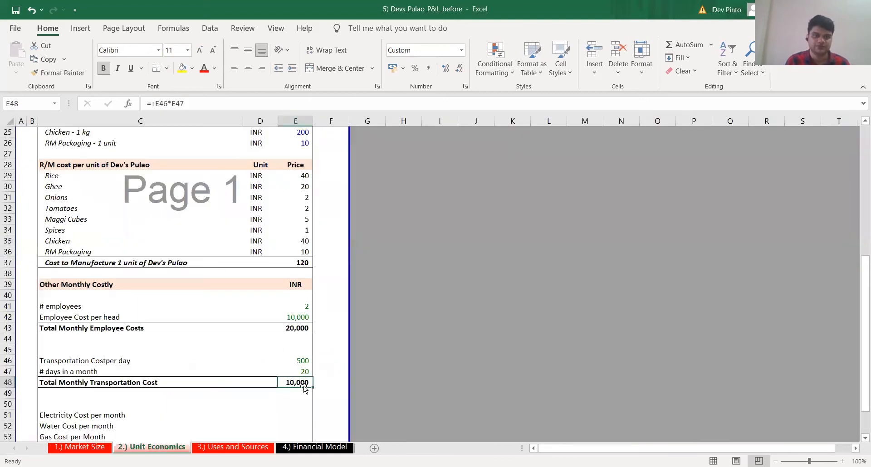
pyautogui.scroll(-2, 255, 392)
pyautogui.click(117, 349)
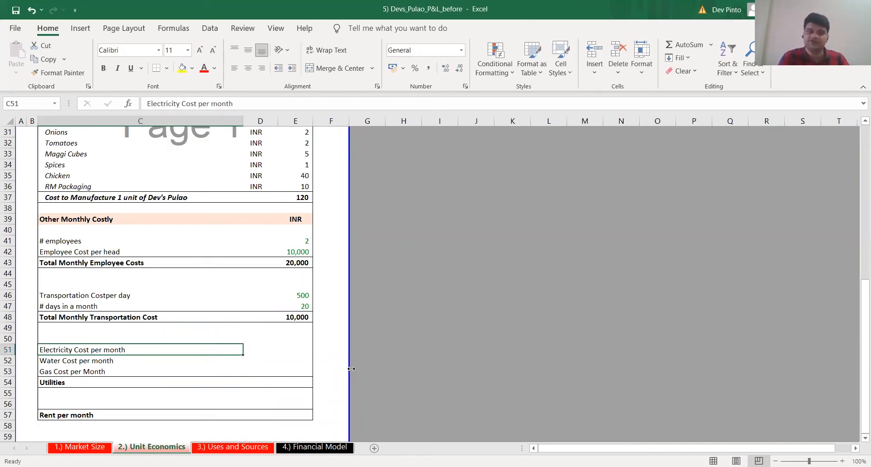
pyautogui.press('Down')
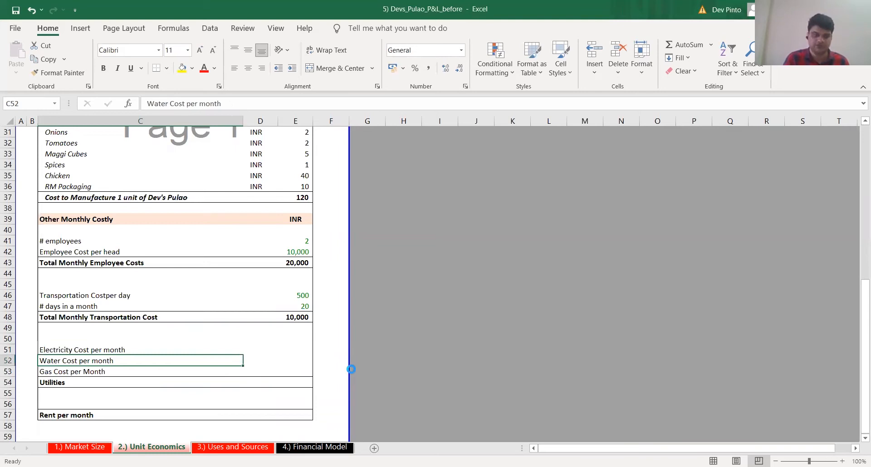
pyautogui.hotkey('shift', 'space')
pyautogui.hotkey('ctrl', 'shift', '+')
pyautogui.press('Down')
pyautogui.press('Down')
pyautogui.hotkey('shift', 'space')
pyautogui.hotkey('ctrl', 'shift', '+')
pyautogui.press('Down')
pyautogui.press('Down')
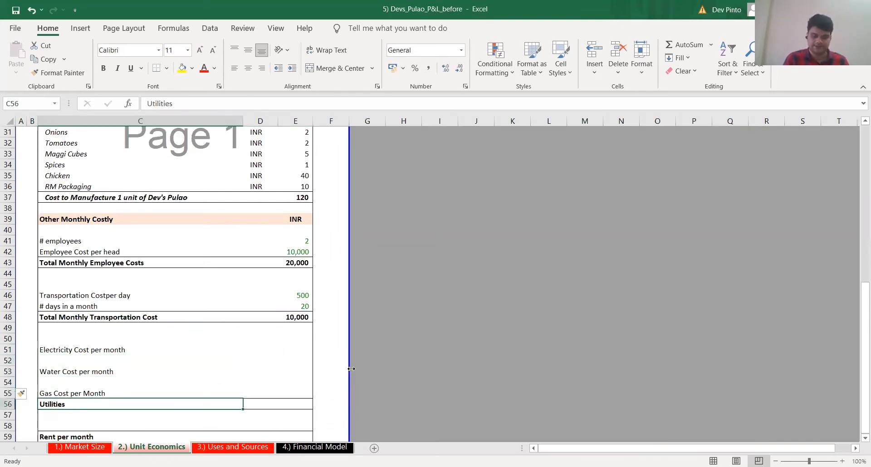
pyautogui.hotkey('shift', 'space')
pyautogui.hotkey('ctrl', 'shift', '+')
# Extend the electricity label in C51 to read "Electricity Cost per month - 1st month"
pyautogui.press('Up')
pyautogui.press('Up')
pyautogui.press('Up')
pyautogui.press('Up')
pyautogui.press('Up')
pyautogui.press('F2')
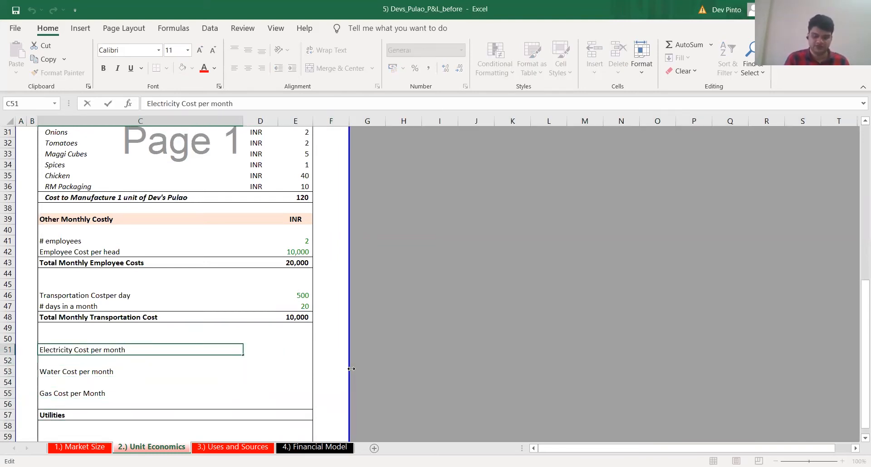
pyautogui.write('- ist mohn')
pyautogui.write('t')
pyautogui.press('BackSpace')
pyautogui.press('BackSpace')
pyautogui.press('BackSpace')
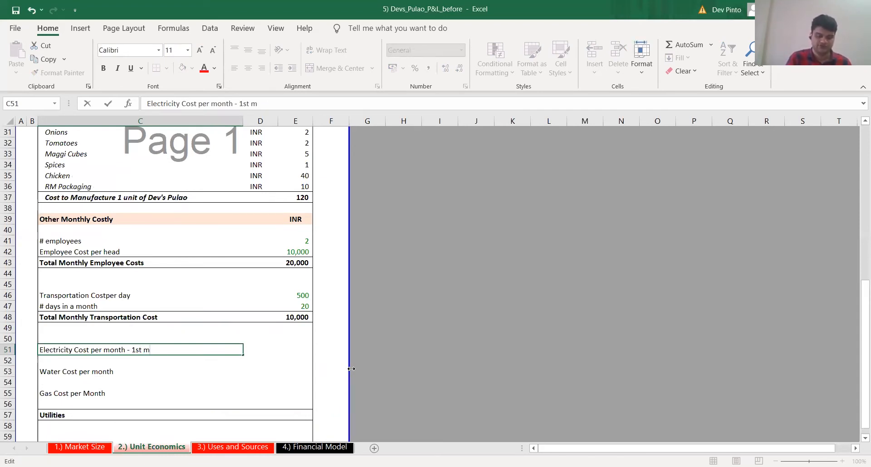
pyautogui.write('mpo')
pyautogui.write('nth')
pyautogui.press('Tab')
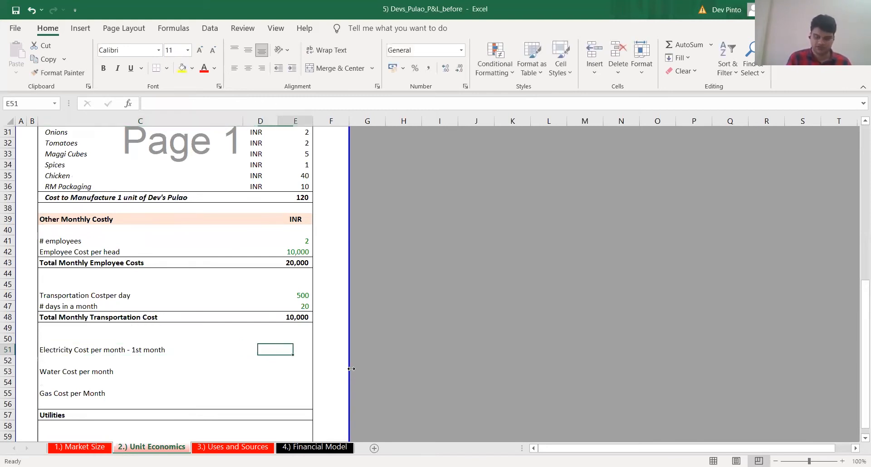
# Link the first month's electricity cost in E51 to the Electricity(Prepaid) cost per unit in G13 of Uses and Sources
pyautogui.press('Tab')
pyautogui.write('+')
pyautogui.hotkey('ctrl', 'pagedown')
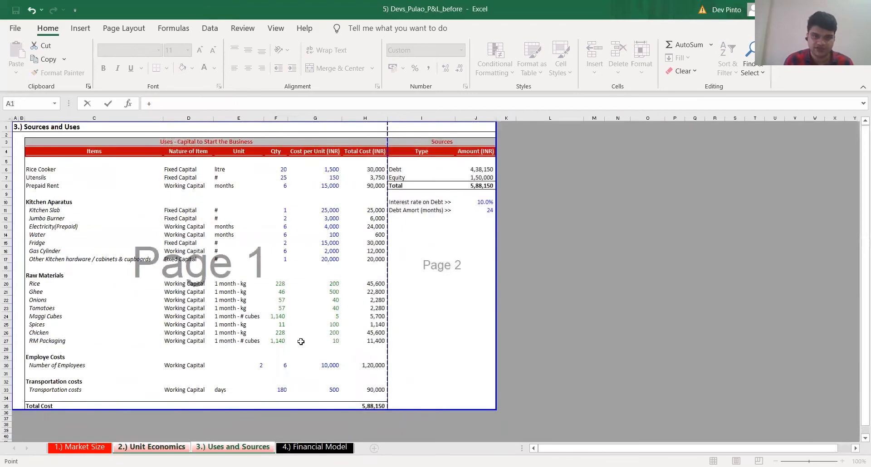
pyautogui.click(333, 225)
pyautogui.press('Return')
# Insert two rows below the electricity cost row and label C52 "# units of Dev's Pulao produced in Month 1"
pyautogui.press('Left')
pyautogui.press('Left')
pyautogui.press('Down')
pyautogui.hotkey('shift', 'space')
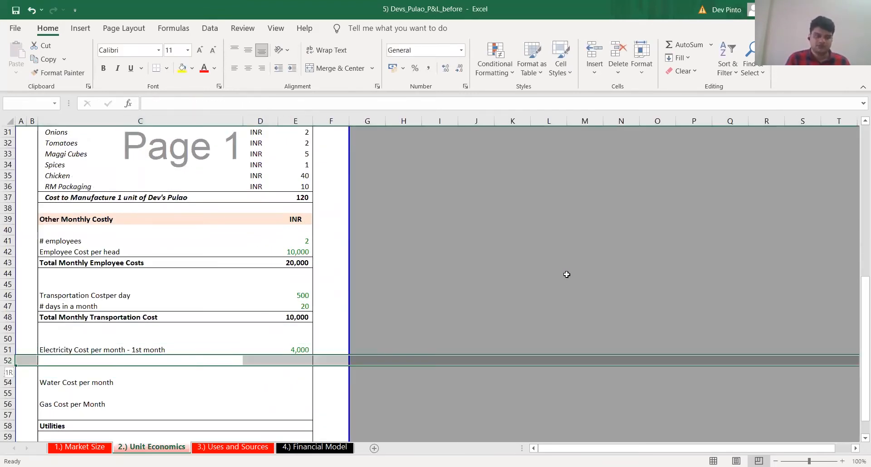
pyautogui.hotkey('ctrl', 'shift', '+')
pyautogui.hotkey('ctrl', 'shift', '+')
pyautogui.write("# units of Dev's Pula")
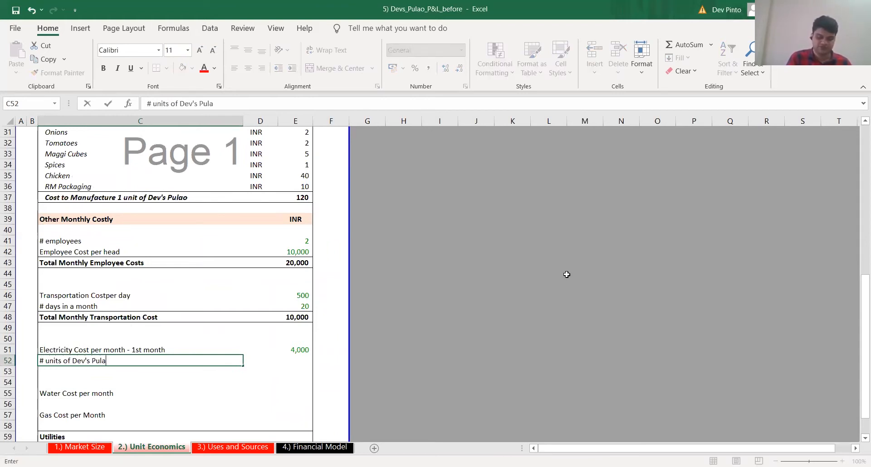
pyautogui.write('o produced in Month 1')
# Link E52 to the first month's # of Units of Dev's Pulao Sold per month in Market Size (D30)
pyautogui.press('Right')
pyautogui.press('Right')
pyautogui.write('+')
pyautogui.hotkey('ctrl', 'pageup')
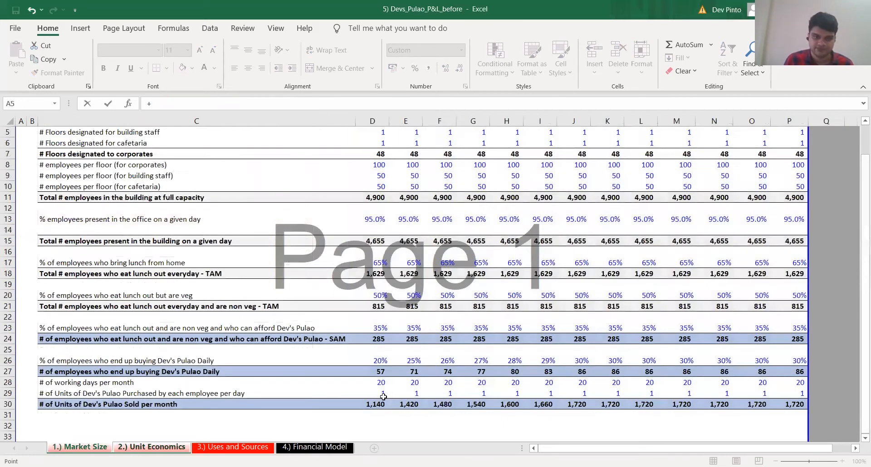
pyautogui.click(386, 403)
pyautogui.press('Return')
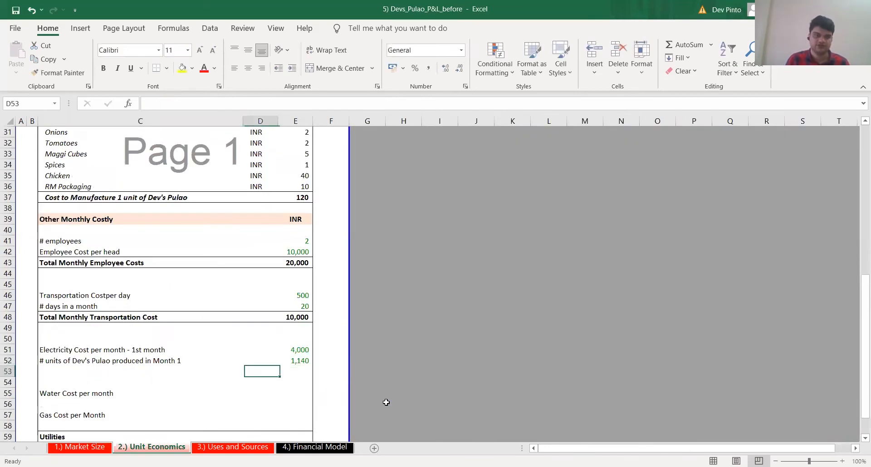
# Copy the electricity label from C51 to C53 and reword it as "Electricity Cost per unit - 1st month"
pyautogui.press('Left')
pyautogui.press('Up')
pyautogui.press('Up')
pyautogui.hotkey('ctrl', 'c')
pyautogui.press('Down')
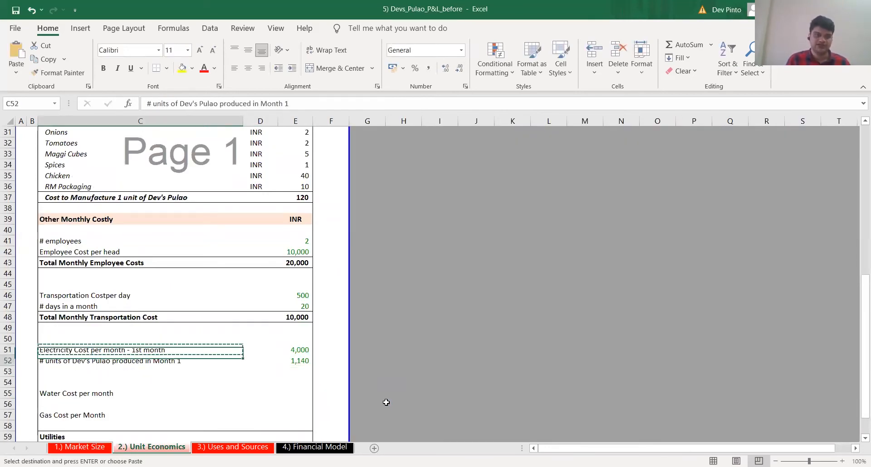
pyautogui.press('Down')
pyautogui.hotkey('ctrl', 'v')
pyautogui.press('F2')
pyautogui.hotkey('ctrl', 'shift', 'Right')
pyautogui.hotkey('ctrl', 'shift', 'Right')
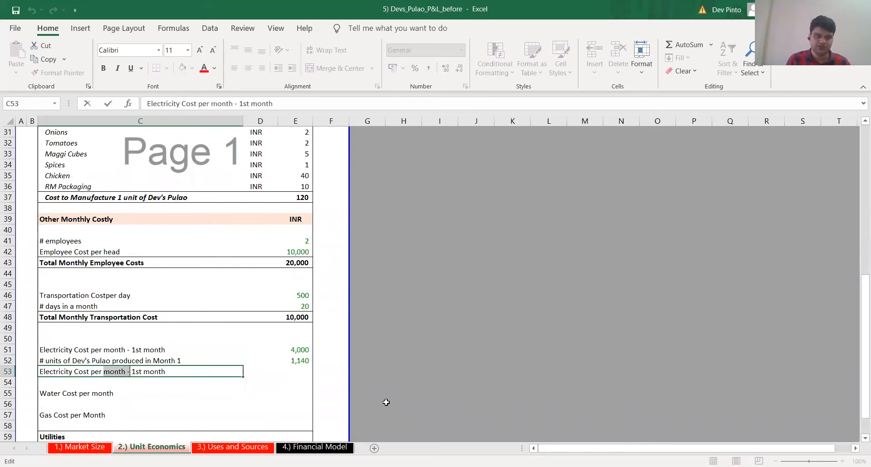
pyautogui.write('uni')
pyautogui.hotkey('ctrl', 'Right')
pyautogui.hotkey('ctrl', 'Right')
pyautogui.hotkey('ctrl', 'Right')
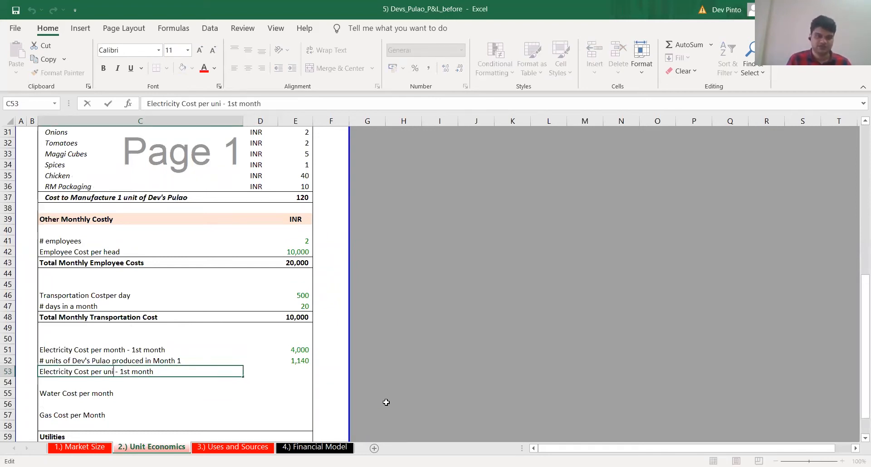
pyautogui.write('t')
pyautogui.press('Return')
# Apply only the formatting of the Total Monthly Transportation Cost row (C48:E48) to the electricity cost per unit row (C53:E53)
pyautogui.press('Up')
pyautogui.press('Up')
pyautogui.press('Up')
pyautogui.press('Up')
pyautogui.press('Up')
pyautogui.press('Up')
pyautogui.hotkey('shift', 'Right')
pyautogui.hotkey('shift', 'Right')
pyautogui.hotkey('ctrl', 'c')
pyautogui.press('Down')
pyautogui.press('Down')
pyautogui.press('Down')
pyautogui.press('Down')
pyautogui.press('Down')
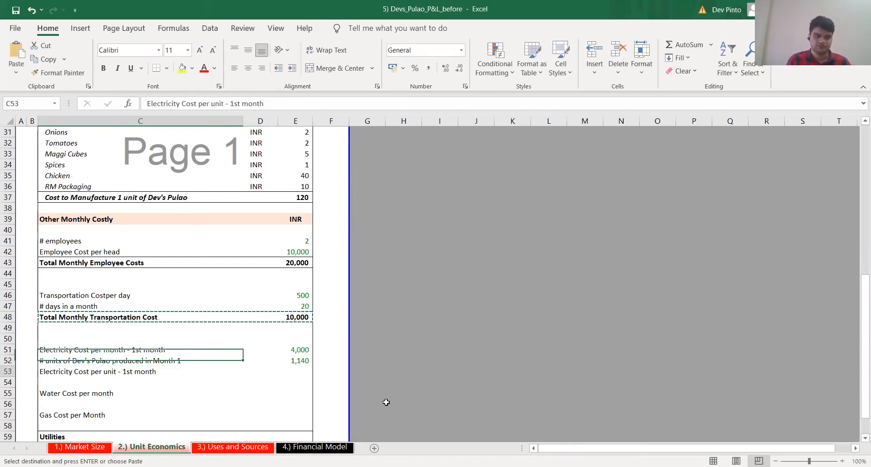
pyautogui.hotkey('ctrl', 'alt', 'v')
pyautogui.press('t')
pyautogui.press('Return')
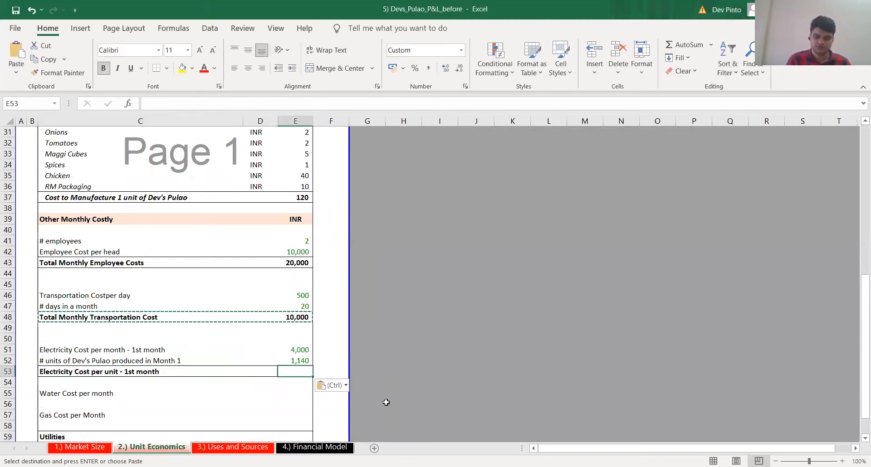
# Calculate the electricity cost per unit in E53 as the monthly electricity cost (E51) divided by the units produced (E52)
pyautogui.press('Right')
pyautogui.press('Right')
pyautogui.write('+')
pyautogui.press('Up')
pyautogui.press('Up')
pyautogui.write('/')
pyautogui.press('Up')
pyautogui.hotkey('ctrl', 'Return')
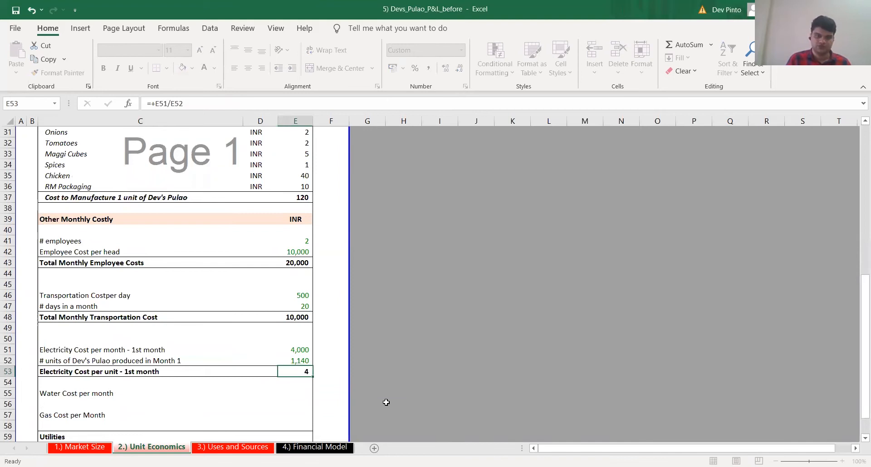
# Insert three blank rows directly below the Water Cost per month row
pyautogui.press('Left')
pyautogui.press('Left')
pyautogui.press('Left')
pyautogui.press('Down')
pyautogui.press('Down')
pyautogui.press('Down')
pyautogui.press('Down')
pyautogui.hotkey('shift', 'space')
pyautogui.hotkey('ctrl', 'shift', '+')
pyautogui.hotkey('ctrl', 'shift', '+')
pyautogui.hotkey('ctrl', 'shift', '+')
pyautogui.hotkey('ctrl', 'shift', '+')
# Copy the three electricity block labels (C51:C53) onto the water section starting at C55
pyautogui.press('Up')
pyautogui.press('Up')
pyautogui.press('Right')
pyautogui.press('Up')
pyautogui.press('Up')
pyautogui.press('Up')
pyautogui.press('Up')
pyautogui.hotkey('shift', 'Down')
pyautogui.hotkey('shift', 'Down')
pyautogui.hotkey('ctrl', 'c')
pyautogui.press('Down')
pyautogui.press('Down')
pyautogui.press('Down')
pyautogui.press('Down')
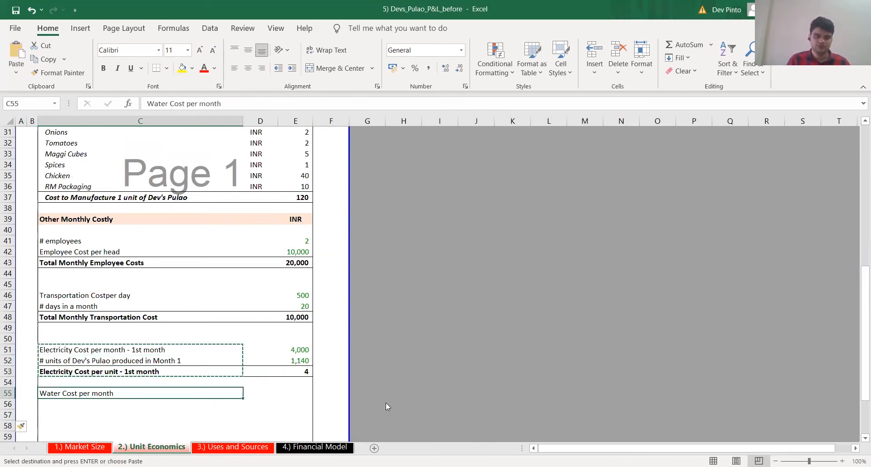
pyautogui.hotkey('ctrl', 'v')
# Change the label in C55 to "Water Cost per month - 1st month"
pyautogui.press('F2')
pyautogui.press('Home')
pyautogui.hotkey('ctrl', 'shift', 'Right')
pyautogui.write('Wazst')
pyautogui.press('BackSpace')
pyautogui.press('BackSpace')
pyautogui.press('BackSpace')
pyautogui.write('ter')
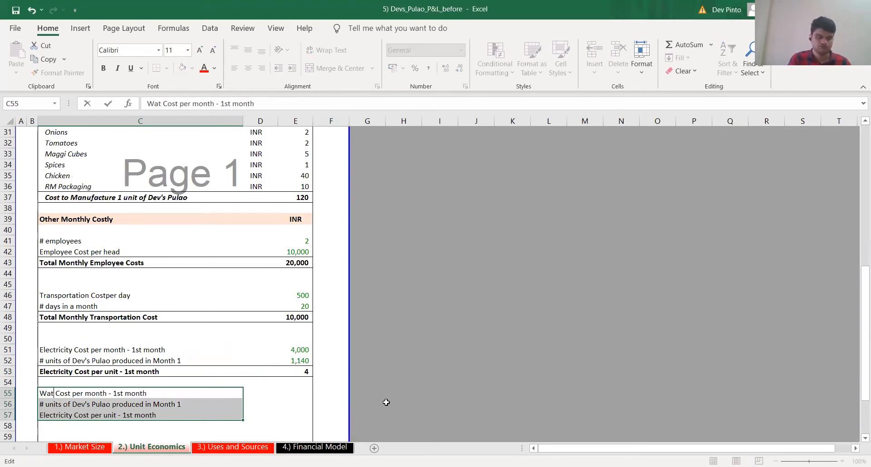
pyautogui.press('Return')
pyautogui.press('Return')
# Change the copied electricity label in C57 to "Water Cost per unit - 1st month"
pyautogui.press('Up')
pyautogui.press('F2')
pyautogui.press('Return')
pyautogui.press('F2')
pyautogui.hotkey('ctrl', 'Left')
pyautogui.hotkey('ctrl', 'Left')
pyautogui.press('Home')
pyautogui.hotkey('ctrl', 'shift', 'Right')
pyautogui.write('Water')
pyautogui.press('Return')
pyautogui.press('Up')
pyautogui.press('Up')
pyautogui.press('Up')
pyautogui.press('Up')
pyautogui.press('Up')
pyautogui.hotkey('shift', 'Right')
# Apply only the formatting of the electricity cost per unit row (C53:E53) to the water cost per unit row starting at C57
pyautogui.hotkey('shift', 'Right')
pyautogui.hotkey('ctrl', 'c')
pyautogui.press('Down')
pyautogui.press('Down')
pyautogui.press('Down')
pyautogui.press('Down')
pyautogui.press('Down')
pyautogui.press('Up')
pyautogui.press('Escape')
pyautogui.press('Up')
pyautogui.press('Up')
pyautogui.press('Up')
pyautogui.press('Up')
pyautogui.hotkey('shift', 'Right')
pyautogui.hotkey('shift', 'Right')
pyautogui.hotkey('ctrl', 'c')
pyautogui.press('Down')
pyautogui.press('Down')
pyautogui.press('Down')
pyautogui.press('Down')
pyautogui.hotkey('ctrl', 'alt', 'v')
pyautogui.press('t')
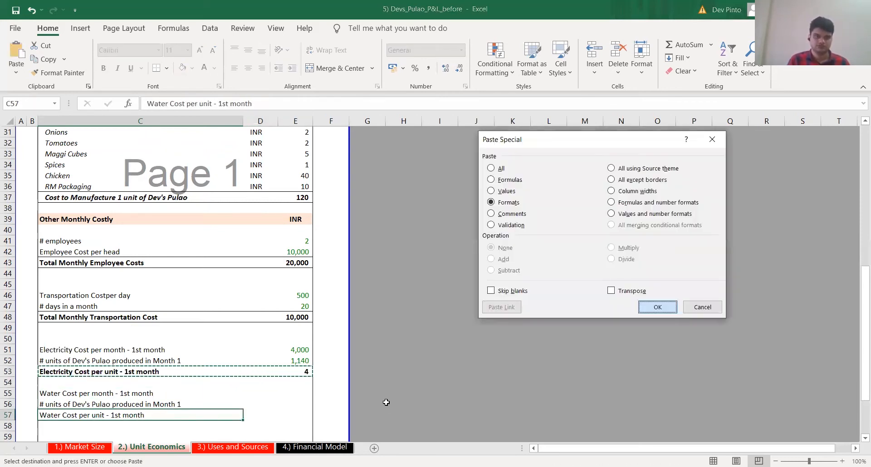
pyautogui.press('Return')
# Link the monthly water cost in E55 to the water cost per unit in G14 of the Uses and Sources sheet
pyautogui.press('Up')
pyautogui.press('Up')
pyautogui.press('Right')
pyautogui.press('Right')
pyautogui.write('+')
pyautogui.hotkey('ctrl', 'pagedown')
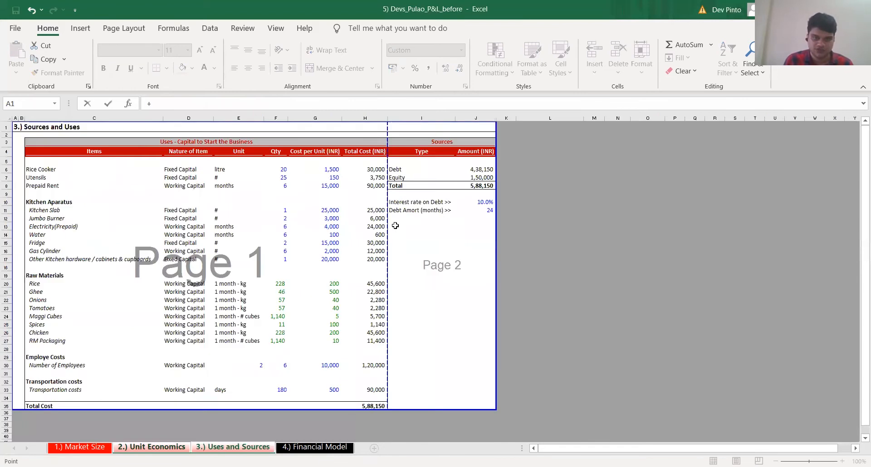
pyautogui.click(334, 234)
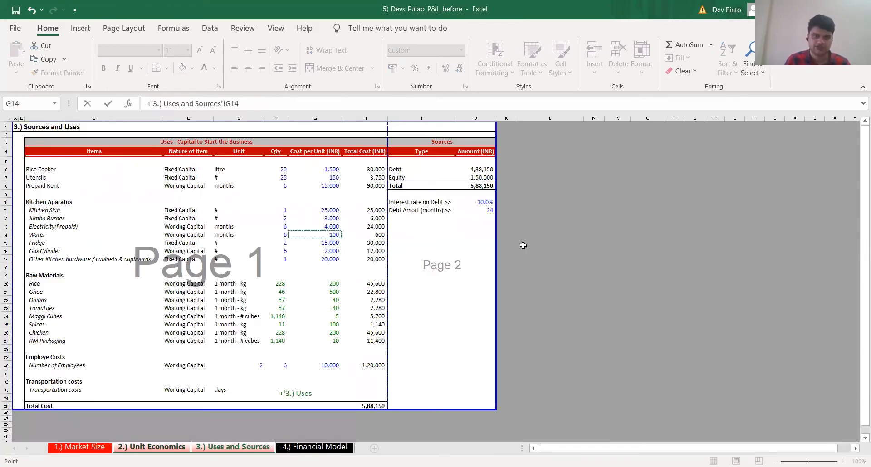
pyautogui.press('Return')
# Reuse the formula from E52 in E56 so the water section's Month 1 units refer to Market Size D30
pyautogui.press('Up')
pyautogui.press('Up')
pyautogui.press('Up')
pyautogui.press('Up')
pyautogui.press('F2')
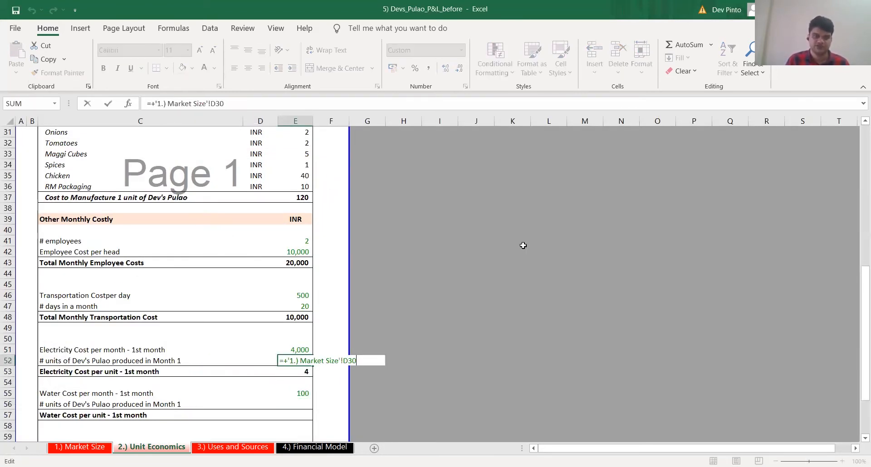
pyautogui.press('Down')
pyautogui.press('Down')
pyautogui.press('Down')
pyautogui.press('Down')
pyautogui.press('F2')
pyautogui.hotkey('ctrl', 'v')
pyautogui.press('Return')
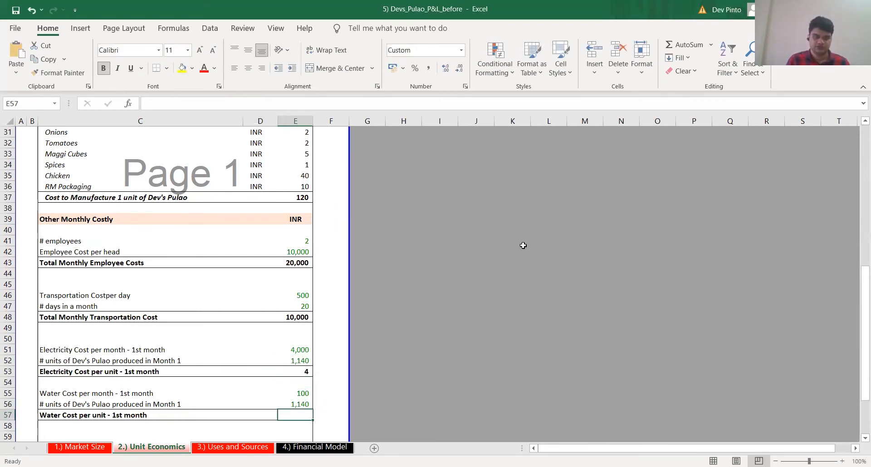
# Calculate the water cost per unit in E57 as the monthly water cost (E55) divided by the units produced (E56)
pyautogui.press('Up')
pyautogui.press('F2')
pyautogui.press('Escape')
pyautogui.press('Down')
pyautogui.write('+')
pyautogui.press('Up')
pyautogui.press('Up')
pyautogui.write('/')
pyautogui.press('Up')
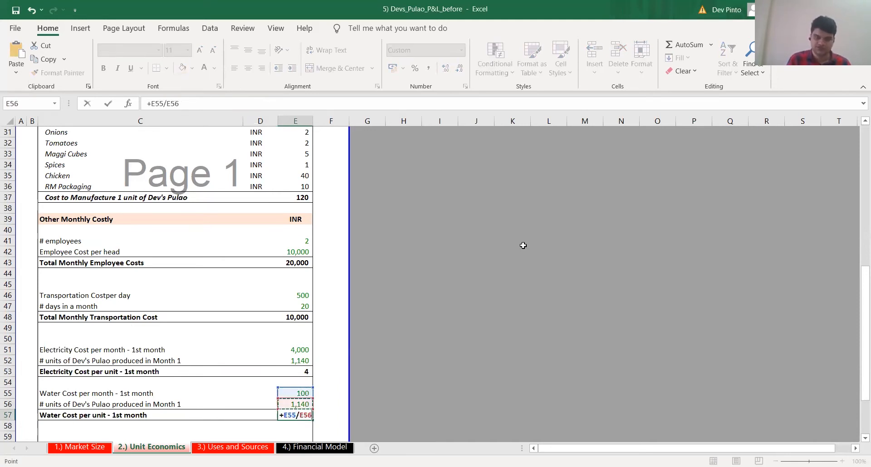
pyautogui.hotkey('ctrl', 'Return')
pyautogui.scroll(-3, 537, 239)
pyautogui.press('F2')
pyautogui.press('Escape')
# Delete two of the blank rows above the Gas Cost per Month row, starting at row 59
pyautogui.press('Left')
pyautogui.press('Left')
pyautogui.press('Left')
pyautogui.press('Down')
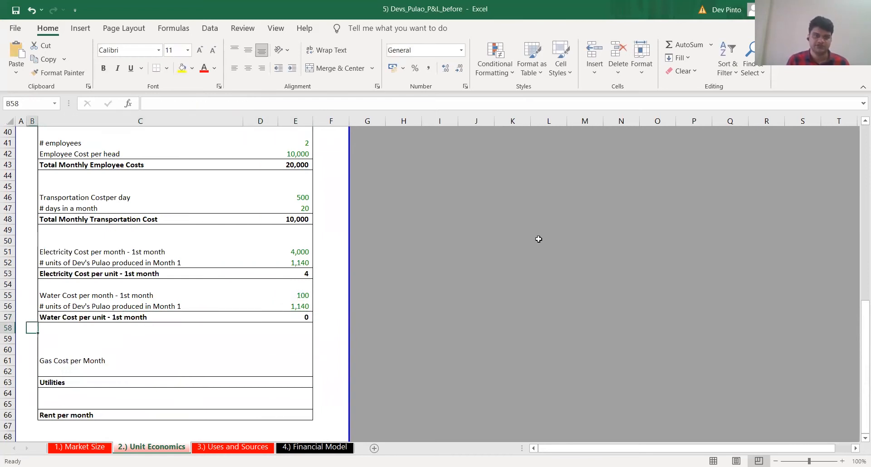
pyautogui.press('Right')
pyautogui.press('Down')
pyautogui.press('Down')
pyautogui.press('Up')
pyautogui.press('Up')
pyautogui.press('Up')
pyautogui.press('Up')
pyautogui.press('Up')
pyautogui.press('Down')
pyautogui.press('Down')
pyautogui.press('Down')
# Insert three blank rows directly below the Gas Cost per Month row
pyautogui.press('Down')
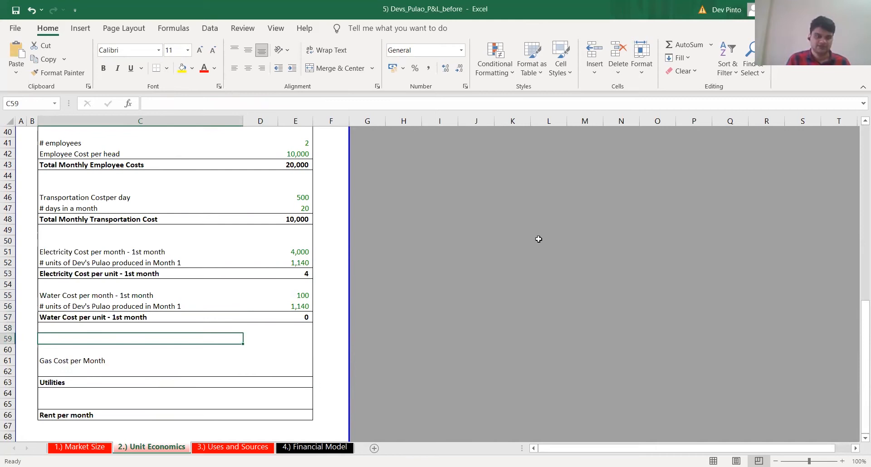
pyautogui.hotkey('shift', 'space')
pyautogui.hotkey('ctrl', '-')
pyautogui.hotkey('ctrl', '-')
pyautogui.press('Down')
pyautogui.press('Down')
pyautogui.press('Up')
pyautogui.hotkey('shift', 'space')
pyautogui.hotkey('ctrl', 'shift', '+')
pyautogui.hotkey('ctrl', 'shift', '+')
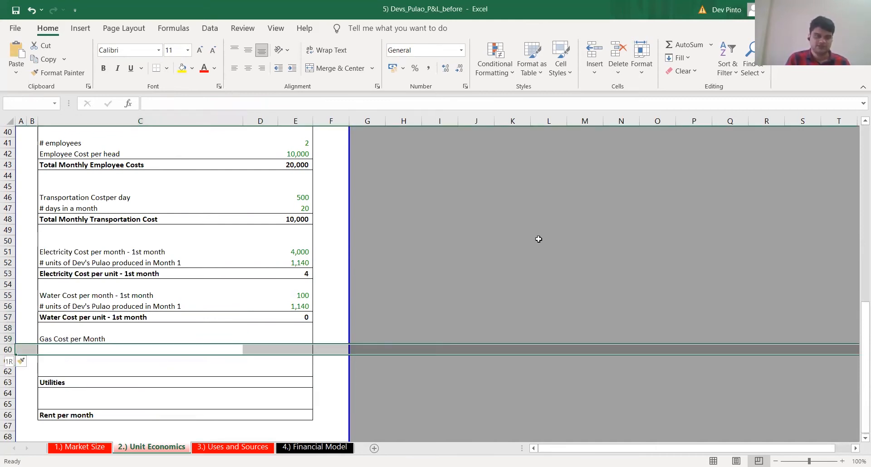
pyautogui.hotkey('ctrl', 'shift', '+')
# Copy the three water block labels (C55:C57) onto the gas section starting at C59
pyautogui.press('Up')
pyautogui.press('Up')
pyautogui.press('Up')
pyautogui.press('Up')
pyautogui.press('Up')
pyautogui.hotkey('shift', 'Down')
pyautogui.hotkey('shift', 'Down')
pyautogui.hotkey('ctrl', 'c')
pyautogui.press('Down')
pyautogui.press('Down')
pyautogui.press('Down')
pyautogui.press('Down')
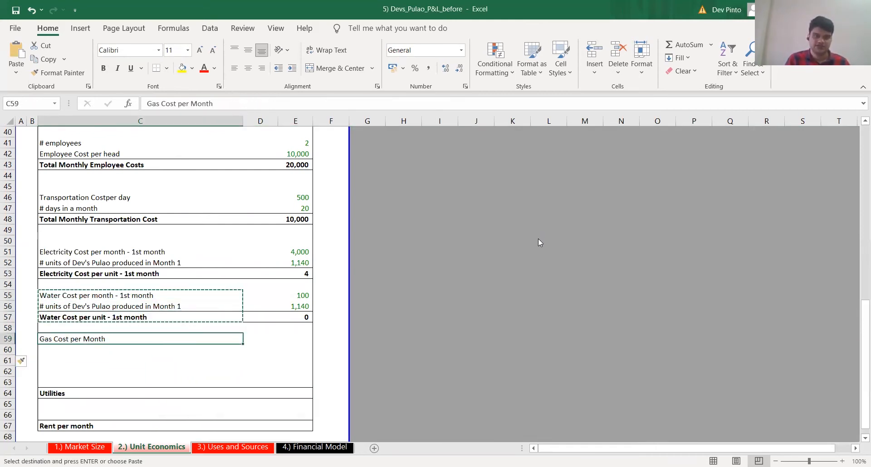
pyautogui.press('Return')
# Change the label in C59 to "Gas Cost per month - 1st month"
pyautogui.press('F2')
pyautogui.hotkey('shift', 'Right')
pyautogui.hotkey('shift', 'Right')
pyautogui.hotkey('shift', 'Right')
pyautogui.hotkey('shift', 'Right')
pyautogui.hotkey('shift', 'Right')
pyautogui.write('Gas')
pyautogui.press('Return')
# Change the copied water label in C61 to "Gas Cost per unit - 1st month"
pyautogui.press('Down')
pyautogui.press('Up')
pyautogui.press('Down')
pyautogui.press('F2')
pyautogui.hotkey('ctrl', 'Left')
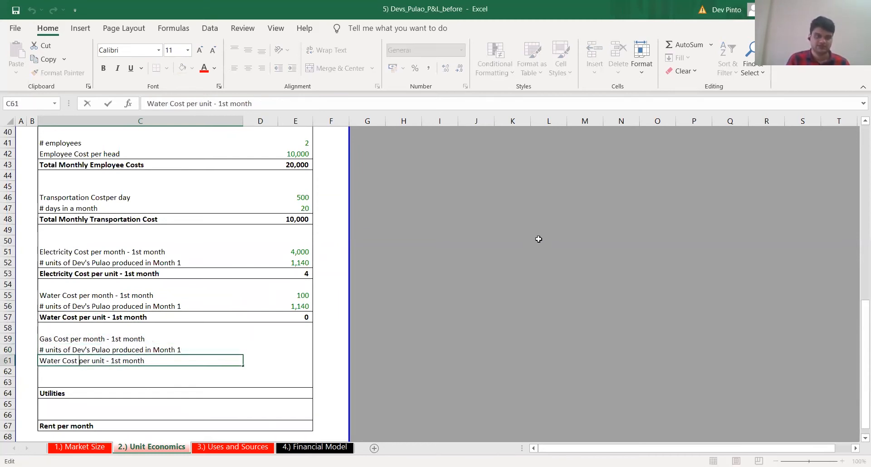
pyautogui.hotkey('shift', 'Right')
pyautogui.hotkey('shift', 'Right')
pyautogui.hotkey('shift', 'Right')
pyautogui.hotkey('shift', 'Right')
pyautogui.hotkey('shift', 'Right')
pyautogui.write('as')
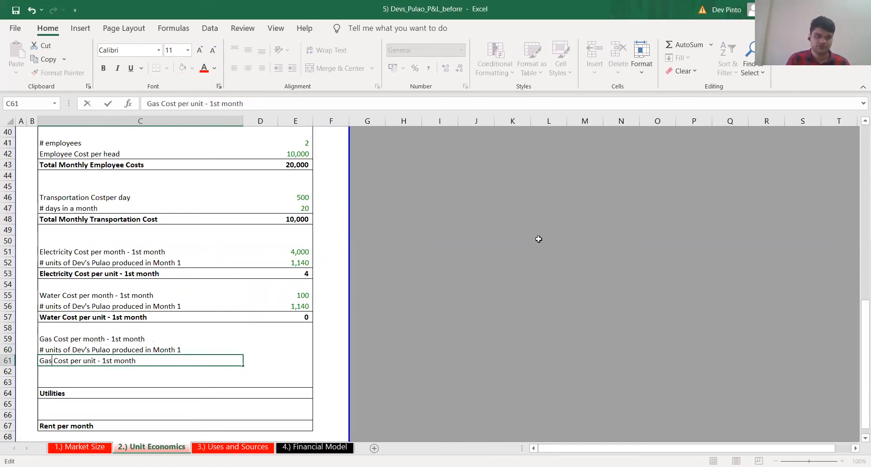
# Apply only the formatting of the water cost per unit row (C57:E57) to the gas cost per unit row starting at C61
pyautogui.press('Up')
pyautogui.press('Up')
pyautogui.press('Up')
pyautogui.press('Up')
pyautogui.hotkey('shift', 'Right')
pyautogui.hotkey('shift', 'Right')
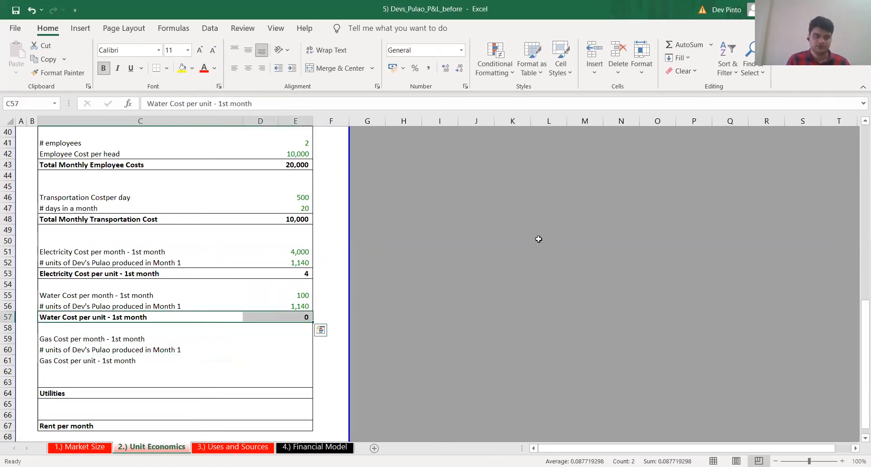
pyautogui.hotkey('ctrl', 'c')
pyautogui.press('Down')
pyautogui.press('Down')
pyautogui.press('Down')
pyautogui.press('Down')
pyautogui.hotkey('ctrl', 'alt', 'v')
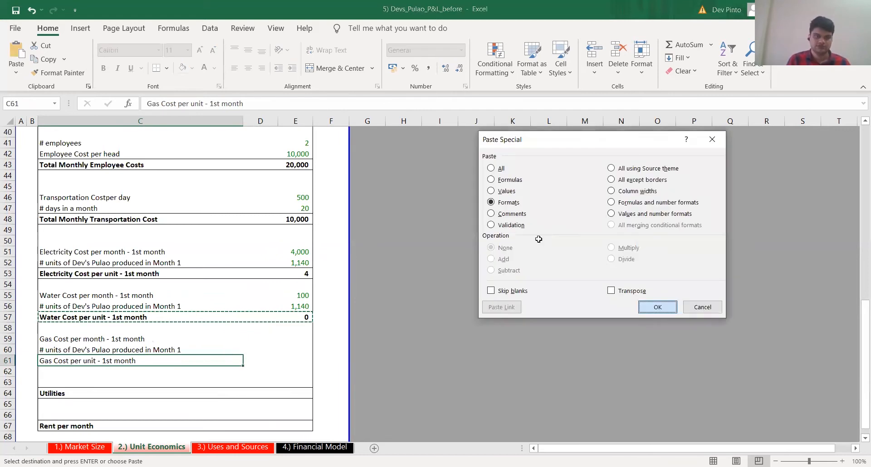
pyautogui.press('t')
pyautogui.press('Return')
# Link the monthly gas cost in E59 to the gas cylinder cost per unit in G16 of the Uses and Sources sheet
pyautogui.press('Up')
pyautogui.press('Up')
pyautogui.press('Escape')
pyautogui.press('Right')
pyautogui.press('Right')
pyautogui.write('+')
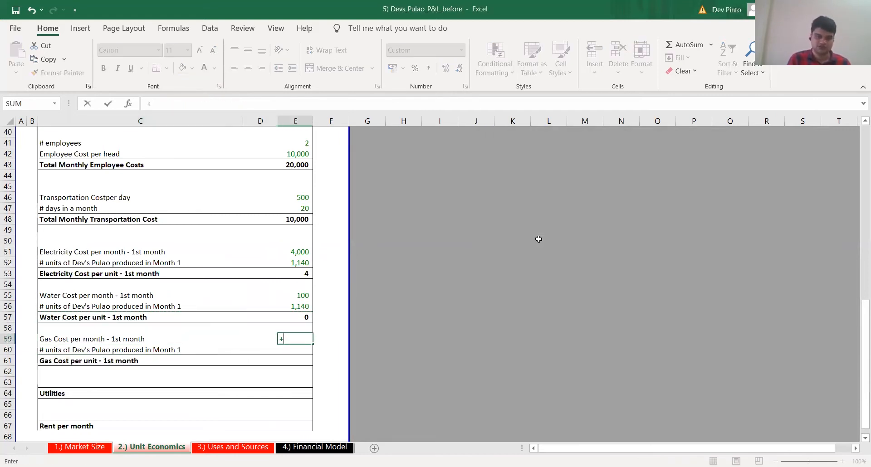
pyautogui.hotkey('ctrl', 'pagedown')
pyautogui.click(330, 244)
pyautogui.press('Return')
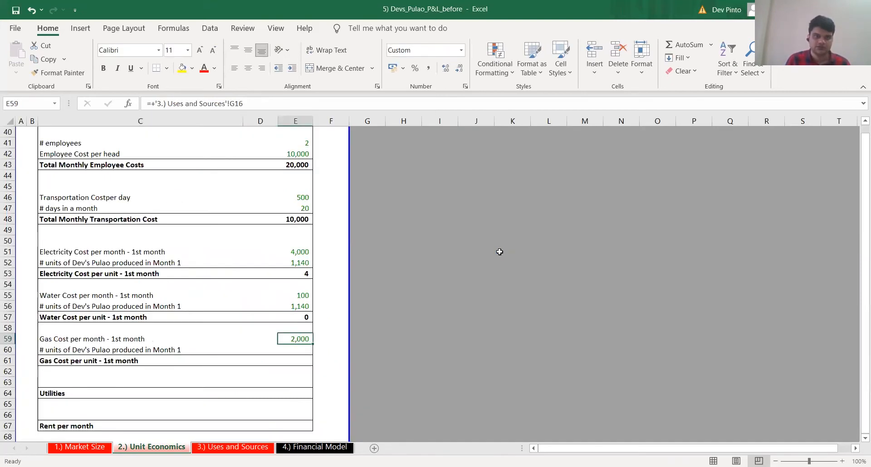
# Copy the Month 1 units formula ='1.) Market Size'!D30 from E56 into E60 for the gas cost block
pyautogui.press('Up')
pyautogui.press('Up')
pyautogui.press('Up')
pyautogui.press('Up')
pyautogui.press('F2')
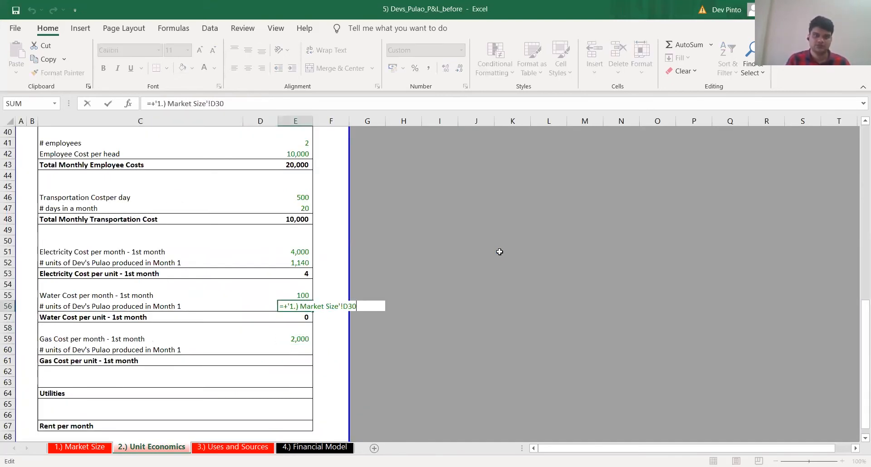
pyautogui.press('Down')
pyautogui.press('Down')
pyautogui.press('Down')
pyautogui.press('Down')
pyautogui.press('F2')
pyautogui.hotkey('ctrl', 'v')
pyautogui.press('Return')
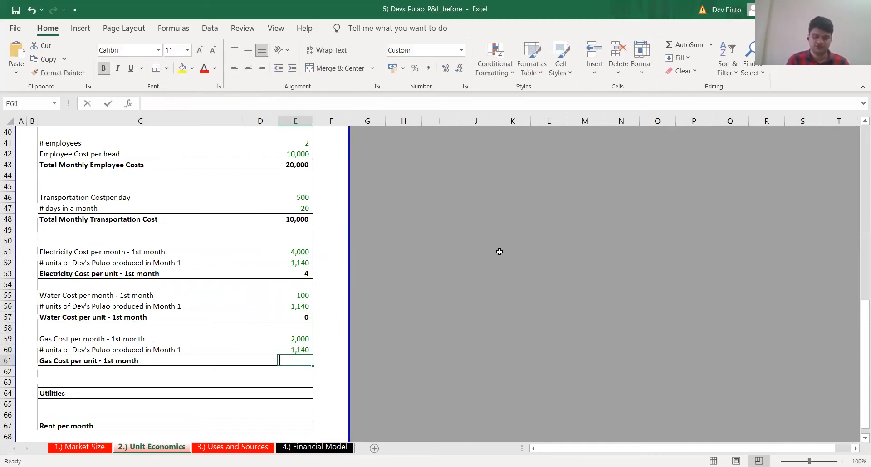
# Calculate the gas cost per unit in E61 by dividing the monthly gas cost E59 by the Month 1 units E60
pyautogui.write('=+')
pyautogui.press('Up')
pyautogui.press('Up')
pyautogui.write('/')
pyautogui.press('Up')
pyautogui.press('Return')
pyautogui.press('F2')
pyautogui.press('Escape')
pyautogui.press('F2')
pyautogui.press('Escape')
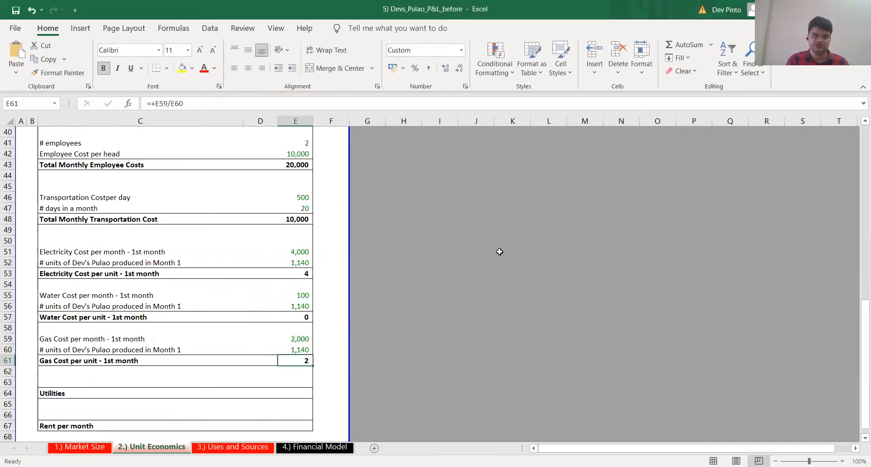
pyautogui.hotkey('shift', 'space')
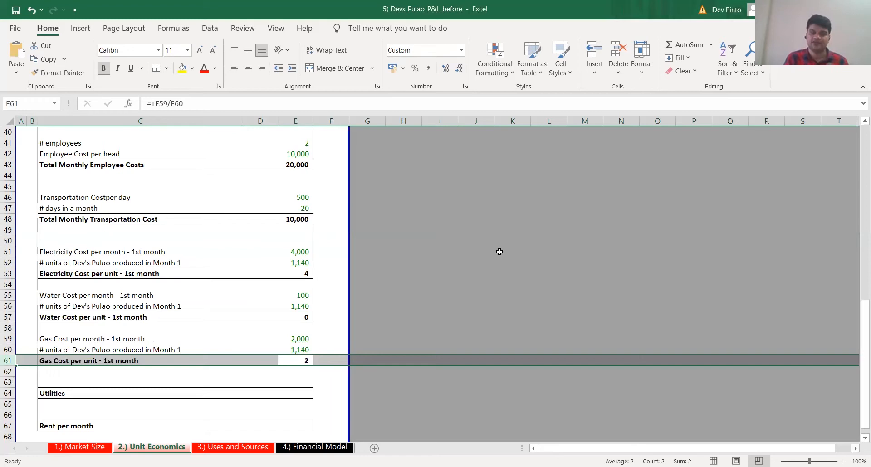
# Enter Month 1 Utilities in Financial Model G16 as G9 times the sum of Unit Economics $E$53, $E$57 and $E$61
pyautogui.hotkey('ctrl', 'pagedown')
pyautogui.hotkey('ctrl', 'pagedown')
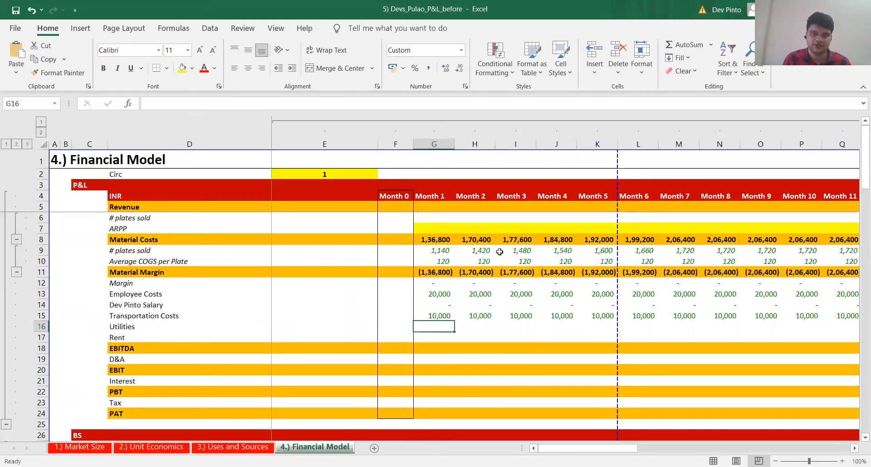
pyautogui.write('+')
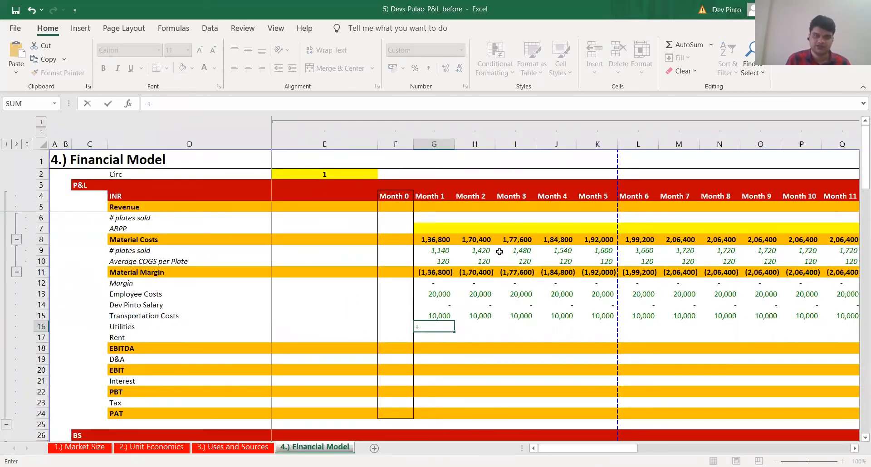
pyautogui.click(430, 250)
pyautogui.write('*()')
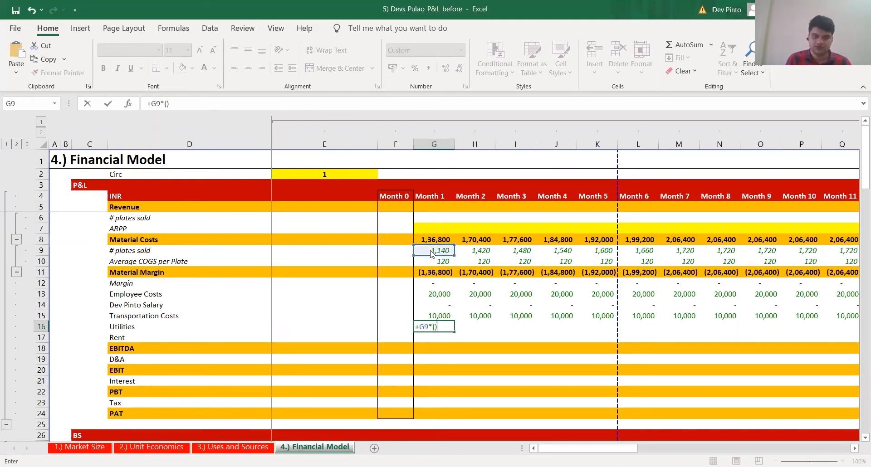
pyautogui.hotkey('ctrl', 'pageup')
pyautogui.hotkey('ctrl', 'pageup')
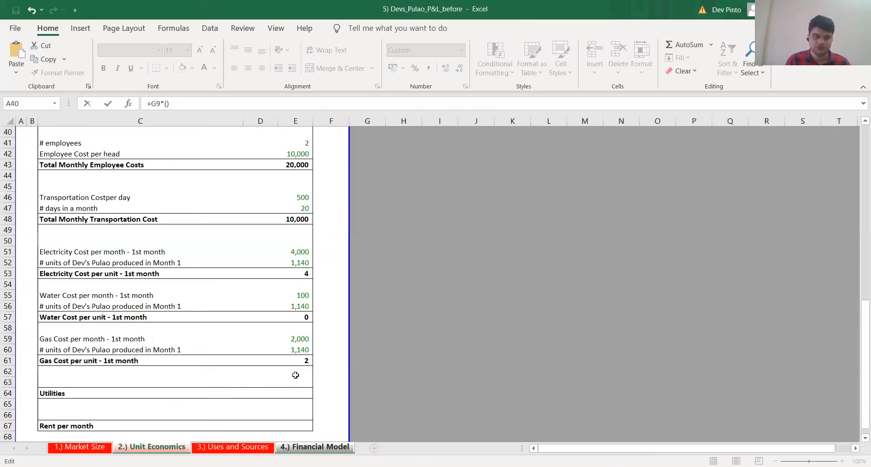
pyautogui.click(302, 273)
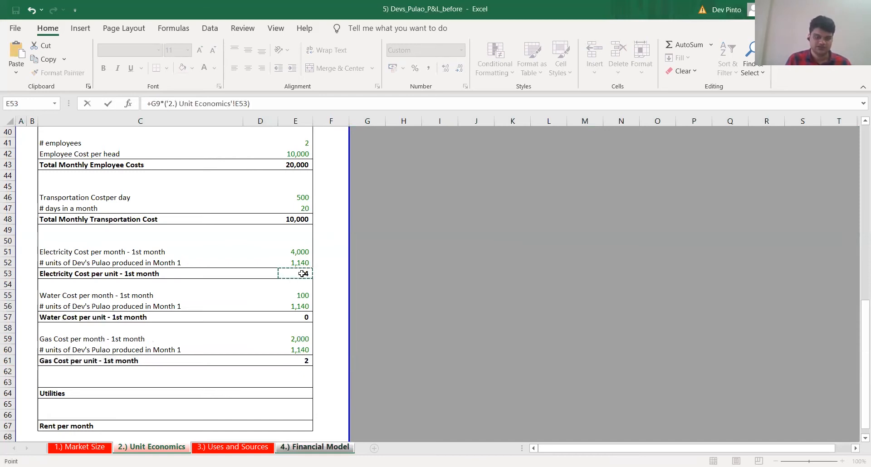
pyautogui.press('F4')
pyautogui.write('+')
pyautogui.click(303, 315)
pyautogui.press('F4')
pyautogui.write("+'2.")
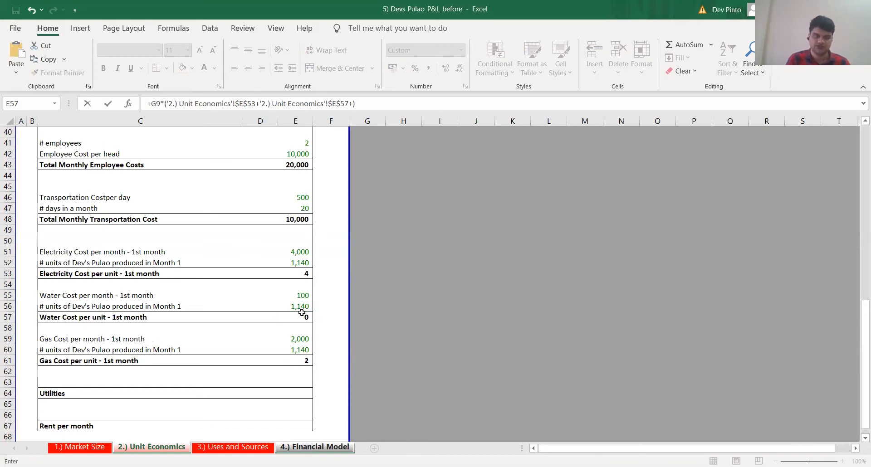
pyautogui.click(304, 361)
pyautogui.press('F4')
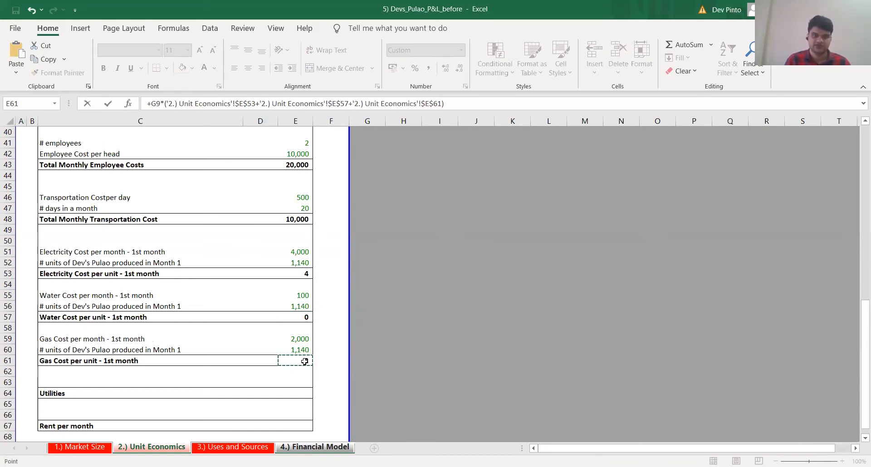
pyautogui.press('Return')
# Copy the Month 1 Utilities formula across row 16 through Month 12
pyautogui.press('Up')
pyautogui.hotkey('ctrl', 'c')
pyautogui.press('Up')
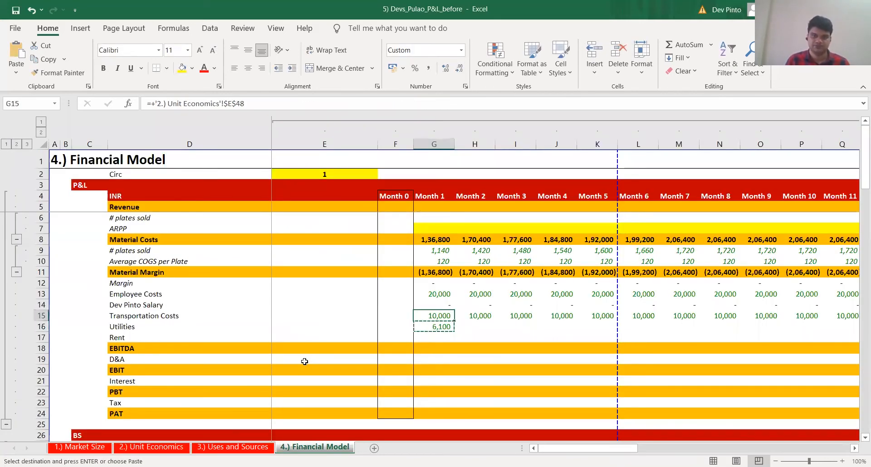
pyautogui.hotkey('ctrl', 'Right')
pyautogui.press('Down')
pyautogui.hotkey('ctrl', 'shift', 'Left')
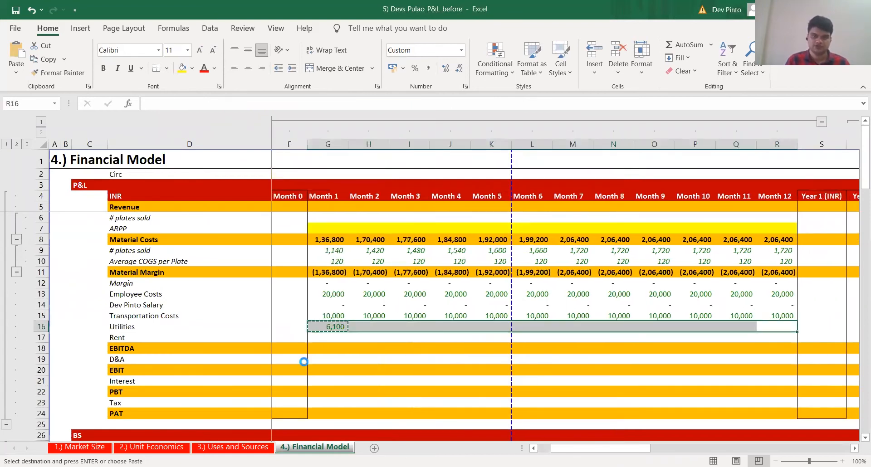
pyautogui.press('Return')
# Review the copied Utilities formulas in row 16 across the months
pyautogui.press('Left')
pyautogui.press('Left')
pyautogui.press('Left')
pyautogui.press('Left')
pyautogui.press('Left')
pyautogui.press('Left')
pyautogui.press('Left')
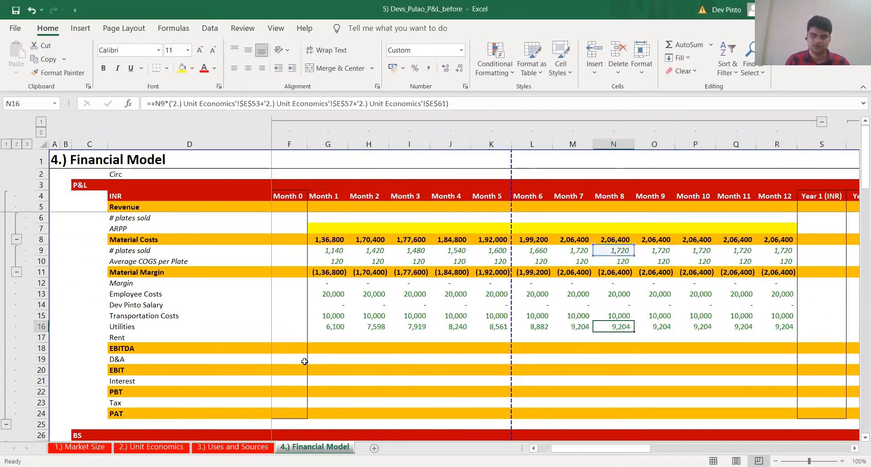
pyautogui.press('Left')
pyautogui.press('Left')
pyautogui.press('Left')
pyautogui.press('Left')
pyautogui.press('Left')
pyautogui.press('Left')
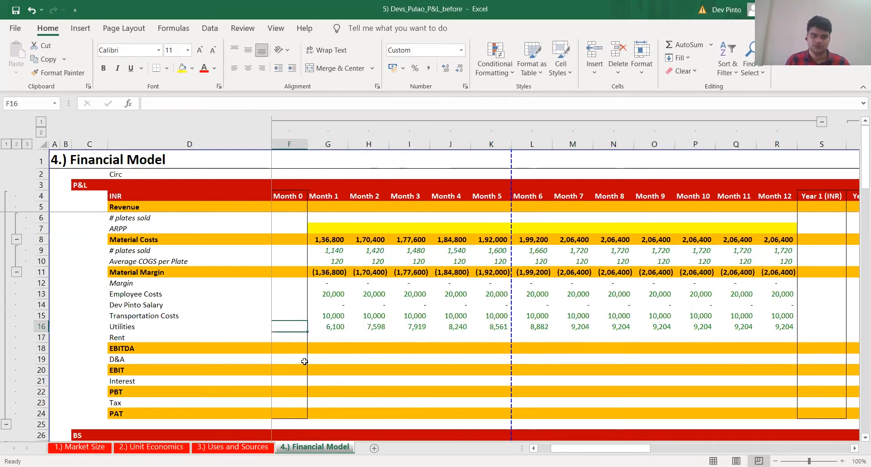
pyautogui.press('Right')
pyautogui.press('Right')
# Link Rent per month in Unit Economics E67 to the prepaid rent cost per unit in G8 of Uses and Sources
pyautogui.hotkey('ctrl', 'pageup')
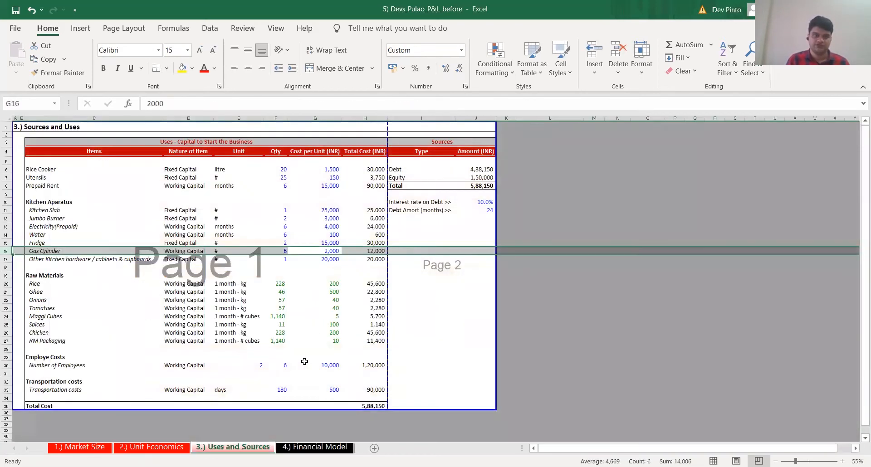
pyautogui.press('Up')
pyautogui.press('Up')
pyautogui.press('Up')
pyautogui.press('Up')
pyautogui.press('Up')
pyautogui.press('Up')
pyautogui.press('Up')
pyautogui.press('Up')
pyautogui.hotkey('ctrl', 'pageup')
pyautogui.press('Down')
pyautogui.press('Down')
pyautogui.press('Down')
pyautogui.press('Down')
pyautogui.write('+')
pyautogui.hotkey('ctrl', 'pagedown')
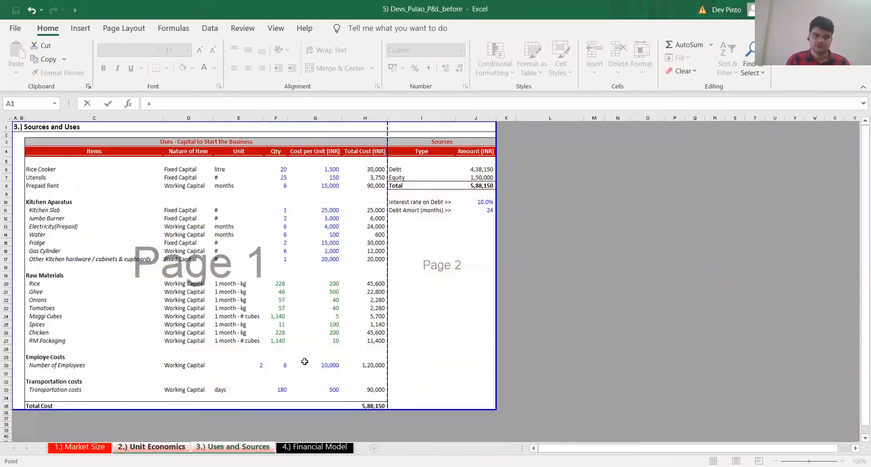
pyautogui.click(331, 185)
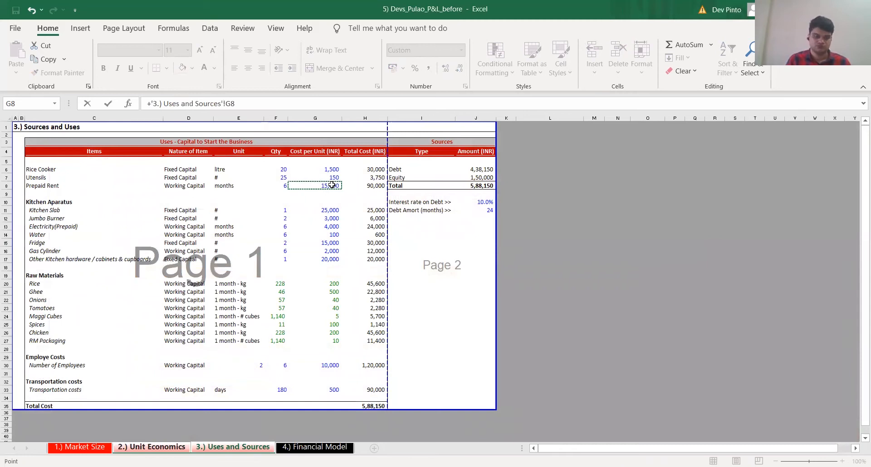
pyautogui.press('Return')
# Link Month 1 Rent in Financial Model G17 to the rent per month in Unit Economics E67 with a fixed reference
pyautogui.hotkey('ctrl', 'pagedown')
pyautogui.hotkey('ctrl', 'pagedown')
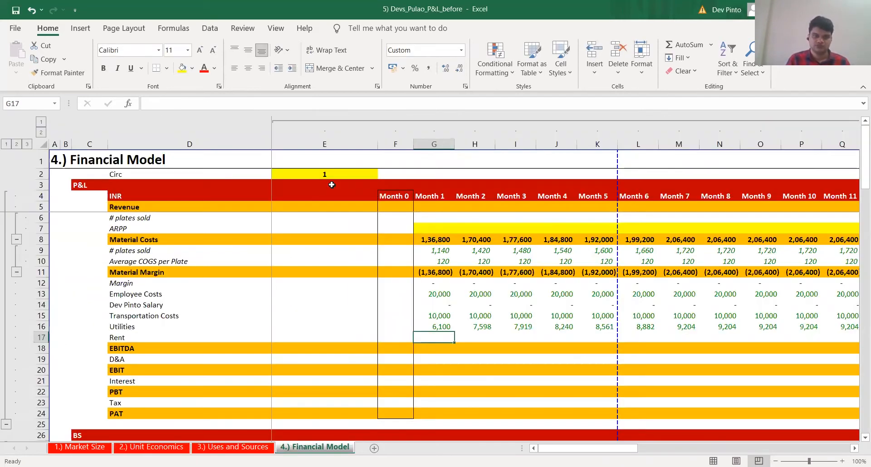
pyautogui.write('+')
pyautogui.hotkey('ctrl', 'pageup')
pyautogui.hotkey('ctrl', 'pageup')
pyautogui.click(301, 425)
pyautogui.press('Return')
# Copy the Month 1 Rent formula across row 17 through Month 12
pyautogui.hotkey('ctrl', 'c')
pyautogui.hotkey('shift', 'Right')
pyautogui.hotkey('shift', 'Right')
pyautogui.hotkey('shift', 'Right')
pyautogui.hotkey('shift', 'Right')
pyautogui.hotkey('shift', 'Right')
pyautogui.hotkey('shift', 'Right')
pyautogui.hotkey('shift', 'Right')
pyautogui.hotkey('shift', 'Right')
pyautogui.hotkey('shift', 'Right')
pyautogui.hotkey('shift', 'Right')
pyautogui.hotkey('shift', 'Right')
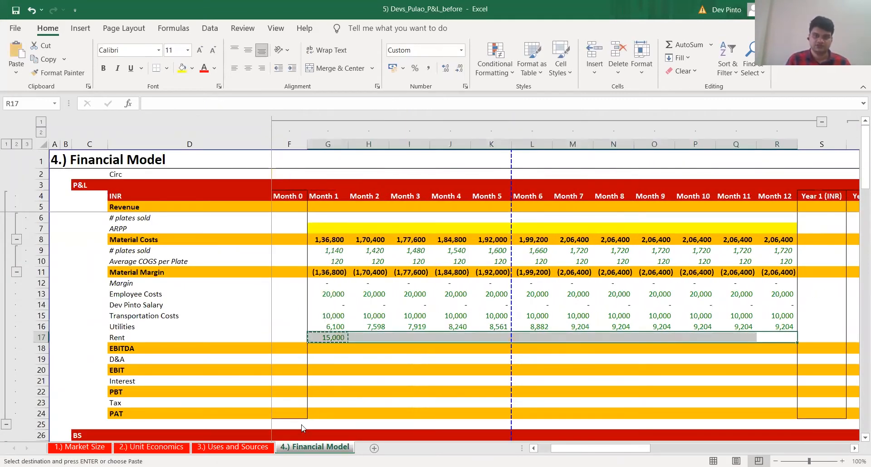
pyautogui.press('Return')
# Calculate Month 1 EBITDA in G18 as Material Margin less the operating costs, using +G11-SUM(G13:G17)
pyautogui.press('Down')
pyautogui.write('+')
pyautogui.press('Up')
pyautogui.press('Up')
pyautogui.press('Up')
pyautogui.press('Up')
pyautogui.press('Up')
pyautogui.press('Up')
pyautogui.press('Up')
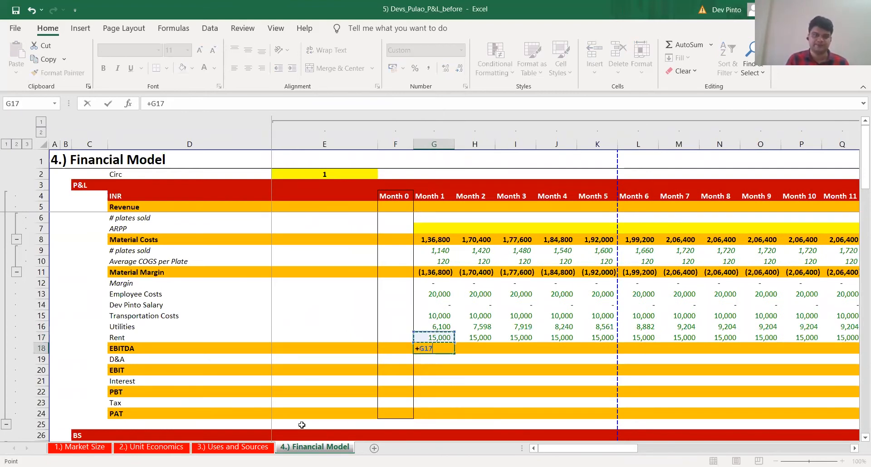
pyautogui.write('-')
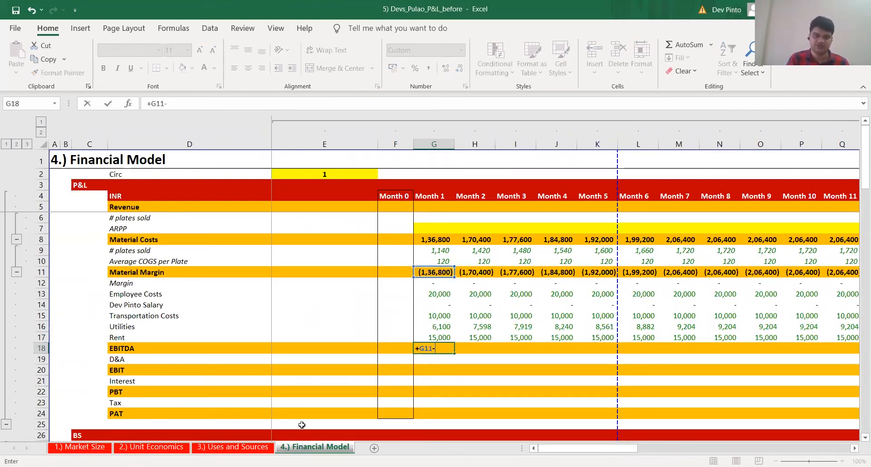
pyautogui.write('SUM(')
pyautogui.press('Up')
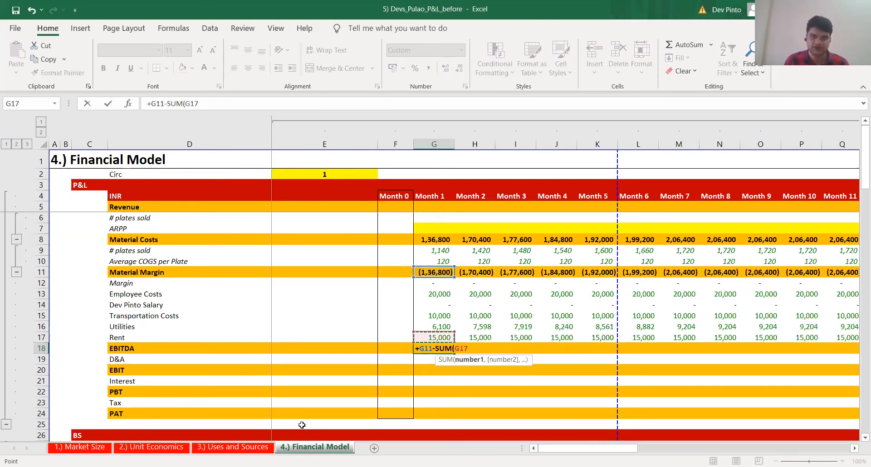
pyautogui.hotkey('shift', 'Up')
pyautogui.hotkey('shift', 'Up')
pyautogui.hotkey('shift', 'Up')
pyautogui.hotkey('shift', 'Up')
pyautogui.write(')')
pyautogui.press('Return')
# Copy the Month 1 EBITDA formula across row 18 through Month 12, pasting formulas only
pyautogui.hotkey('ctrl', 'c')
pyautogui.press('Up')
pyautogui.hotkey('ctrl', 'Right')
pyautogui.press('Down')
pyautogui.hotkey('ctrl', 'shift', 'Left')
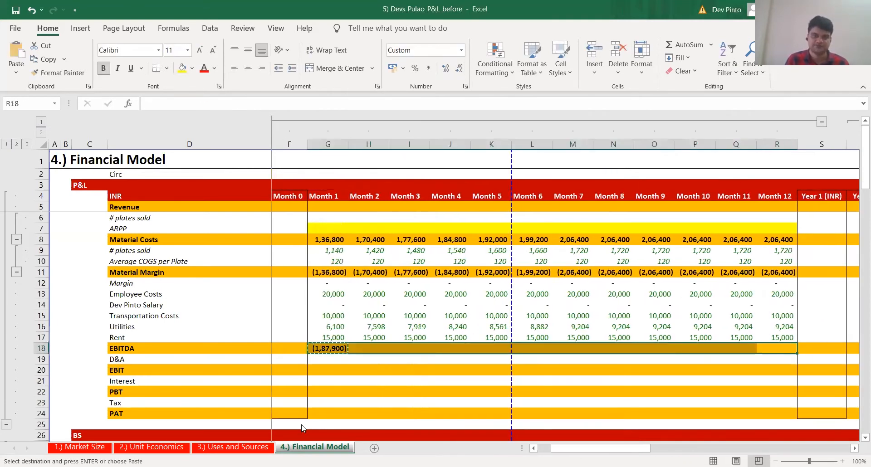
pyautogui.hotkey('ctrl', 'alt', 'v')
pyautogui.press('f')
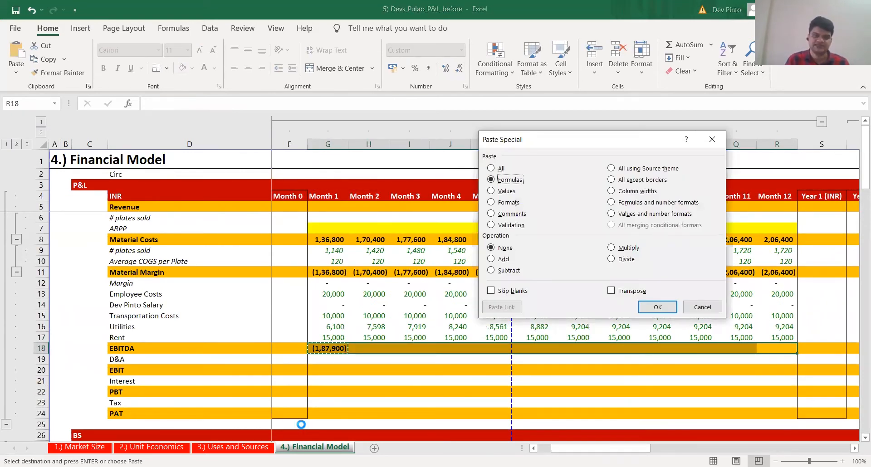
pyautogui.press('Return')
pyautogui.press('Escape')
# Check month by month that the EBITDA formulas in row 18 reference the Material Margin and cost rows of their own column
pyautogui.press('Left')
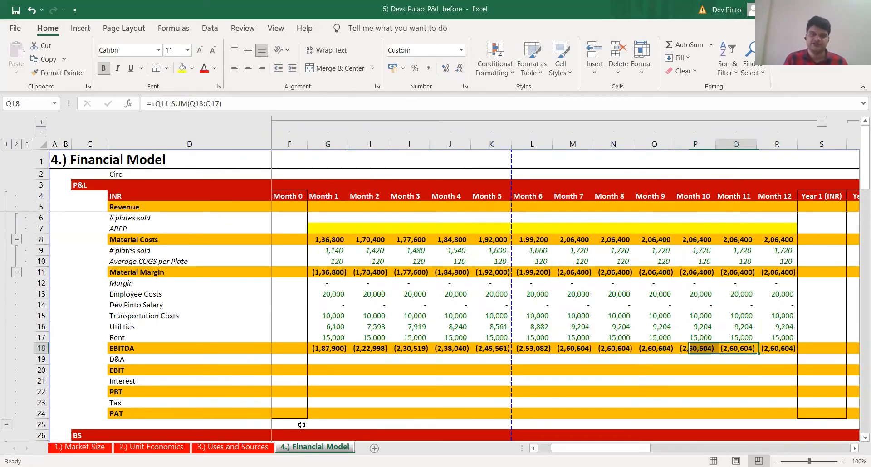
pyautogui.press('Left')
pyautogui.press('Left')
pyautogui.press('Left')
pyautogui.hotkey('ctrl', 'Left')
pyautogui.press('F2')
pyautogui.press('Escape')
pyautogui.press('Right')
pyautogui.press('F2')
pyautogui.press('Escape')
pyautogui.press('Right')
pyautogui.press('F2')
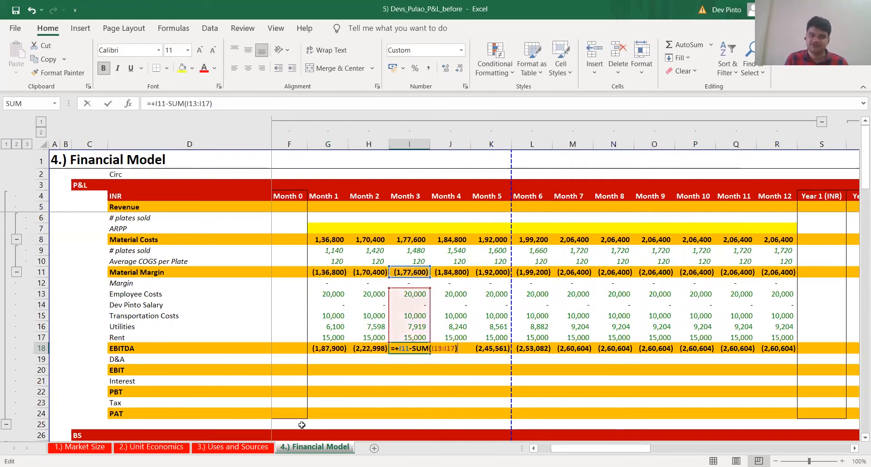
pyautogui.press('Escape')
pyautogui.press('Right')
pyautogui.press('F2')
pyautogui.press('Escape')
pyautogui.press('Right')
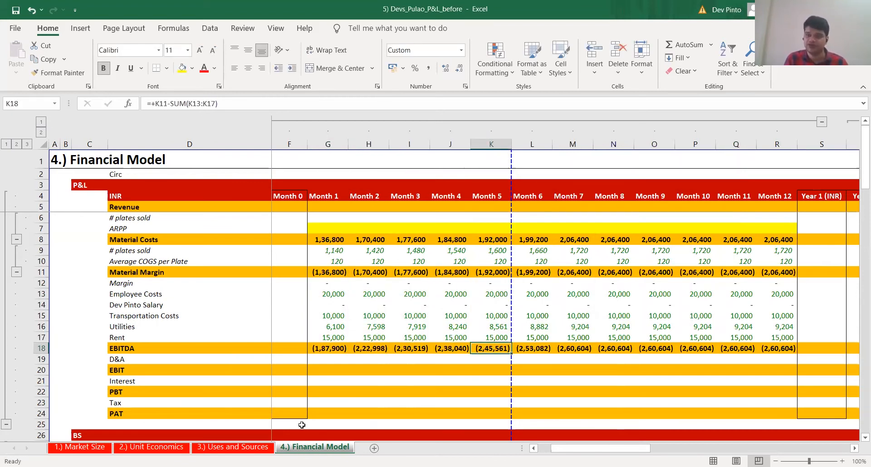
pyautogui.press('F2')
pyautogui.press('Tab')
pyautogui.press('F2')
pyautogui.press('Tab')
pyautogui.press('F2')
pyautogui.press('Tab')
pyautogui.press('F2')
pyautogui.press('Tab')
pyautogui.press('F2')
pyautogui.press('Tab')
pyautogui.press('F2')
pyautogui.press('Tab')
pyautogui.press('F2')
pyautogui.press('Tab')
pyautogui.press('F2')
pyautogui.press('Escape')
pyautogui.press('Left')
pyautogui.press('Left')
pyautogui.press('Left')
pyautogui.press('Left')
pyautogui.press('Left')
pyautogui.press('Left')
pyautogui.press('Left')
pyautogui.press('Left')
pyautogui.press('Left')
pyautogui.press('Left')
pyautogui.press('Left')
pyautogui.press('Left')
pyautogui.press('Left')
pyautogui.press('Left')
pyautogui.press('Right')
pyautogui.press('Right')
pyautogui.press('Right')
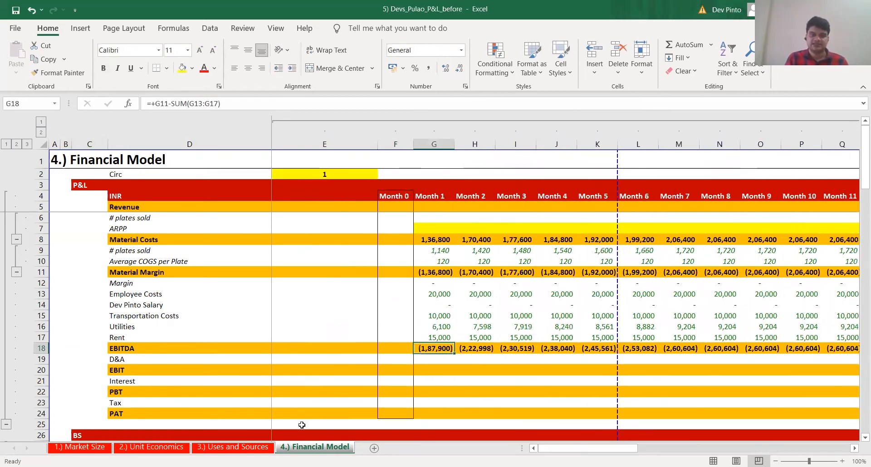
pyautogui.press('Down')
pyautogui.press('Left')
pyautogui.press('Left')
pyautogui.press('Left')
pyautogui.press('Right')
pyautogui.press('Right')
pyautogui.press('Right')
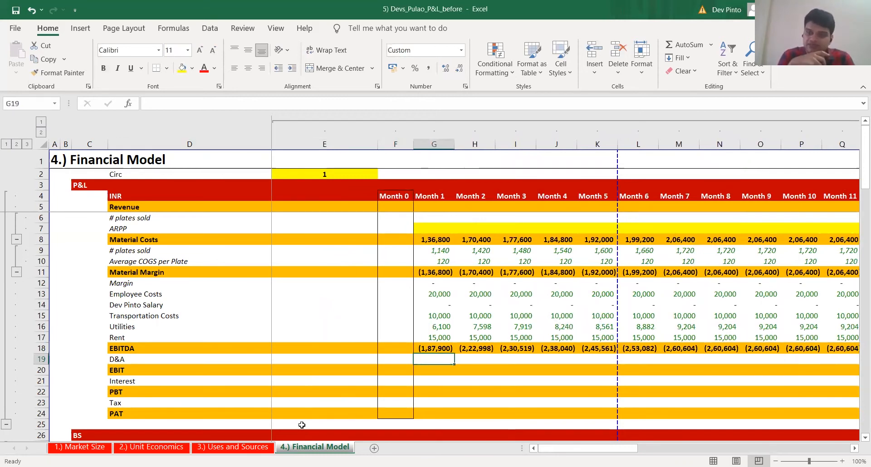
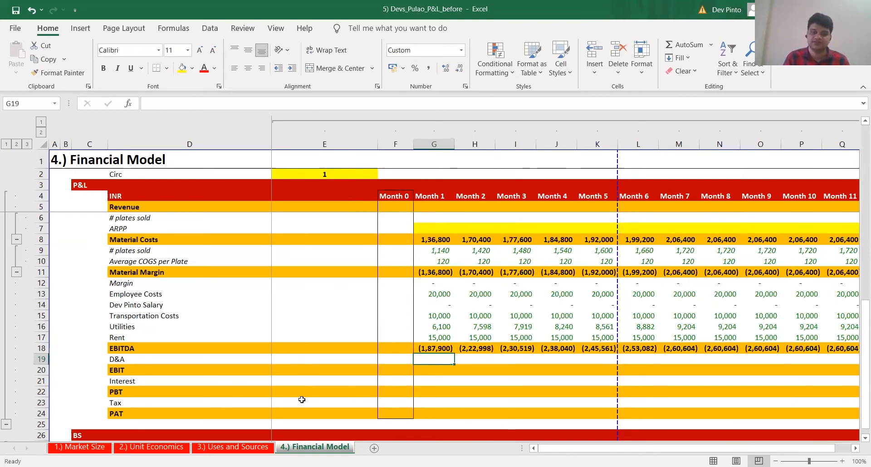
# Add the label "PP&E Amortization period" in I12 of the Uses and Sources sheet, below the Debt Amort row
pyautogui.hotkey('ctrl', 'pageup')
pyautogui.press('Right')
pyautogui.press('Right')
pyautogui.press('Right')
pyautogui.press('Down')
pyautogui.press('Left')
pyautogui.press('Left')
pyautogui.press('Right')
pyautogui.press('Down')
pyautogui.press('Down')
pyautogui.press('Down')
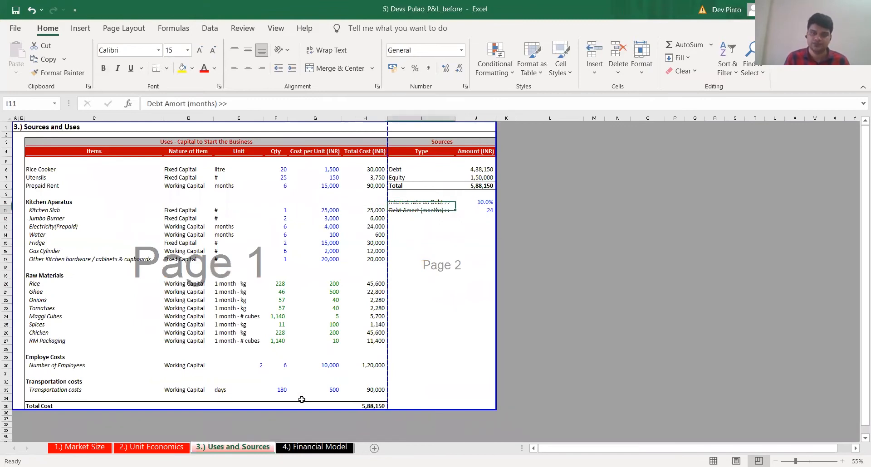
pyautogui.write('PP')
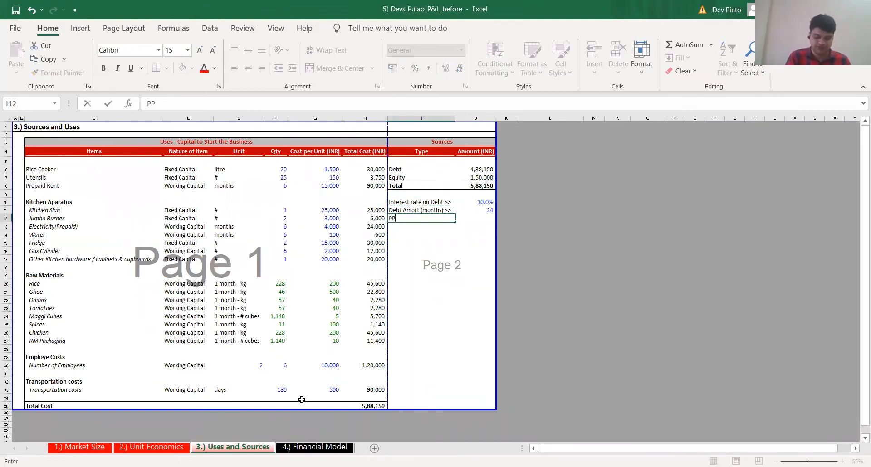
pyautogui.write('&E Amortiz')
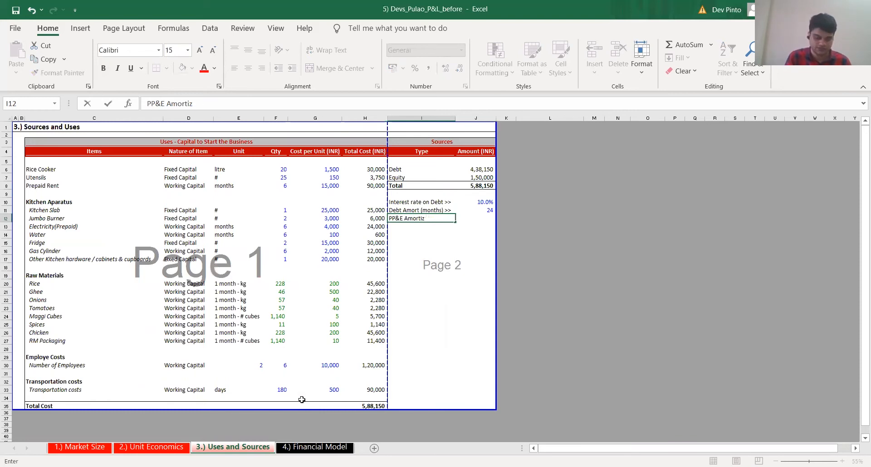
pyautogui.write('xattion peri')
pyautogui.press('Tab')
# Set the PP&E amortization period in J12 to 24 by copying the Debt Amort value and its formatting
pyautogui.press('Left')
pyautogui.press('Right')
pyautogui.press('Up')
pyautogui.hotkey('ctrl', 'c')
pyautogui.press('Down')
pyautogui.hotkey('ctrl', 'v')
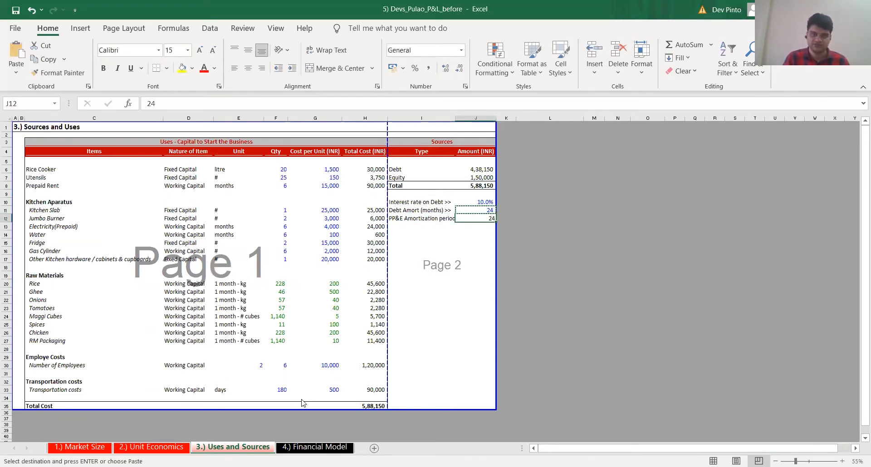
pyautogui.hotkey('ctrl', 'alt', 'v')
pyautogui.press('t')
pyautogui.press('Return')
pyautogui.press('Escape')
# Autofit the width of column I to the PP&E Amortization period label
pyautogui.press('Left')
pyautogui.hotkey('ctrl', 'space')
pyautogui.press('alt')
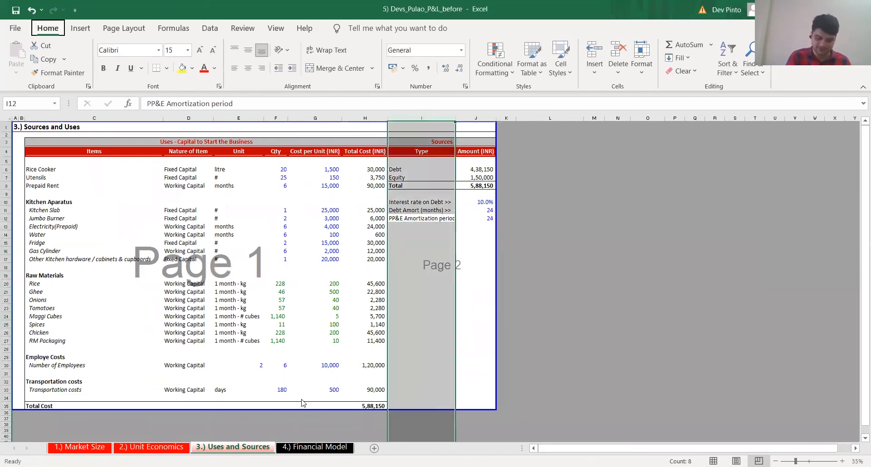
pyautogui.press('h')
pyautogui.press('o')
pyautogui.press('i')
pyautogui.press('Right')
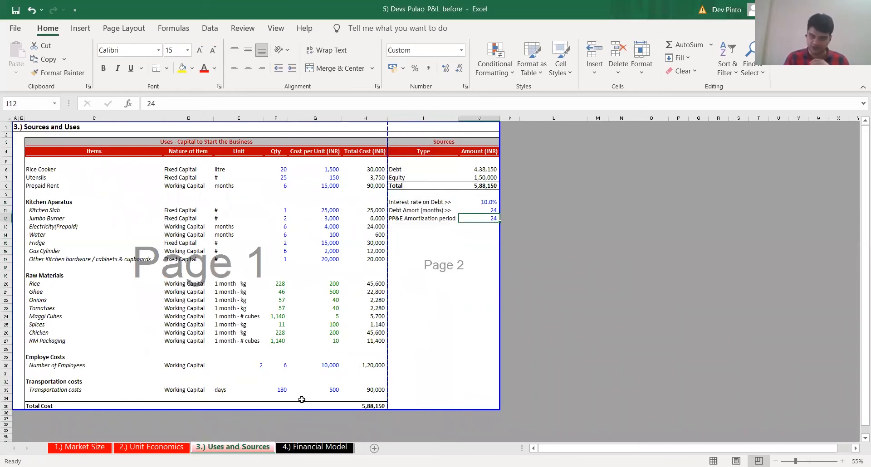
# Calculate Month 1 D&A in Financial Model G19 as Month 0 PP&E over the amortization period, using +$F$36/'3.) Uses and Sources'!$J$12
pyautogui.hotkey('ctrl', 'pagedown')
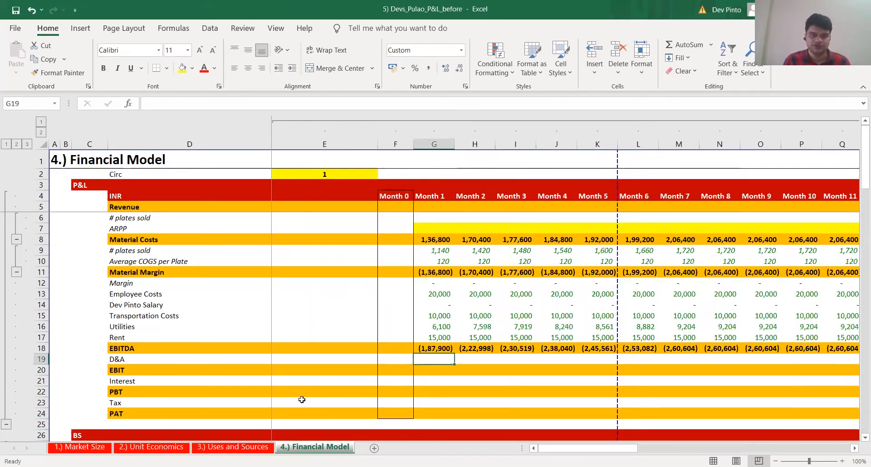
pyautogui.scroll(-1, 426, 369)
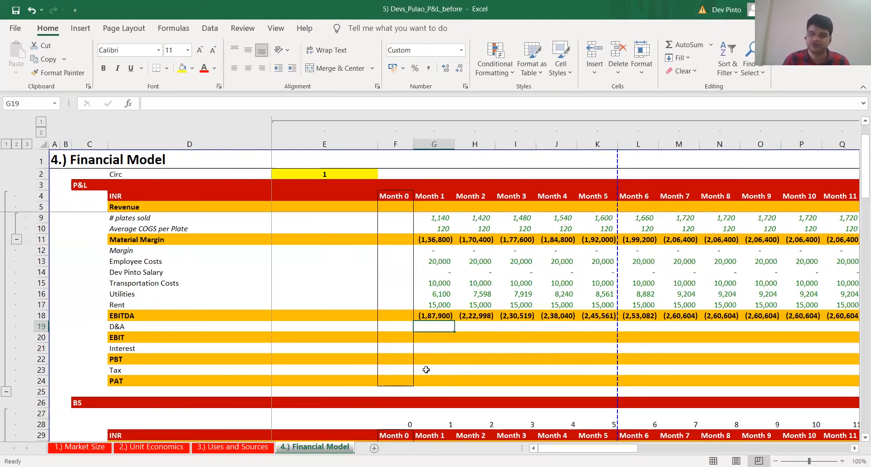
pyautogui.scroll(-5, 426, 369)
pyautogui.click(404, 349)
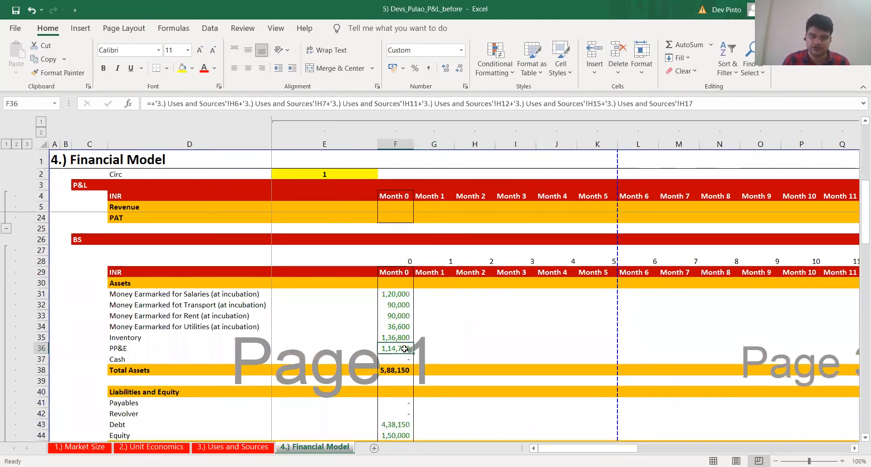
pyautogui.hotkey('shift', 'space')
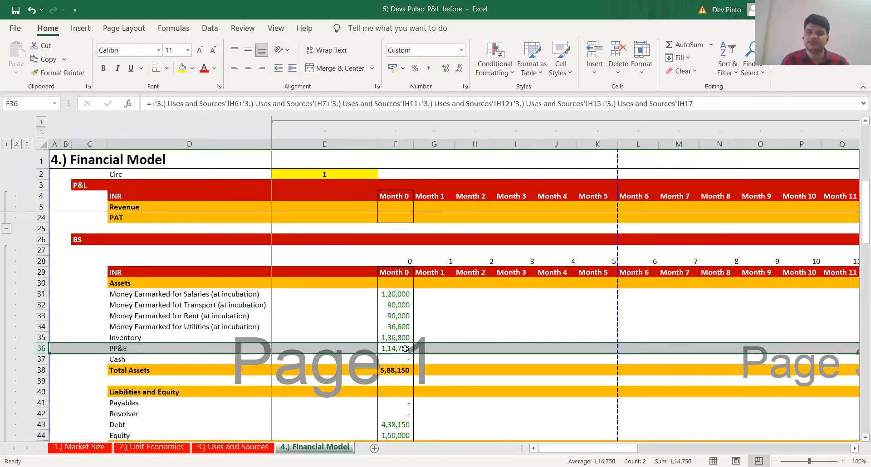
pyautogui.scroll(4, 506, 323)
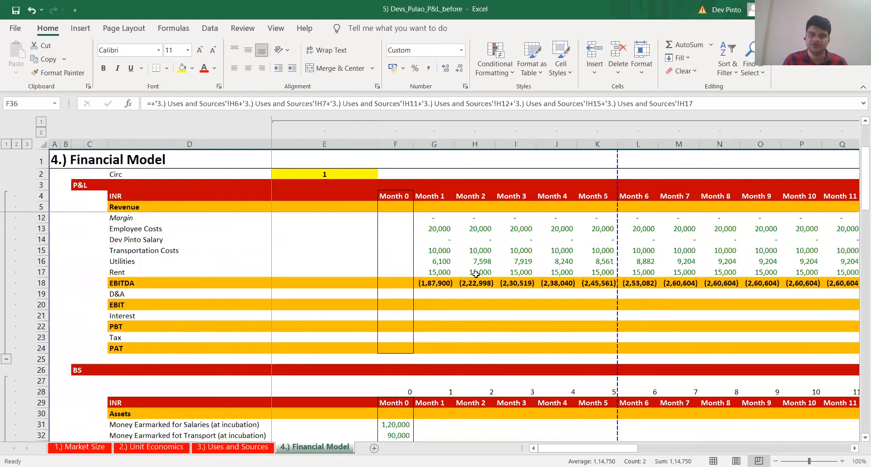
pyautogui.click(445, 291)
pyautogui.write('+')
pyautogui.scroll(-2, 386, 356)
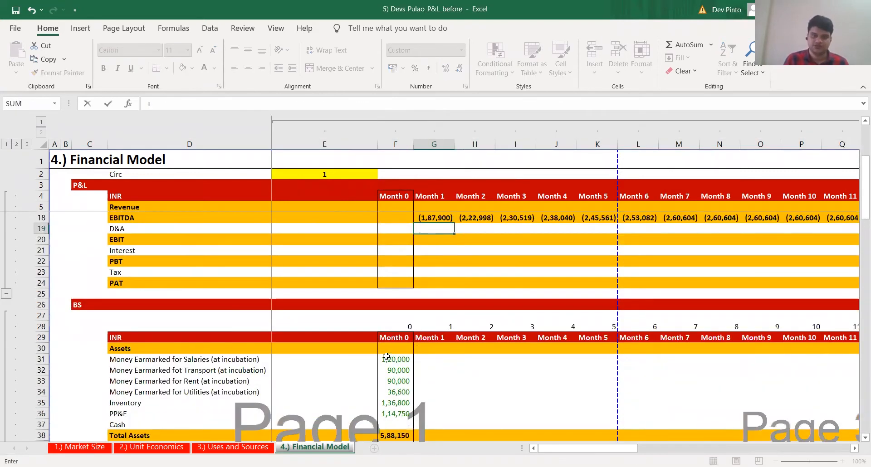
pyautogui.scroll(-1, 394, 369)
pyautogui.click(406, 381)
pyautogui.press('F4')
pyautogui.write('/')
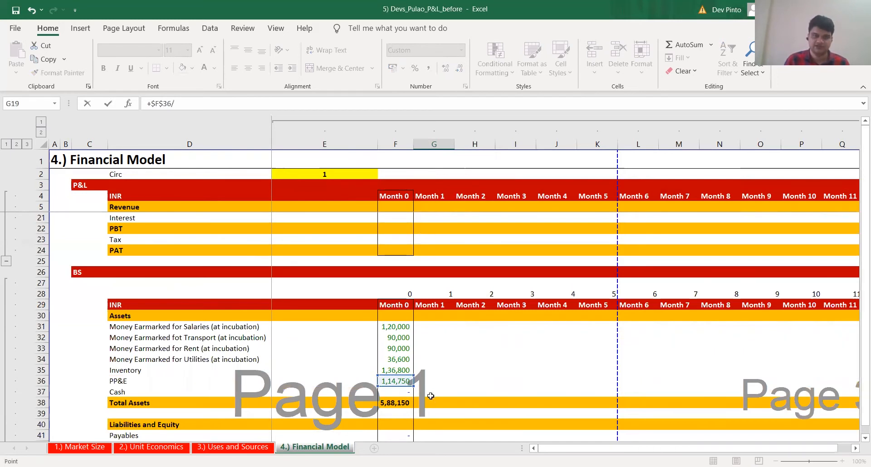
pyautogui.hotkey('ctrl', 'pageup')
pyautogui.click(484, 218)
pyautogui.press('F4')
pyautogui.press('Return')
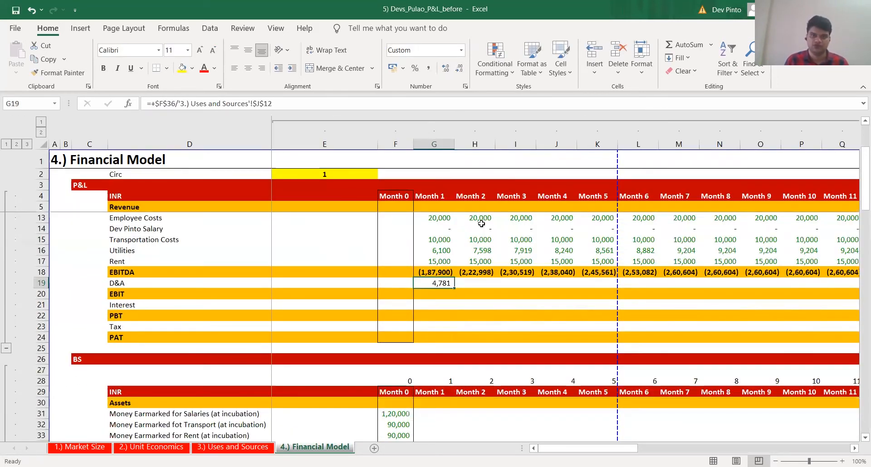
# Copy the Month 1 D&A formula across row 19 through Month 12
pyautogui.hotkey('ctrl', 'c')
pyautogui.hotkey('shift', 'Right')
pyautogui.hotkey('shift', 'Right')
pyautogui.hotkey('shift', 'Right')
pyautogui.hotkey('shift', 'Right')
pyautogui.hotkey('shift', 'Right')
pyautogui.hotkey('shift', 'Right')
pyautogui.hotkey('shift', 'Right')
pyautogui.hotkey('shift', 'Right')
pyautogui.hotkey('shift', 'Right')
pyautogui.hotkey('shift', 'Right')
pyautogui.hotkey('shift', 'Right')
pyautogui.hotkey('ctrl', 'v')
# Check across the months that the D&A formulas in row 19 keep the fixed PP&E and amortization period references
pyautogui.press('F2')
pyautogui.press('Escape')
pyautogui.press('Left')
pyautogui.press('F2')
pyautogui.press('Escape')
pyautogui.press('Left')
pyautogui.press('Left')
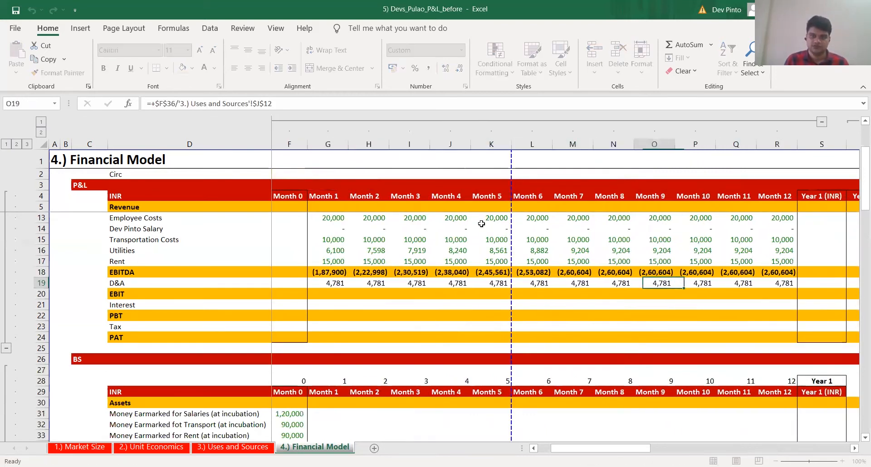
pyautogui.press('Left')
pyautogui.press('Left')
pyautogui.press('Left')
pyautogui.press('Left')
pyautogui.press('F2')
pyautogui.press('Escape')
pyautogui.press('Left')
pyautogui.press('F2')
pyautogui.press('Escape')
pyautogui.press('Left')
pyautogui.press('Left')
pyautogui.press('F2')
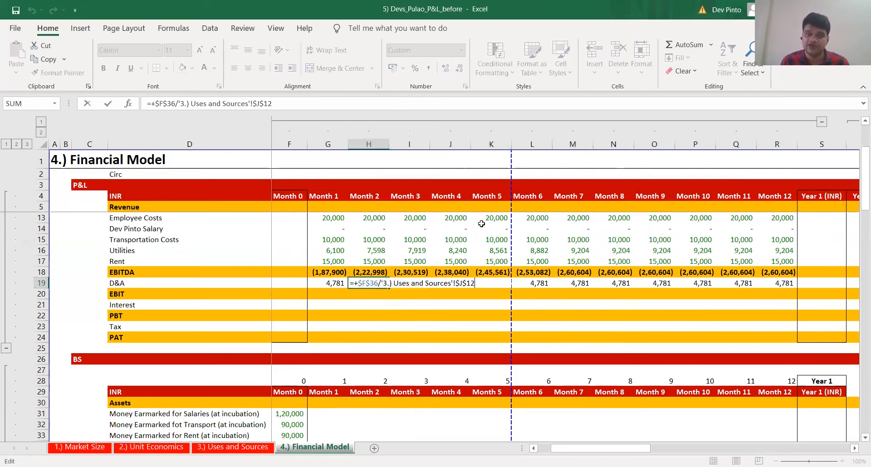
pyautogui.press('Escape')
pyautogui.press('Left')
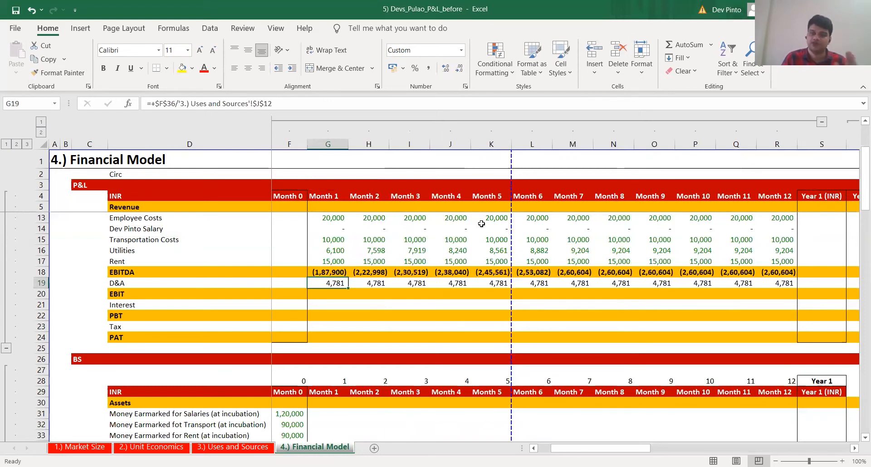
# Calculate Month 1 EBIT in G20 as EBITDA less D&A, using +G18-G19
pyautogui.press('Down')
pyautogui.press('Left')
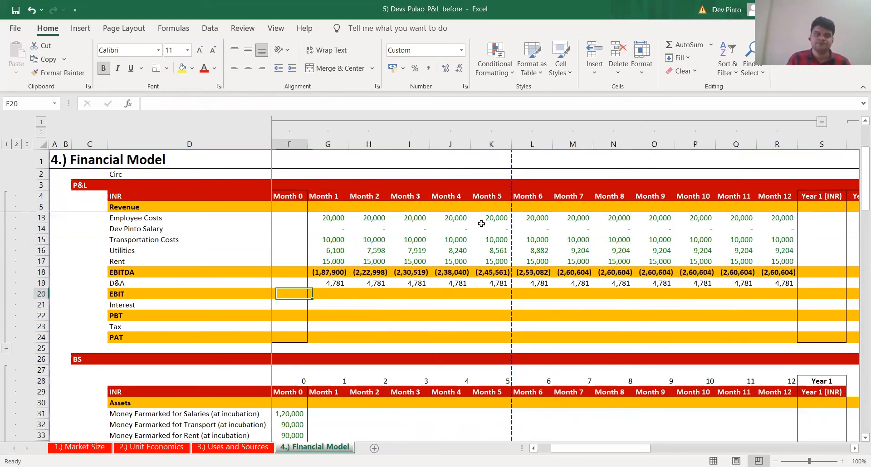
pyautogui.press('Right')
pyautogui.write('+')
pyautogui.press('Up')
pyautogui.press('Up')
pyautogui.write('-')
pyautogui.press('Up')
pyautogui.hotkey('ctrl', 'Return')
# Copy the Month 1 EBIT formula across row 20 through Month 12, pasting formulas only
pyautogui.hotkey('ctrl', 'c')
pyautogui.press('Up')
pyautogui.hotkey('ctrl', 'Right')
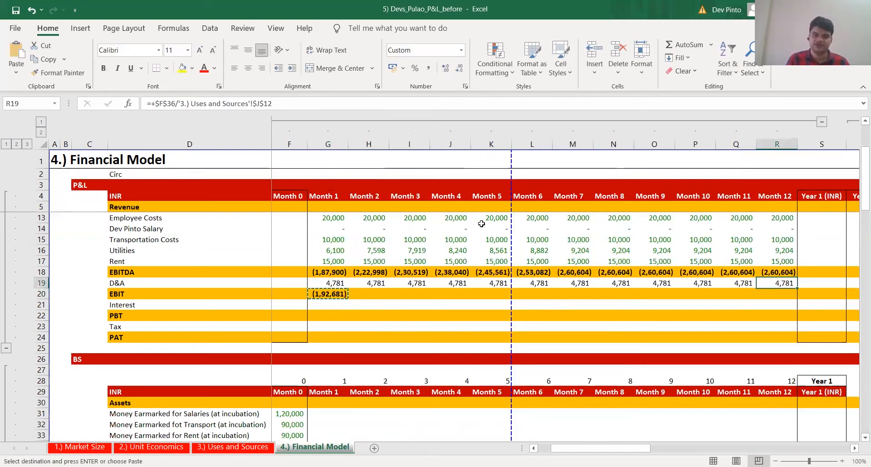
pyautogui.press('Down')
pyautogui.hotkey('ctrl', 'shift', 'Left')
pyautogui.hotkey('ctrl', 'alt', 'v')
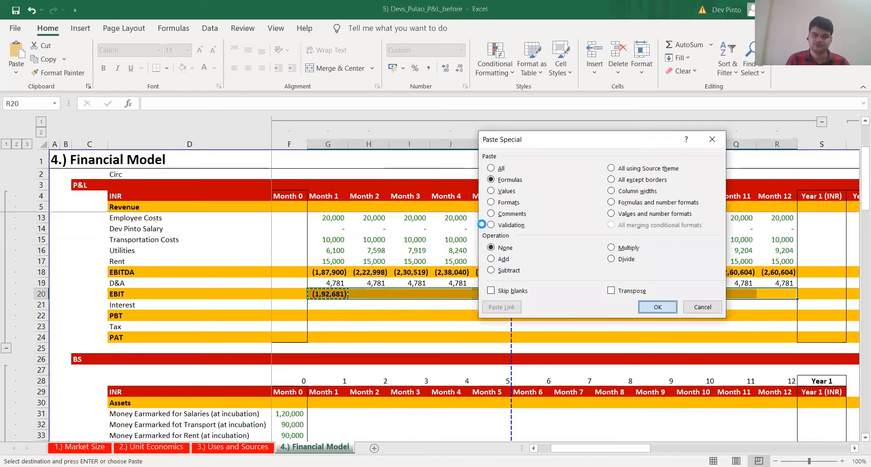
pyautogui.press('Return')
# Check month by month that the EBIT formulas in row 20 reference EBITDA and D&A of their own column
pyautogui.press('Left')
pyautogui.press('F2')
pyautogui.press('Escape')
pyautogui.press('Left')
pyautogui.press('F2')
pyautogui.press('Escape')
pyautogui.press('Left')
pyautogui.press('F2')
pyautogui.press('Escape')
pyautogui.press('Left')
pyautogui.press('F2')
pyautogui.press('Escape')
pyautogui.press('Left')
pyautogui.press('F2')
pyautogui.press('Escape')
pyautogui.press('Left')
pyautogui.press('F2')
pyautogui.press('Escape')
pyautogui.press('Left')
pyautogui.press('F2')
pyautogui.press('Escape')
pyautogui.press('Left')
pyautogui.press('F2')
pyautogui.press('Escape')
pyautogui.press('Left')
pyautogui.press('F2')
pyautogui.press('Escape')
pyautogui.press('Left')
pyautogui.press('F2')
pyautogui.press('Escape')
pyautogui.press('Left')
pyautogui.press('F2')
pyautogui.press('Escape')
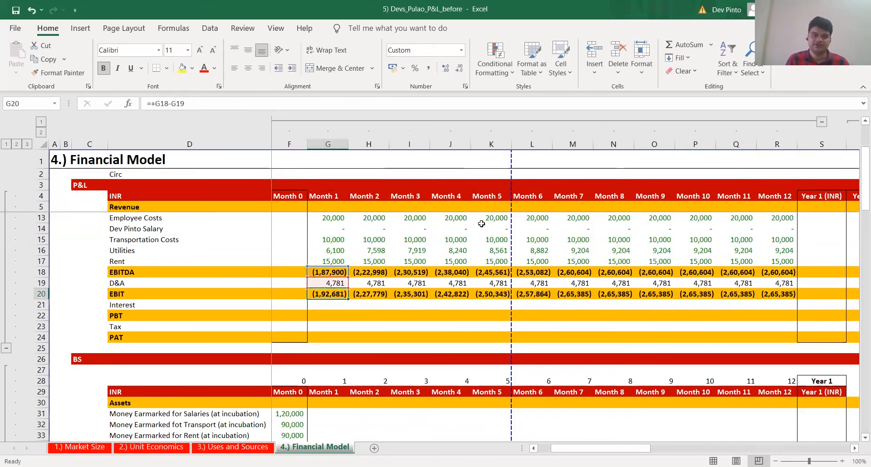
# Highlight the entire Interest row 21 in yellow
pyautogui.press('Down')
pyautogui.hotkey('shift', 'space')
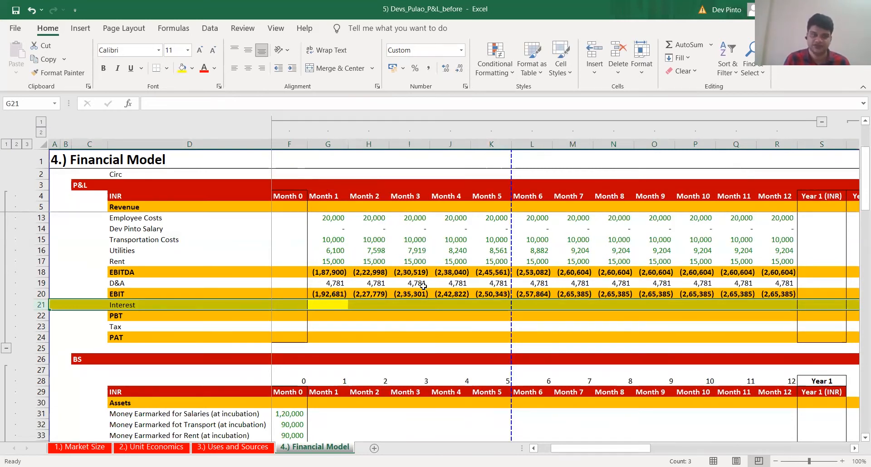
# Calculate Month 1 PBT in G22 as EBIT less Interest, using +G20-G21
pyautogui.press('Down')
pyautogui.write('+')
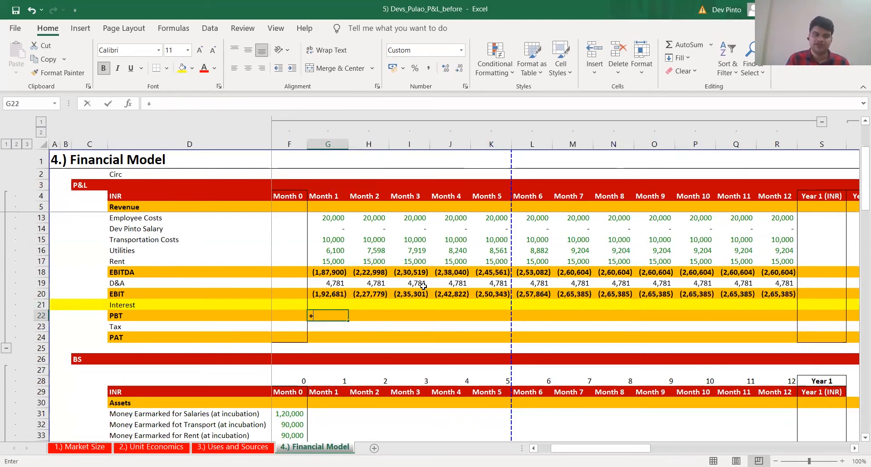
pyautogui.press('Up')
pyautogui.press('Up')
pyautogui.write('-')
pyautogui.press('Up')
pyautogui.hotkey('ctrl', 'Return')
# Copy the Month 1 PBT formula across row 22 through Month 12
pyautogui.hotkey('ctrl', 'c')
pyautogui.press('Up')
pyautogui.press('Up')
pyautogui.hotkey('ctrl', 'Right')
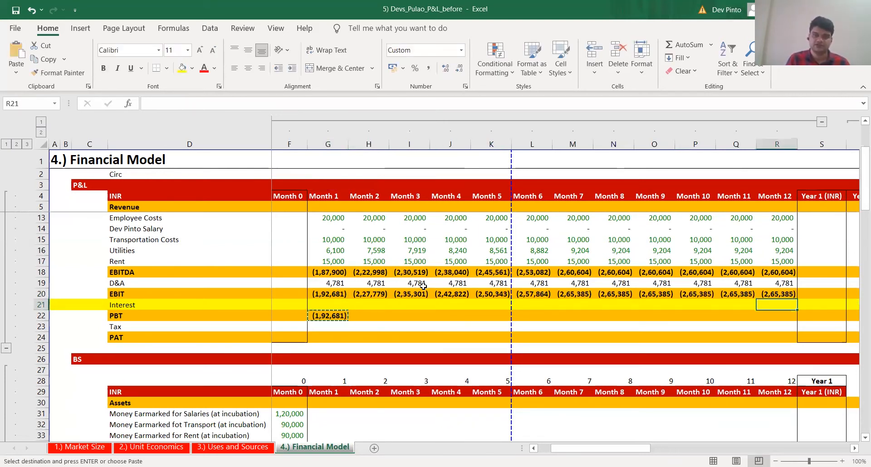
pyautogui.press('Down')
pyautogui.press('Down')
pyautogui.hotkey('ctrl', 'shift', 'Left')
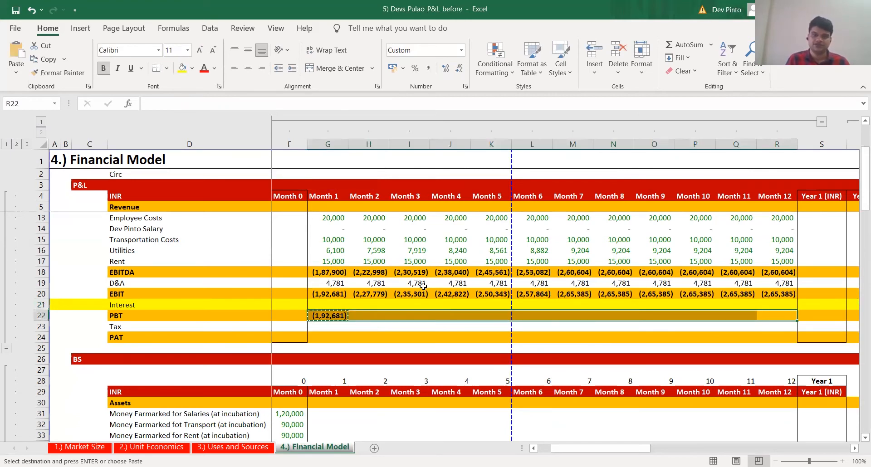
pyautogui.hotkey('ctrl', 'v')
# Spot-check that the PBT formulas in row 22 subtract Interest from EBIT in their own column
pyautogui.press('Left')
pyautogui.press('Left')
pyautogui.press('Left')
pyautogui.press('Left')
pyautogui.press('Left')
pyautogui.press('Left')
pyautogui.press('Left')
pyautogui.press('Left')
pyautogui.press('F2')
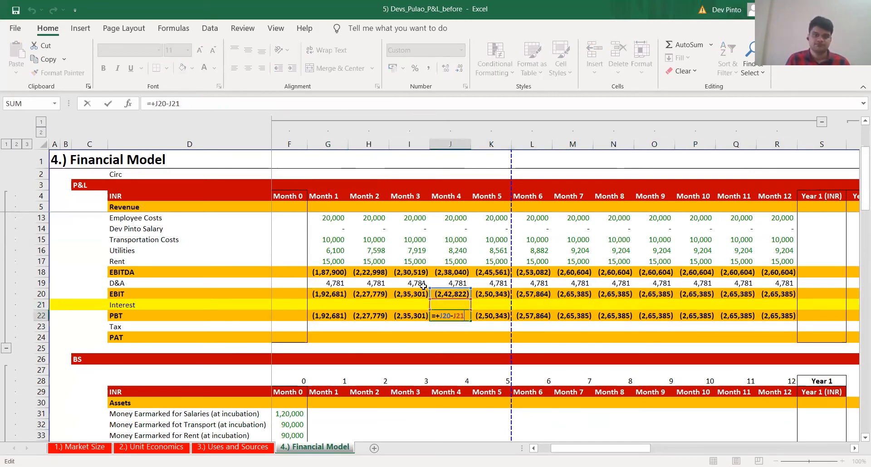
pyautogui.press('Escape')
pyautogui.press('Left')
pyautogui.press('Left')
pyautogui.press('Left')
pyautogui.press('F2')
pyautogui.press('Return')
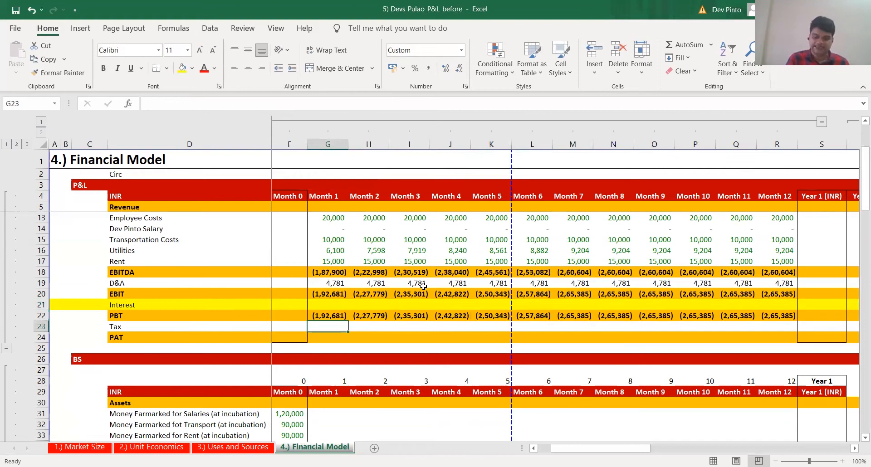
pyautogui.write('+')
pyautogui.press('Right')
pyautogui.press('Right')
pyautogui.press('Right')
pyautogui.press('Right')
pyautogui.press('Right')
pyautogui.press('Right')
pyautogui.press('Right')
pyautogui.press('Right')
pyautogui.press('Right')
pyautogui.press('Right')
pyautogui.press('Right')
pyautogui.press('Right')
pyautogui.press('Right')
pyautogui.press('Right')
pyautogui.press('Right')
pyautogui.press('Right')
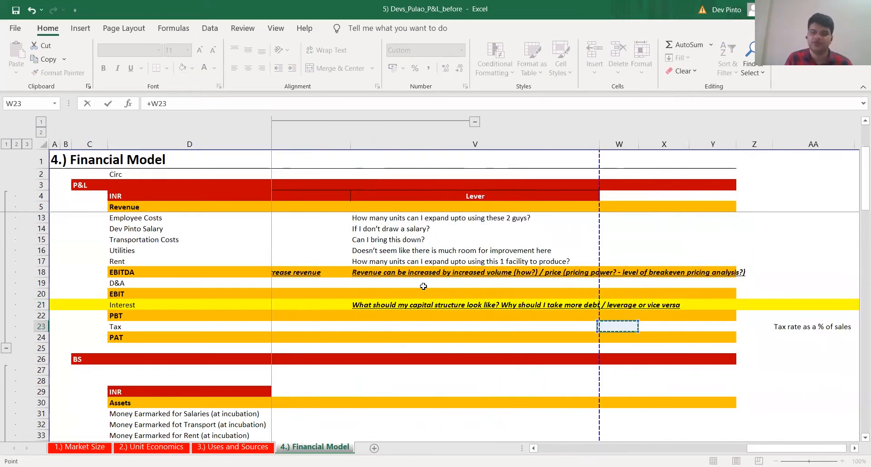
pyautogui.press('Right')
pyautogui.press('Right')
pyautogui.press('Right')
pyautogui.press('Right')
pyautogui.press('Right')
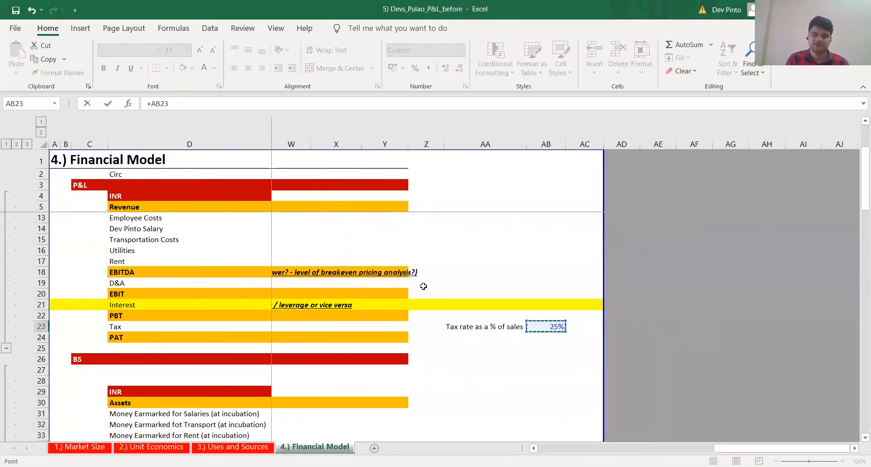
pyautogui.press('Left')
pyautogui.press('Left')
pyautogui.press('Left')
pyautogui.press('Left')
pyautogui.press('Left')
pyautogui.press('Left')
pyautogui.press('Left')
pyautogui.press('Left')
pyautogui.press('Left')
pyautogui.press('Left')
pyautogui.press('Left')
pyautogui.press('Left')
pyautogui.press('Left')
pyautogui.press('Left')
pyautogui.press('Left')
pyautogui.press('Left')
pyautogui.press('Left')
pyautogui.press('Left')
pyautogui.press('Left')
pyautogui.press('Left')
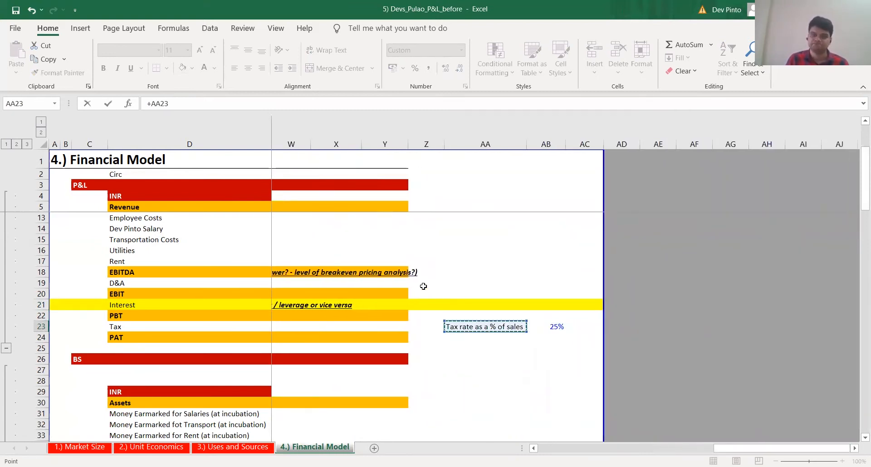
pyautogui.press('Right')
pyautogui.press('Right')
pyautogui.press('Up')
pyautogui.press('Up')
pyautogui.press('Up')
pyautogui.press('Up')
pyautogui.press('Up')
pyautogui.press('Up')
pyautogui.press('Up')
pyautogui.press('Up')
pyautogui.press('Up')
pyautogui.press('Up')
pyautogui.press('Up')
pyautogui.press('Up')
pyautogui.press('Up')
pyautogui.press('Up')
pyautogui.press('BackSpace')
pyautogui.press('BackSpace')
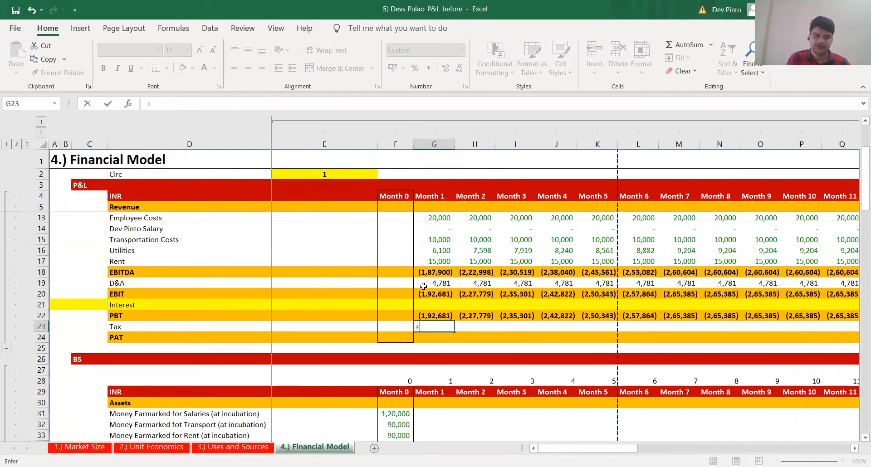
# Calculate Month 1 Tax in G23 as zero when PBT is negative, otherwise PBT times the tax rate, using +IF(G22<0,0,G22*$AB$23)
pyautogui.write('IF(')
pyautogui.press('Up')
pyautogui.write('<0,0,')
pyautogui.press('Up')
pyautogui.write('*')
pyautogui.press('Right')
pyautogui.press('Right')
pyautogui.press('Right')
pyautogui.press('Right')
pyautogui.press('Right')
pyautogui.press('Right')
pyautogui.press('Right')
pyautogui.press('Right')
pyautogui.press('Right')
pyautogui.press('Right')
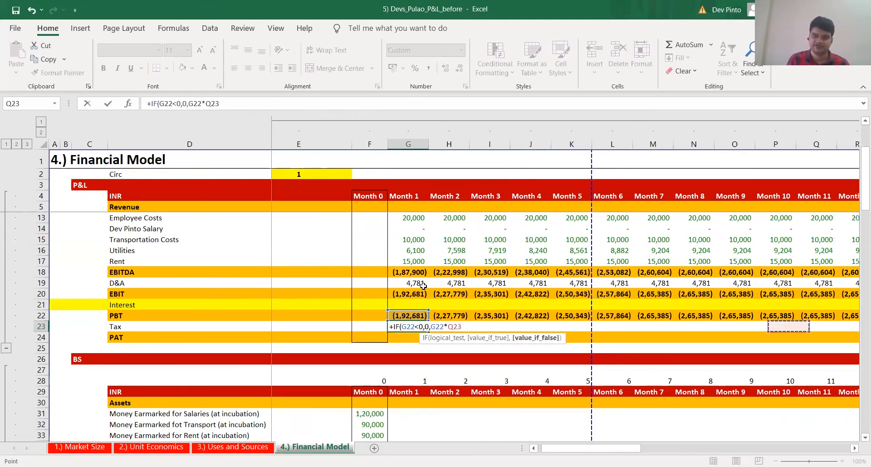
pyautogui.press('Right')
pyautogui.press('Right')
pyautogui.press('Right')
pyautogui.press('Right')
pyautogui.press('Right')
pyautogui.press('Right')
pyautogui.press('Right')
pyautogui.press('Right')
pyautogui.press('Right')
pyautogui.press('Right')
pyautogui.press('Right')
pyautogui.press('Right')
pyautogui.press('Right')
pyautogui.press('Right')
pyautogui.press('Left')
pyautogui.press('Left')
# Copy the Month 1 Tax formula across row 23 through Month 12
pyautogui.press('Left')
pyautogui.press('F4')
pyautogui.write(')')
pyautogui.press('Return')
pyautogui.press('Left')
pyautogui.press('Left')
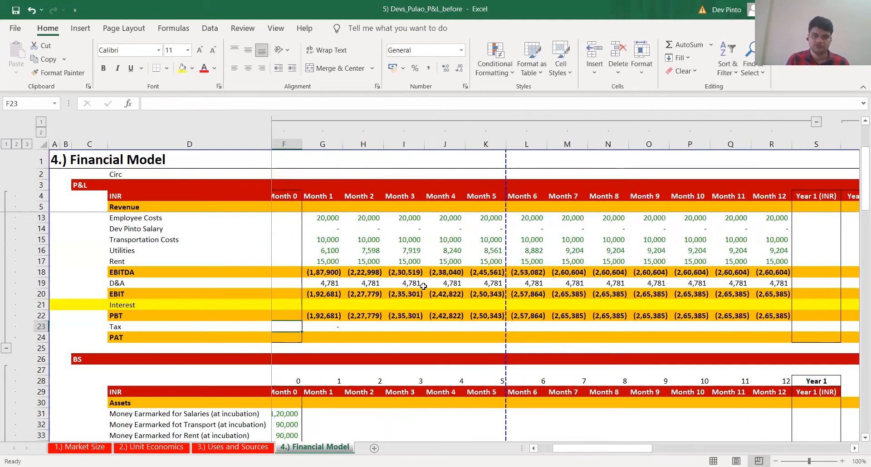
pyautogui.press('Right')
pyautogui.press('Right')
pyautogui.hotkey('ctrl', 'c')
pyautogui.press('Up')
pyautogui.hotkey('ctrl', 'Right')
pyautogui.press('Down')
pyautogui.hotkey('ctrl', 'shift', 'Left')
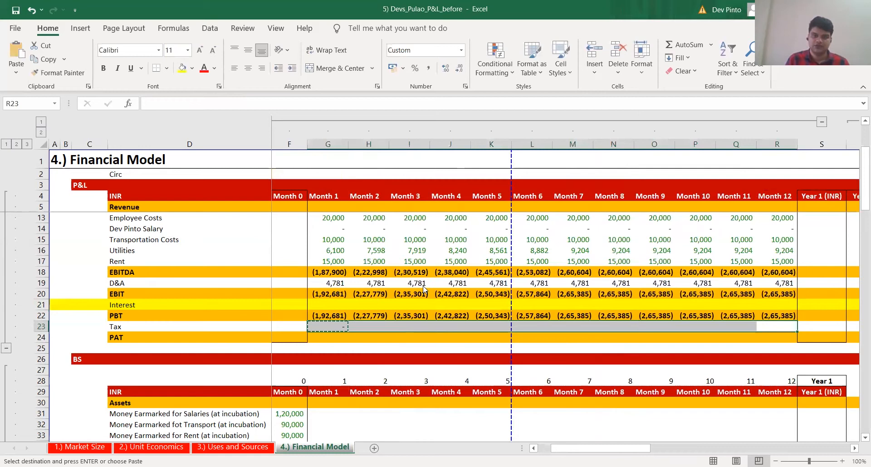
pyautogui.press('Return')
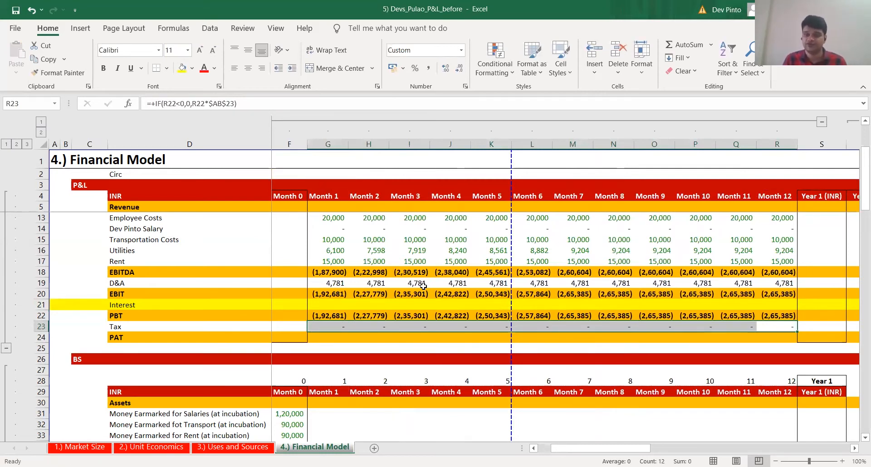
# Calculate Month 1 PAT in G24 as PBT less Tax, using +G22-G23
pyautogui.hotkey('ctrl', 'Left')
pyautogui.press('Left')
pyautogui.press('Left')
pyautogui.press('Right')
pyautogui.press('Right')
pyautogui.press('Down')
pyautogui.write('+')
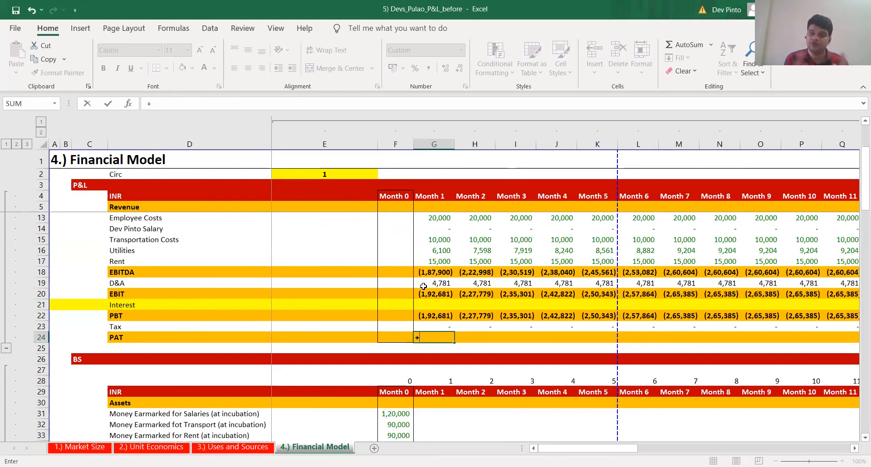
pyautogui.press('Up')
pyautogui.press('Up')
pyautogui.write('-')
pyautogui.press('Up')
pyautogui.hotkey('ctrl', 'Return')
# Copy the Month 1 PAT formula across row 24 through Month 12
pyautogui.hotkey('ctrl', 'c')
pyautogui.press('Up')
pyautogui.hotkey('ctrl', 'Right')
pyautogui.press('Down')
pyautogui.hotkey('ctrl', 'shift', 'Left')
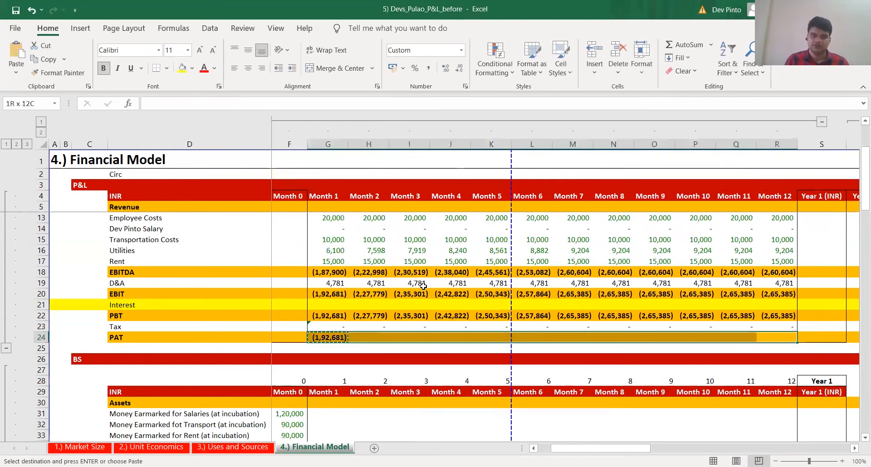
pyautogui.press('Return')
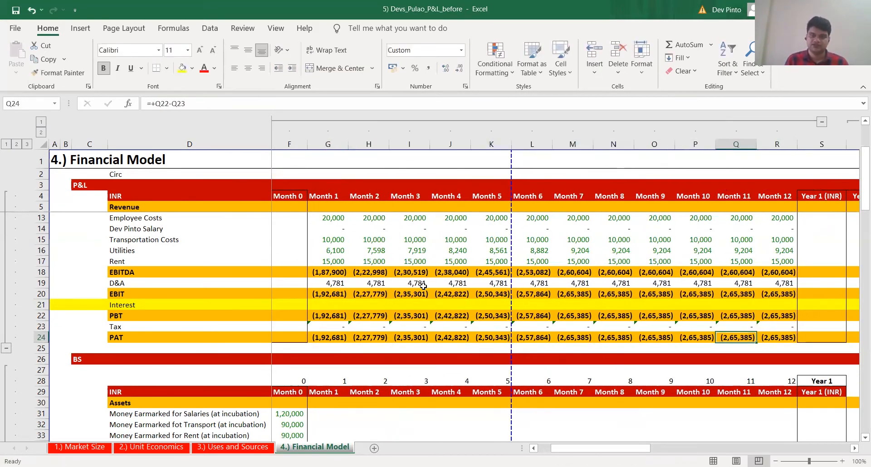
# Ignore the error flags on the Tax formulas in G23:R23
pyautogui.press('Up')
pyautogui.hotkey('ctrl', 'shift', 'Right')
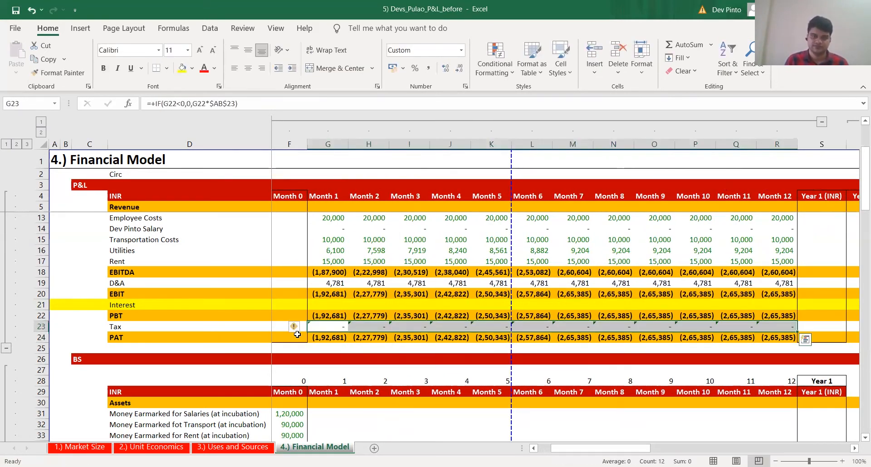
pyautogui.click(295, 327)
pyautogui.click(329, 384)
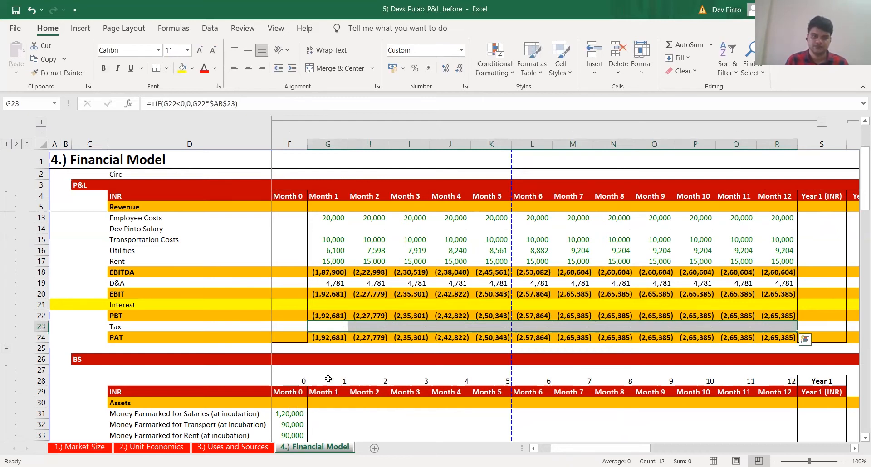
# Review the Month 1 Tax and PAT cells, the Interest row and the # plates sold row of the P&L
pyautogui.hotkey('ctrl', 'Left')
pyautogui.press('Right')
pyautogui.press('Right')
pyautogui.press('Right')
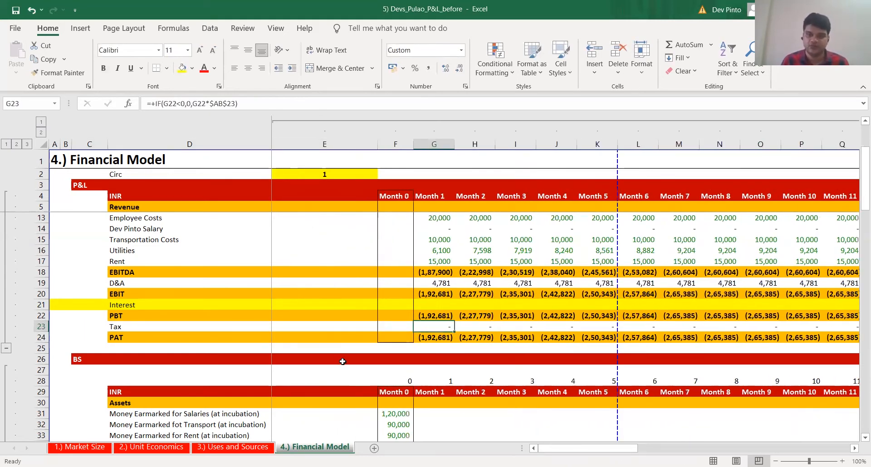
pyautogui.scroll(1, 343, 361)
pyautogui.click(435, 338)
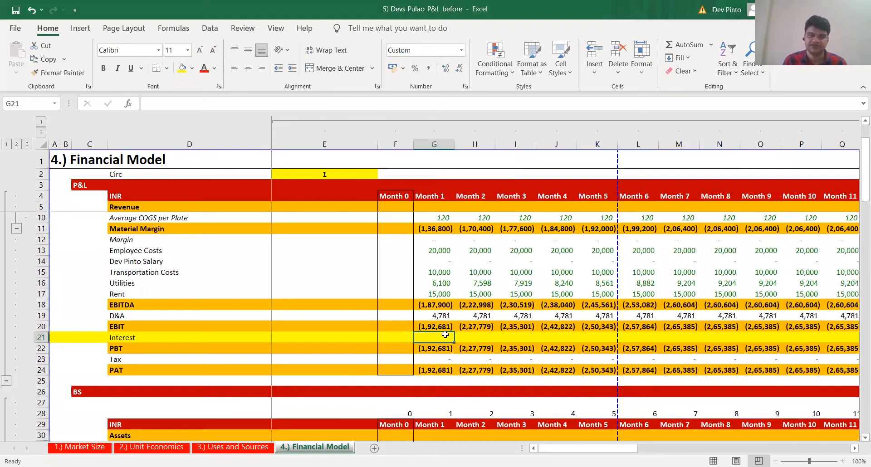
pyautogui.hotkey('shift', 'space')
pyautogui.scroll(2, 440, 272)
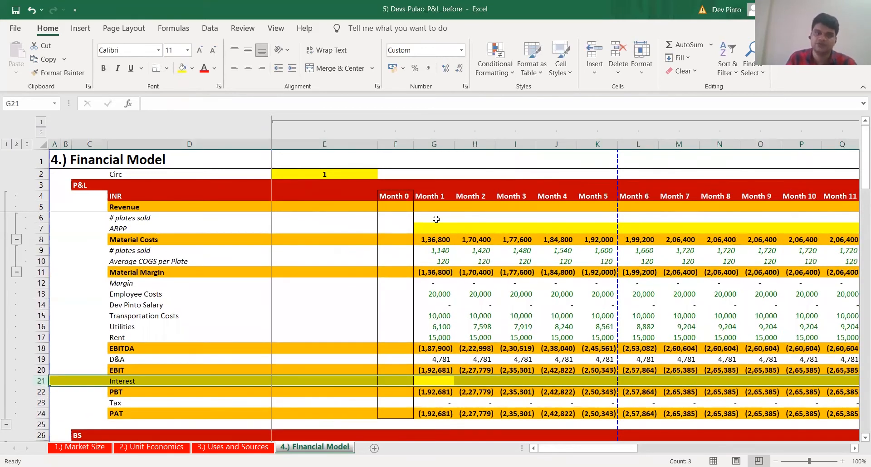
pyautogui.click(436, 219)
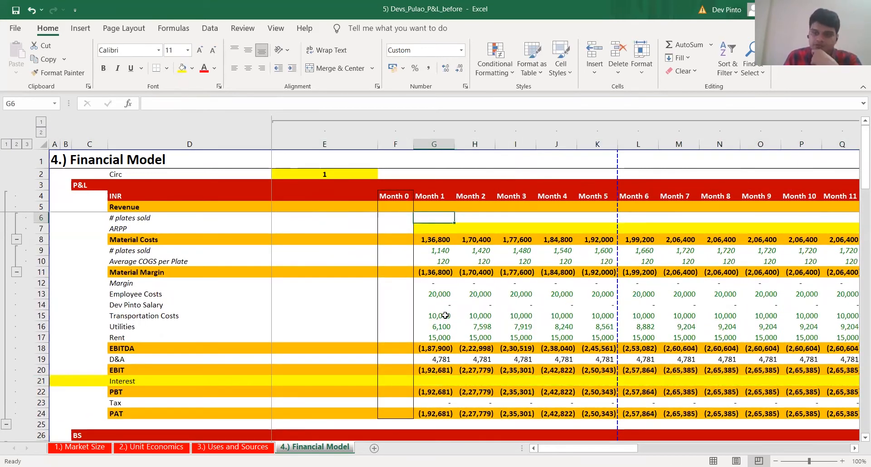
pyautogui.click(448, 414)
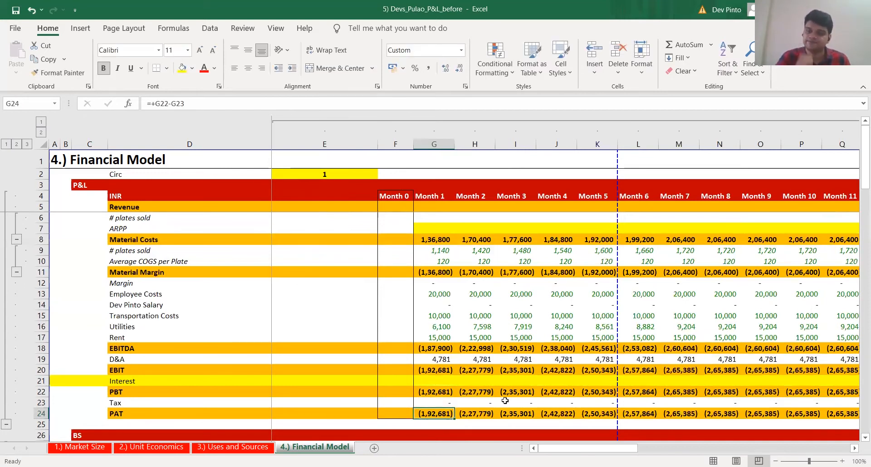
pyautogui.press('Up')
pyautogui.press('Up')
pyautogui.press('Up')
pyautogui.hotkey('shift', 'space')
pyautogui.press('Up')
pyautogui.press('Up')
pyautogui.press('Up')
pyautogui.press('Up')
pyautogui.press('Up')
pyautogui.press('Up')
pyautogui.press('Up')
pyautogui.press('Up')
pyautogui.press('Up')
pyautogui.press('Up')
pyautogui.press('Up')
pyautogui.press('Up')
pyautogui.press('Up')
pyautogui.press('Up')
pyautogui.press('Up')
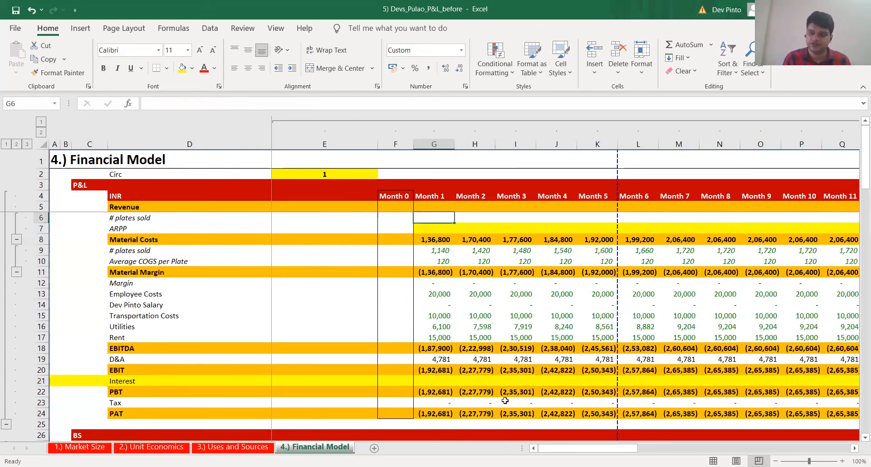
# Link Month 1 # plates sold under Revenue in G6 to the Material Costs plates sold, using +G9
pyautogui.press('Down')
pyautogui.press('Down')
pyautogui.press('Down')
pyautogui.press('Up')
pyautogui.press('Up')
pyautogui.press('Up')
pyautogui.write('+')
pyautogui.press('Down')
pyautogui.press('Down')
pyautogui.press('Down')
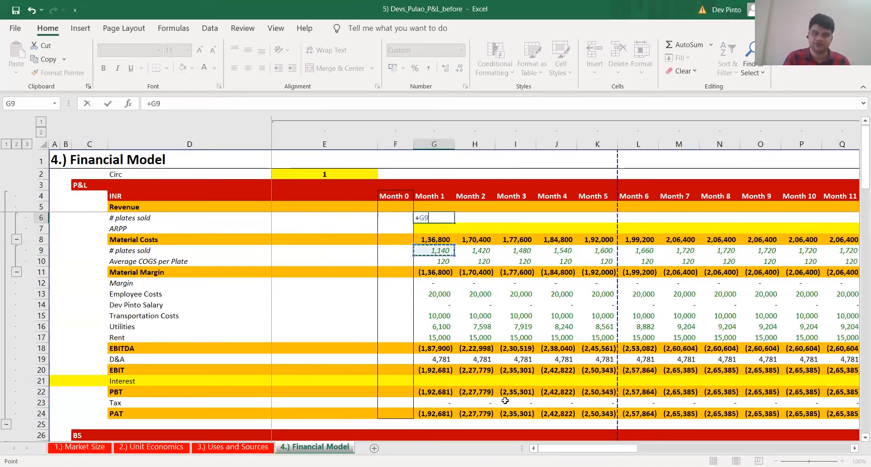
pyautogui.hotkey('ctrl', 'Return')
# Copy the Month 1 # plates sold link across row 6 through Month 12
pyautogui.hotkey('ctrl', 'c')
pyautogui.press('Down')
pyautogui.press('Down')
pyautogui.hotkey('ctrl', 'Right')
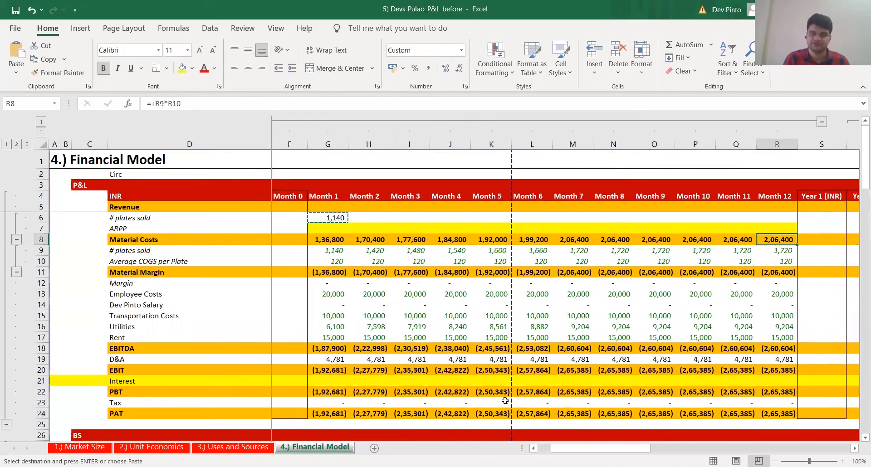
pyautogui.press('Up')
pyautogui.press('Up')
pyautogui.hotkey('ctrl', 'shift', 'Left')
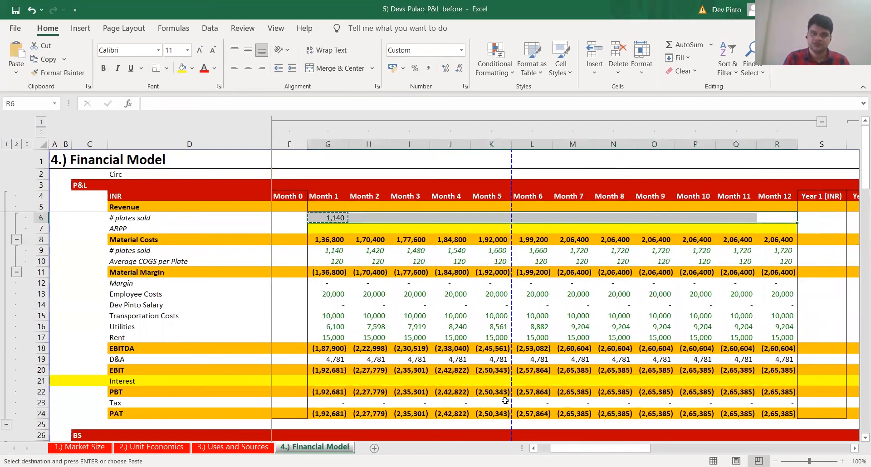
pyautogui.press('Return')
# Calculate a month's interest in E13 as debt J6 times interest rate J10 from the Uses and Sources sheet, divided by 12
pyautogui.hotkey('ctrl', 'Left')
pyautogui.hotkey('ctrl', 'Left')
pyautogui.hotkey('ctrl', 'Left')
pyautogui.press('Right')
pyautogui.press('Right')
pyautogui.press('Right')
pyautogui.press('Right')
pyautogui.press('Right')
pyautogui.press('Down')
pyautogui.press('Down')
pyautogui.press('Down')
pyautogui.press('Down')
pyautogui.press('Down')
pyautogui.press('Down')
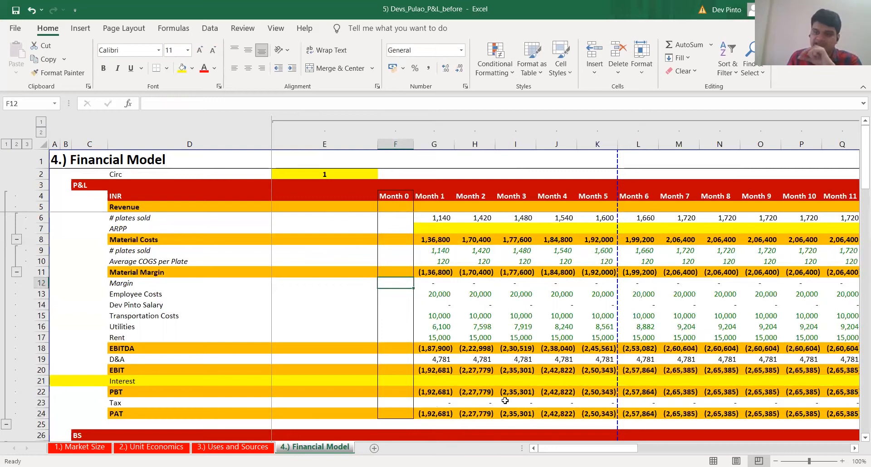
pyautogui.press('Down')
pyautogui.press('Left')
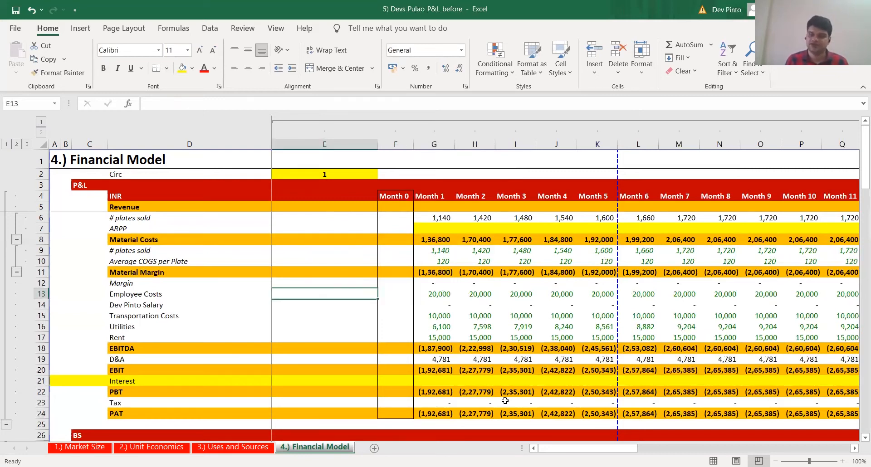
pyautogui.write('+')
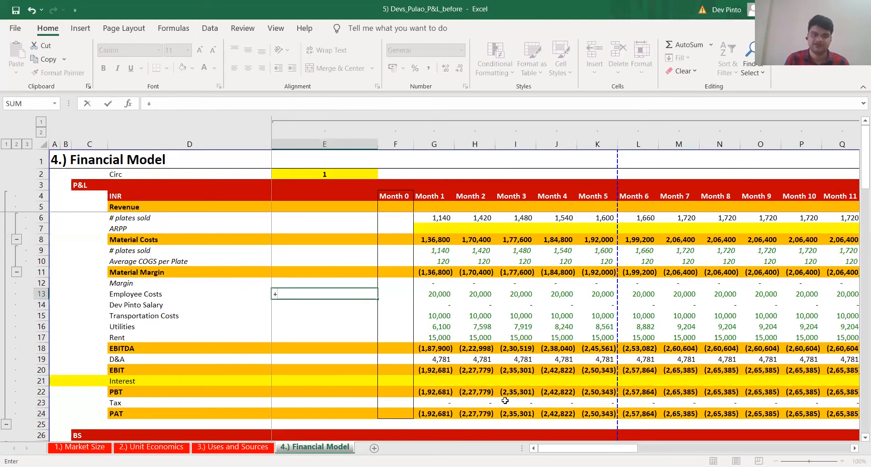
pyautogui.hotkey('ctrl', 'pageup')
pyautogui.click(489, 169)
pyautogui.write('*')
pyautogui.click(492, 201)
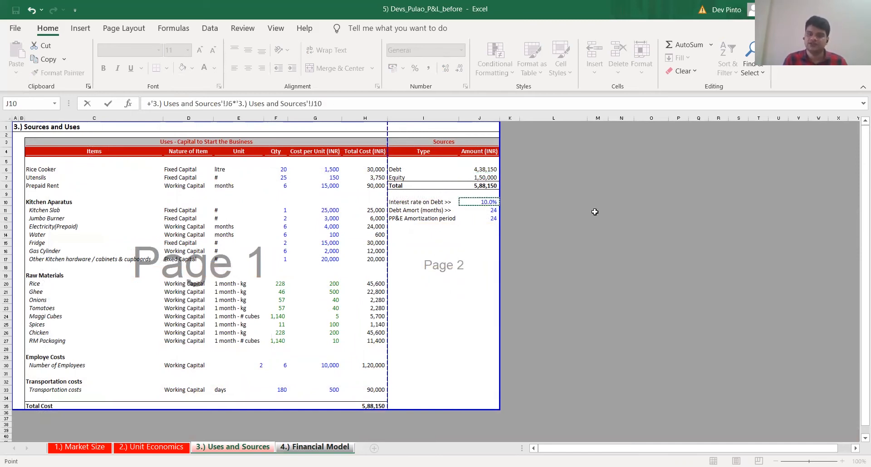
pyautogui.write('/12')
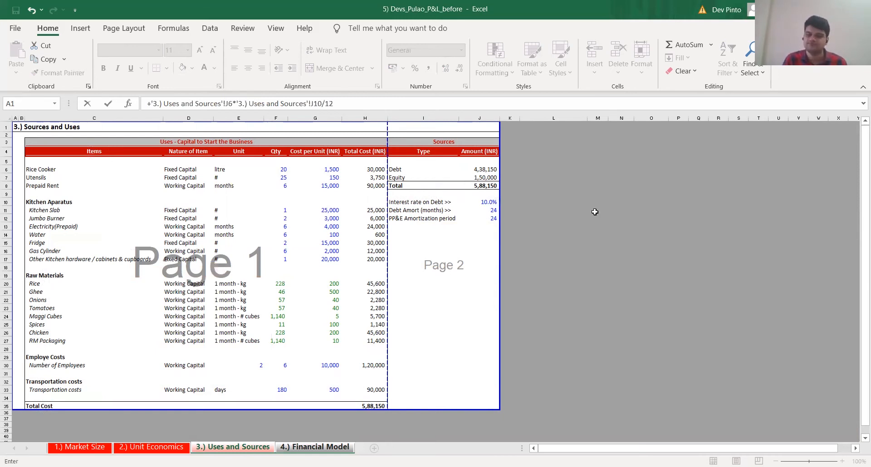
pyautogui.press('Return')
pyautogui.press('F2')
pyautogui.press('Escape')
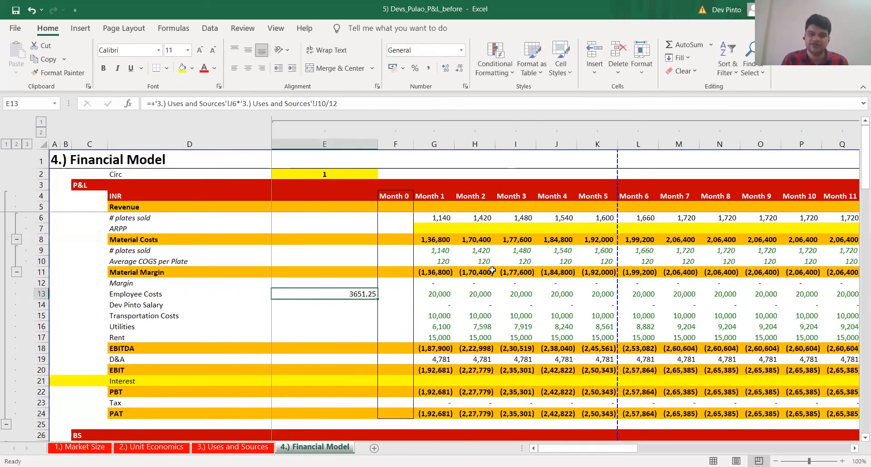
# Subtract the monthly interest from Month 1 PAT in E14, using +G24-E13
pyautogui.press('Down')
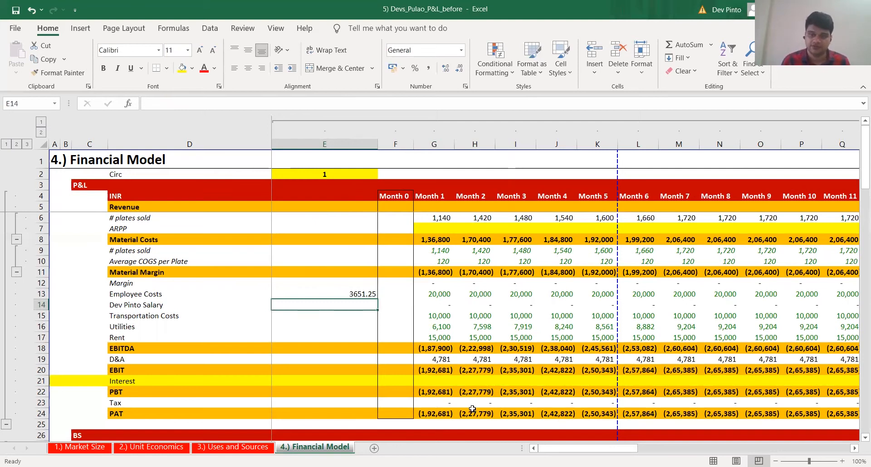
pyautogui.click(433, 415)
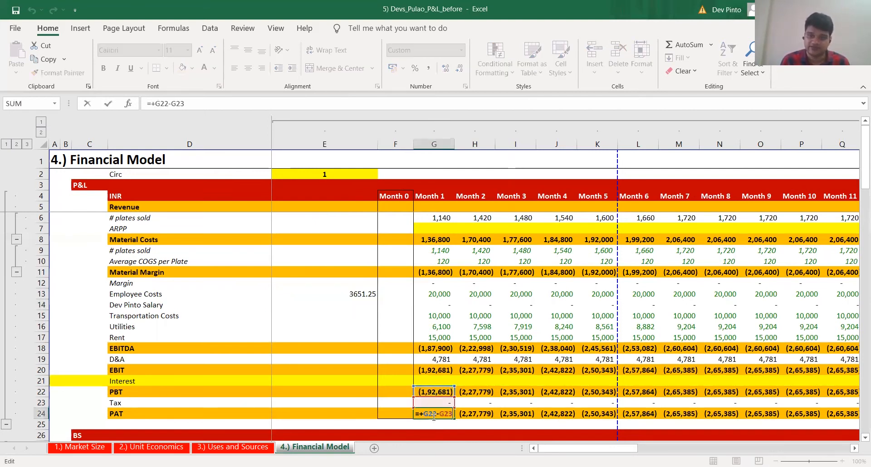
pyautogui.click(366, 303)
pyautogui.write('+')
pyautogui.press('Right')
pyautogui.press('Right')
pyautogui.press('Down')
pyautogui.press('Down')
pyautogui.press('Down')
pyautogui.press('Down')
pyautogui.press('Down')
pyautogui.press('Down')
pyautogui.press('Down')
pyautogui.press('Down')
pyautogui.press('Down')
pyautogui.press('Down')
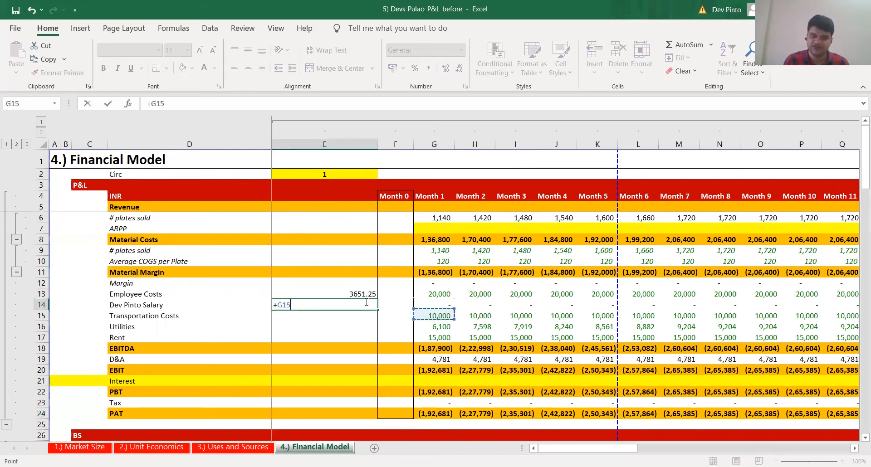
pyautogui.write('-')
pyautogui.press('Up')
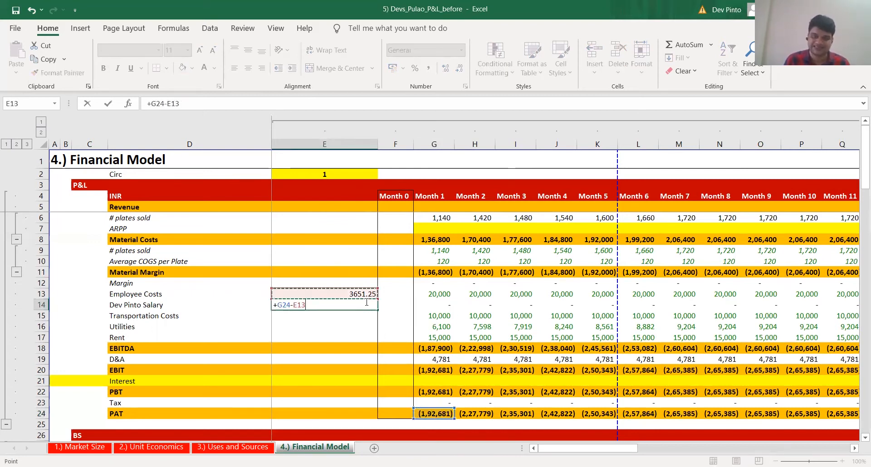
pyautogui.hotkey('ctrl', 'Return')
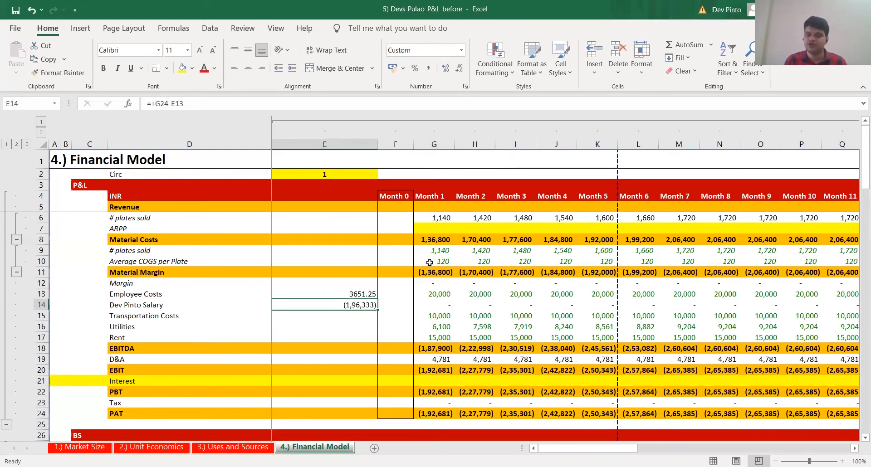
# Divide the interest-adjusted PAT in E14 by the Month 1 plates sold in E15
pyautogui.press('Down')
pyautogui.write('+')
pyautogui.press('Up')
pyautogui.write('/')
pyautogui.press('Up')
pyautogui.press('Up')
pyautogui.press('Up')
pyautogui.press('Up')
pyautogui.press('Up')
pyautogui.press('Up')
pyautogui.press('Up')
pyautogui.press('Up')
pyautogui.press('Up')
pyautogui.press('Right')
pyautogui.press('Right')
pyautogui.hotkey('ctrl', 'Return')
# Set the Month 1 ARPP in G7 to 172
pyautogui.press('Up')
pyautogui.press('Up')
pyautogui.press('Up')
pyautogui.press('Up')
pyautogui.press('Up')
pyautogui.press('Up')
pyautogui.press('Up')
pyautogui.press('Up')
pyautogui.press('Right')
pyautogui.press('Right')
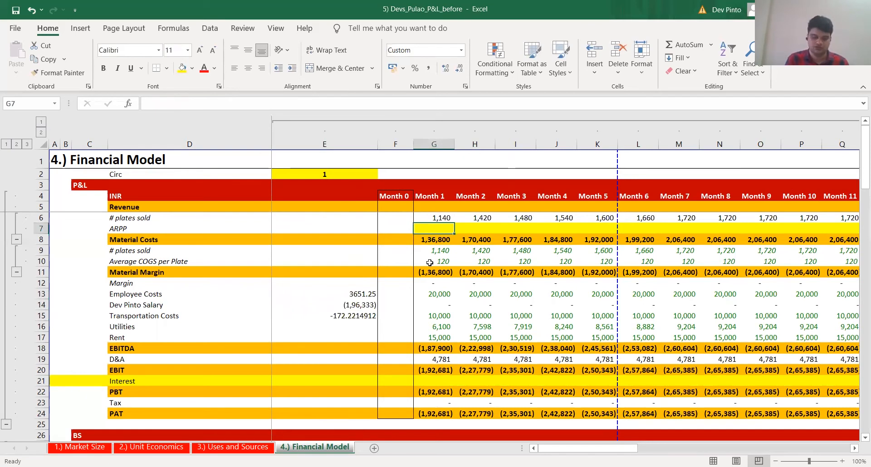
pyautogui.write('172')
pyautogui.hotkey('ctrl', 'Return')
# Copy the Month 1 ARPP of 172 from G7 across the ARPP row to Month 12
pyautogui.hotkey('ctrl', 'c')
pyautogui.press('Up')
pyautogui.hotkey('ctrl', 'Right')
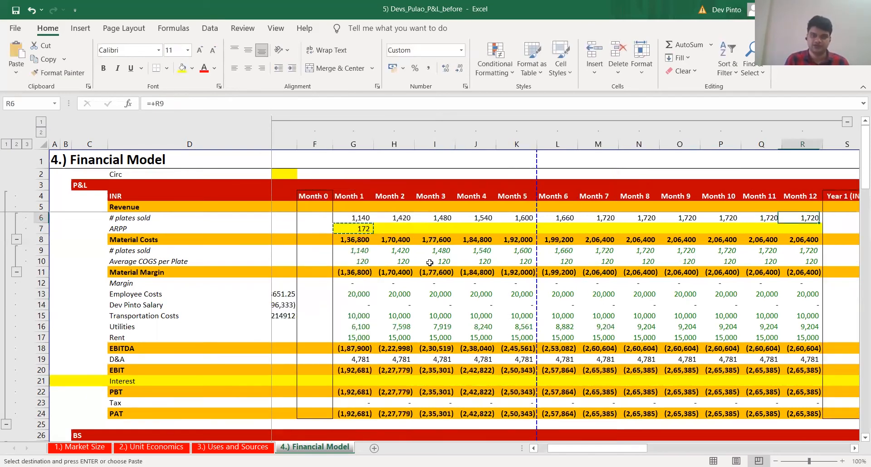
pyautogui.press('Down')
pyautogui.hotkey('ctrl', 'shift', 'Left')
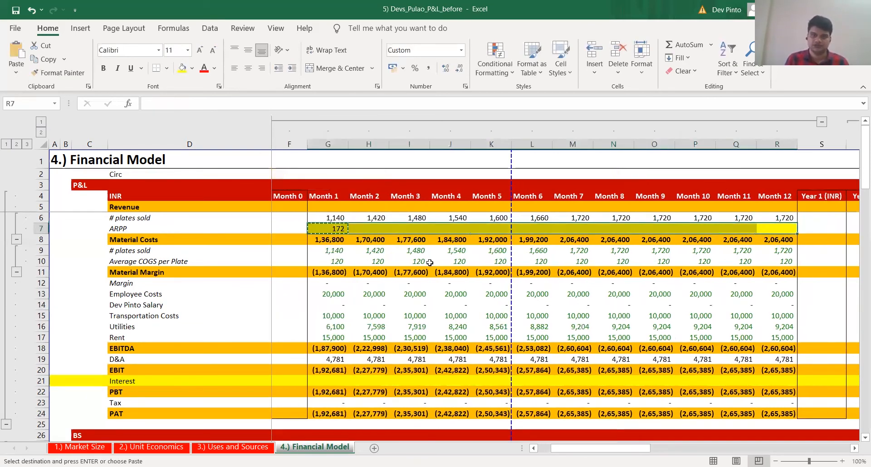
pyautogui.press('Return')
# Calculate Month 1 revenue in G5 as plates sold times ARPP, +G6*G7, and copy it across to Month 12
pyautogui.press('Up')
pyautogui.press('Up')
pyautogui.write('+')
pyautogui.press('Down')
pyautogui.write('*')
pyautogui.press('Down')
pyautogui.press('Down')
pyautogui.hotkey('ctrl', 'Return')
pyautogui.hotkey('ctrl', 'c')
pyautogui.press('Down')
pyautogui.press('Up')
pyautogui.hotkey('ctrl', 'shift', 'Right')
pyautogui.press('Return')
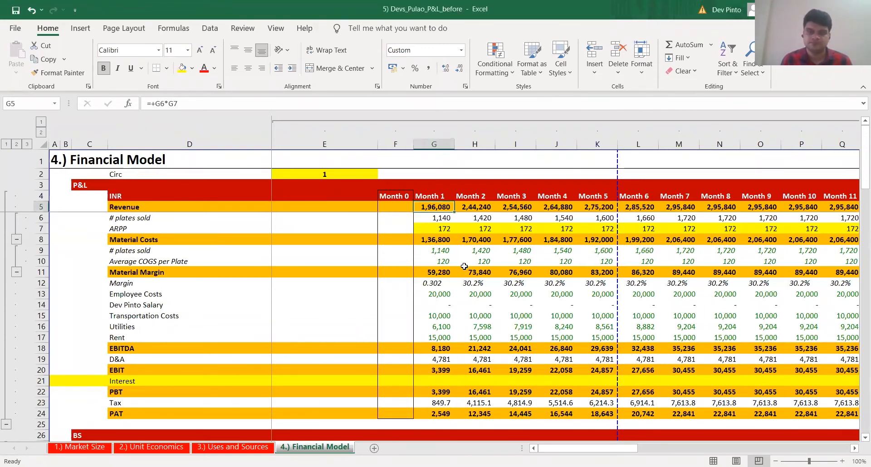
# Review the Month 1 column of the P&L and its ARPP assumption in G7
pyautogui.press('Down')
pyautogui.press('Down')
pyautogui.hscroll(1, 464, 266)
pyautogui.press('F2')
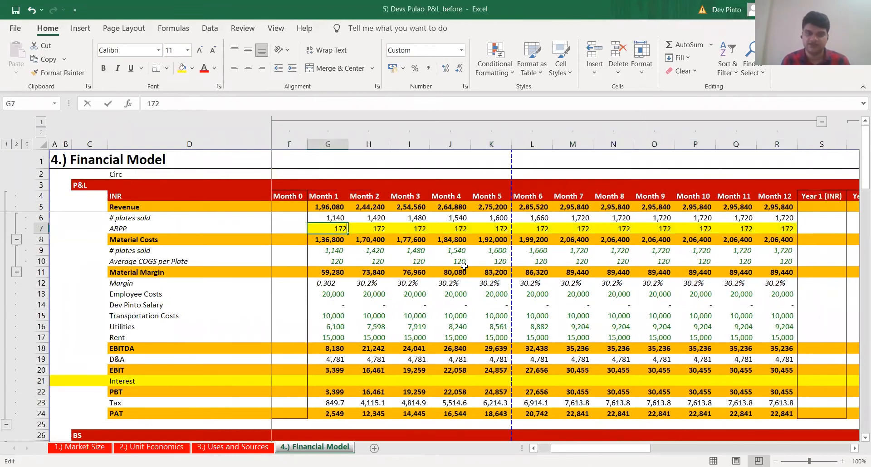
pyautogui.press('Tab')
pyautogui.press('Left')
pyautogui.hotkey('ctrl', 'space')
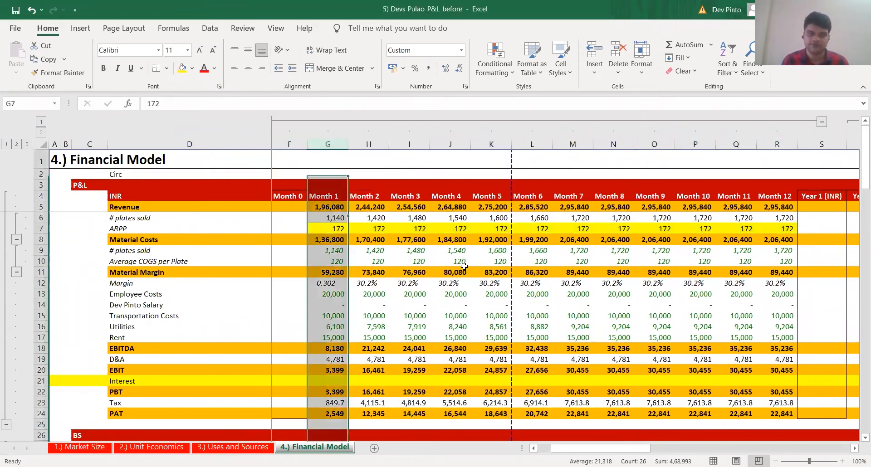
pyautogui.press('Left')
pyautogui.press('Left')
pyautogui.press('Left')
pyautogui.press('Right')
pyautogui.press('Right')
pyautogui.press('Right')
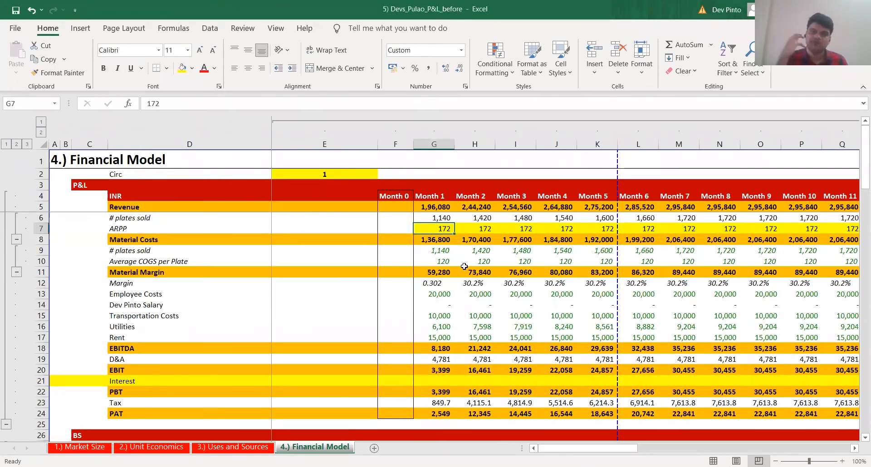
pyautogui.hotkey('alt', 'Tab')
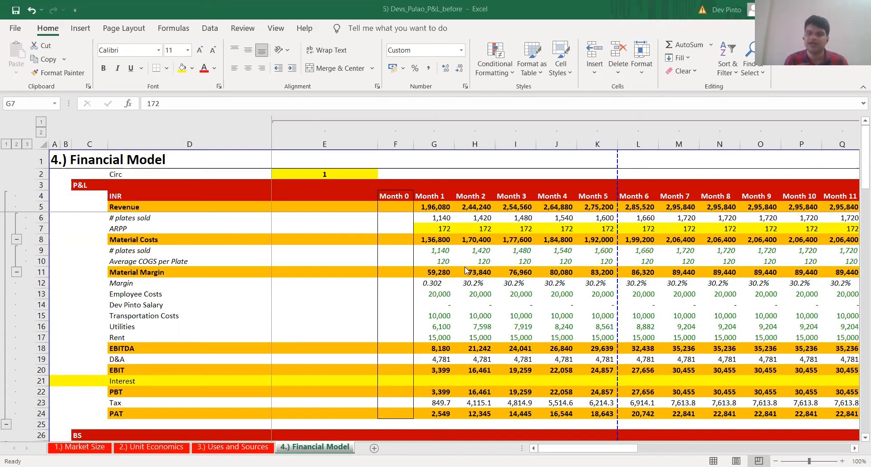
pyautogui.click(464, 266)
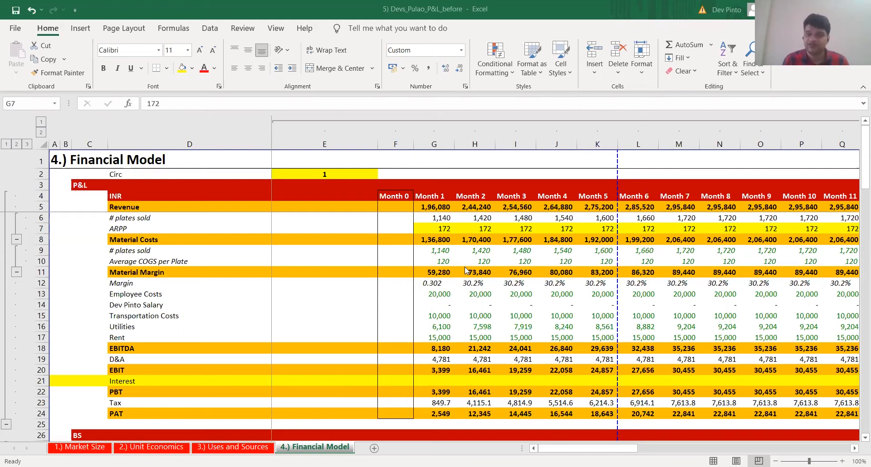
# Review the Month 1 cost lines and the formulas behind transportation costs and utilities
pyautogui.press('Up')
pyautogui.press('Down')
pyautogui.press('Down')
pyautogui.press('Down')
pyautogui.press('Down')
pyautogui.press('Down')
pyautogui.press('Down')
pyautogui.press('Down')
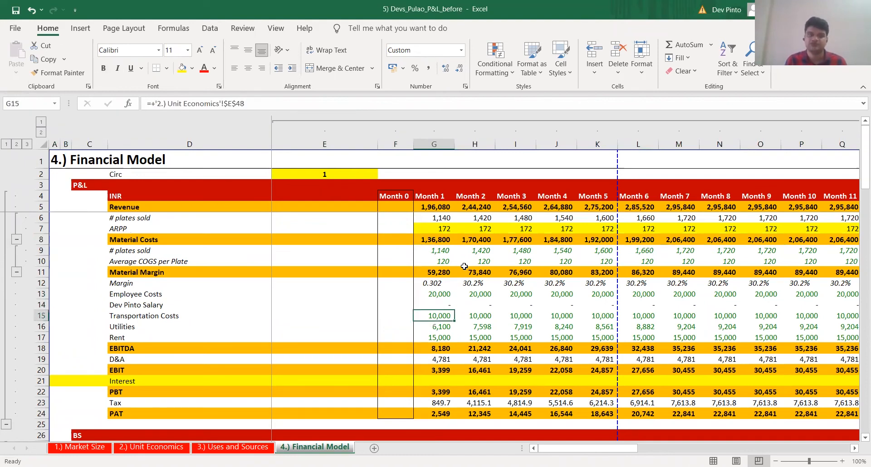
pyautogui.press('Down')
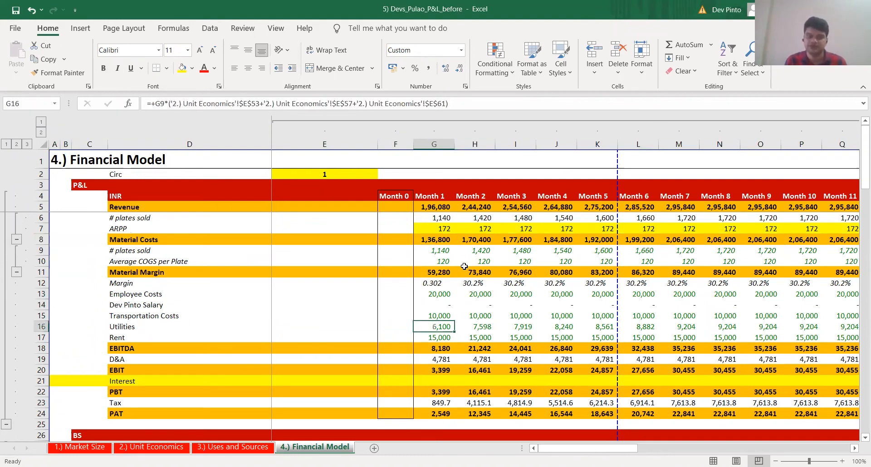
pyautogui.press('Up')
pyautogui.press('Up')
pyautogui.press('Up')
pyautogui.press('Up')
pyautogui.press('Up')
pyautogui.press('Up')
pyautogui.press('Up')
pyautogui.press('Up')
pyautogui.press('Up')
pyautogui.press('Up')
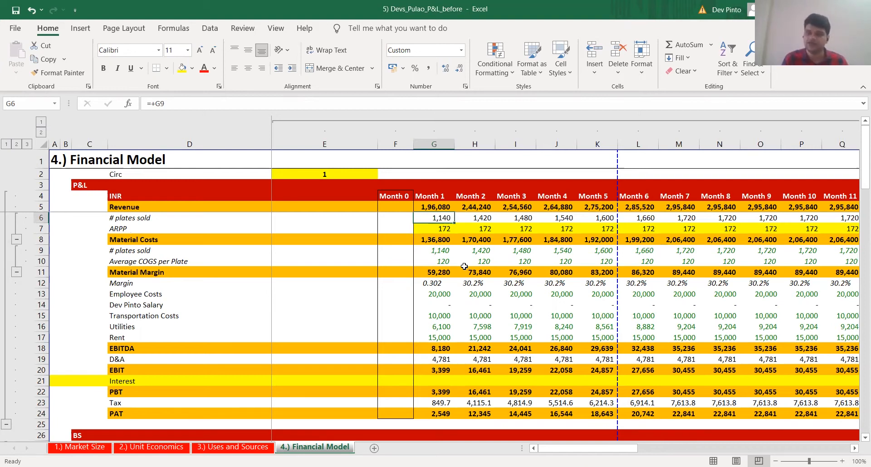
# Try an ARPP of 250 in G7 and fill it across Months 1 to 12
pyautogui.press('Down')
pyautogui.hscroll(1, 464, 266)
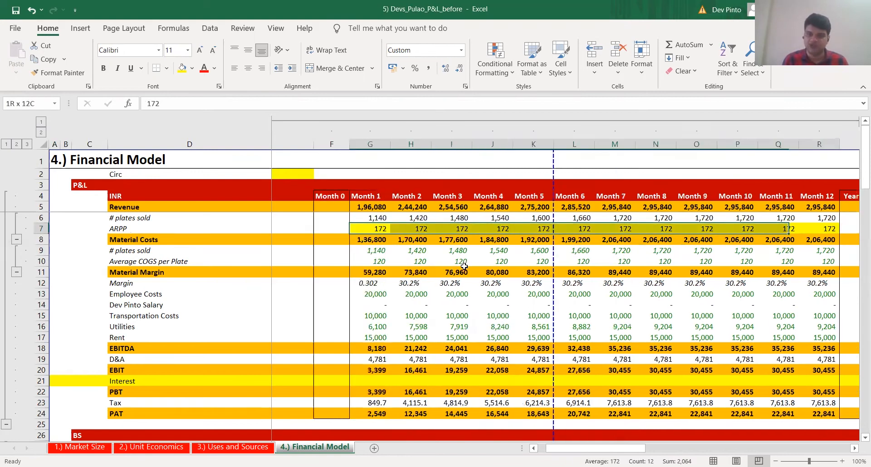
pyautogui.write('250')
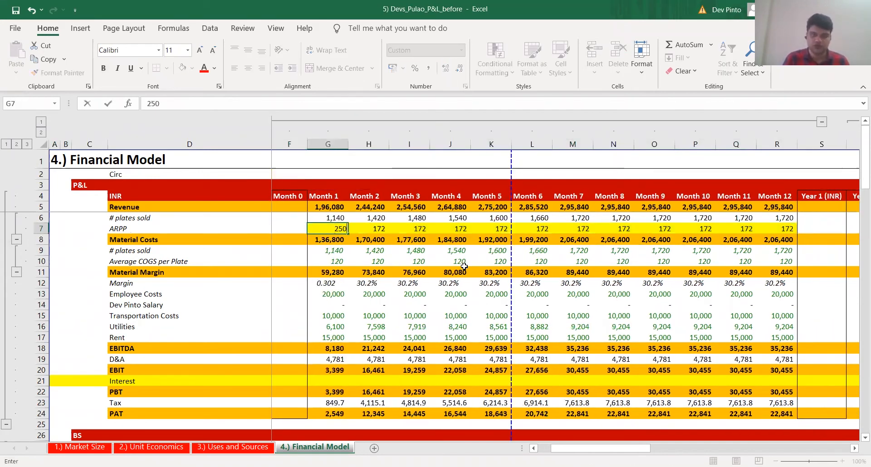
pyautogui.hotkey('ctrl', 'Return')
pyautogui.hotkey('ctrl', 'shift', 'Right')
pyautogui.hotkey('ctrl', 'r')
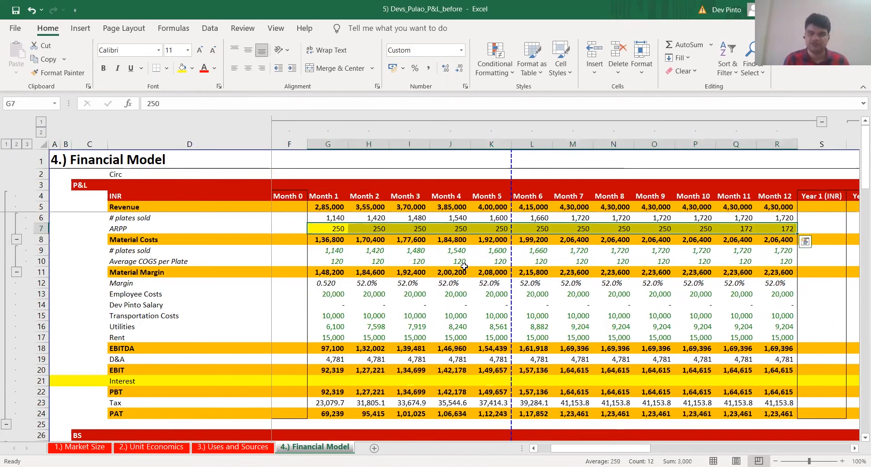
# Examine the PAT row across Months 1 to 12 at the trial ARPP
pyautogui.hotkey('ctrl', 'Down')
pyautogui.press('Down')
pyautogui.press('Down')
pyautogui.press('Down')
pyautogui.press('Down')
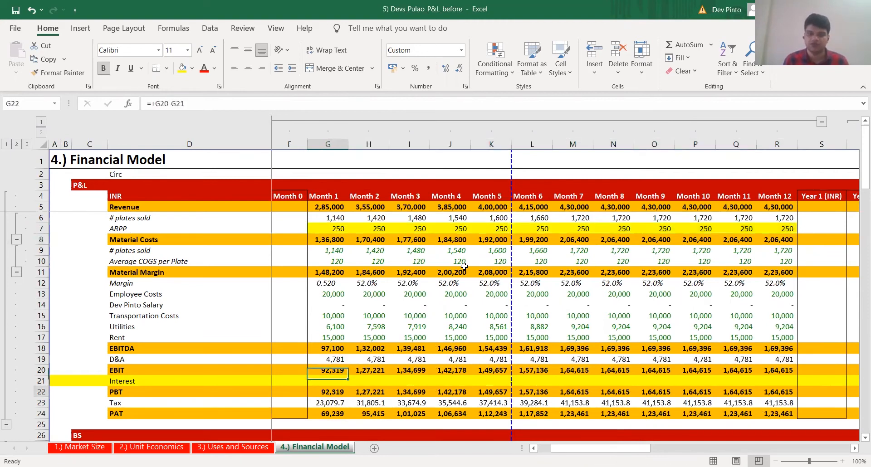
pyautogui.hotkey('ctrl', 'shift', 'Right')
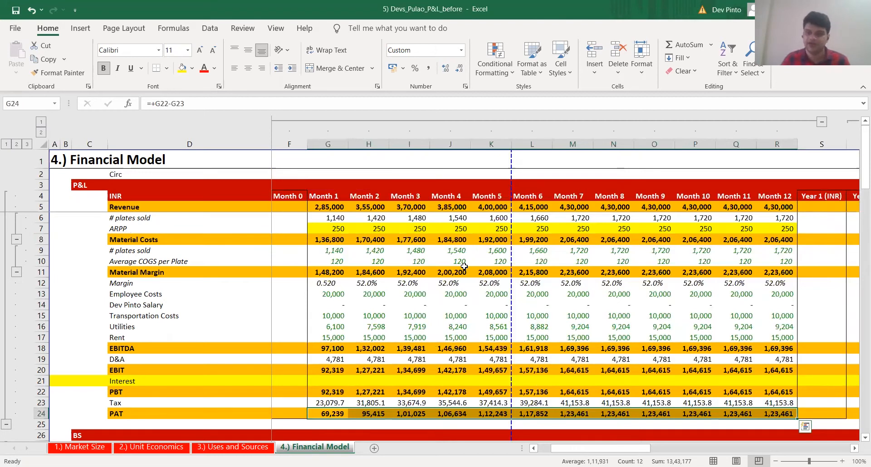
pyautogui.press('Up')
pyautogui.press('Up')
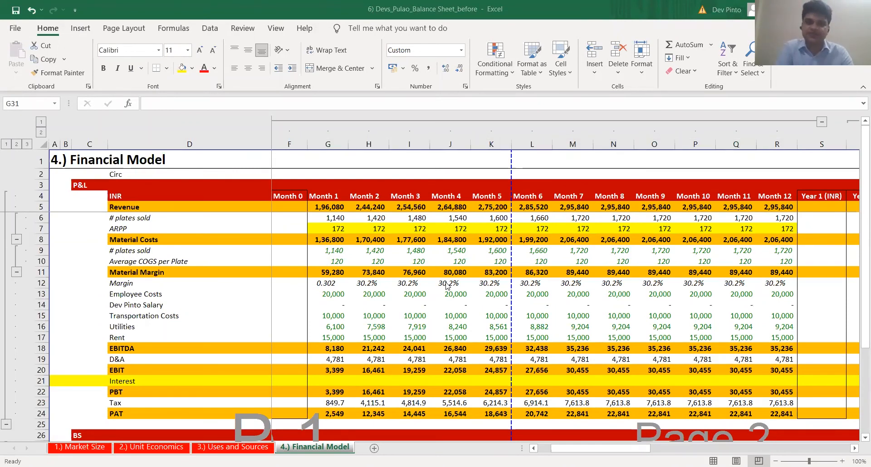
# Examine the P&L's Interest row and the Money Earmarked for Salaries row of the balance sheet
pyautogui.click(322, 244)
pyautogui.scroll(-4, 419, 333)
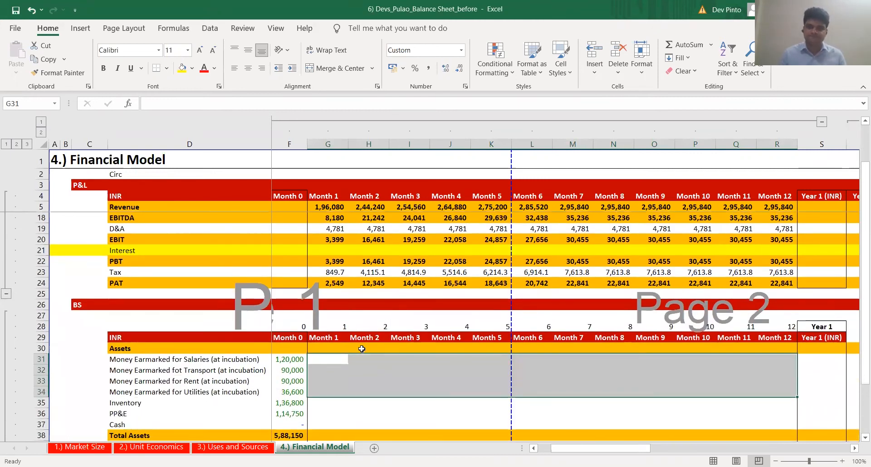
pyautogui.scroll(2, 361, 348)
pyautogui.click(374, 312)
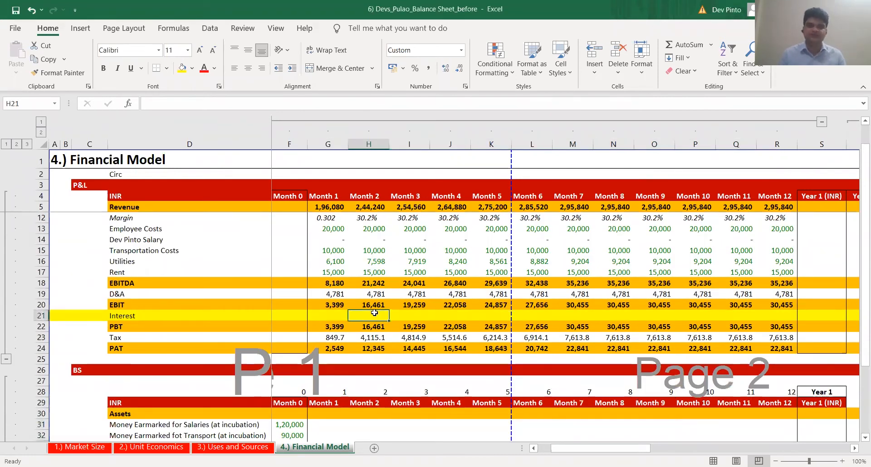
pyautogui.hotkey('shift', 'space')
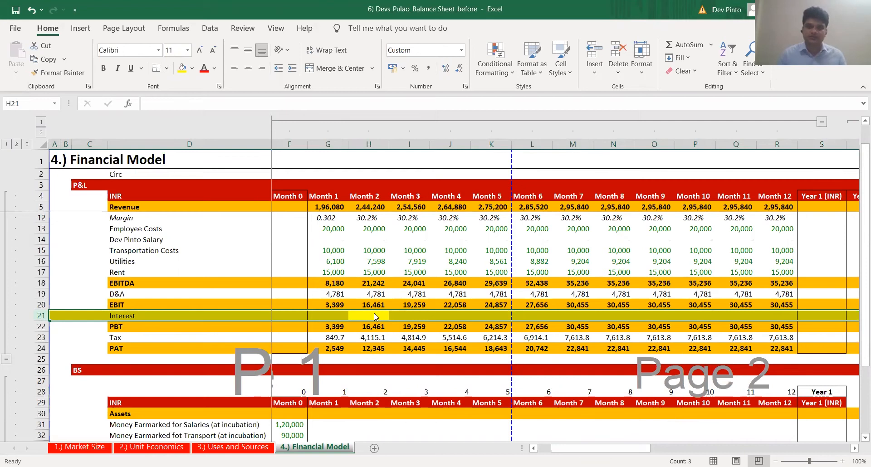
pyautogui.hotkey('alt', 'Tab')
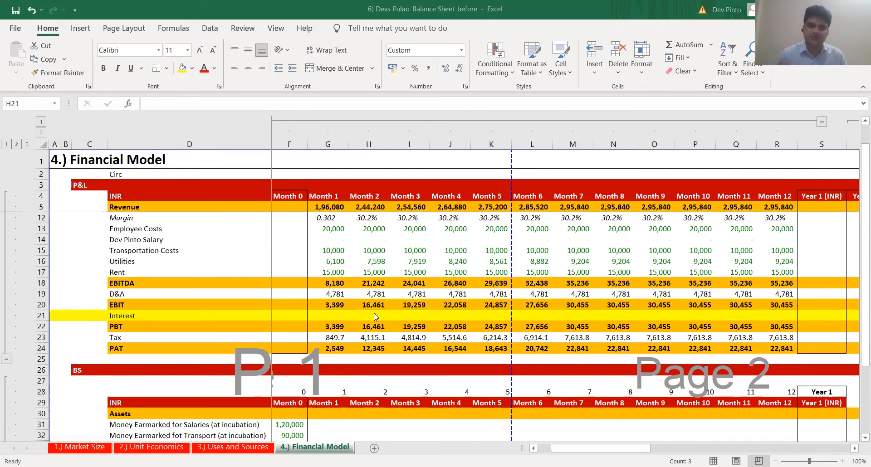
pyautogui.scroll(-3, 348, 324)
pyautogui.click(348, 326)
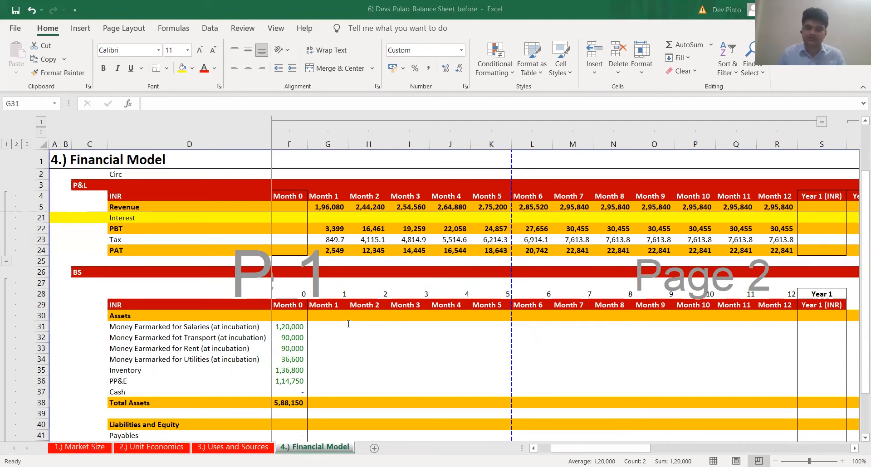
pyautogui.hotkey('shift', 'space')
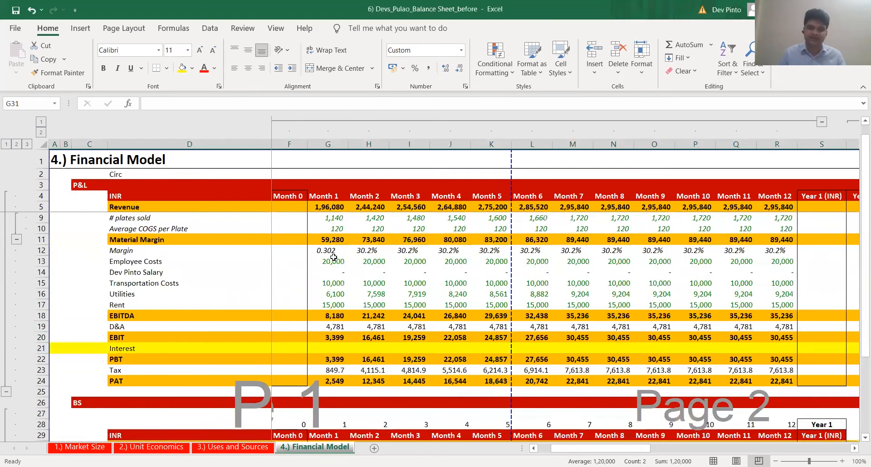
# Examine the P&L's Employee Costs row along with Month 1 revenue and material margin
pyautogui.click(334, 261)
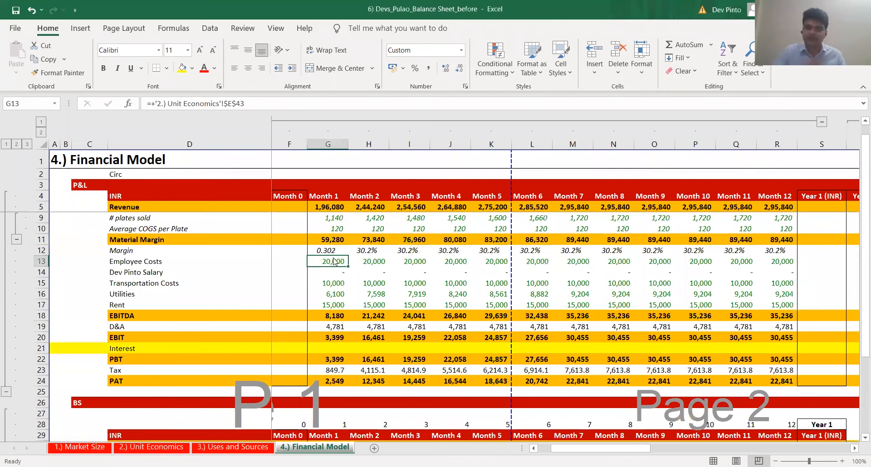
pyautogui.hotkey('shift', 'space')
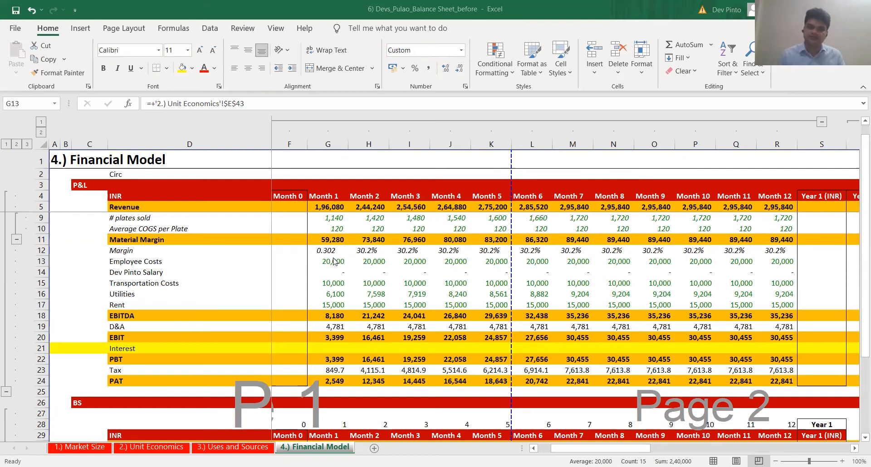
pyautogui.hotkey('ctrl', 'Up')
pyautogui.press('Down')
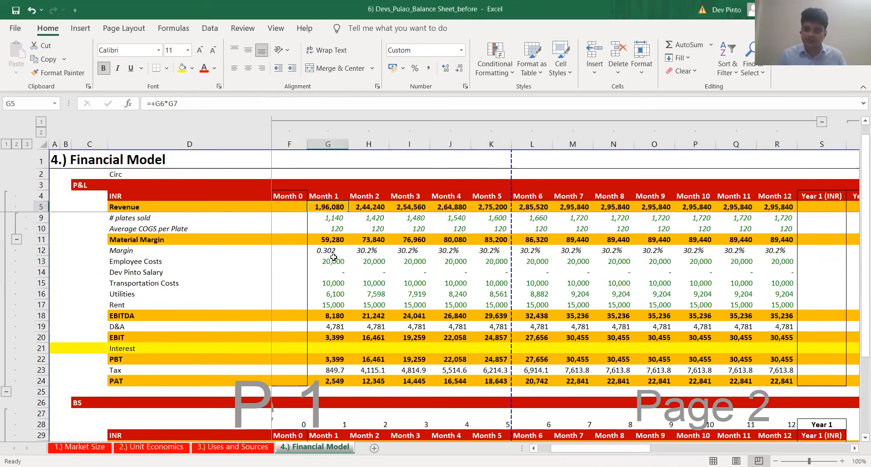
pyautogui.click(336, 240)
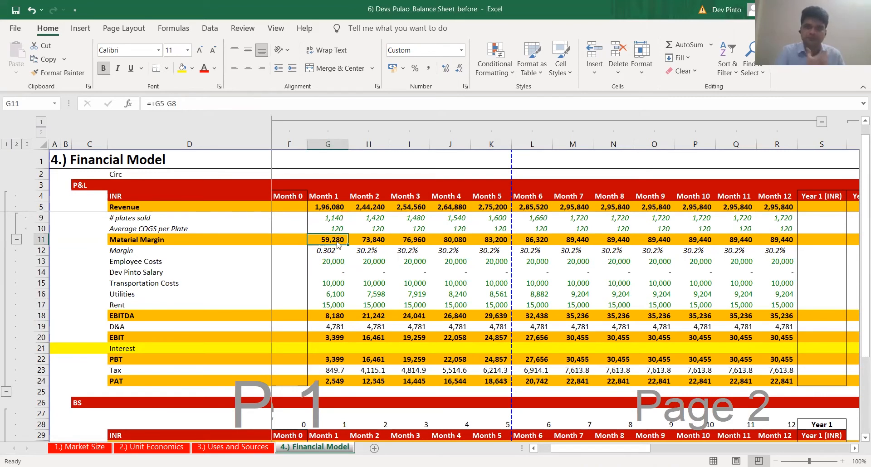
pyautogui.hotkey('alt', 'Tab')
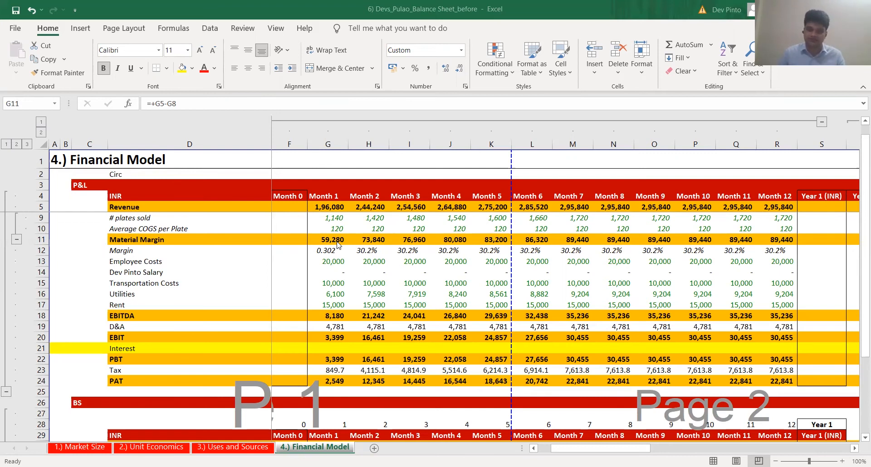
pyautogui.press('Down')
pyautogui.press('Down')
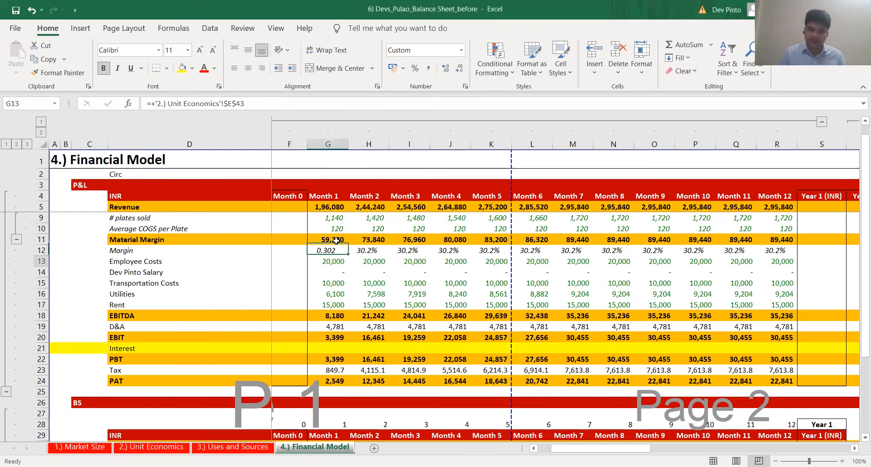
# Calculate Month 1 Money Earmarked for Salaries in G31 as the Month 0 balance minus Month 1 employee costs, +F31-G13
pyautogui.scroll(-4, 335, 240)
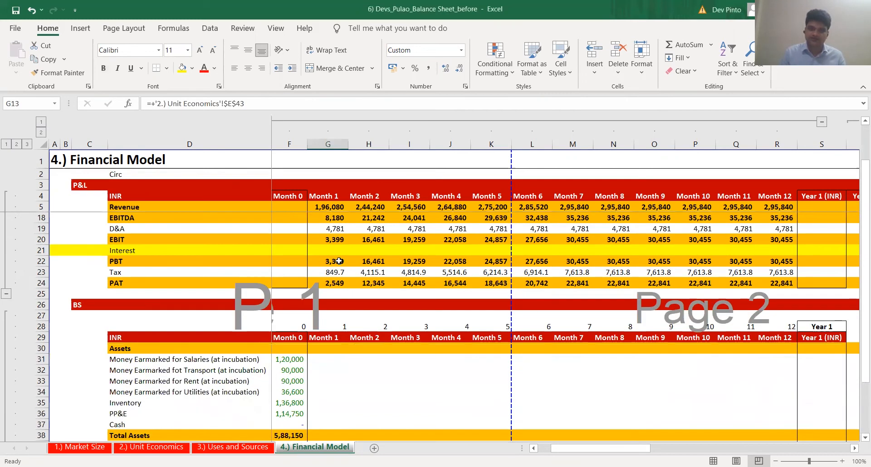
pyautogui.click(296, 329)
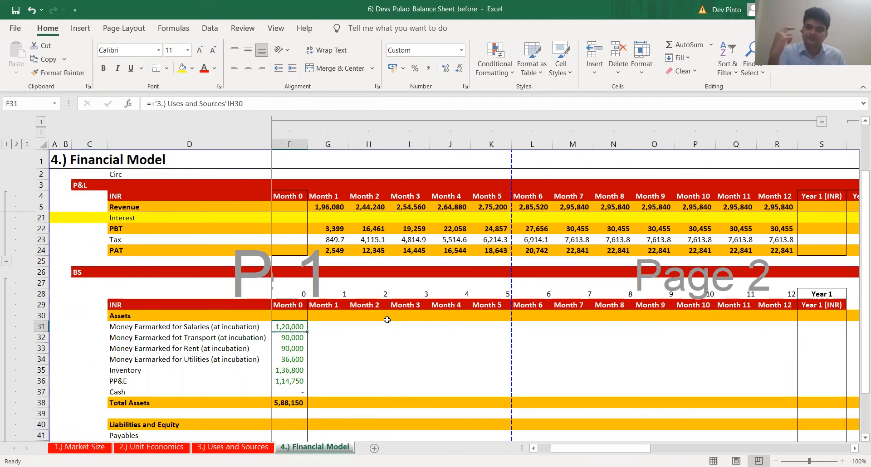
pyautogui.press('Right')
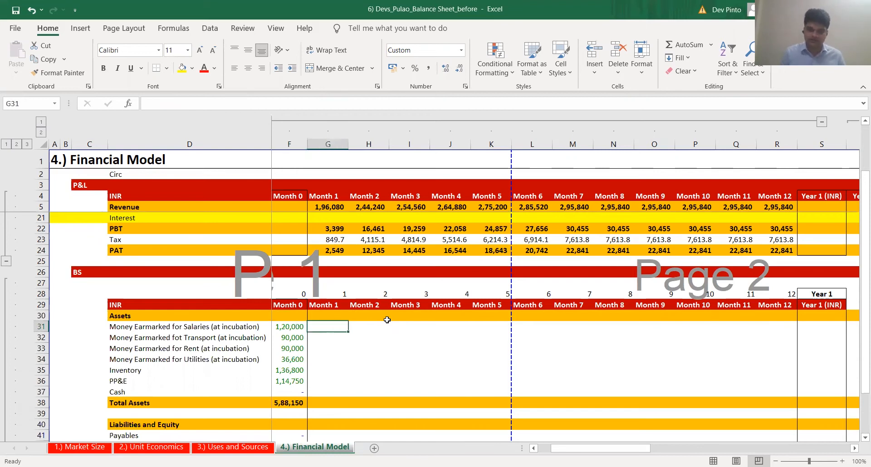
pyautogui.write('+')
pyautogui.press('Left')
pyautogui.write('-')
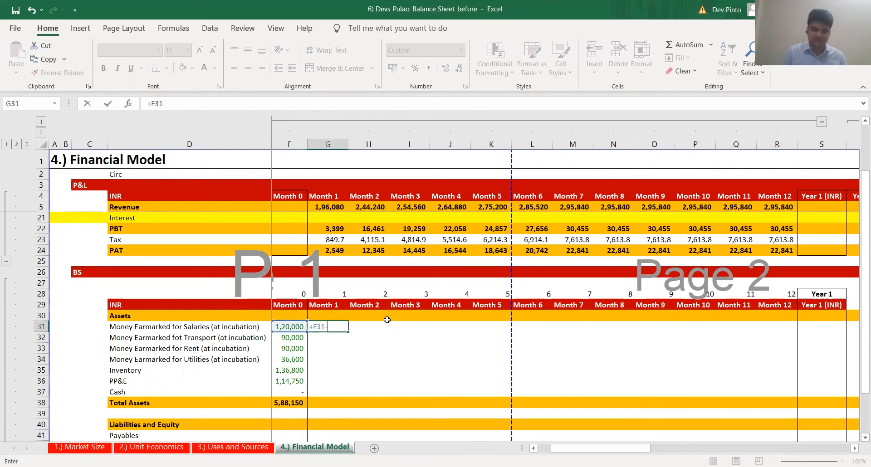
pyautogui.scroll(4, 338, 268)
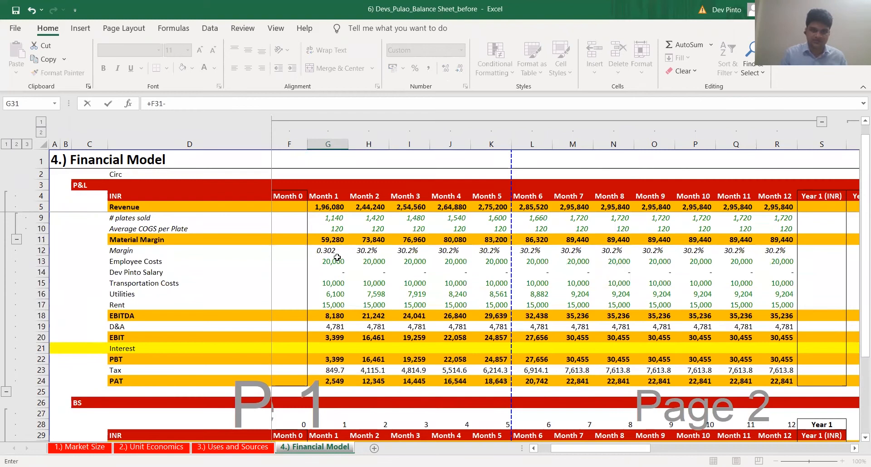
pyautogui.click(337, 258)
pyautogui.hotkey('ctrl', 'Return')
pyautogui.scroll(-3, 349, 266)
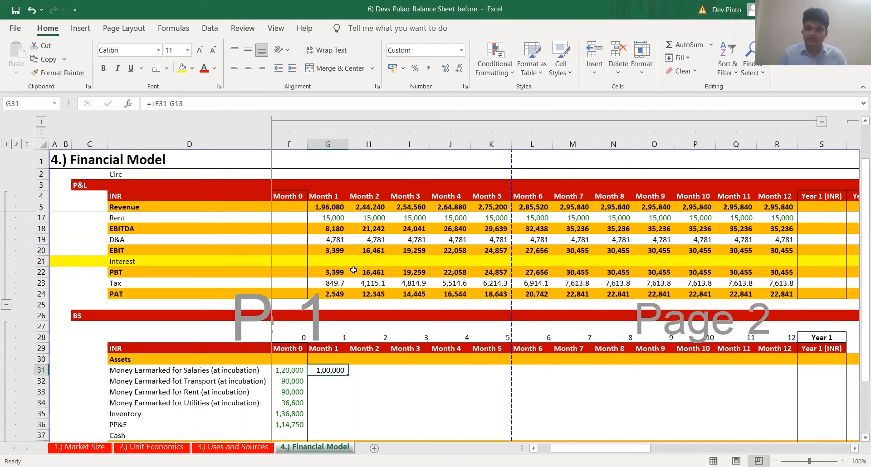
# Floor Month 1 Money Earmarked for Salaries in G31 at zero with =+MAX(F31-G13,0)
pyautogui.press('F2')
pyautogui.press('Home')
pyautogui.press('Right')
pyautogui.press('Right')
pyautogui.write('MAX(')
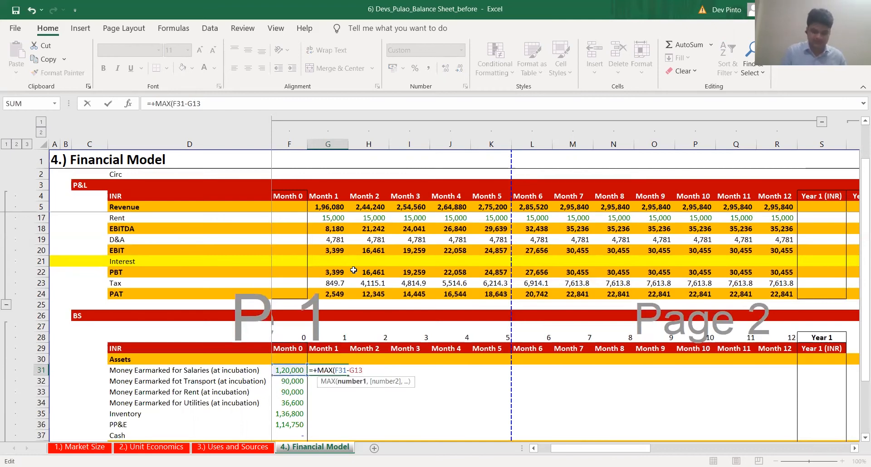
pyautogui.press('End')
pyautogui.write(',0)')
pyautogui.hotkey('ctrl', 'Return')
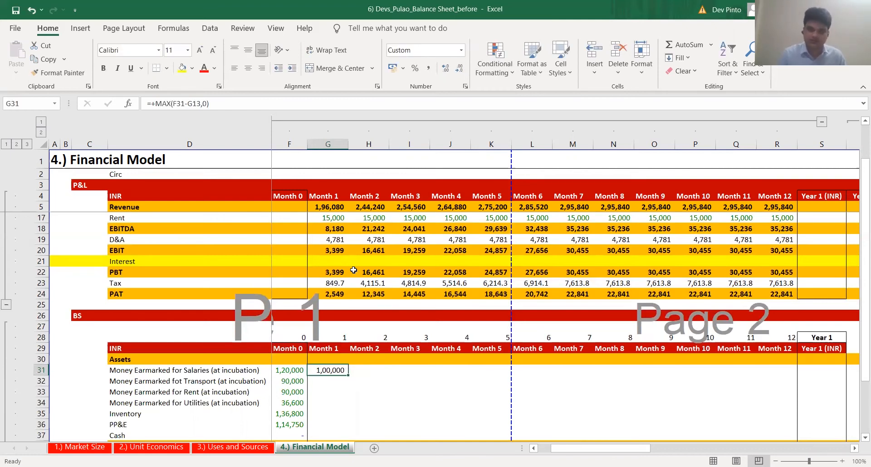
# Copy the zero-floored salaries formula from G31 across the row through Month 12
pyautogui.hotkey('ctrl', 'c')
pyautogui.hotkey('ctrl', 'Right')
pyautogui.press('Left')
pyautogui.hotkey('ctrl', 'shift', 'Left')
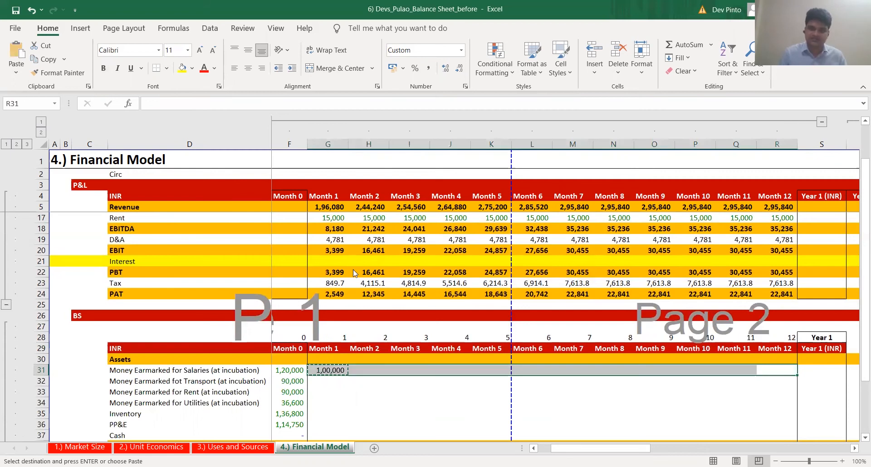
pyautogui.hotkey('ctrl', 'v')
pyautogui.press('Right')
pyautogui.press('Right')
pyautogui.press('Right')
pyautogui.press('Right')
pyautogui.press('F2')
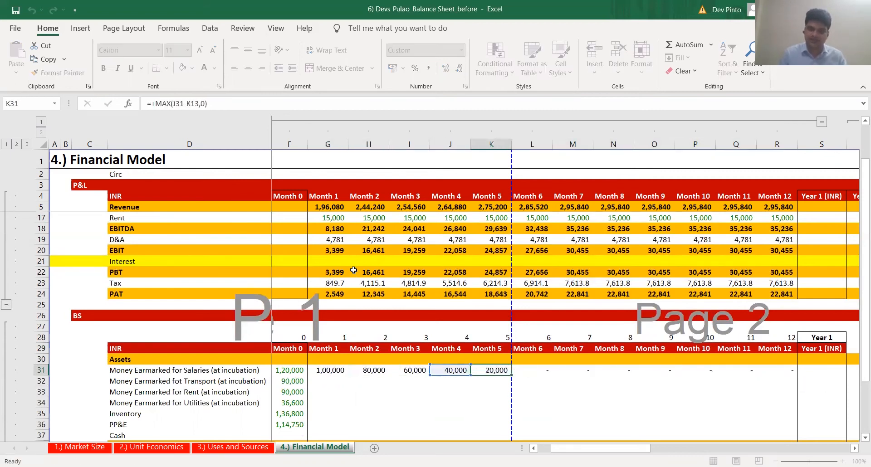
pyautogui.press('Escape')
# Remove the MAX wrapper from the Month 1 salaries formula in G31, leaving =+F31-G13
pyautogui.press('Left')
pyautogui.press('Left')
pyautogui.press('Left')
pyautogui.press('Left')
pyautogui.press('F2')
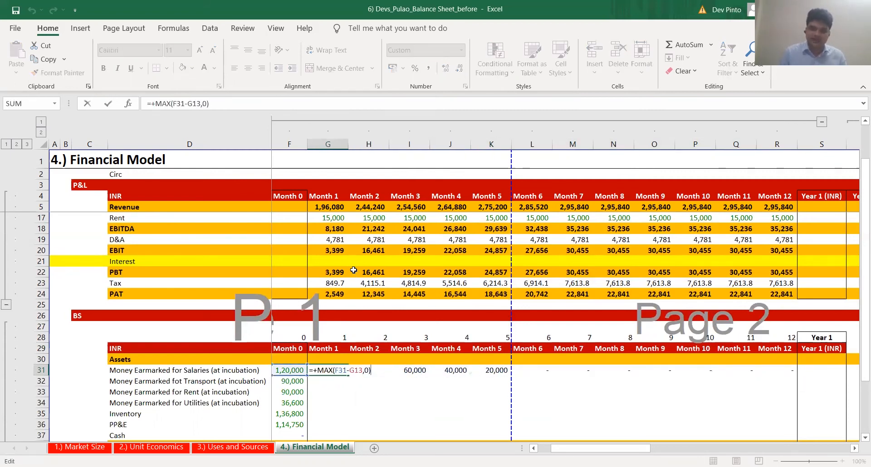
pyautogui.press('BackSpace')
pyautogui.press('BackSpace')
pyautogui.press('BackSpace')
pyautogui.press('Left')
pyautogui.press('Left')
pyautogui.press('Left')
pyautogui.press('Left')
pyautogui.press('Left')
pyautogui.press('Left')
pyautogui.press('Left')
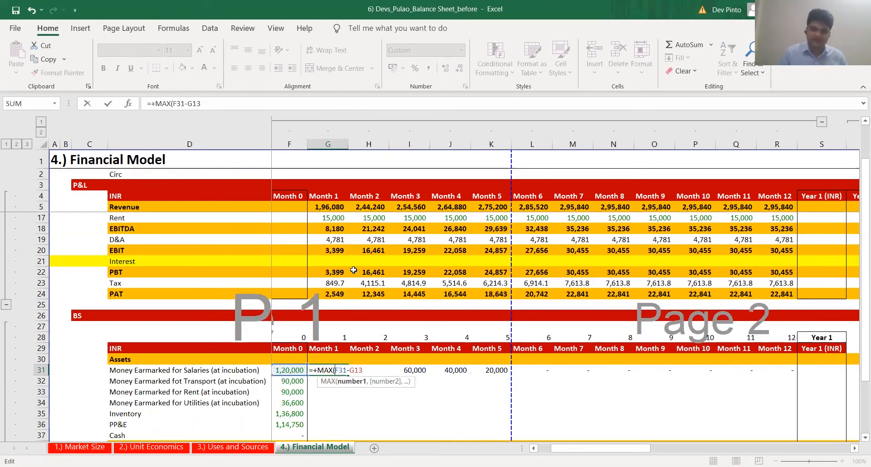
pyautogui.press('BackSpace')
pyautogui.press('BackSpace')
pyautogui.press('BackSpace')
pyautogui.press('BackSpace')
pyautogui.hotkey('ctrl', 'Return')
# Copy the unfloored salaries formula from G31 across Months 1 to 12 and check the row
pyautogui.hotkey('ctrl', 'c')
pyautogui.hotkey('ctrl', 'shift', 'Right')
pyautogui.hotkey('ctrl', 'v')
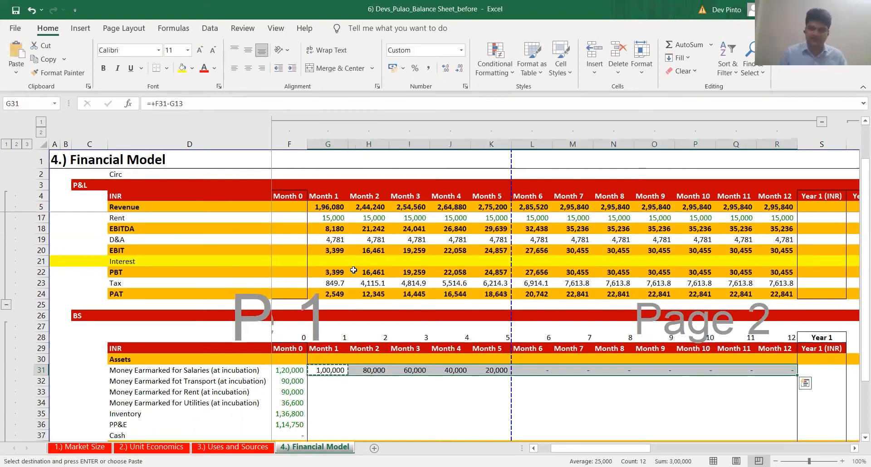
pyautogui.press('Right')
pyautogui.press('Right')
pyautogui.press('Right')
pyautogui.press('Right')
pyautogui.press('Right')
pyautogui.press('Right')
pyautogui.press('F2')
pyautogui.press('Escape')
pyautogui.press('Left')
pyautogui.press('Left')
pyautogui.press('Left')
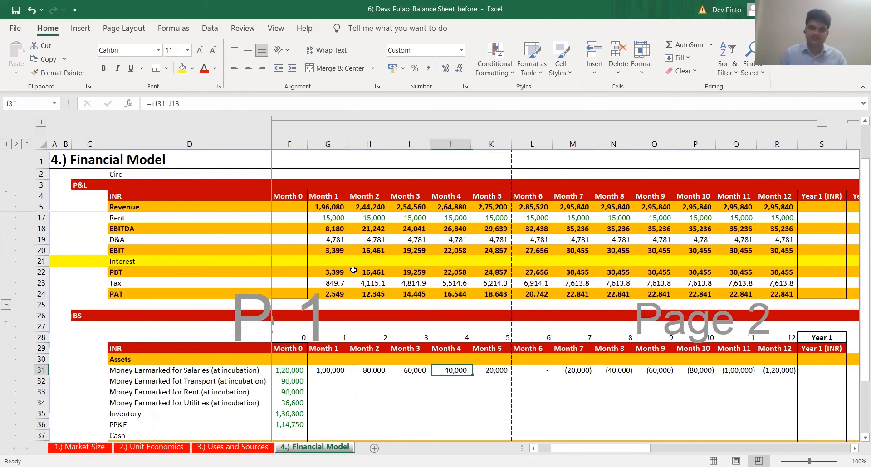
# Wrap the plain subtraction in G31 in MAX again, as =+MAX(F31-G13,0)
pyautogui.press('Left')
pyautogui.press('Left')
pyautogui.press('Left')
pyautogui.press('F2')
pyautogui.write('max')
pyautogui.press('Tab')
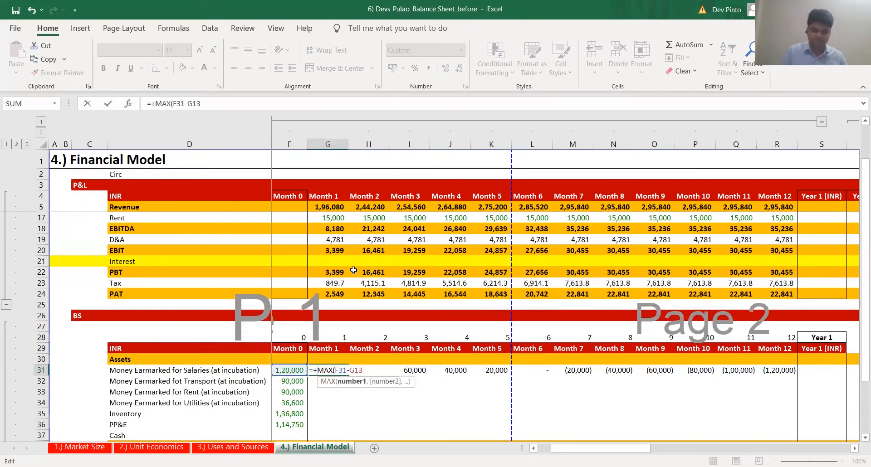
pyautogui.write(',0)')
pyautogui.hotkey('ctrl', 'Return')
# Fill the MAX formula from G31 across the Money Earmarked for Salaries row to Month 12
pyautogui.hotkey('ctrl', 'c')
pyautogui.hotkey('ctrl', 'shift', 'Right')
pyautogui.hotkey('ctrl', 'v')
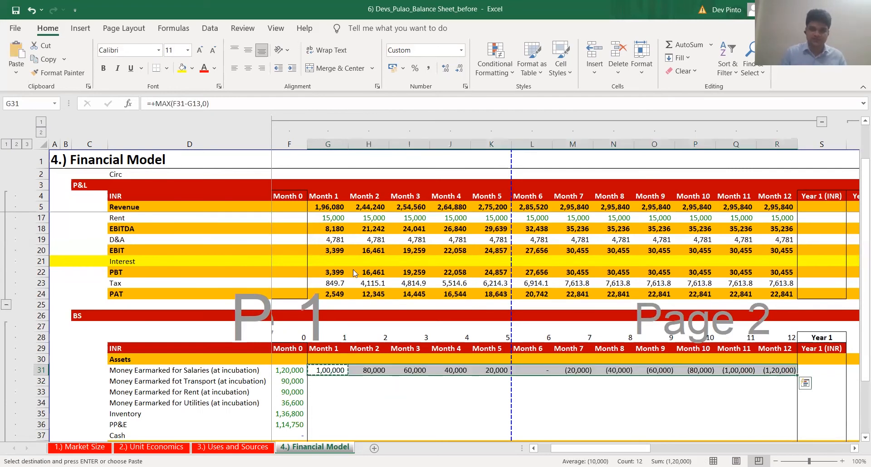
pyautogui.press('Return')
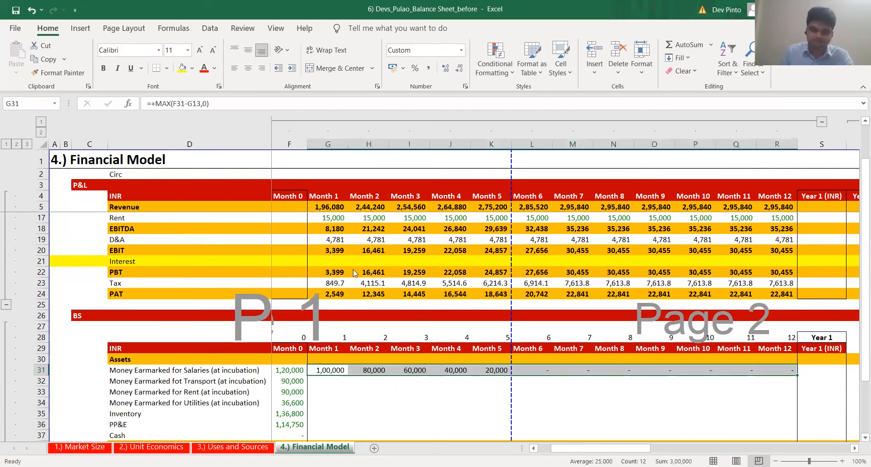
# Compare the P&L's Employee Costs row with the Month 1 Money Earmarked for Salaries balance
pyautogui.hotkey('alt', 'Tab')
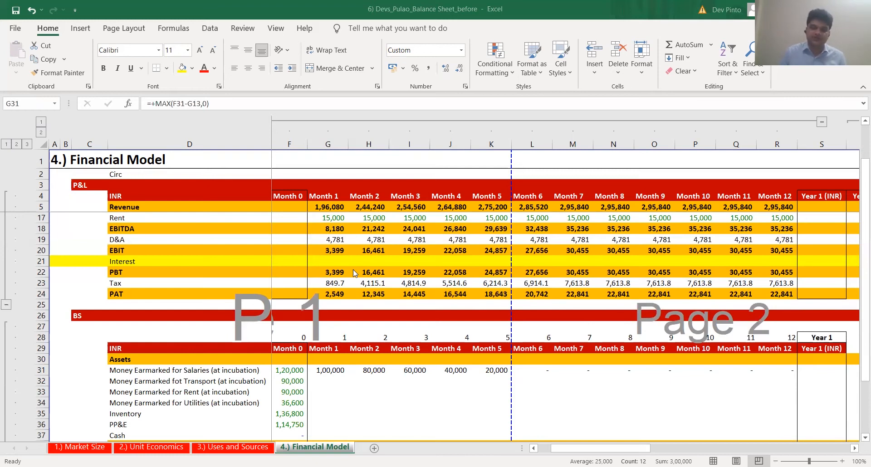
pyautogui.scroll(4, 329, 294)
pyautogui.click(329, 294)
pyautogui.scroll(-4, 329, 354)
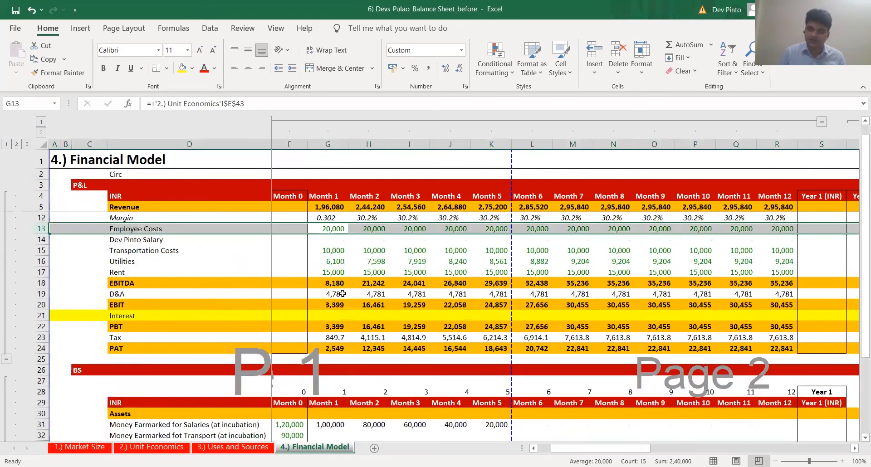
pyautogui.click(330, 358)
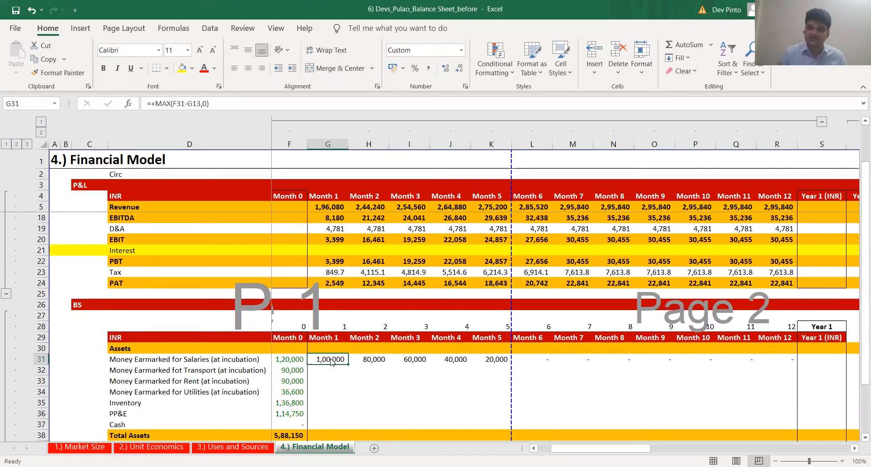
pyautogui.hotkey('alt', 'Tab')
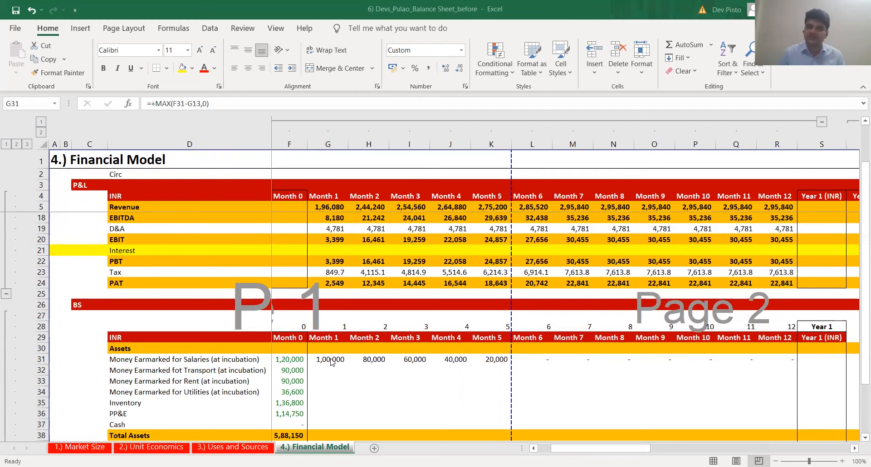
pyautogui.click(331, 362)
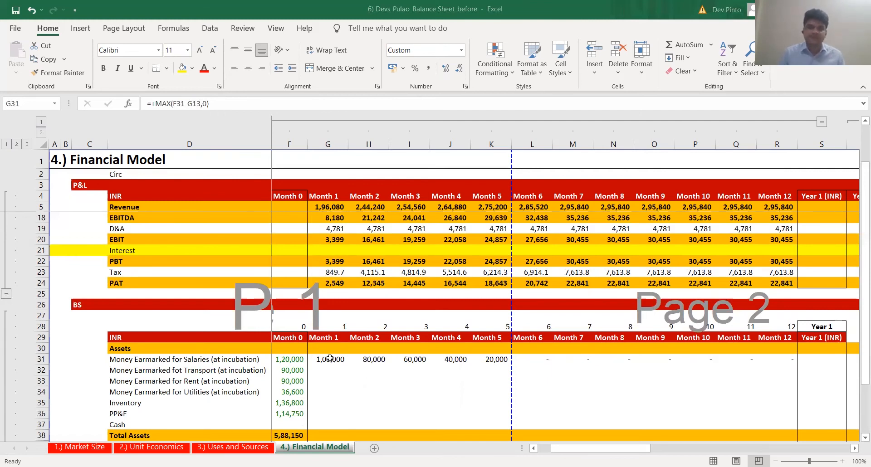
# Fill the Month 1 salaries formula down into the Money Earmarked for Transport cell G32
pyautogui.scroll(-1, 330, 358)
pyautogui.press('Left')
pyautogui.press('Down')
pyautogui.press('F2')
pyautogui.press('Tab')
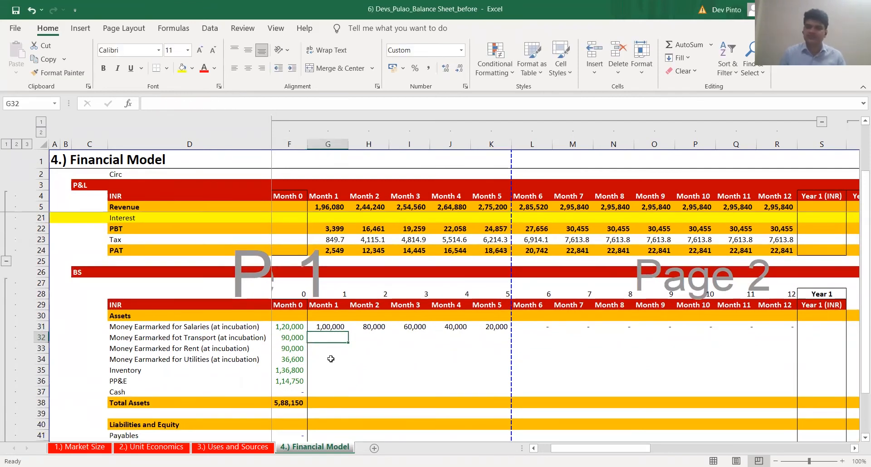
pyautogui.hotkey('shift', 'Up')
pyautogui.hotkey('ctrl', 'd')
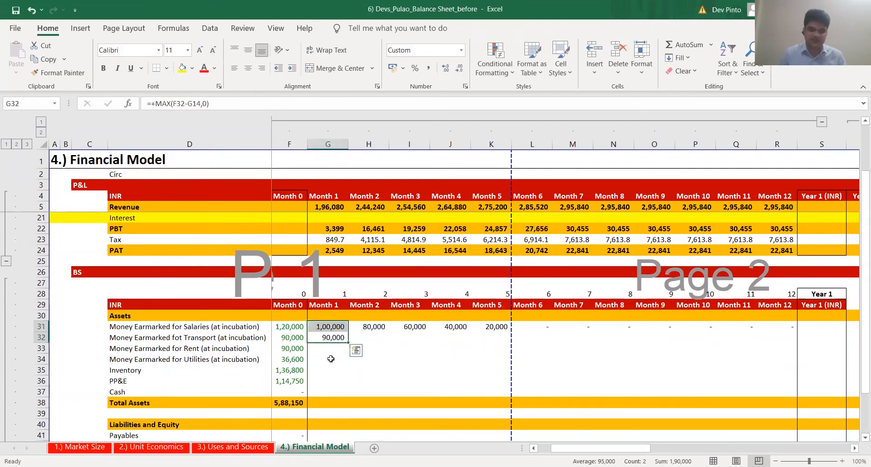
# Point the Month 1 transport formula to Transportation Costs in G15, as =+MAX(F32-G15,0)
pyautogui.press('Down')
pyautogui.press('Up')
pyautogui.press('F2')
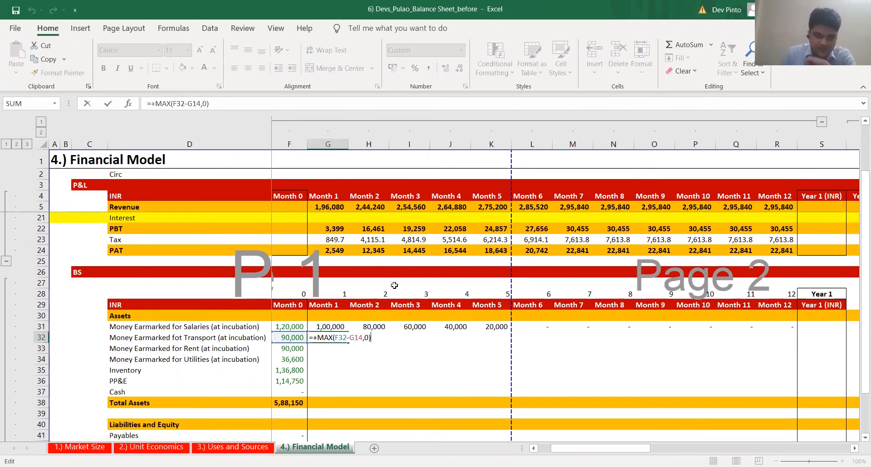
pyautogui.scroll(5, 394, 285)
pyautogui.scroll(-2, 394, 273)
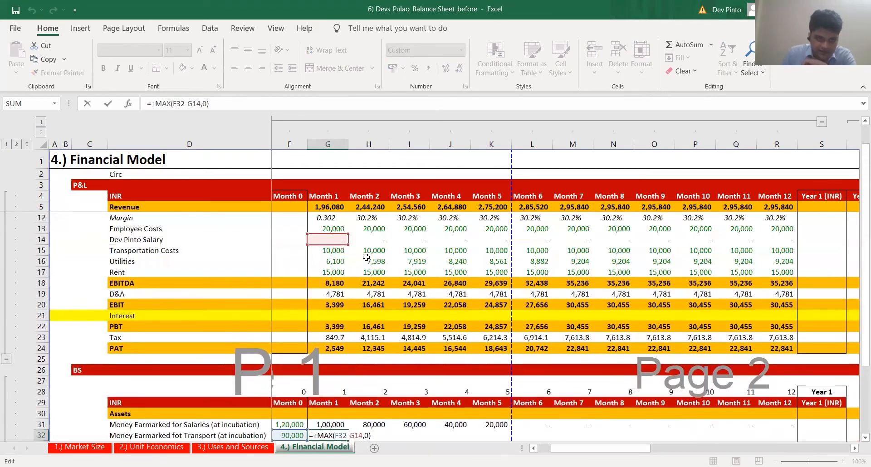
pyautogui.click(332, 250)
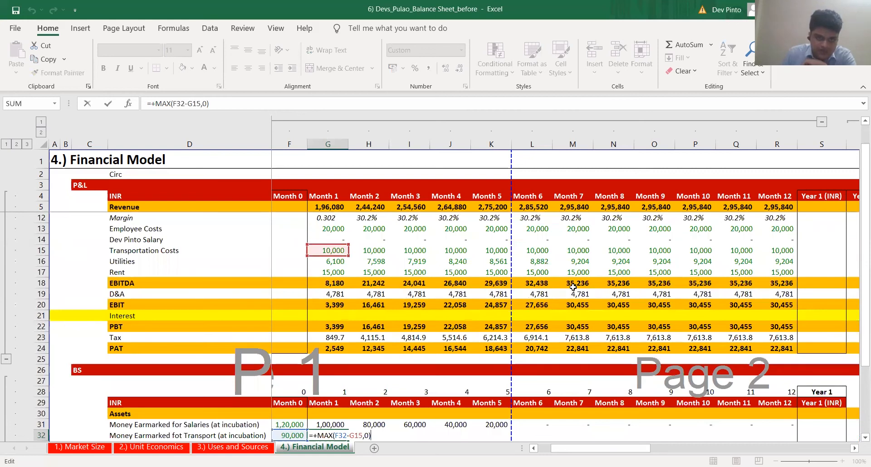
pyautogui.press('Return')
# Copy the Month 1 transport formula across the Money Earmarked for Transport row to Month 12
pyautogui.press('Up')
pyautogui.hotkey('ctrl', 'c')
pyautogui.hotkey('ctrl', 'shift', 'Right')
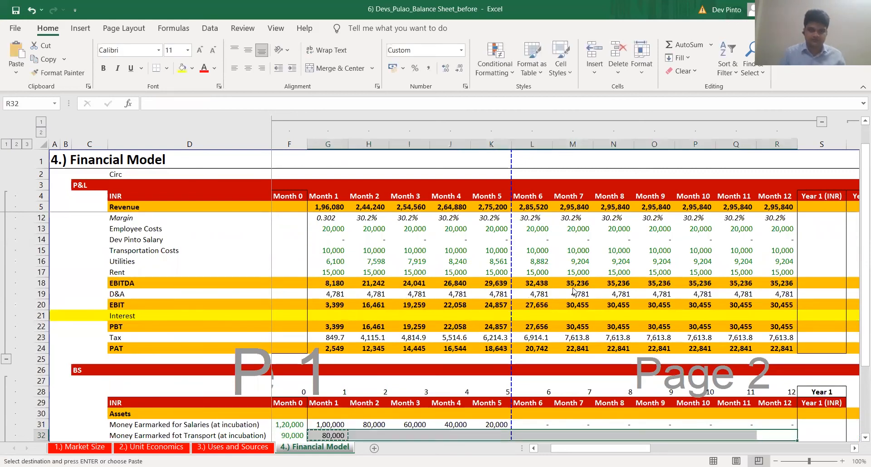
pyautogui.press('Return')
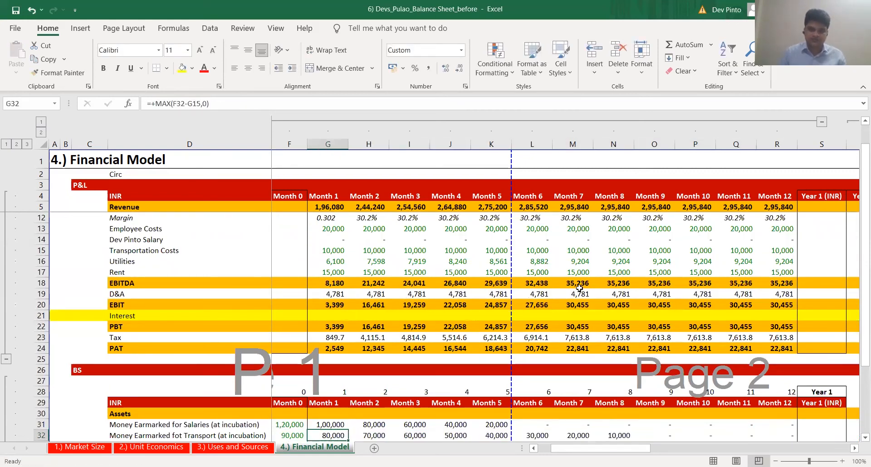
# Examine the copied transport formulas around Months 6 to 8 and their cell references
pyautogui.scroll(-1, 579, 288)
pyautogui.press('Right')
pyautogui.press('Right')
pyautogui.press('Right')
pyautogui.press('Right')
pyautogui.press('Right')
pyautogui.press('F2')
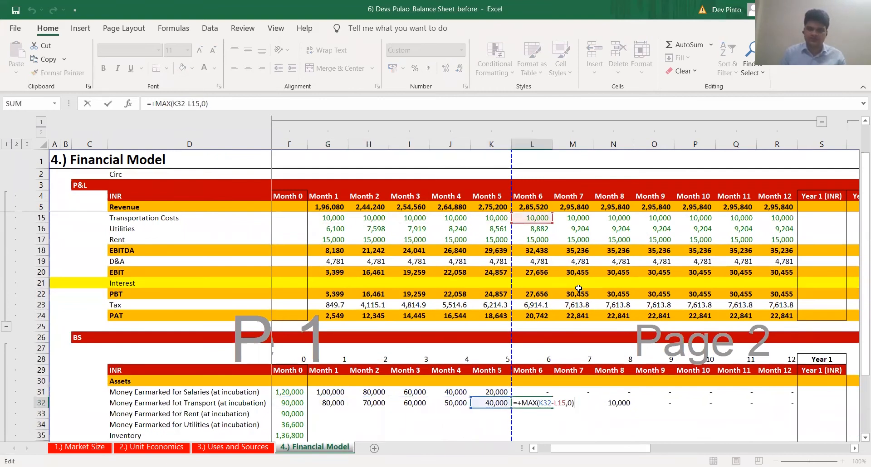
pyautogui.press('Escape')
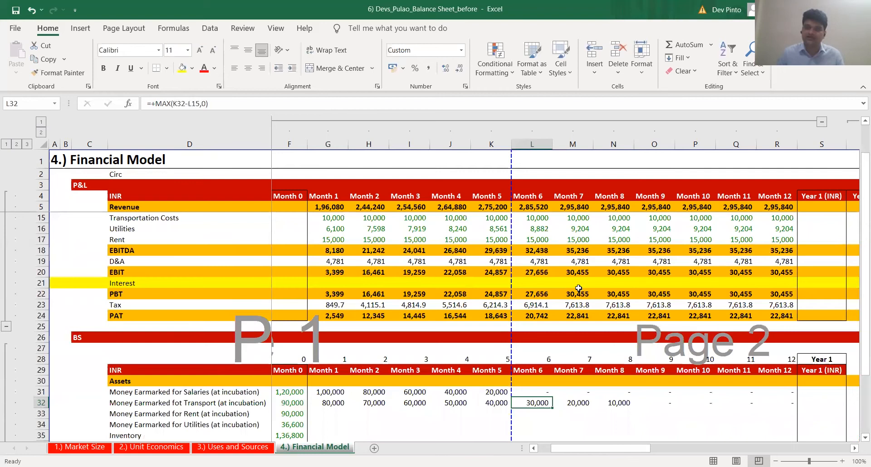
pyautogui.press('Right')
pyautogui.press('Right')
pyautogui.press('F2')
pyautogui.press('Escape')
pyautogui.press('Right')
pyautogui.press('Left')
pyautogui.press('F2')
pyautogui.press('Escape')
pyautogui.press('Left')
# Calculate Month 1 Money Earmarked for Rent in G33 from the formula above, using the P&L's Rent, =+MAX(F33-G17,0)
pyautogui.press('Left')
pyautogui.press('F2')
pyautogui.press('Escape')
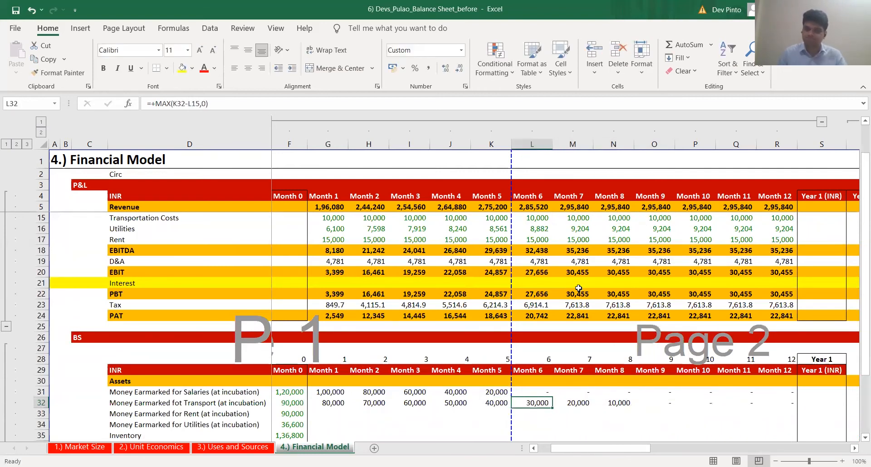
pyautogui.press('Left')
pyautogui.press('Left')
pyautogui.press('Left')
pyautogui.press('Left')
pyautogui.press('Left')
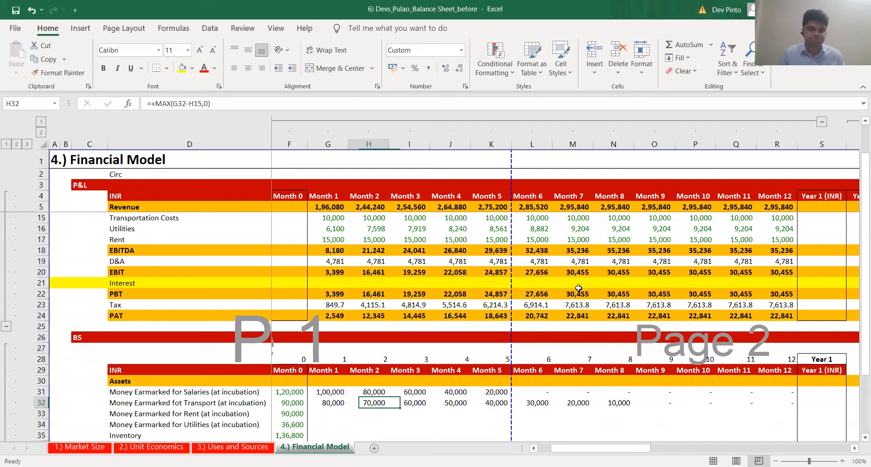
pyautogui.hotkey('shift', 'Down')
pyautogui.hotkey('ctrl', 'd')
pyautogui.press('F2')
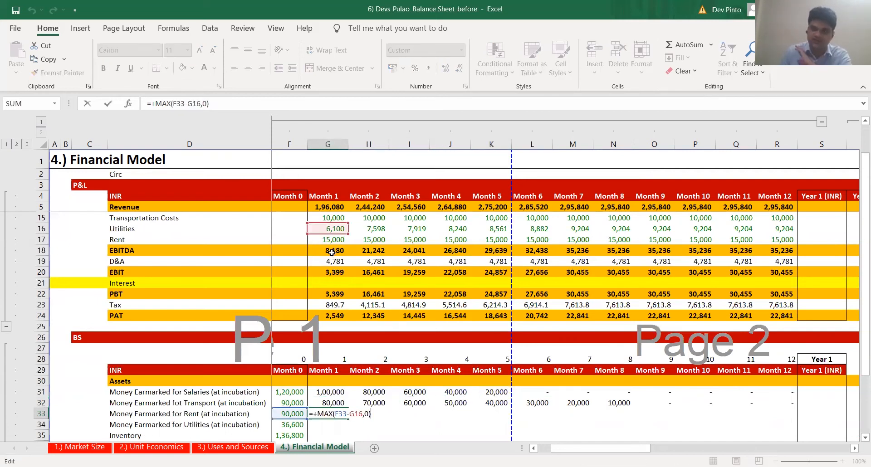
pyautogui.moveTo(321, 234); pyautogui.dragTo(324, 239)
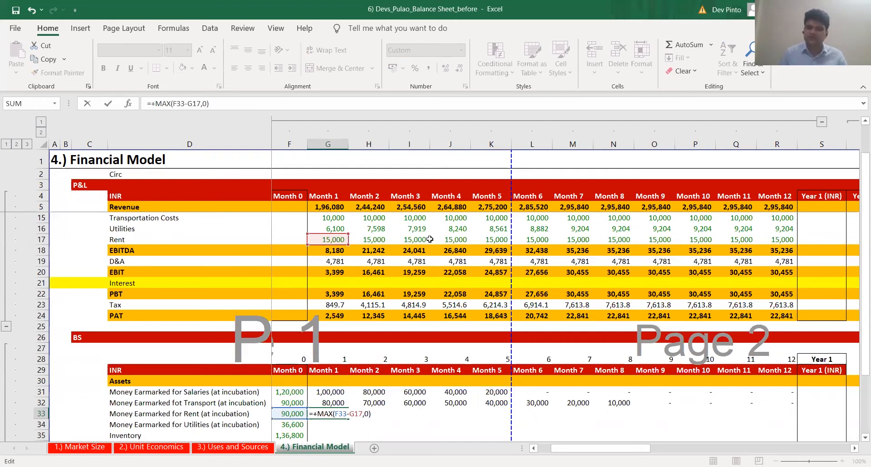
pyautogui.press('Return')
# Paste only the Month 1 rent formula across the Money Earmarked for Rent row to Month 12
pyautogui.press('Up')
pyautogui.hotkey('ctrl', 'c')
# Calculate Month 1 Money Earmarked for Utilities in G34 as =+MAX(F34-G16,0)
pyautogui.press('Up')
pyautogui.hotkey('ctrl', 'Right')
pyautogui.press('Down')
pyautogui.hotkey('ctrl', 'shift', 'Left')
pyautogui.hotkey('ctrl', 'alt', 'v')
pyautogui.press('f')
pyautogui.press('Return')
pyautogui.press('Down')
pyautogui.hotkey('ctrl', 'Left')
pyautogui.press('Right')
pyautogui.write('=+MAX(F34-G16,0)')
# Paste only the Month 1 utilities formula across the Money Earmarked for Utilities row to Month 12
pyautogui.press('Return')
pyautogui.press('Up')
pyautogui.hotkey('ctrl', 'c')
pyautogui.press('Up')
pyautogui.hotkey('ctrl', 'Right')
pyautogui.press('Down')
pyautogui.hotkey('ctrl', 'shift', 'Left')
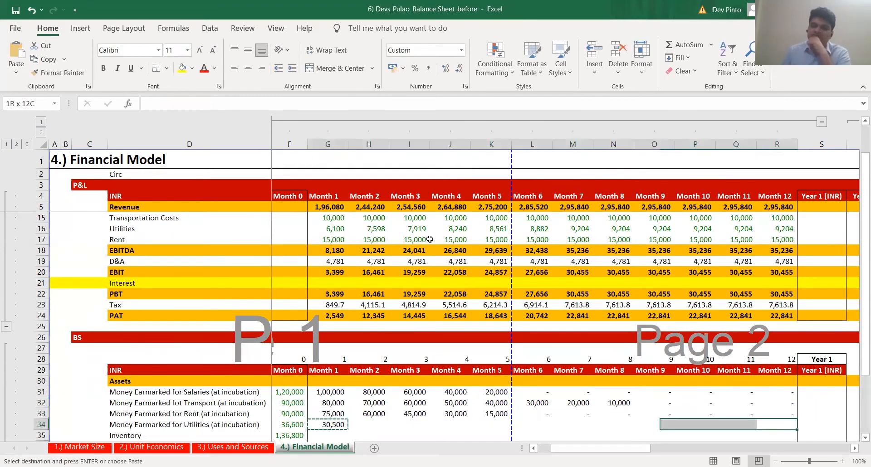
pyautogui.hotkey('ctrl', 'alt', 'v')
pyautogui.press('f')
pyautogui.press('Return')
# Examine the Money Earmarked for Utilities balances and formulas around Months 3 to 6
pyautogui.press('Left')
pyautogui.press('Left')
pyautogui.press('Left')
pyautogui.press('Left')
pyautogui.press('Left')
pyautogui.press('Left')
pyautogui.press('Left')
pyautogui.press('Right')
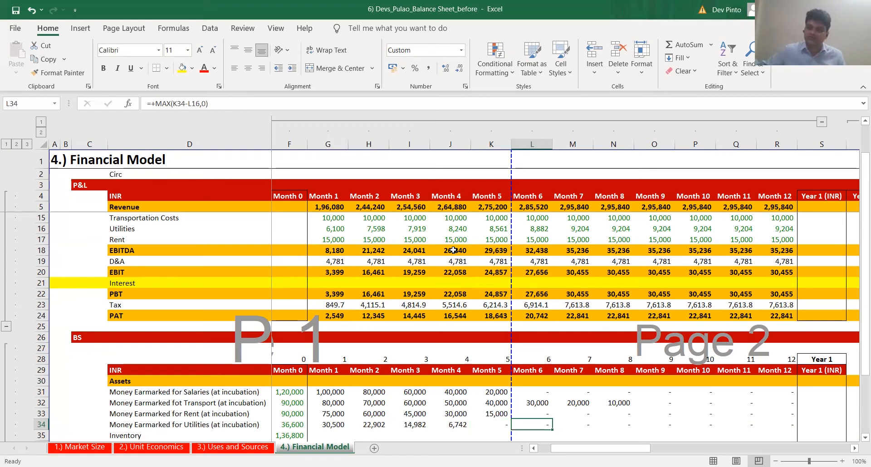
pyautogui.press('Left')
pyautogui.press('Left')
pyautogui.press('Left')
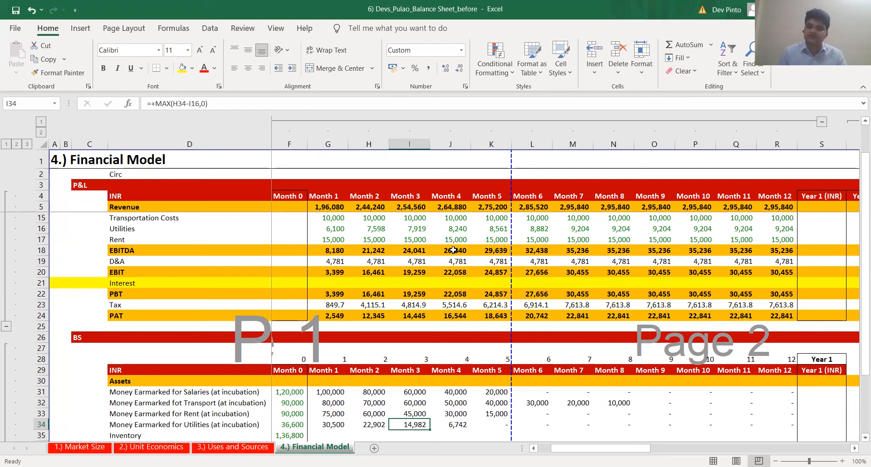
pyautogui.press('Right')
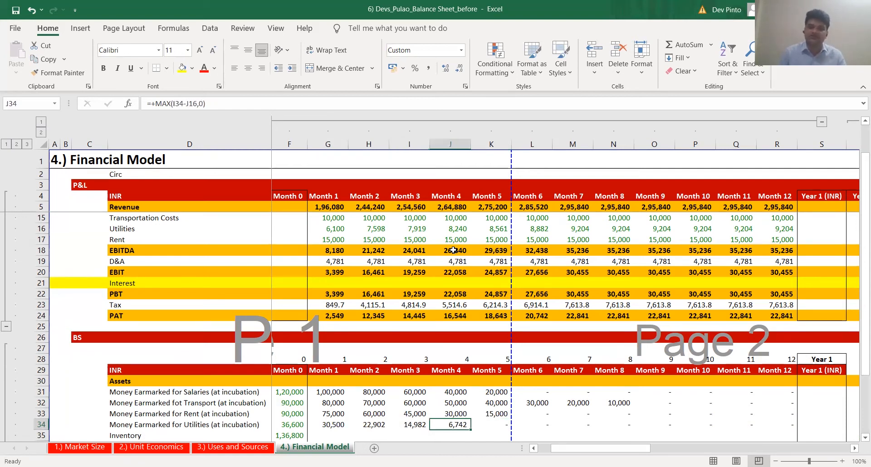
# Highlight the balance sheet's PP&E and Cash rows, 36 and 37, in yellow
pyautogui.scroll(-2, 454, 250)
pyautogui.press('Left')
pyautogui.press('Left')
pyautogui.press('Down')
pyautogui.press('Down')
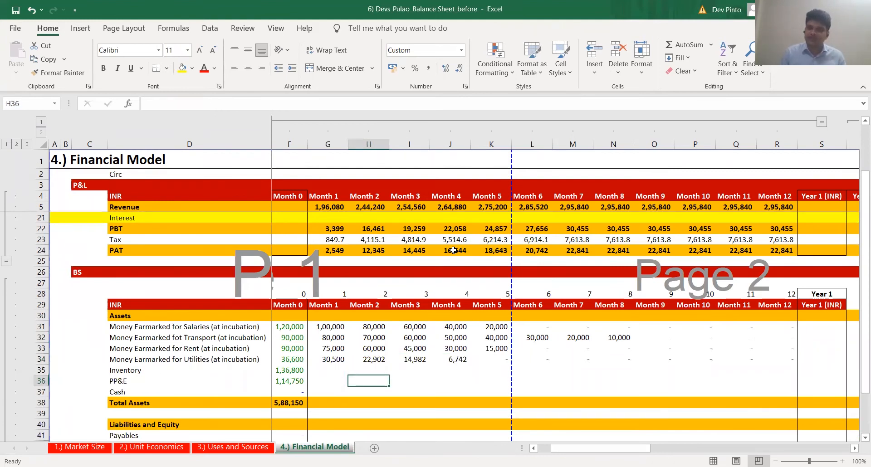
pyautogui.hotkey('shift', 'space')
pyautogui.hotkey('shift', 'Down')
pyautogui.press('F4')
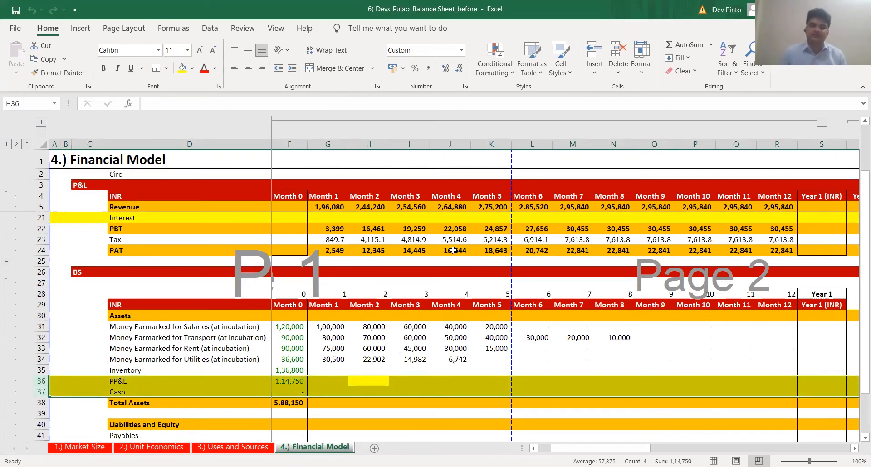
pyautogui.press('Up')
pyautogui.press('Left')
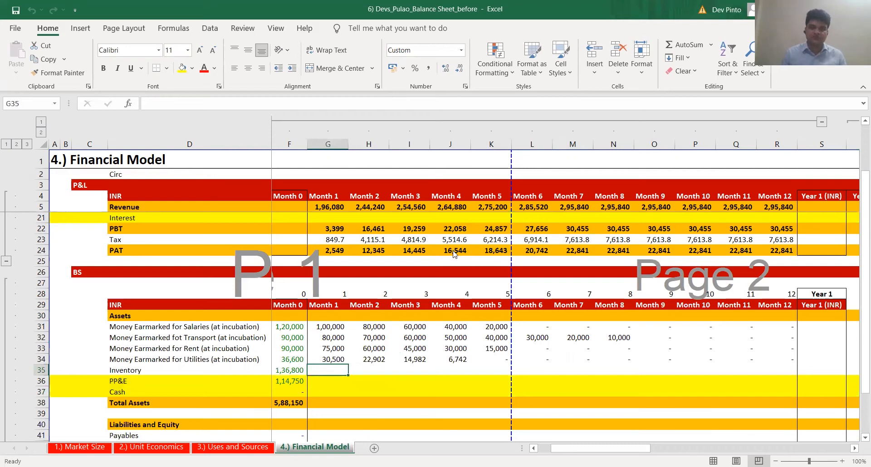
pyautogui.hotkey('ctrl', 'pageup')
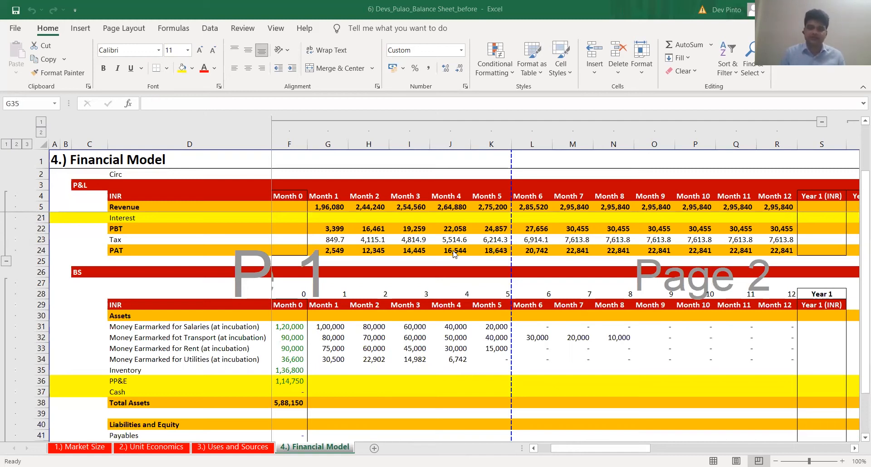
# Duplicate the Key Ratios section header row into row 108 below the last section
pyautogui.scroll(-6, 291, 293)
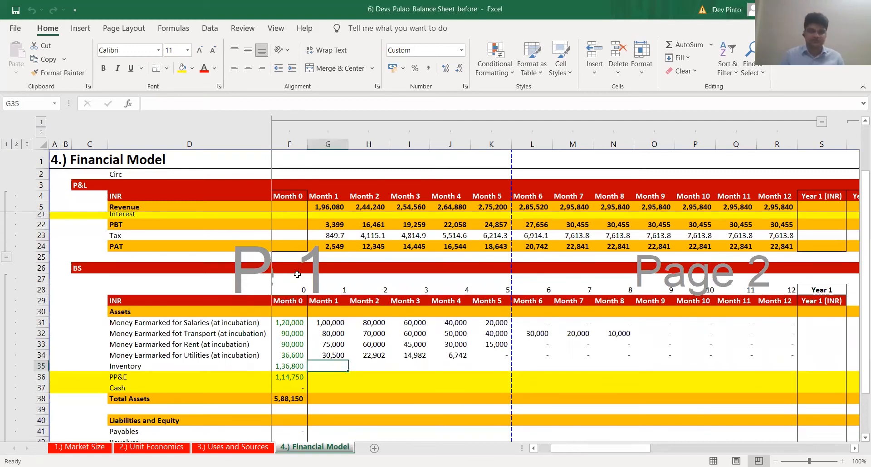
pyautogui.scroll(-1, 291, 293)
pyautogui.click(278, 338)
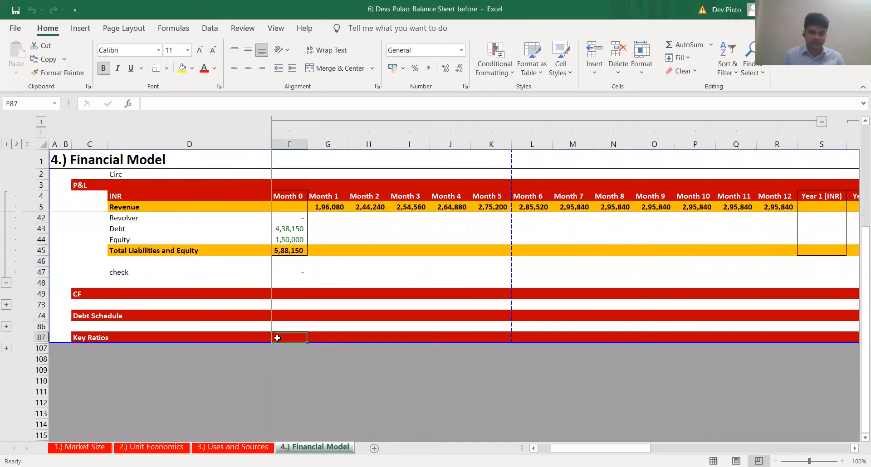
pyautogui.hotkey('shift', 'space')
pyautogui.hotkey('ctrl', 'c')
pyautogui.click(82, 360)
pyautogui.hotkey('ctrl', 'Left')
pyautogui.press('Return')
# Rename the copied section header in C108 as Balance Sheet Schedule
pyautogui.click(82, 359)
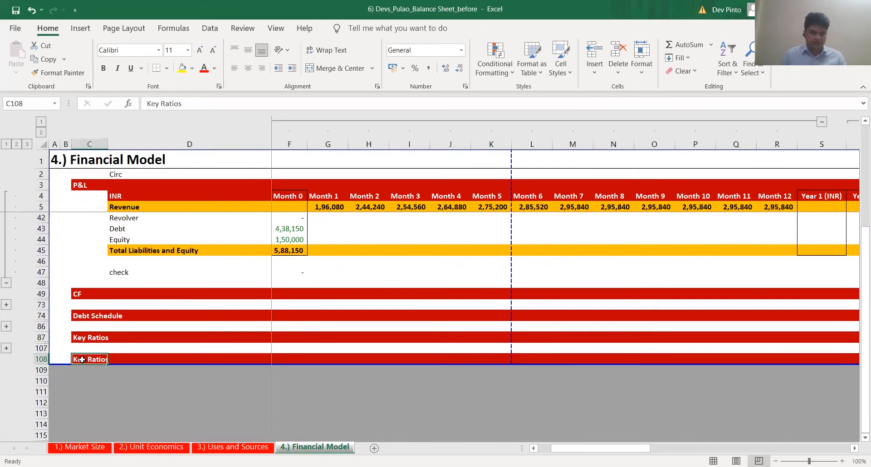
pyautogui.doubleClick(82, 360)
pyautogui.hotkey('ctrl', 'shift', 'Left')
pyautogui.hotkey('ctrl', 'shift', 'Left')
pyautogui.write('Bal')
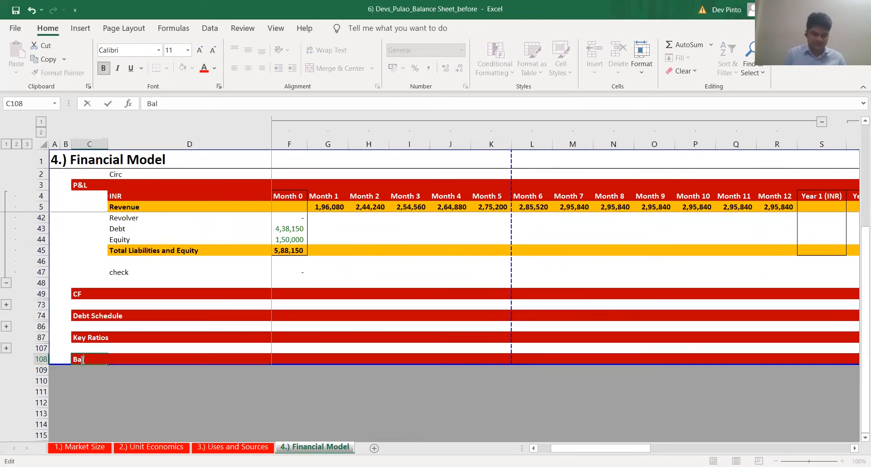
pyautogui.write('ance SHeet Schedule')
pyautogui.hotkey('ctrl', 'Return')
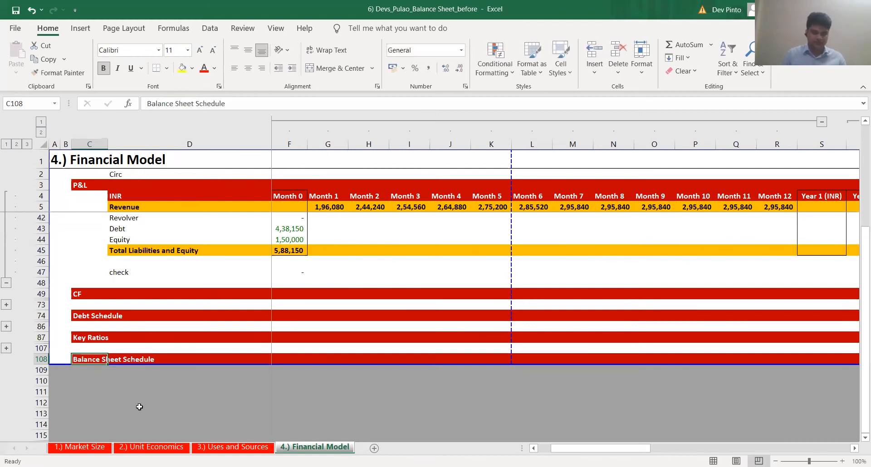
# Extend the sheet's page area down to row 114 to make room beneath the Balance Sheet Schedule header
pyautogui.scroll(-1, 136, 404)
pyautogui.moveTo(167, 346); pyautogui.dragTo(166, 396)
pyautogui.click(153, 340)
# Copy the Month 0 to Month 12 headings from row 4 into row 109 of the Balance Sheet Schedule, starting at F109
pyautogui.click(304, 192)
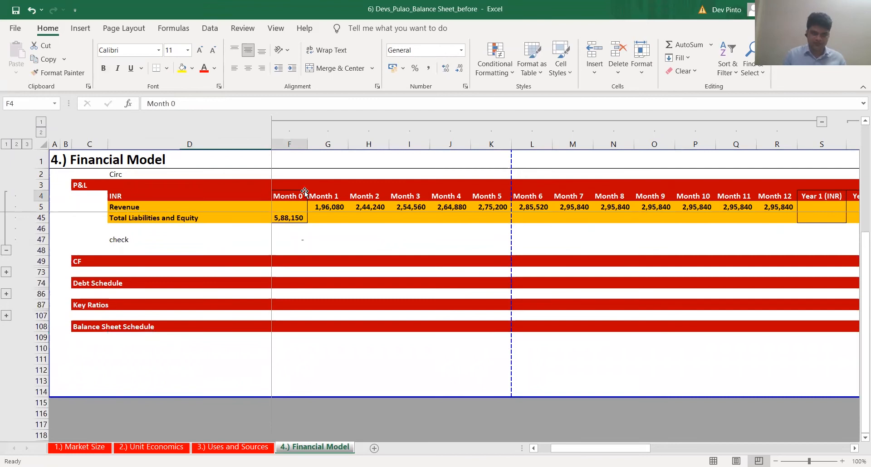
pyautogui.hotkey('shift', 'Right')
pyautogui.hotkey('shift', 'Right')
pyautogui.hotkey('shift', 'Right')
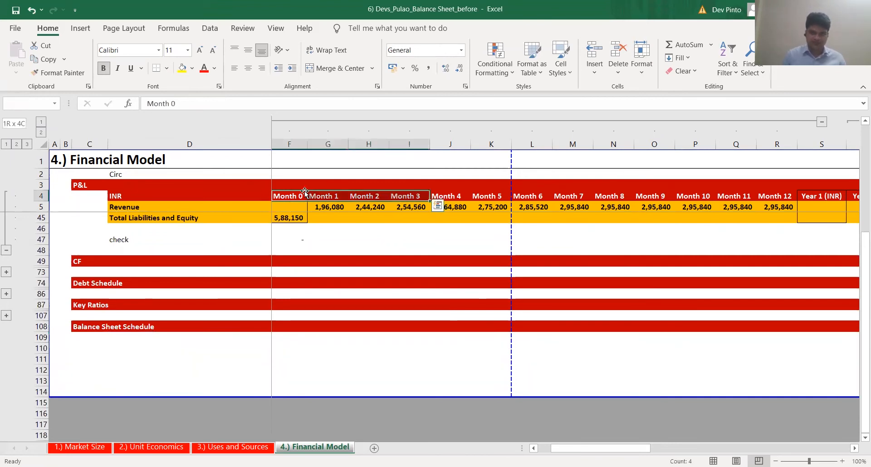
pyautogui.hotkey('shift', 'Right')
pyautogui.hotkey('shift', 'Right')
pyautogui.hotkey('shift', 'Right')
pyautogui.hotkey('shift', 'Right')
pyautogui.hotkey('shift', 'Right')
pyautogui.hotkey('shift', 'Right')
pyautogui.hotkey('shift', 'Right')
pyautogui.hotkey('shift', 'Right')
pyautogui.hotkey('shift', 'Right')
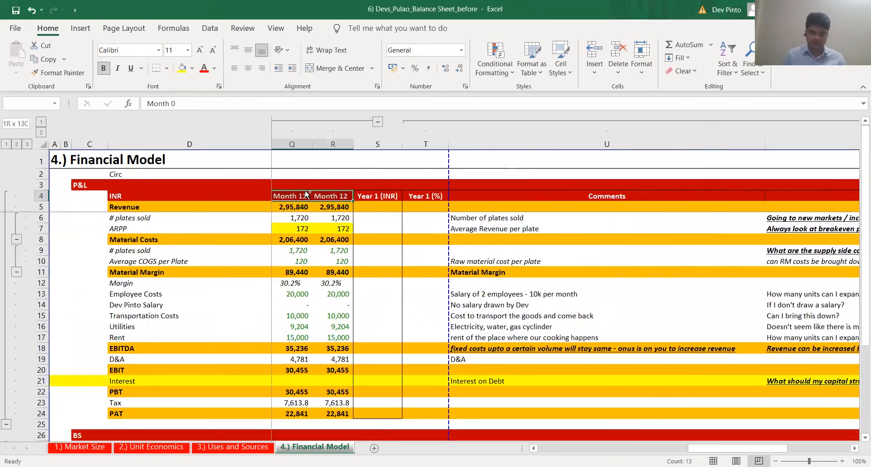
pyautogui.hotkey('ctrl', 'c')
pyautogui.hotkey('ctrl', 'Left')
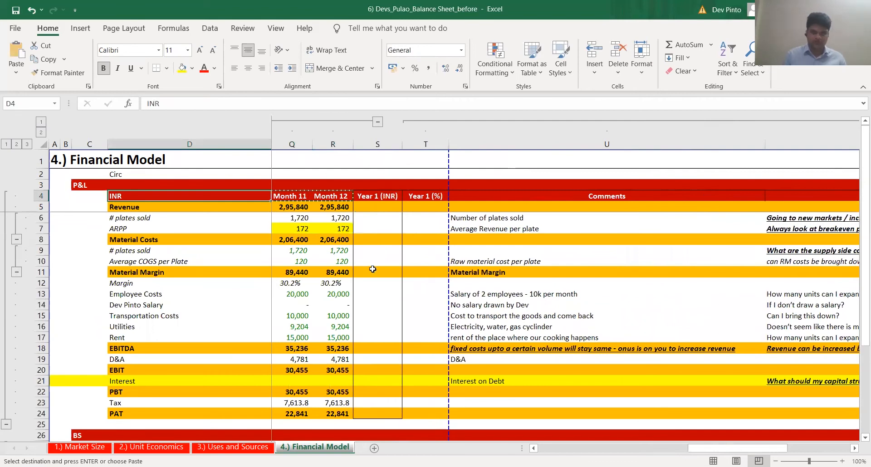
pyautogui.press('Right')
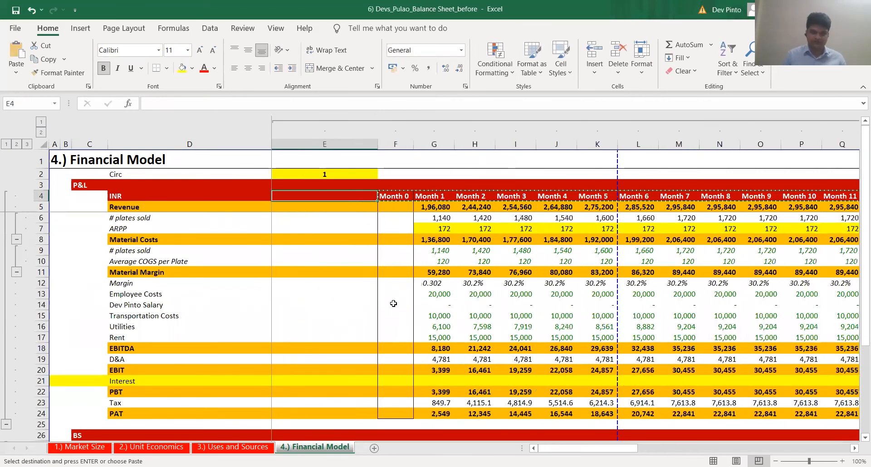
pyautogui.scroll(-14, 456, 307)
pyautogui.click(455, 307)
pyautogui.press('Left')
pyautogui.press('Left')
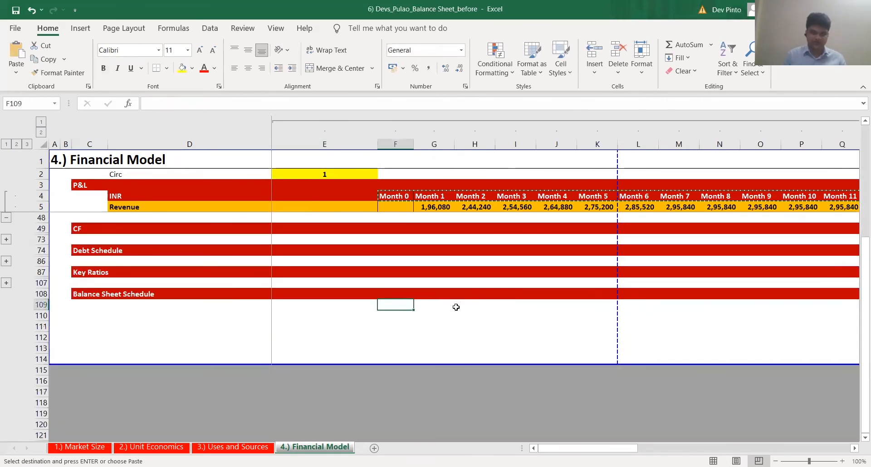
pyautogui.hotkey('ctrl', 'v')
# Label D110 Beginning Inventory and make it bold and underlined
pyautogui.press('Left')
pyautogui.press('Left')
pyautogui.press('Down')
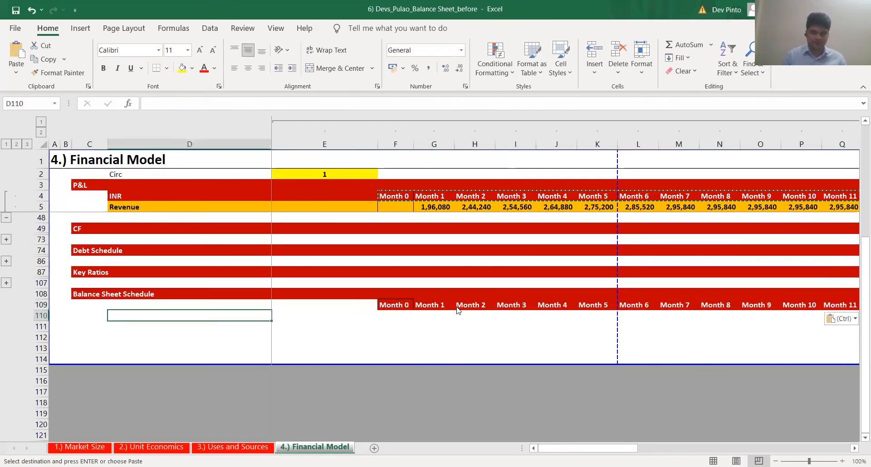
pyautogui.hotkey('alt', 'Tab')
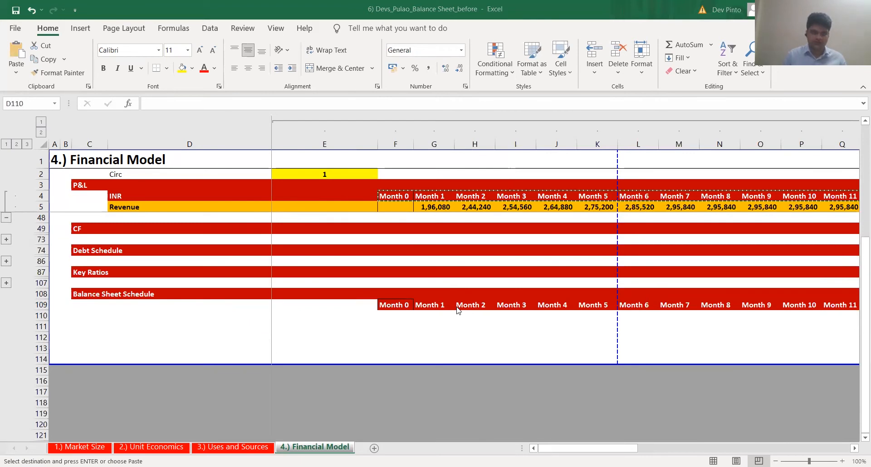
pyautogui.hotkey('alt', 'Tab')
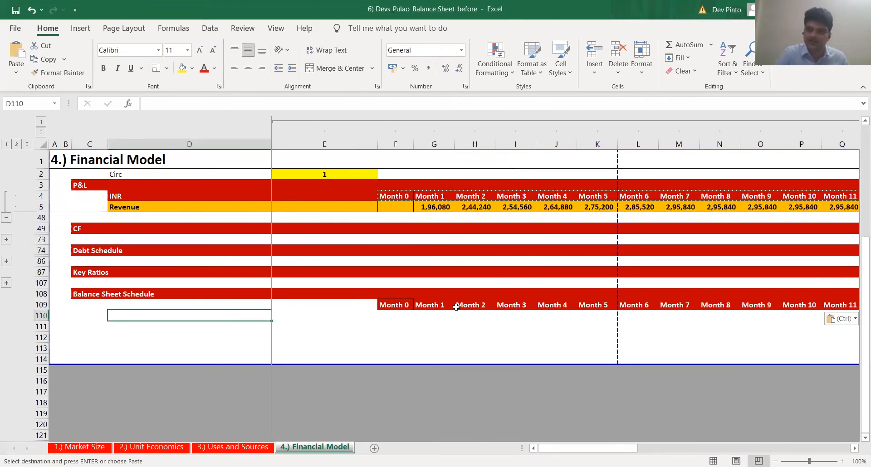
pyautogui.write('Beginning Inventory')
pyautogui.hotkey('ctrl', 'Return')
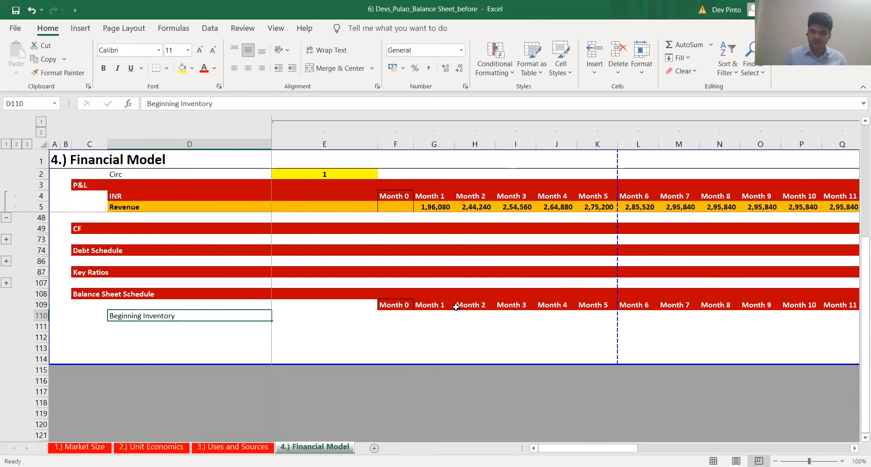
pyautogui.hotkey('ctrl', 'b')
pyautogui.hotkey('ctrl', 'u')
# Add the label Plus: Purchases of Raw Material in D111
pyautogui.press('Down')
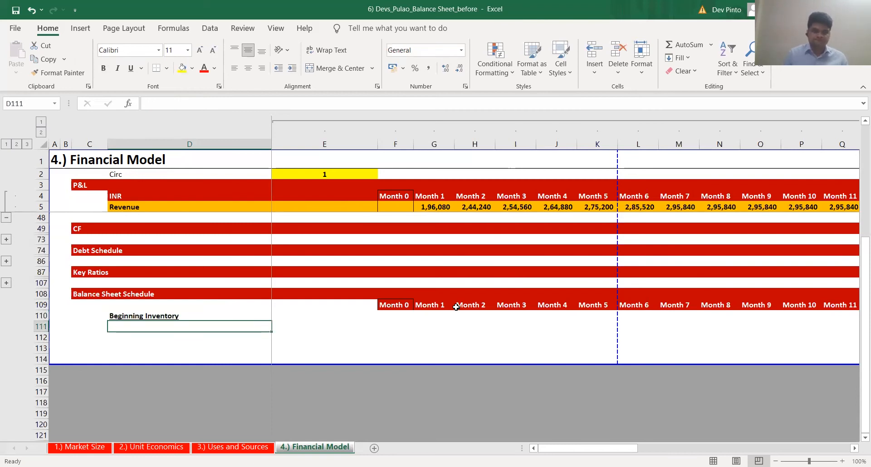
pyautogui.write('Plus')
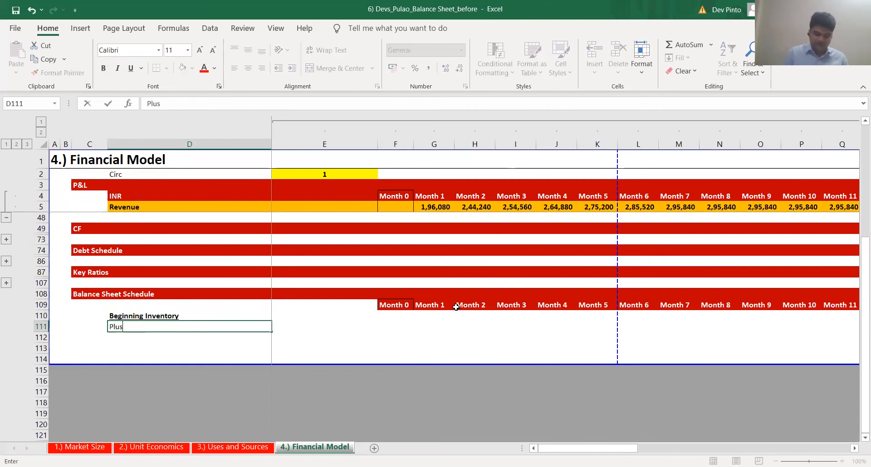
pyautogui.write(': Purch')
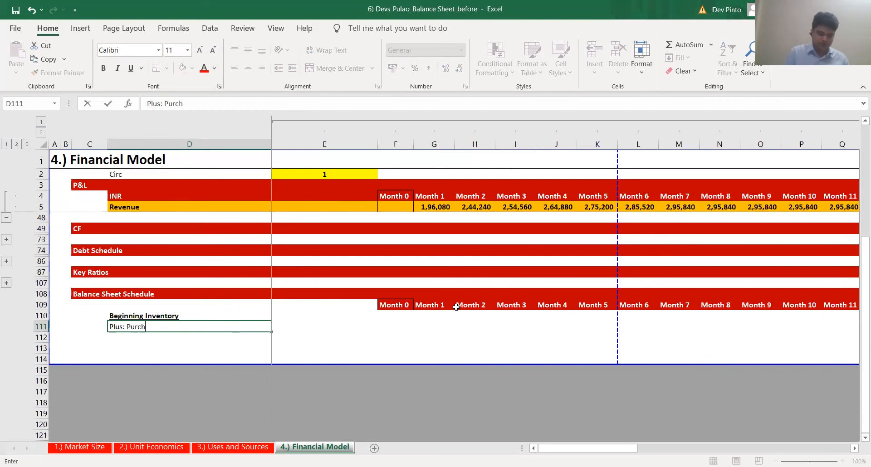
pyautogui.write('ases of Raw')
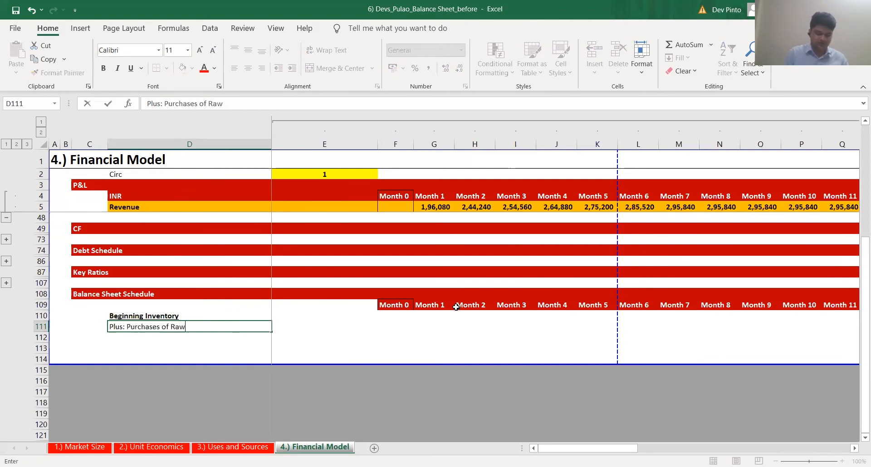
pyautogui.write(' Material')
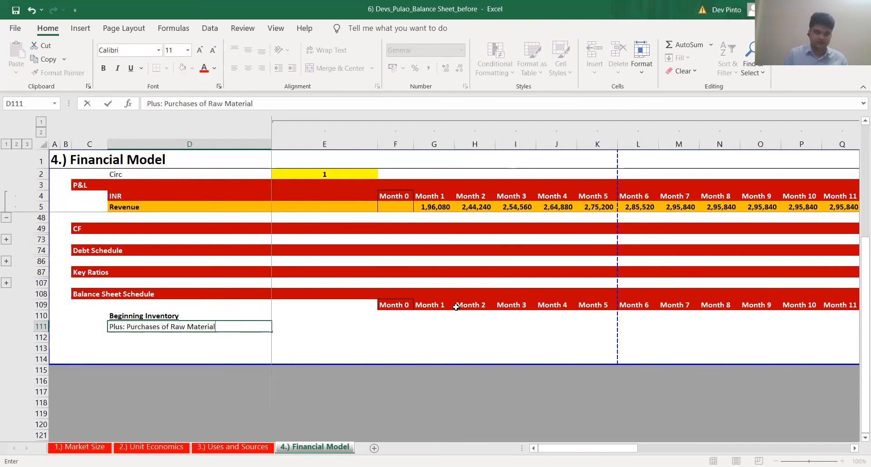
pyautogui.hotkey('ctrl', 'Return')
# Add the label Less: Material Costs (COGS) in D112
pyautogui.press('Down')
pyautogui.write('Le')
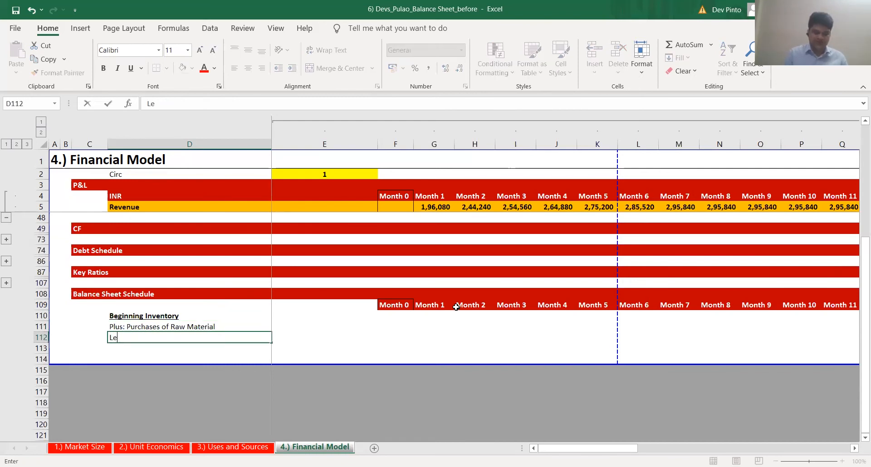
pyautogui.write('ss: Material COsts')
pyautogui.press('F2')
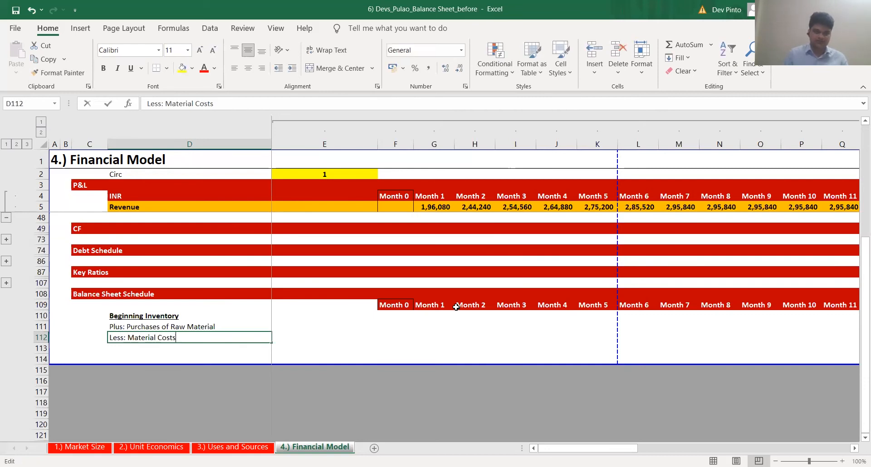
pyautogui.write('(C)')
pyautogui.write('OGS')
pyautogui.press('Return')
# Copy the Beginning Inventory label to D113 and change it to Ending Inventory
pyautogui.press('Up')
pyautogui.press('Up')
pyautogui.press('Up')
pyautogui.hotkey('ctrl', 'c')
pyautogui.press('Down')
pyautogui.press('Down')
pyautogui.press('Down')
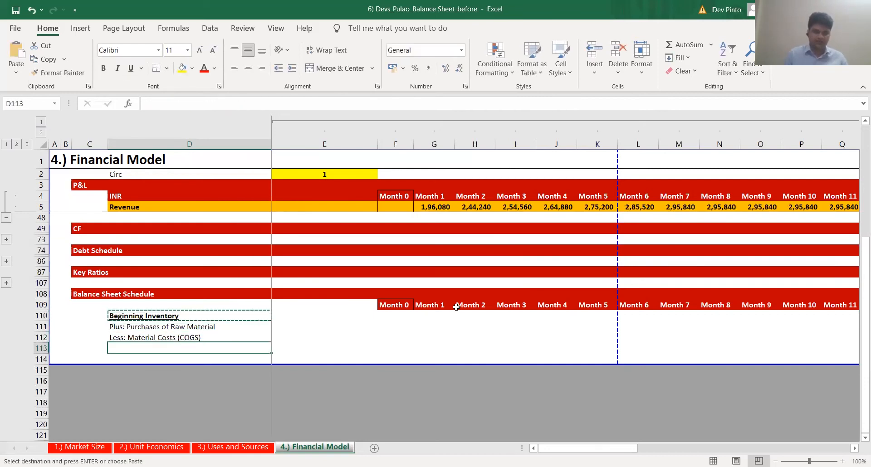
pyautogui.hotkey('ctrl', 'v')
pyautogui.press('F2')
pyautogui.hotkey('ctrl', 'shift', 'Right')
pyautogui.write('Ending')
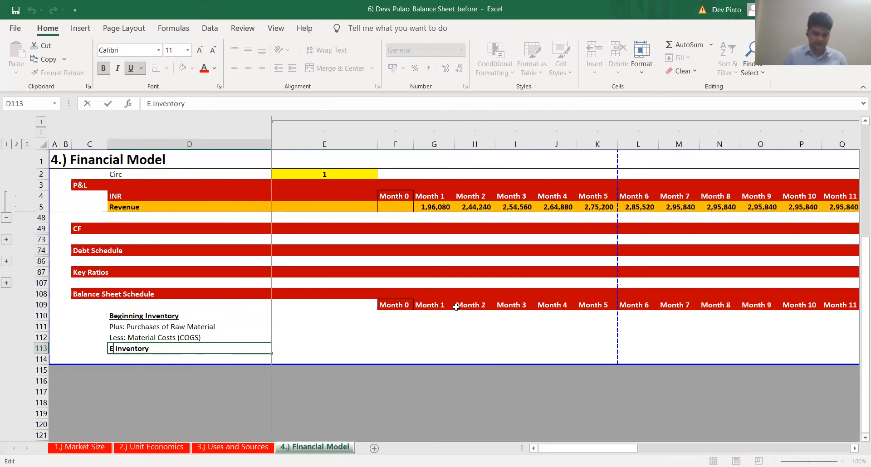
pyautogui.hotkey('ctrl', 'Return')
# Apply only the formatting of the Total Liabilities and Equity row to the Ending Inventory row 113
pyautogui.press('Right')
pyautogui.press('Right')
pyautogui.press('Right')
pyautogui.press('Left')
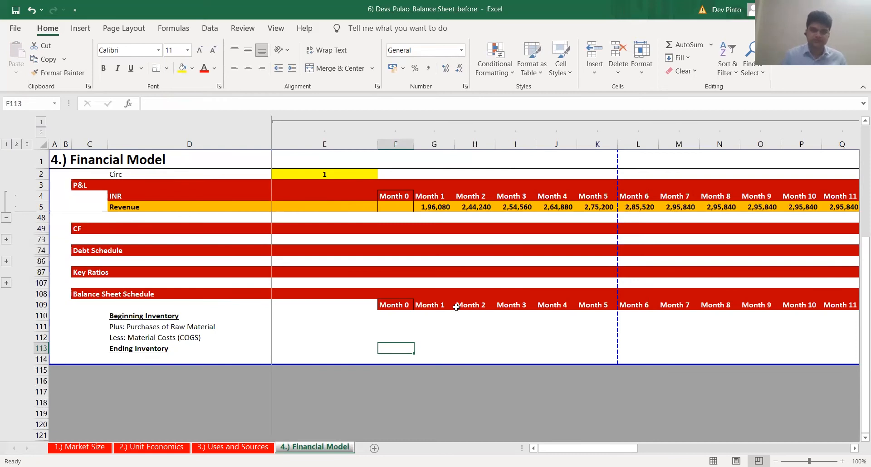
pyautogui.scroll(1, 410, 254)
pyautogui.click(416, 219)
pyautogui.hotkey('shift', 'space')
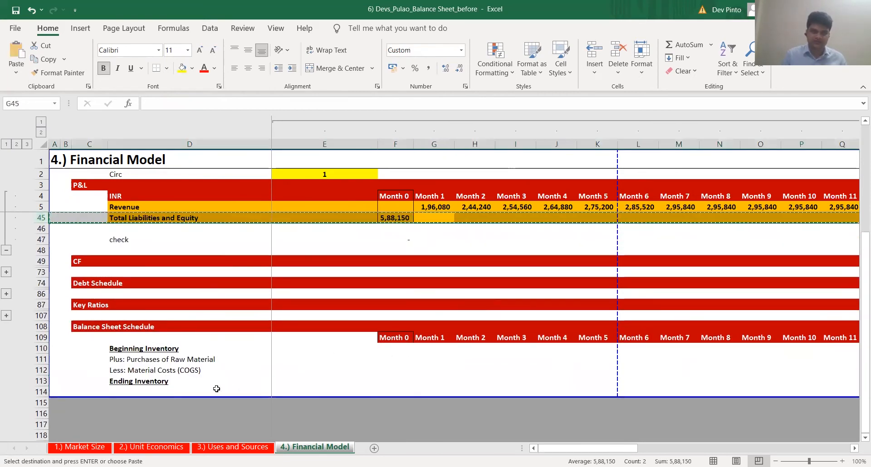
pyautogui.hotkey('ctrl', 'c')
pyautogui.click(205, 383)
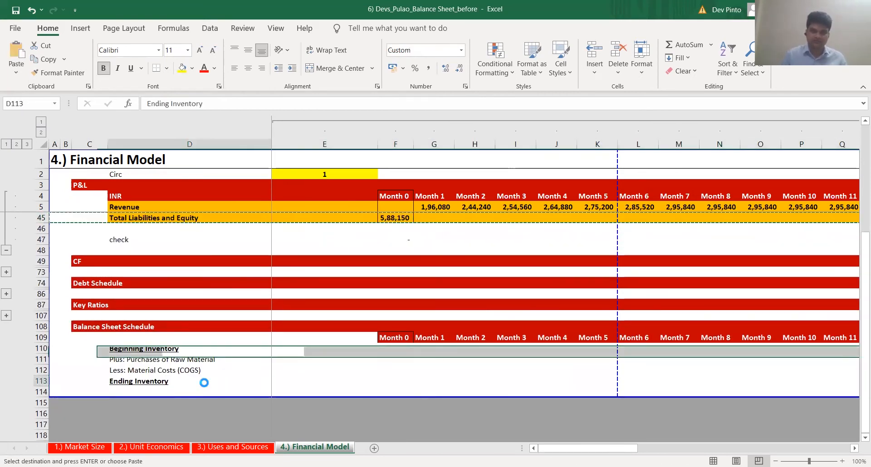
pyautogui.hotkey('shift', 'space')
pyautogui.hotkey('ctrl', 'alt', 'v')
pyautogui.press('t')
pyautogui.press('Return')
pyautogui.press('Escape')
# Link Month 0 Ending Inventory in F113 to the balance sheet inventory as =+F35
pyautogui.press('Right')
pyautogui.press('Right')
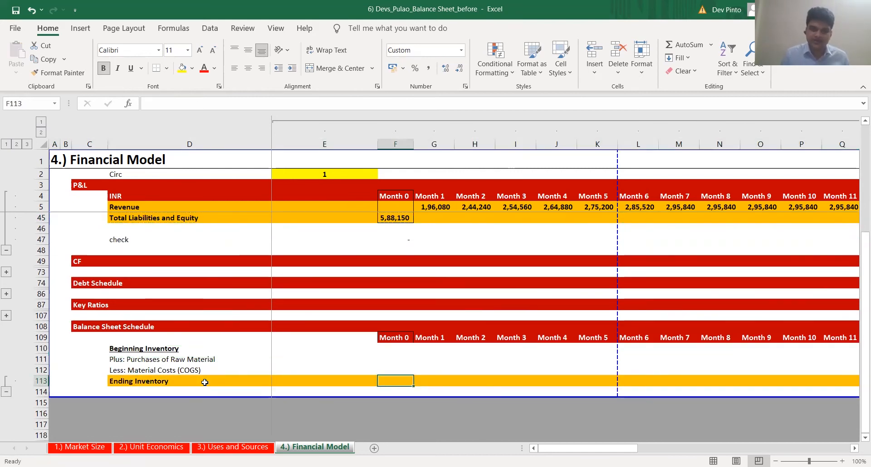
pyautogui.write('+')
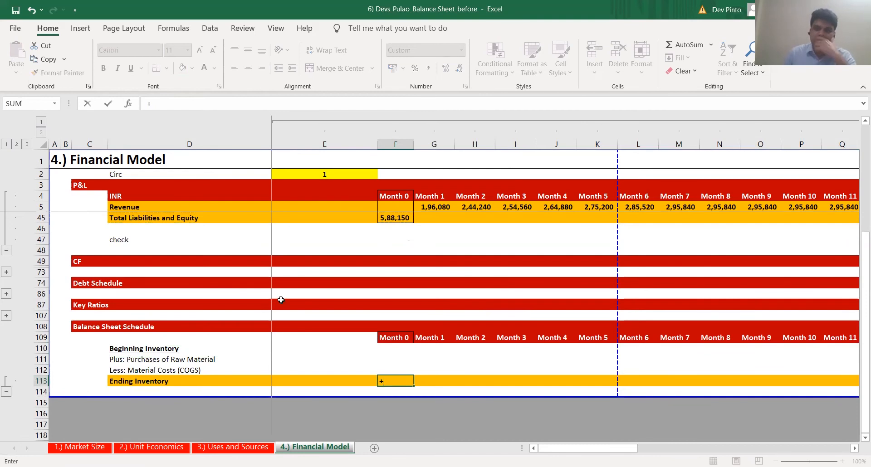
pyautogui.scroll(2, 280, 313)
pyautogui.scroll(2, 280, 313)
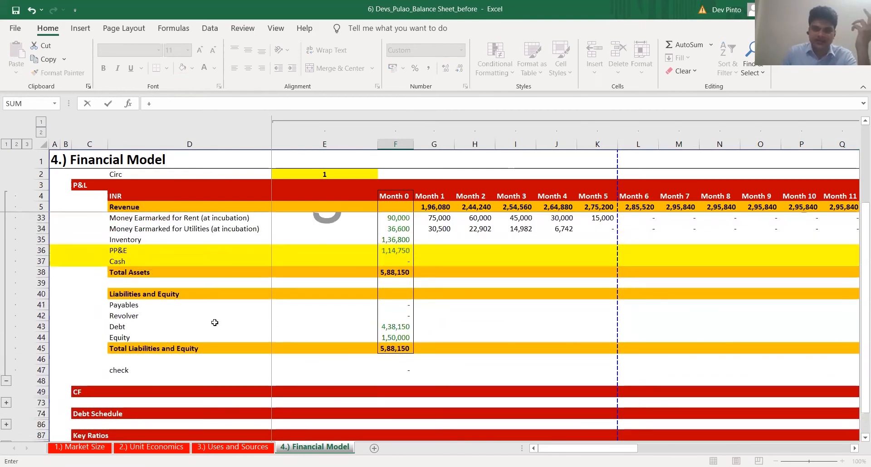
pyautogui.click(405, 240)
pyautogui.press('Return')
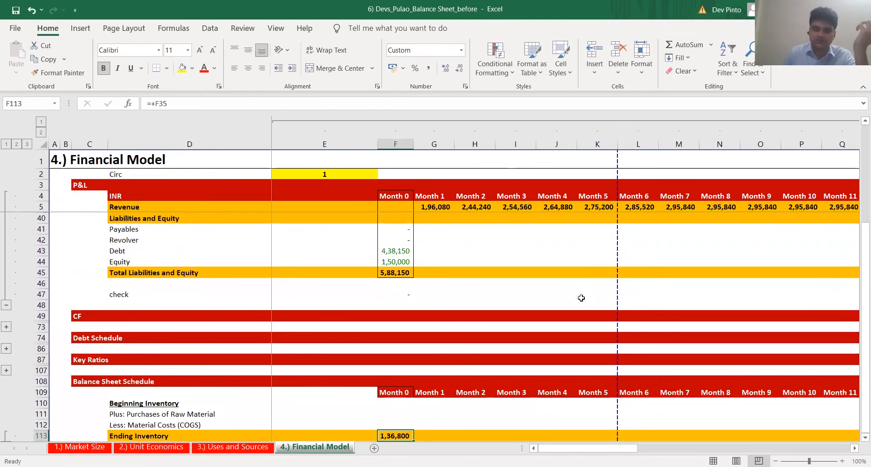
# Trace Month 0 Ending Inventory back to the raw material costs in Uses and Sources, and return to Financial Model
pyautogui.hotkey('ctrl', '[')
pyautogui.hotkey('ctrl', '[')
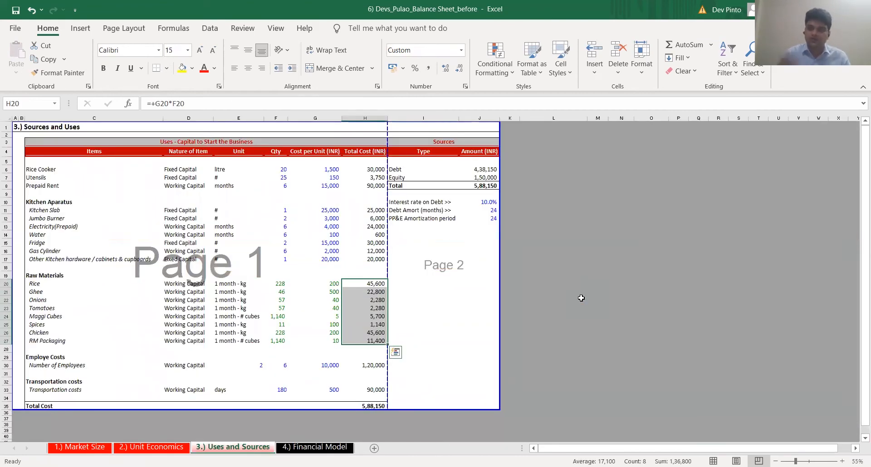
pyautogui.hotkey('ctrl', 'pagedown')
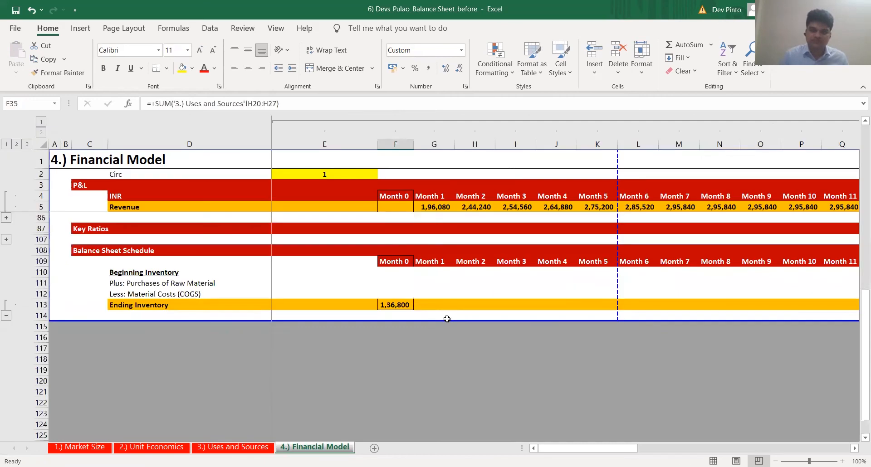
# Link Month 1 Beginning Inventory in G110 to the Month 0 Ending Inventory as =+F113
pyautogui.click(410, 305)
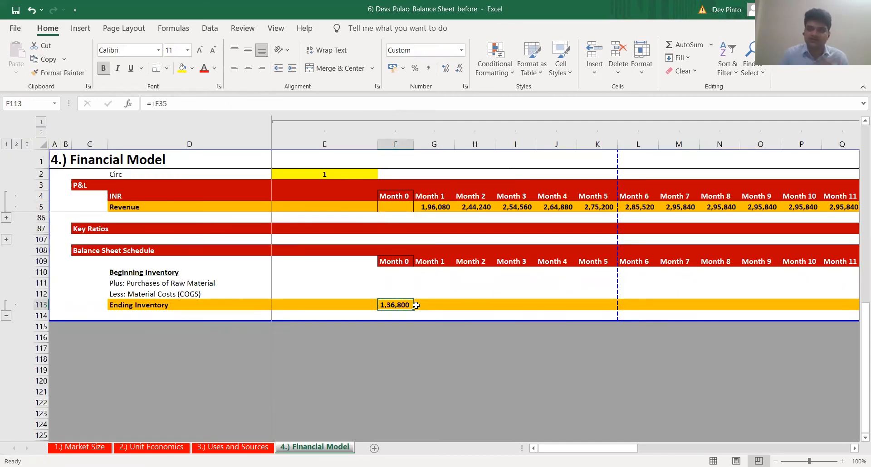
pyautogui.press('Right')
pyautogui.press('Up')
pyautogui.press('Up')
pyautogui.press('Up')
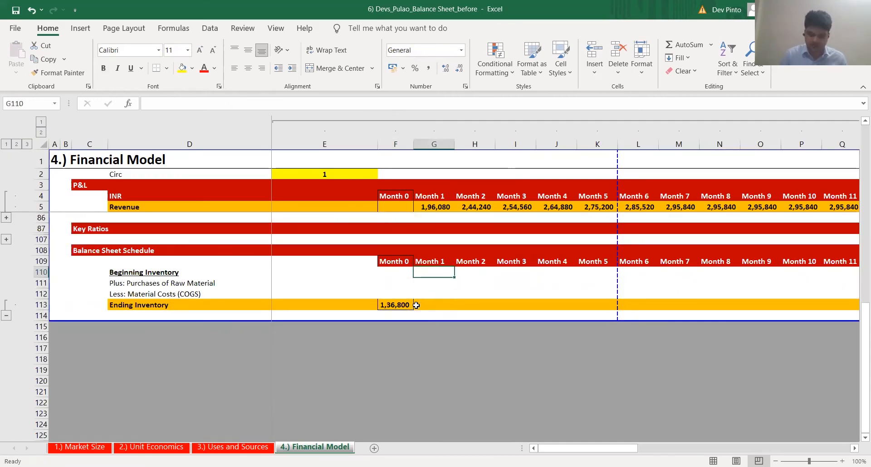
pyautogui.write('+')
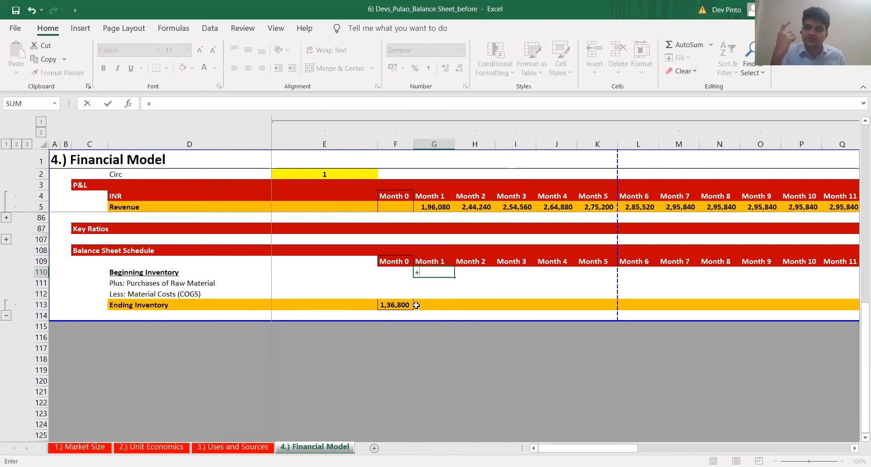
pyautogui.press('Left')
pyautogui.press('Down')
pyautogui.press('Down')
pyautogui.press('Down')
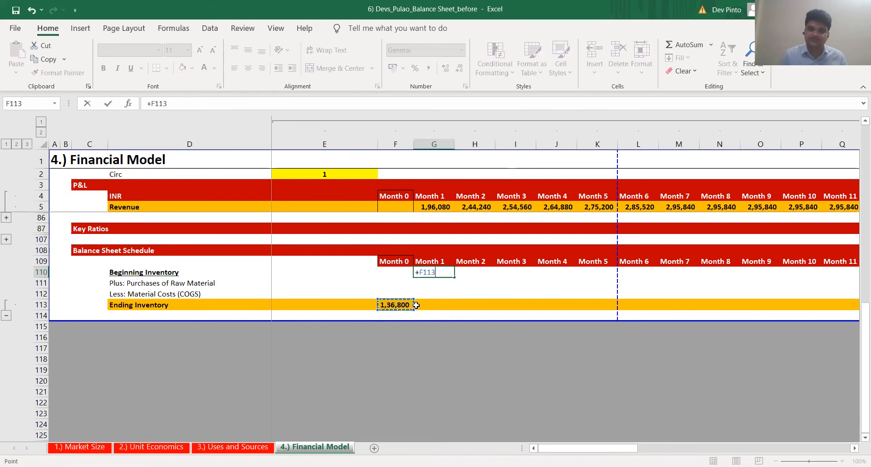
pyautogui.hotkey('ctrl', 'Return')
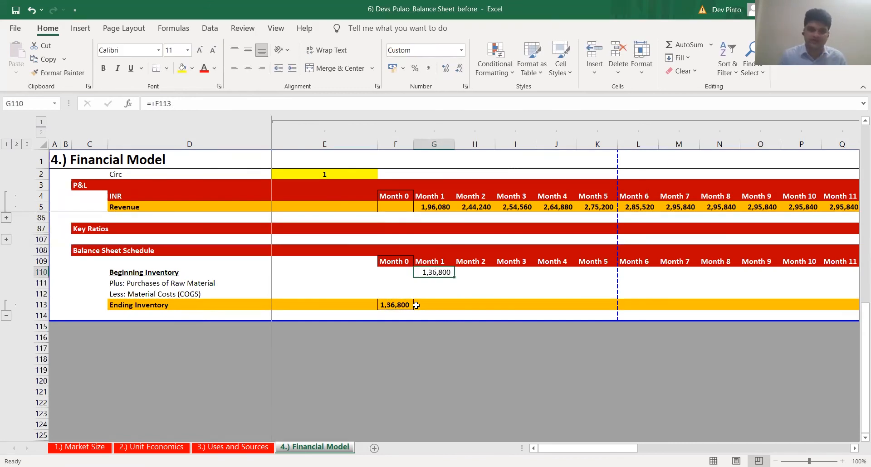
pyautogui.press('Down')
pyautogui.press('Down')
pyautogui.press('Up')
pyautogui.press('Up')
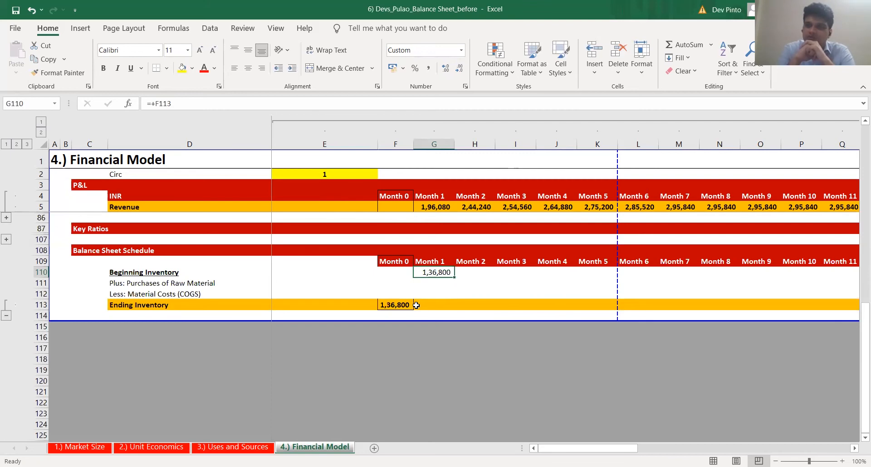
pyautogui.write('-')
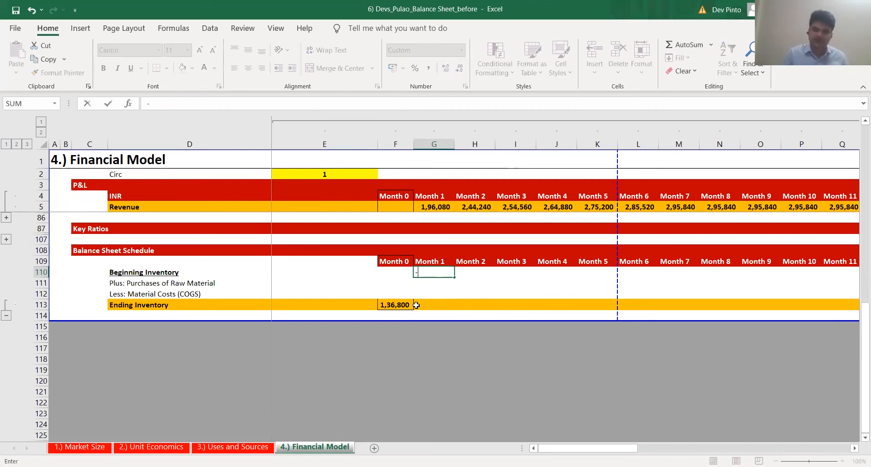
pyautogui.press('Escape')
# Fill Month 1 Less: Material Costs (COGS) in G112 with the negative of the P&L Material Costs as =-G8
pyautogui.press('Down')
pyautogui.press('Down')
pyautogui.write('-')
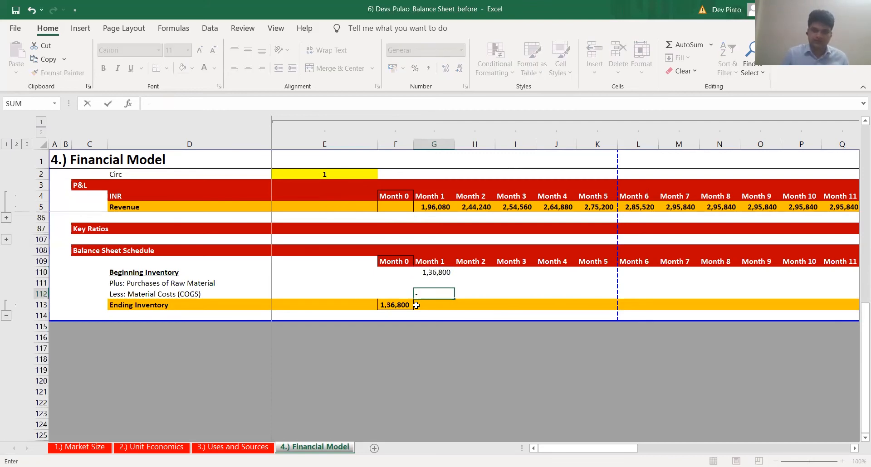
pyautogui.press('pageup')
pyautogui.press('pageup')
pyautogui.press('Up')
pyautogui.press('Up')
pyautogui.press('Up')
pyautogui.press('Up')
pyautogui.press('Up')
pyautogui.press('Up')
pyautogui.press('Up')
pyautogui.press('Up')
pyautogui.press('Up')
pyautogui.press('Up')
pyautogui.press('Up')
pyautogui.press('Up')
pyautogui.press('Up')
pyautogui.press('Up')
pyautogui.press('Up')
pyautogui.press('Up')
pyautogui.press('Up')
pyautogui.press('Up')
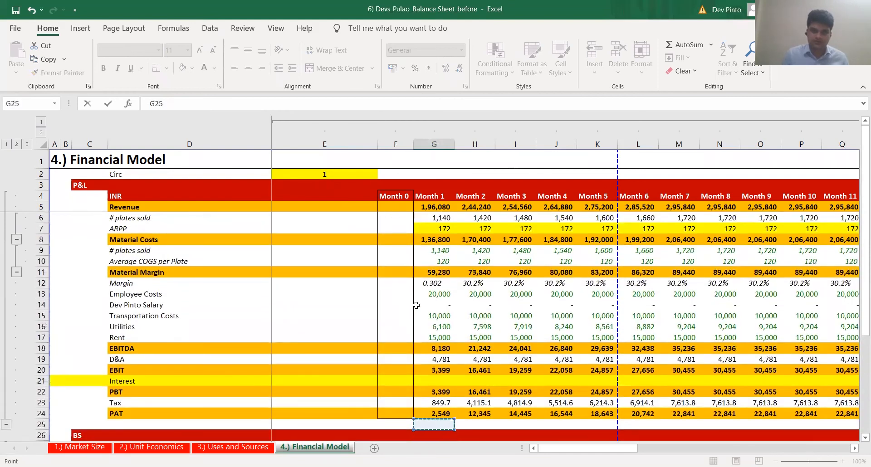
pyautogui.press('Up')
pyautogui.press('Return')
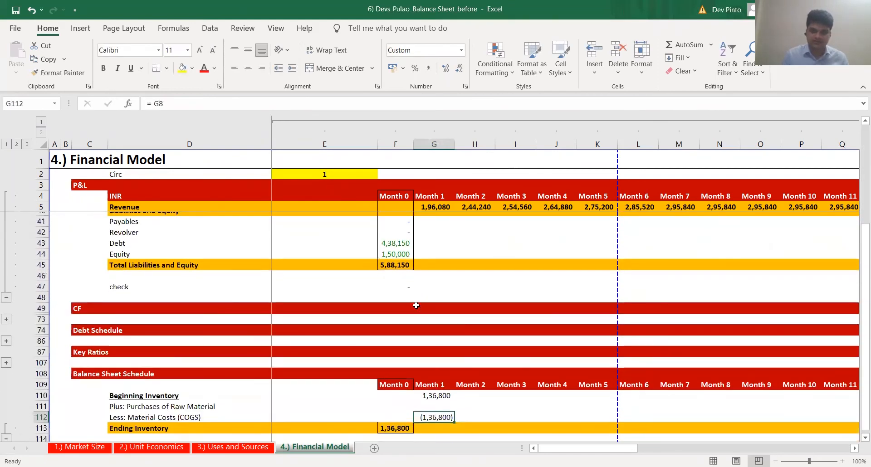
# Highlight the entire Plus: Purchases of Raw Material row 111 in yellow
pyautogui.press('Up')
pyautogui.press('Up')
pyautogui.press('F2')
pyautogui.press('Escape')
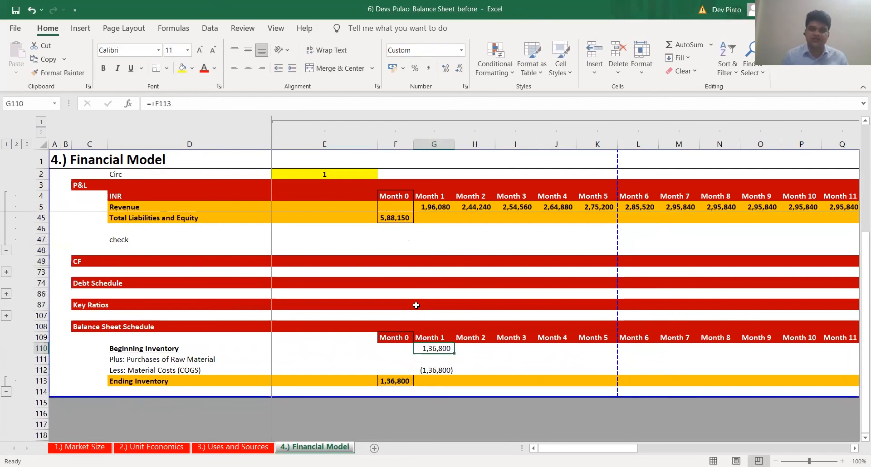
pyautogui.press('Down')
pyautogui.press('Down')
pyautogui.press('Down')
pyautogui.press('Up')
pyautogui.press('Up')
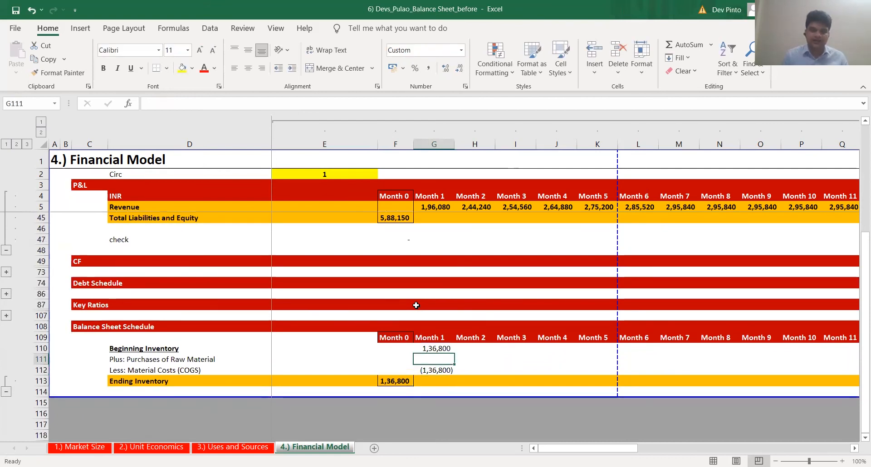
pyautogui.hotkey('shift', 'space')
pyautogui.hotkey('ctrl', 'shift', 'y')
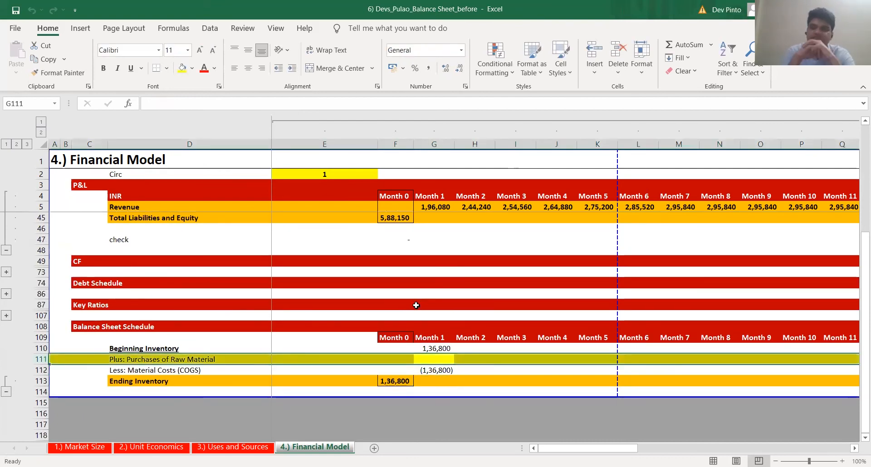
pyautogui.press('Up')
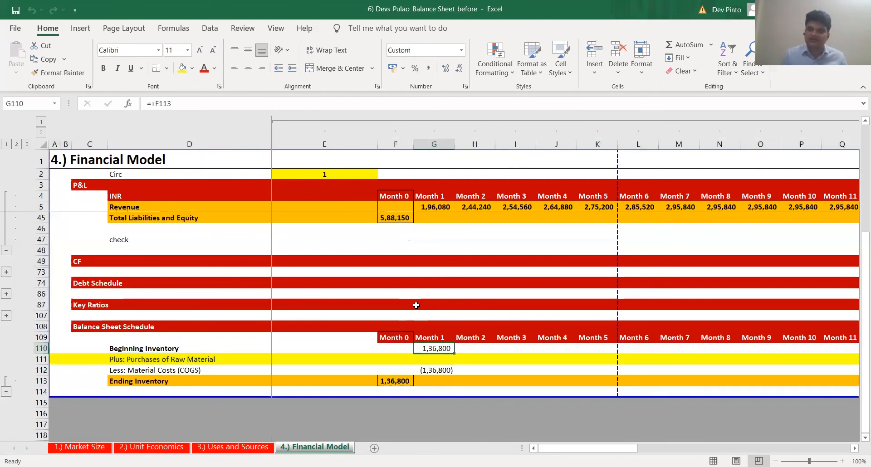
pyautogui.press('Down')
pyautogui.press('Down')
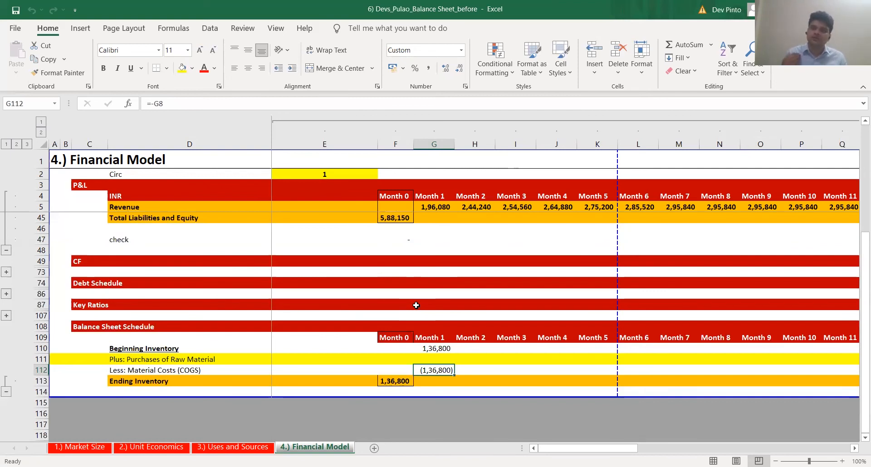
pyautogui.press('Up')
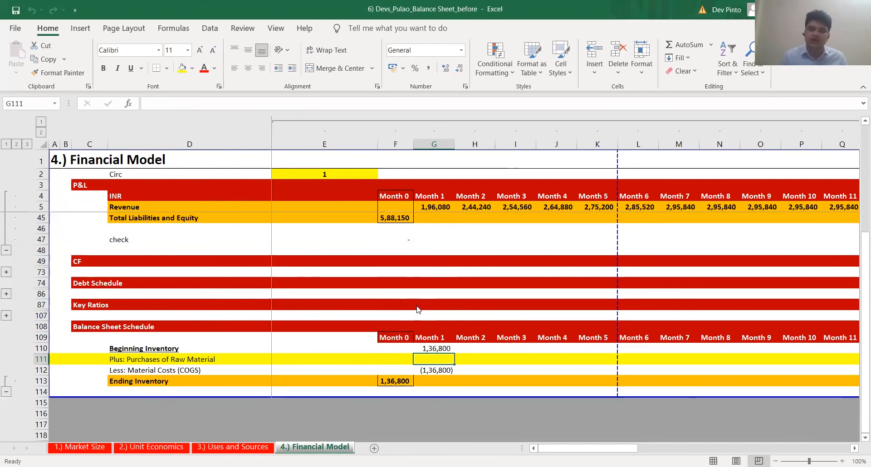
pyautogui.hotkey('alt', 'Tab')
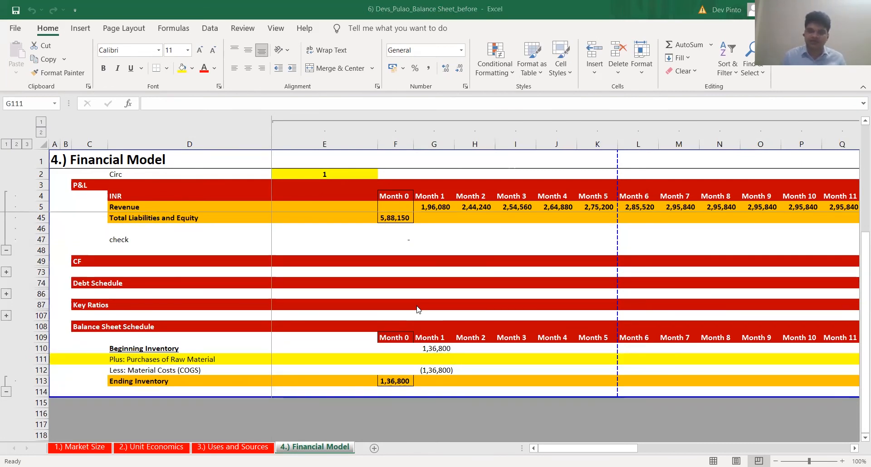
pyautogui.hotkey('alt', 'Tab')
pyautogui.press('Up')
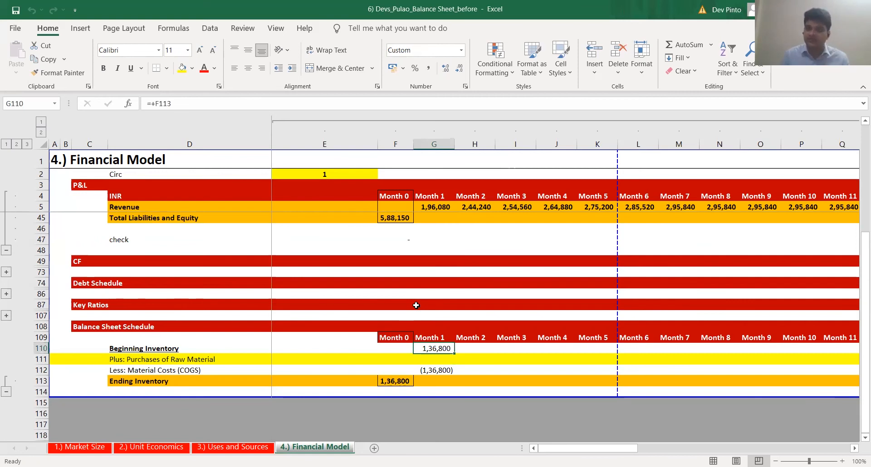
pyautogui.hotkey('alt', 'Tab')
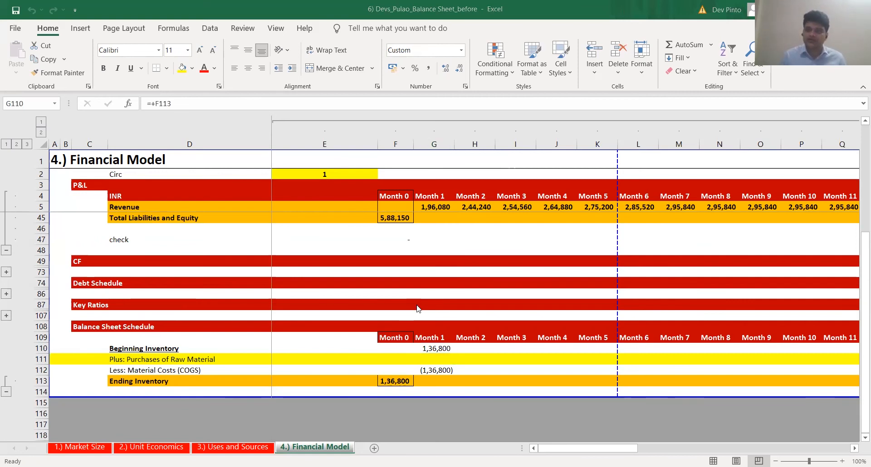
pyautogui.hotkey('alt', 'Tab')
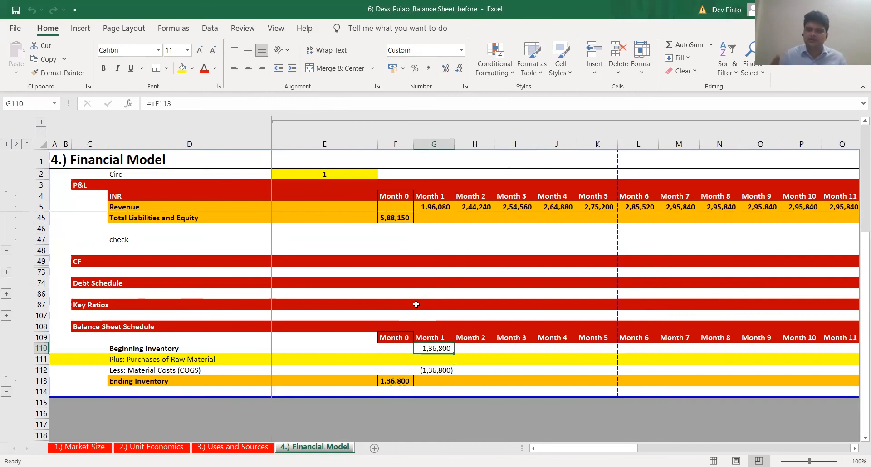
pyautogui.hotkey('alt', 'Tab')
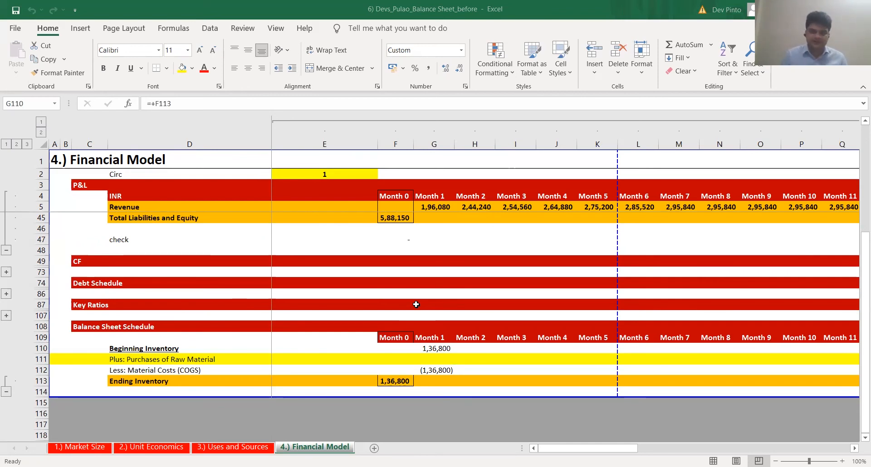
# Add the label "# units of Dev's Pulao sold" in D115 below the inventory schedule
pyautogui.click(146, 399)
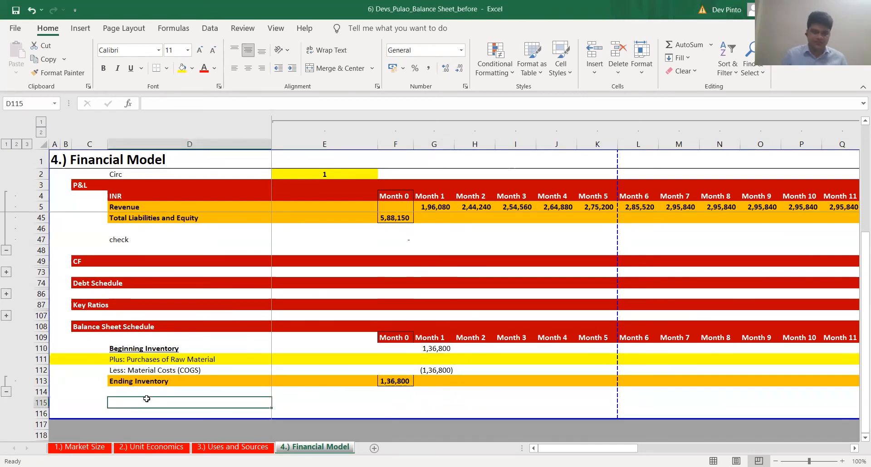
pyautogui.write("# units of Dev's Pulao sold")
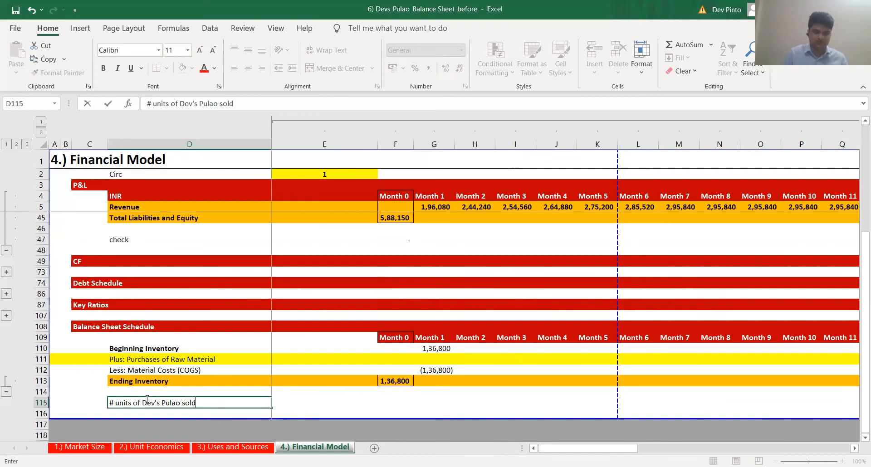
# Link Month 1 units sold in G115 to the P&L plates sold as =+G9 and fill the formula through Month 12
pyautogui.press('Right')
pyautogui.press('Right')
pyautogui.press('Right')
pyautogui.write('+')
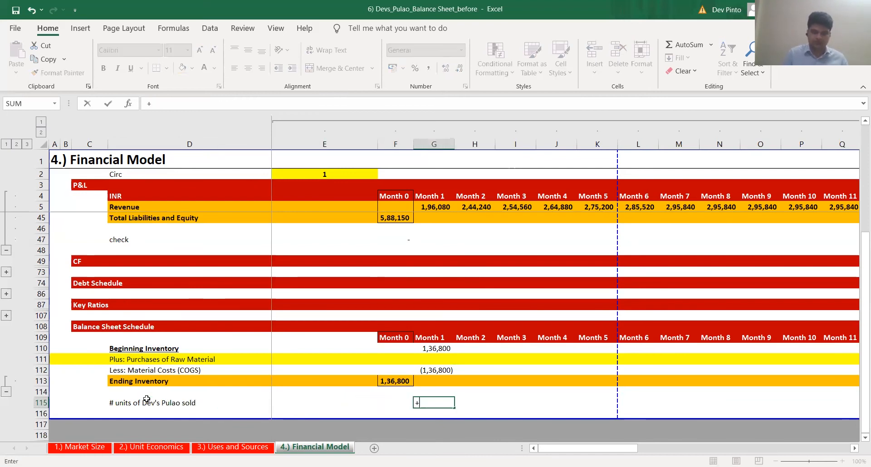
pyautogui.press('Up')
pyautogui.press('Up')
pyautogui.press('Up')
pyautogui.press('Up')
pyautogui.press('Up')
pyautogui.press('Up')
pyautogui.press('Up')
pyautogui.press('Up')
pyautogui.press('Up')
pyautogui.press('Up')
pyautogui.press('Up')
pyautogui.press('Up')
pyautogui.press('Up')
pyautogui.press('Up')
pyautogui.press('Up')
pyautogui.press('Up')
pyautogui.press('Up')
pyautogui.press('Up')
pyautogui.press('Up')
pyautogui.press('Up')
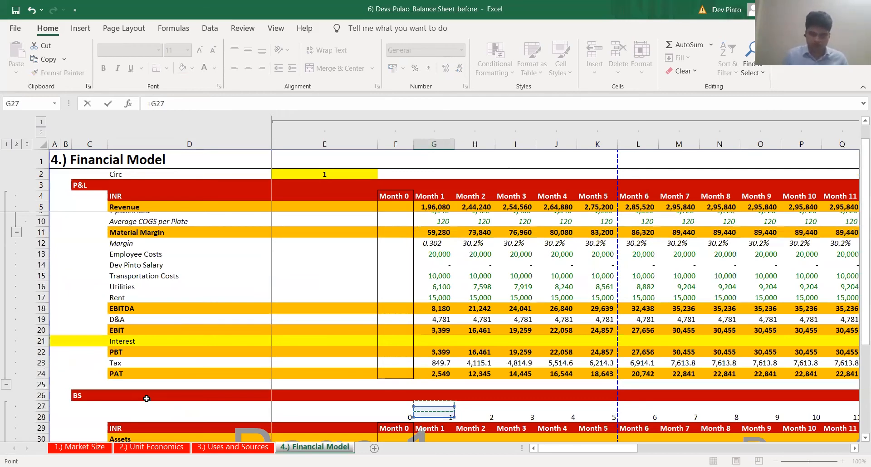
pyautogui.scroll(2, 146, 399)
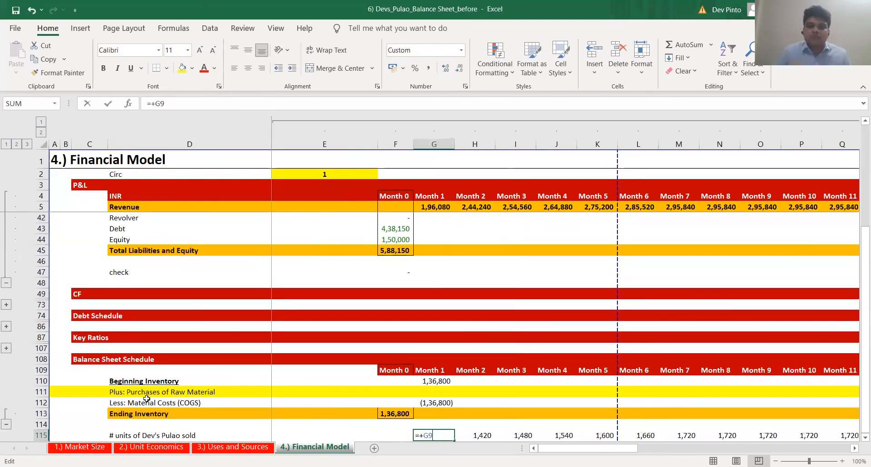
pyautogui.hotkey('ctrl', 'Return')
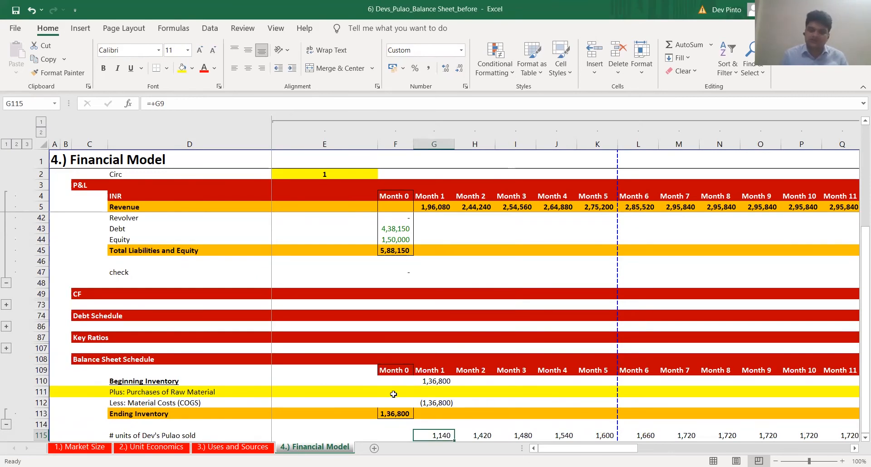
# Inspect the Month 1 units-sold formula in row 115 and compare it with Month 2
pyautogui.scroll(-1, 393, 394)
pyautogui.press('F2')
pyautogui.press('Escape')
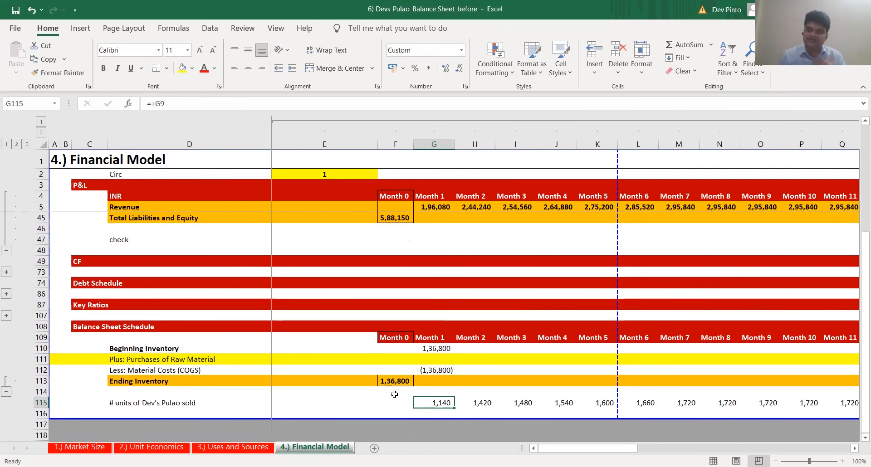
pyautogui.press('Right')
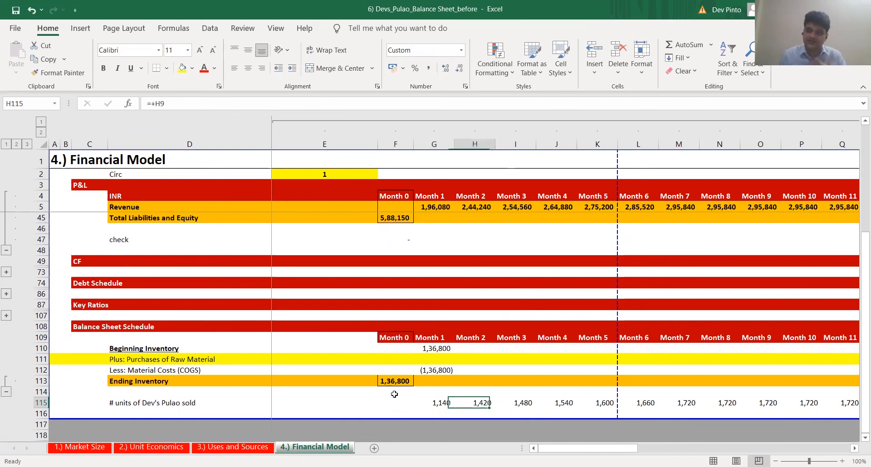
pyautogui.press('Left')
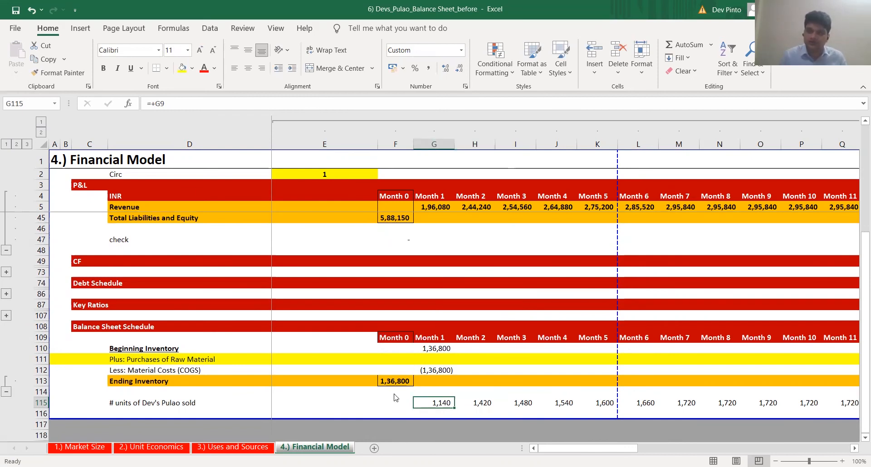
pyautogui.press('Right')
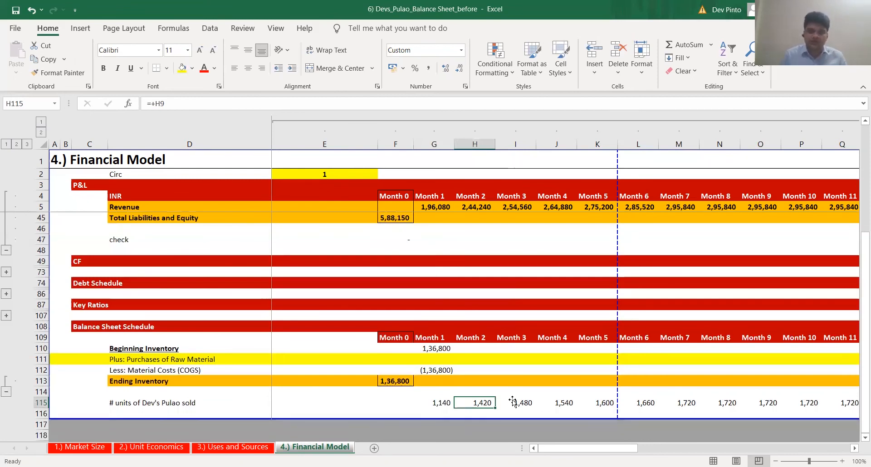
# Add the label "% Inventory Budgeting - # units" in D116 below the units sold row
pyautogui.press('Left')
pyautogui.press('Left')
pyautogui.press('Left')
pyautogui.press('Left')
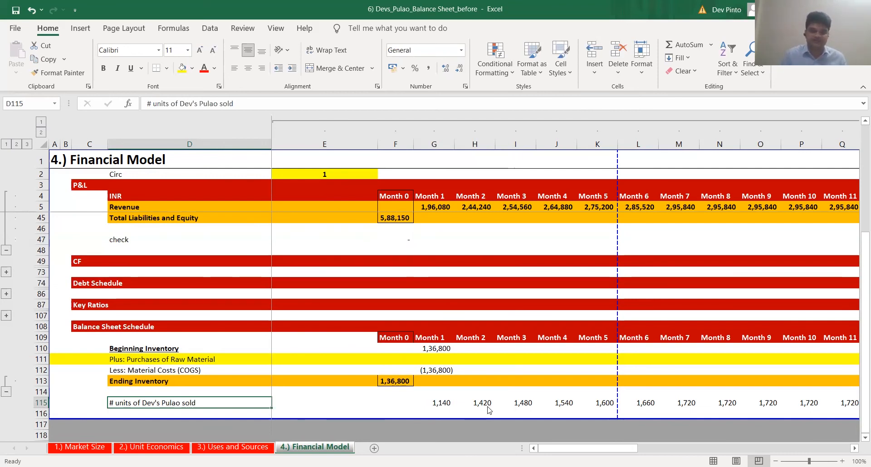
pyautogui.press('Down')
pyautogui.write('Inbventory')
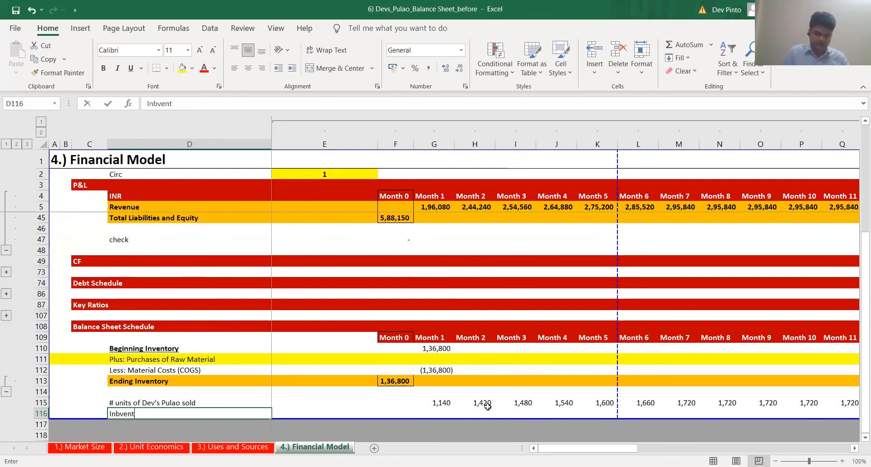
pyautogui.press('BackSpace')
pyautogui.press('BackSpace')
pyautogui.press('BackSpace')
pyautogui.press('BackSpace')
pyautogui.press('BackSpace')
pyautogui.press('BackSpace')
pyautogui.press('BackSpace')
pyautogui.press('BackSpace')
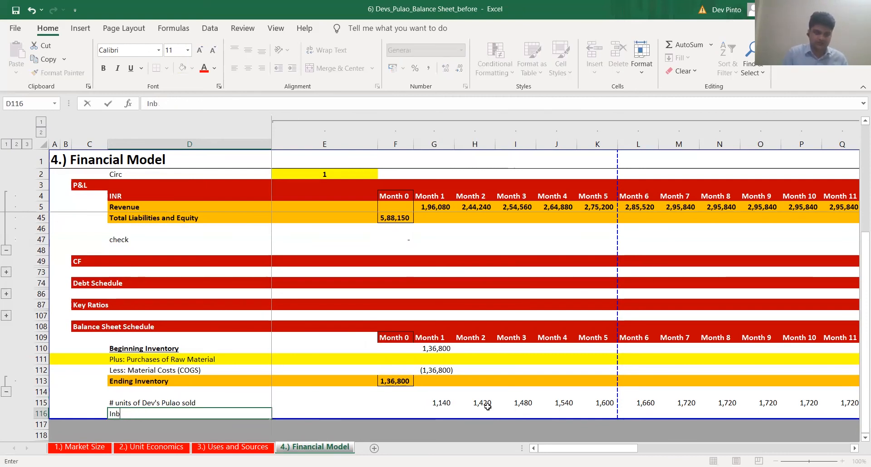
pyautogui.write('ventory B')
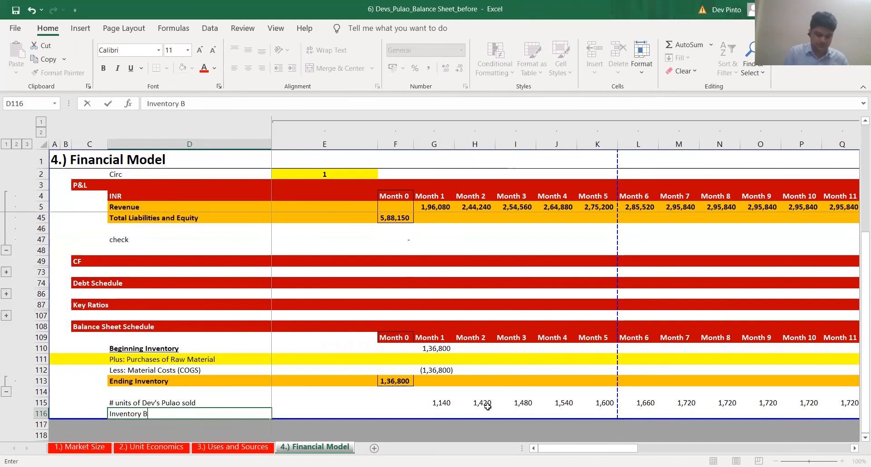
pyautogui.write('udgeti')
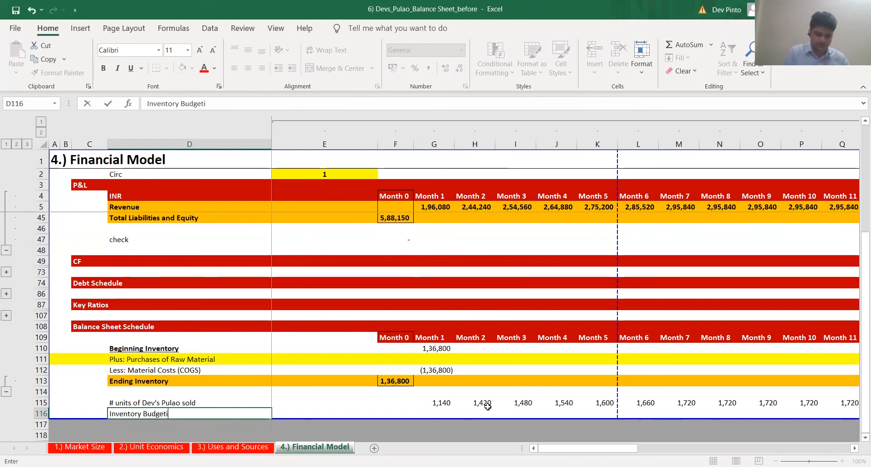
pyautogui.write('ng - # units')
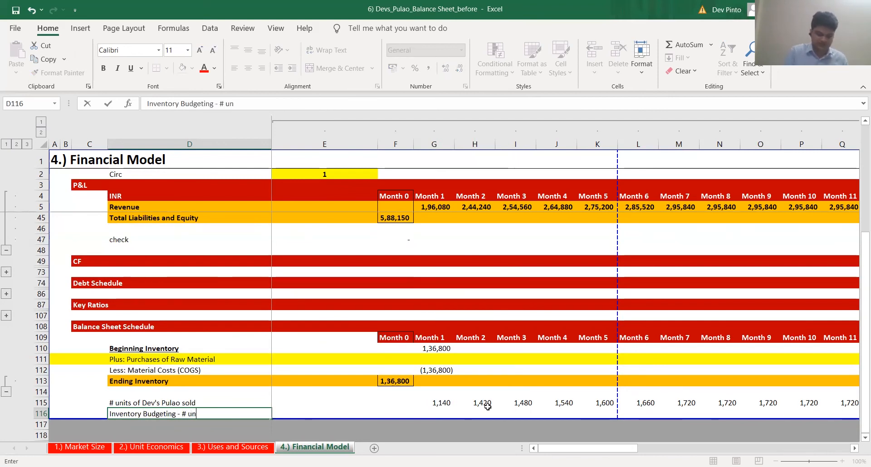
pyautogui.hotkey('ctrl', 'Return')
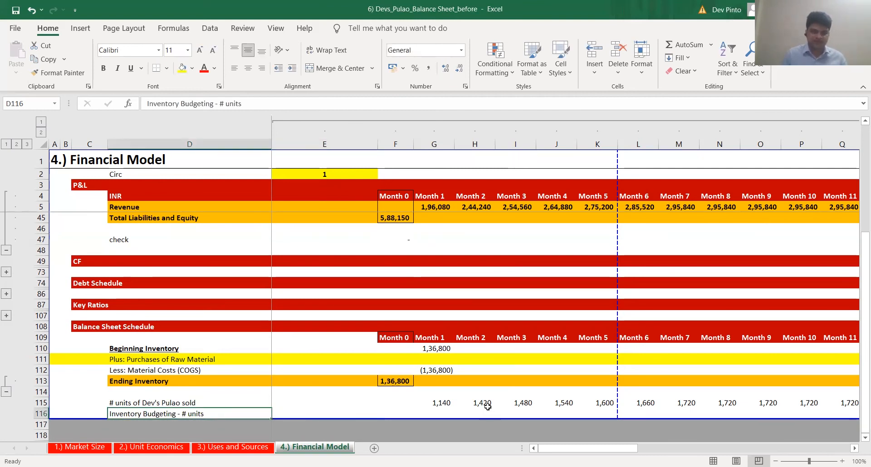
pyautogui.press('F2')
pyautogui.press('Home')
pyautogui.write('%')
# Set the Month 1 inventory budgeting percentage in G116 to 105%
pyautogui.press('Tab')
pyautogui.press('Tab')
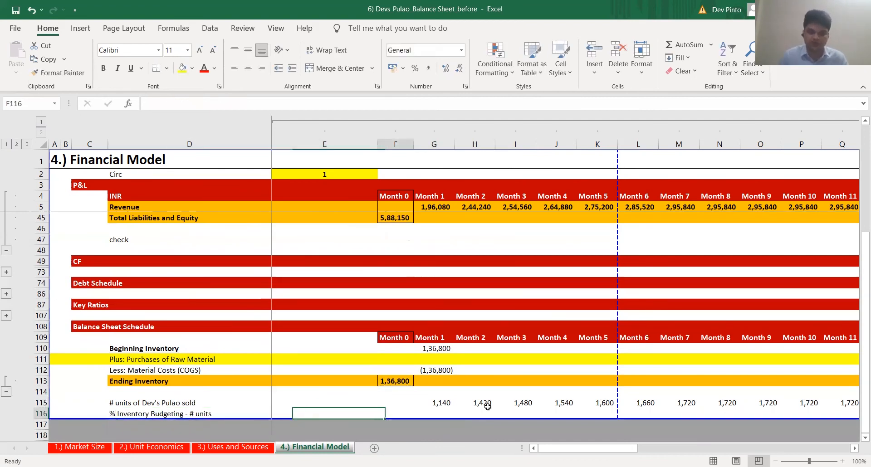
pyautogui.press('Tab')
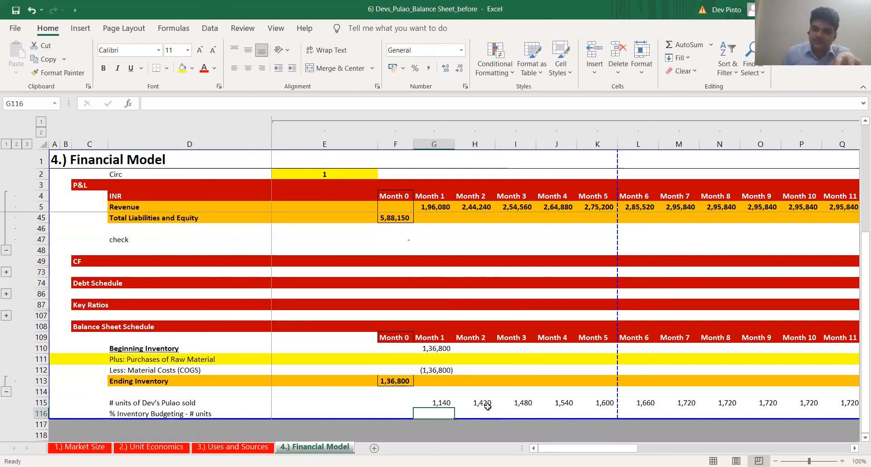
pyautogui.press('Up')
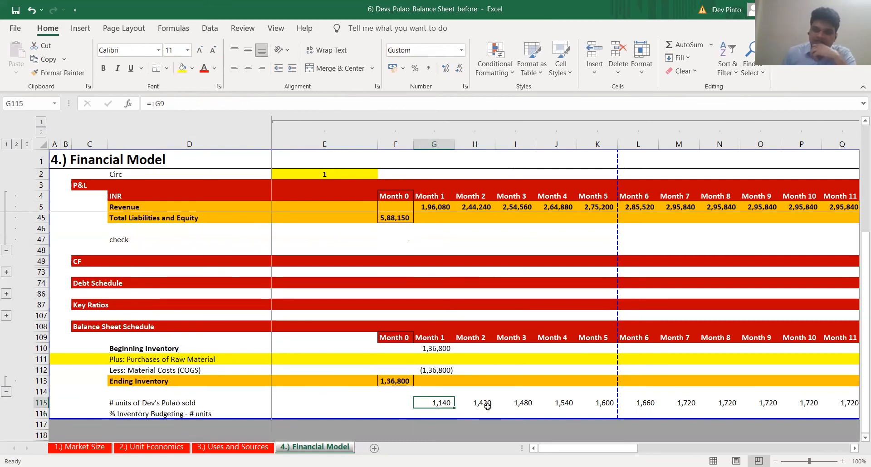
pyautogui.click(487, 406)
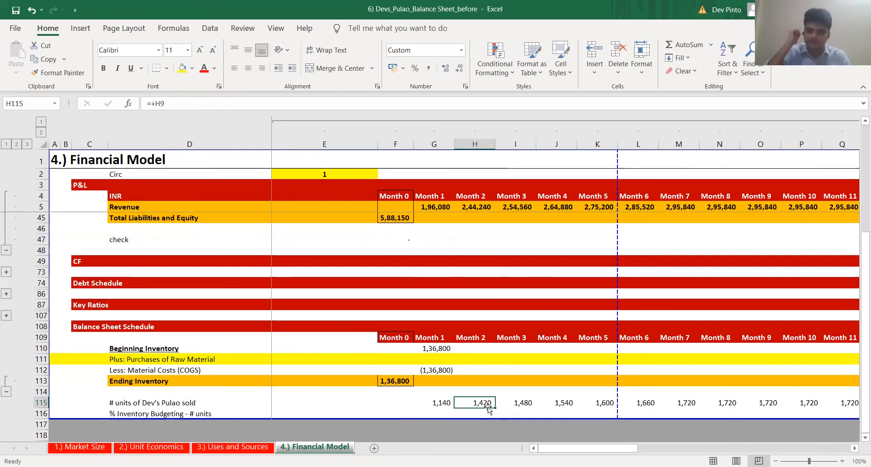
pyautogui.press('Left')
pyautogui.press('Down')
pyautogui.write('105%')
pyautogui.hotkey('ctrl', 'Return')
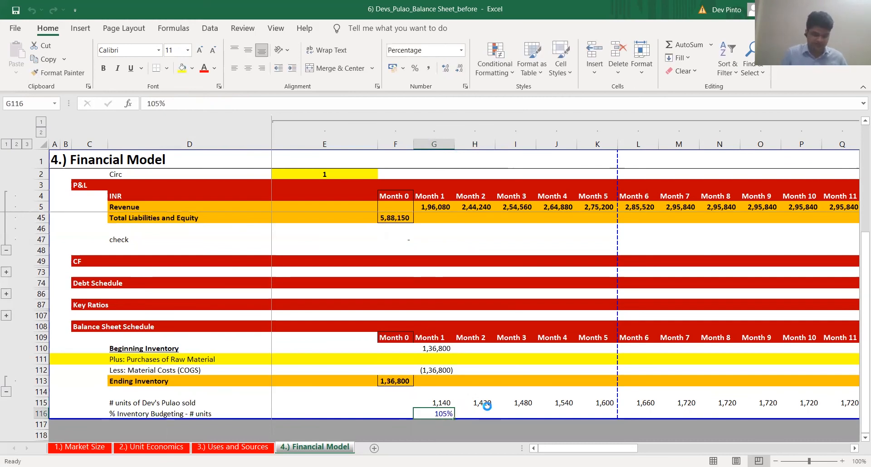
# Copy the 105% budgeting assumption from G116 across row 116 through Month 12
pyautogui.hotkey('ctrl', 'c')
pyautogui.press('Up')
pyautogui.hotkey('ctrl', 'Right')
pyautogui.press('Down')
pyautogui.hotkey('ctrl', 'shift', 'Left')
pyautogui.press('Return')
pyautogui.hotkey('ctrl', 'Left')
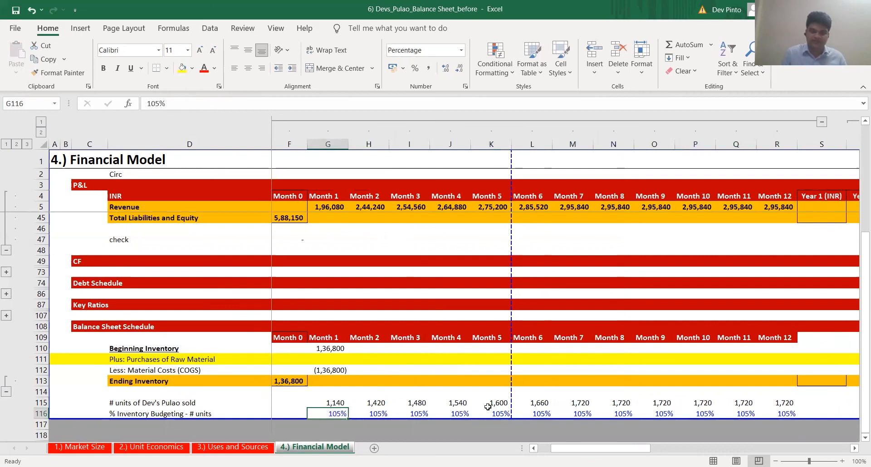
# Add the label "# units budgeted for inventory" in D117 below the budgeting percentage
pyautogui.press('Left')
pyautogui.press('Left')
pyautogui.press('Left')
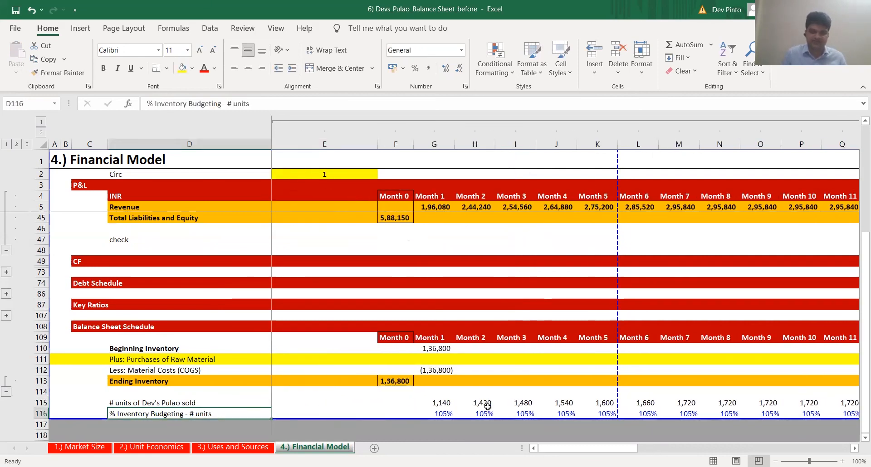
pyautogui.press('Down')
pyautogui.hotkey('ctrl', "'")
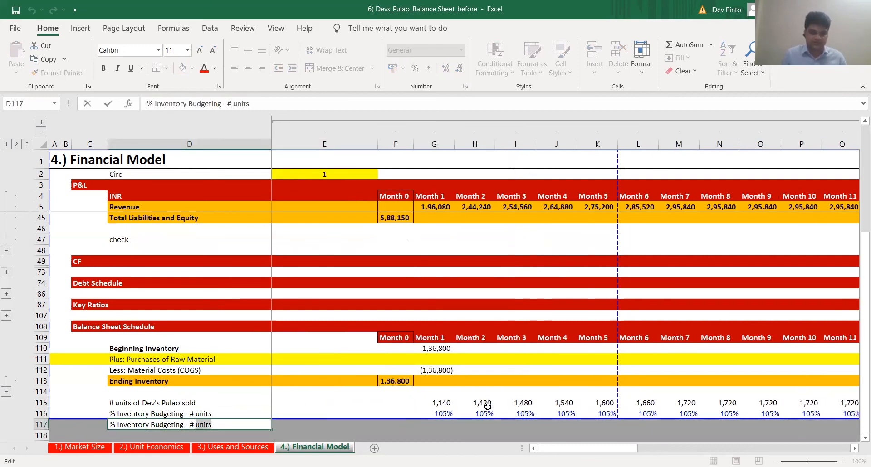
pyautogui.press('Escape')
pyautogui.write('#')
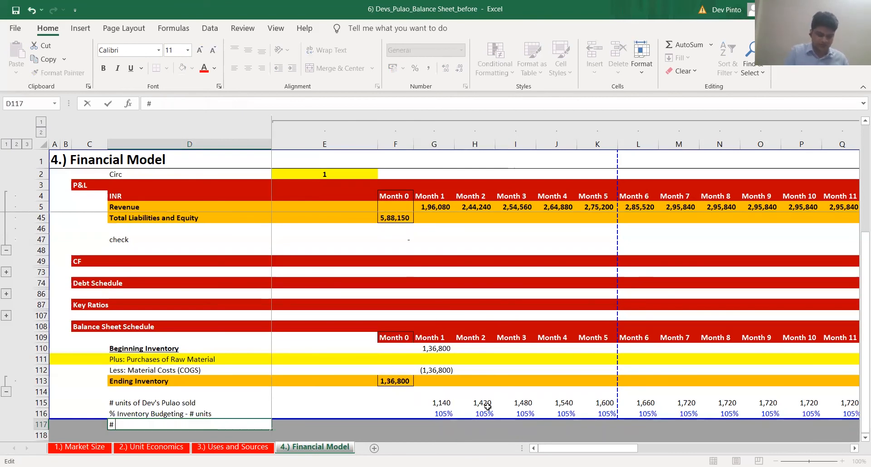
pyautogui.write(' units budgete')
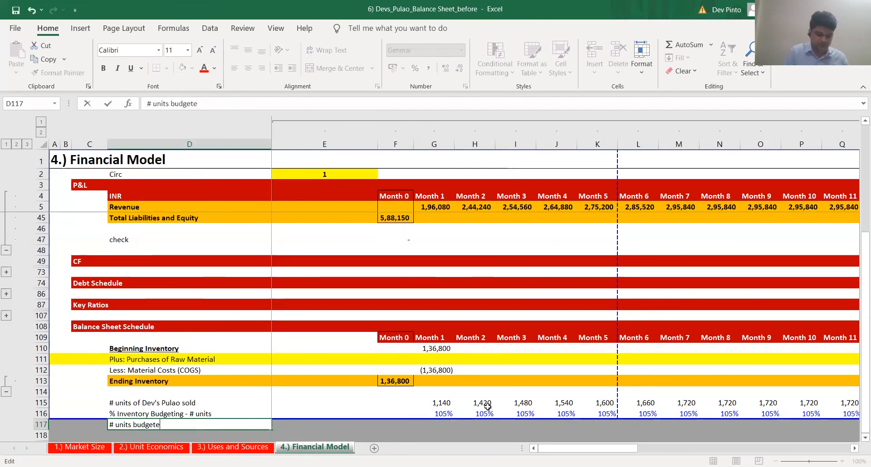
pyautogui.write('d for inventory')
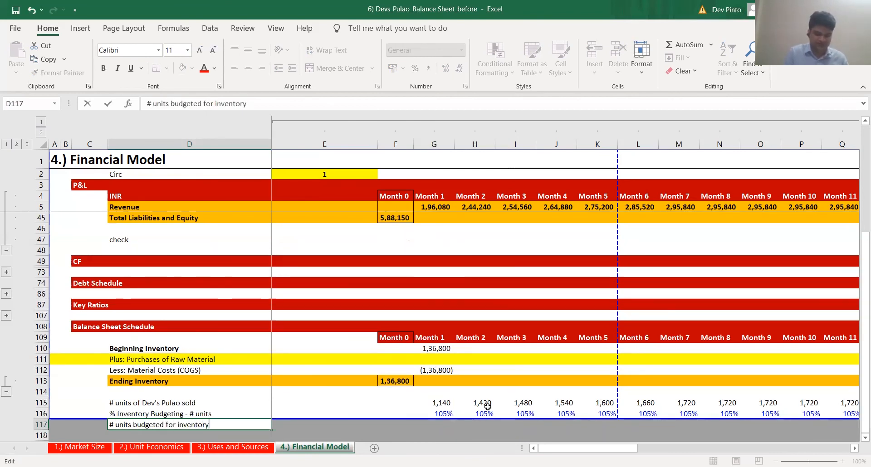
pyautogui.hotkey('ctrl', 'Return')
# Examine the Month 1 and Month 2 units sold and budgeting percentages in rows 115 and 116
pyautogui.scroll(-2, 375, 378)
pyautogui.moveTo(385, 364); pyautogui.dragTo(395, 379)
pyautogui.click(441, 370)
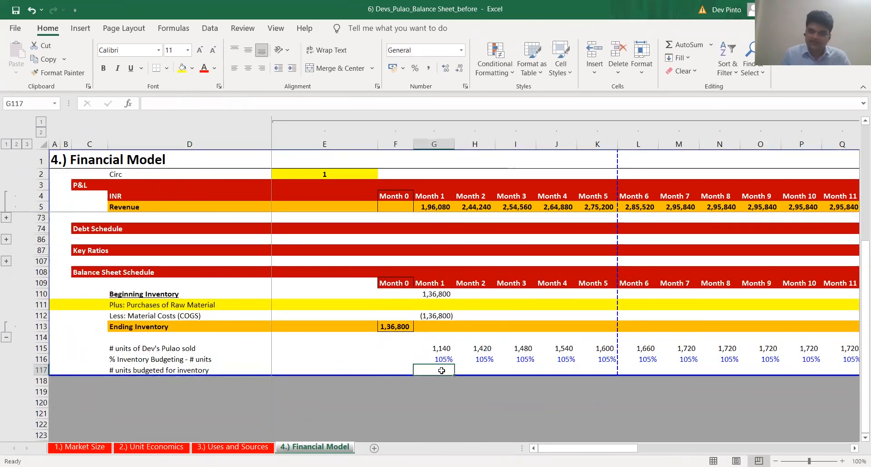
pyautogui.press('Up')
pyautogui.press('Up')
pyautogui.press('Up')
pyautogui.press('Up')
pyautogui.press('Up')
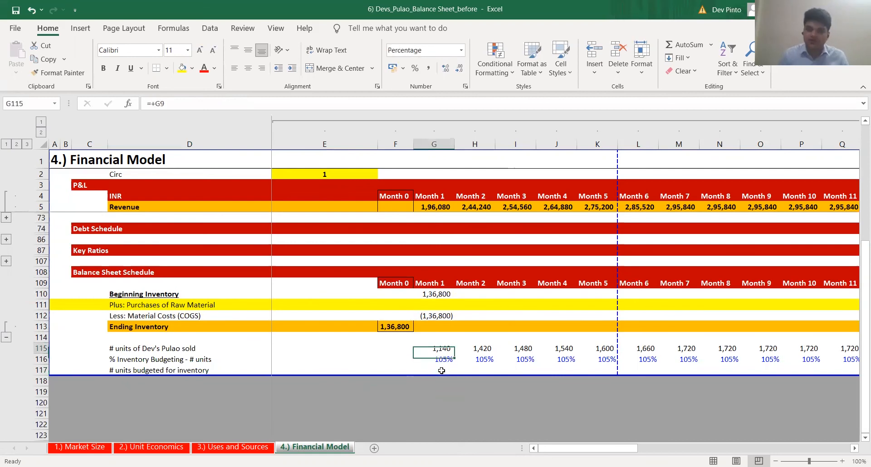
pyautogui.press('Down')
pyautogui.press('Down')
pyautogui.press('Down')
pyautogui.press('Down')
pyautogui.press('Down')
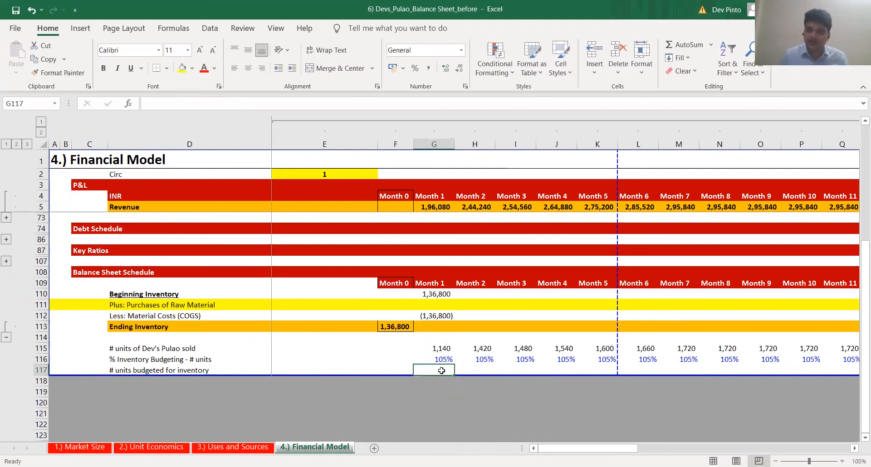
pyautogui.press('Up')
pyautogui.press('Up')
pyautogui.press('Right')
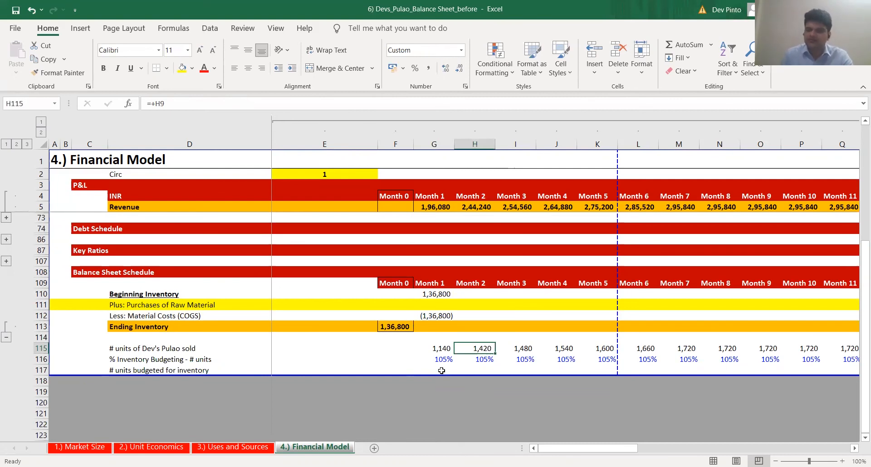
pyautogui.press('Down')
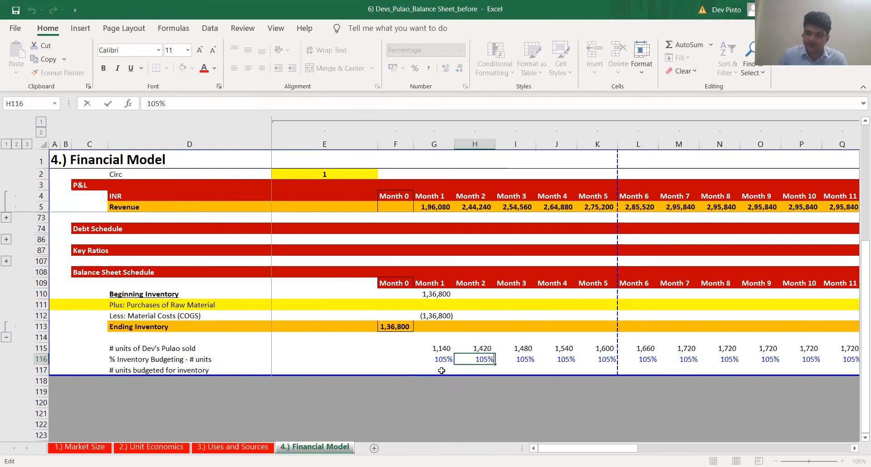
# Calculate Month 1 budgeted units in G117 from Month 2 units sold and the Month 1 percentage with =+H115*G116
pyautogui.click(441, 370)
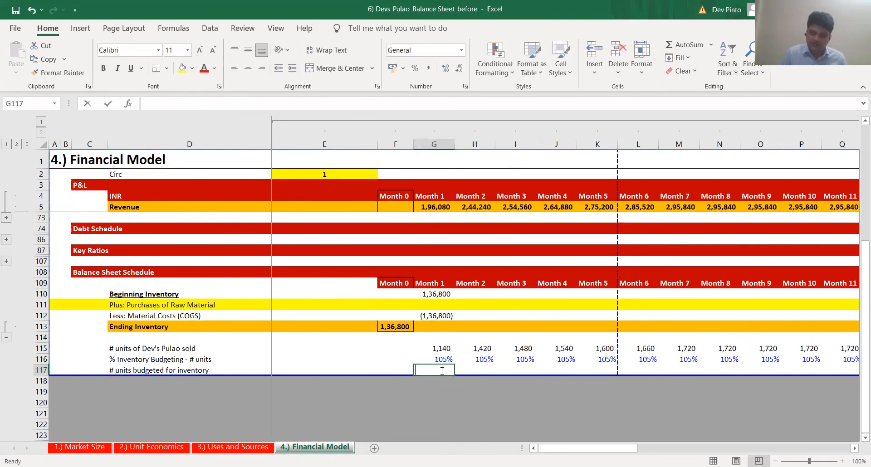
pyautogui.write('+')
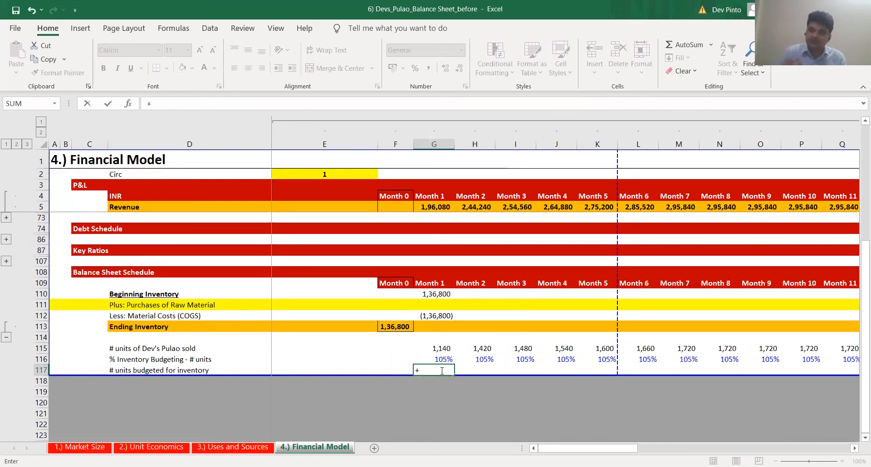
pyautogui.press('Up')
pyautogui.press('Up')
pyautogui.press('Right')
pyautogui.write('*')
pyautogui.press('Up')
pyautogui.press('Return')
# Copy the number format of Month 1 units sold G115 onto G117 using Paste Special Formats
pyautogui.press('F2')
pyautogui.press('Escape')
pyautogui.press('F2')
pyautogui.press('Escape')
pyautogui.press('Up')
pyautogui.press('Up')
pyautogui.hotkey('ctrl', 'c')
pyautogui.press('Down')
pyautogui.press('Down')
pyautogui.hotkey('ctrl', 'alt', 'v')
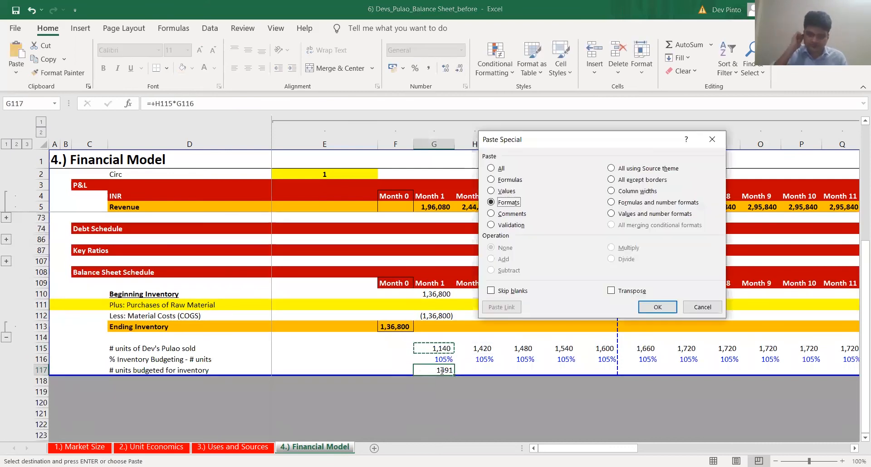
pyautogui.press('Escape')
# Try G115 as the units reference in the G117 formula, and return the reference to H115
pyautogui.press('F2')
pyautogui.moveTo(471, 350); pyautogui.dragTo(434, 347)
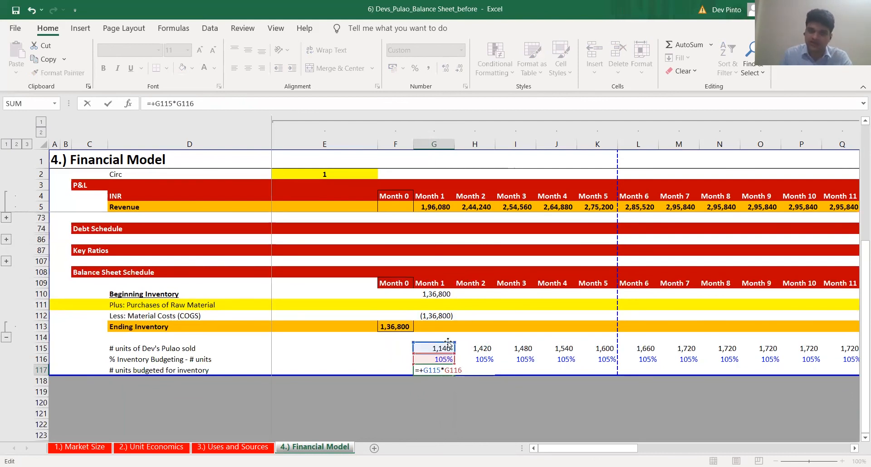
pyautogui.moveTo(434, 347); pyautogui.dragTo(475, 347)
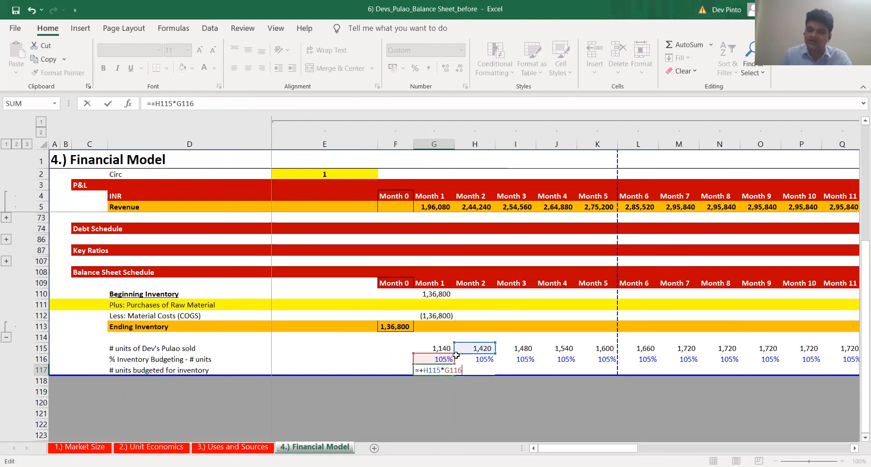
pyautogui.press('Return')
pyautogui.press('Up')
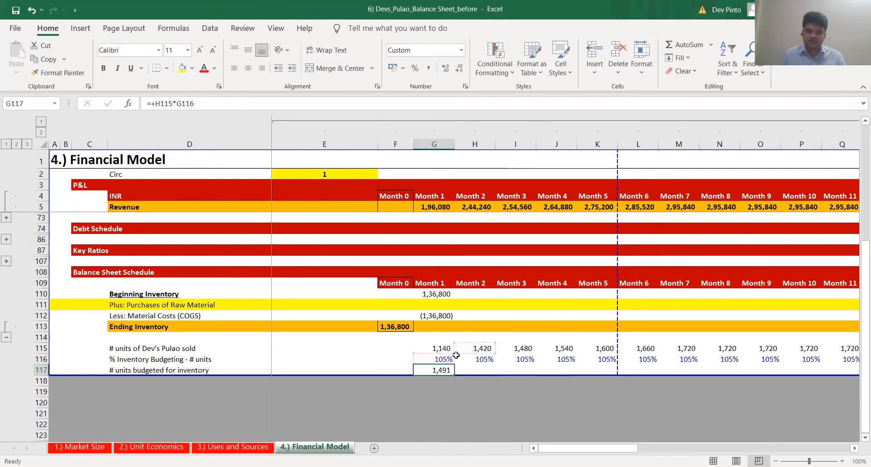
# Fill the budgeted units formula from G117 across row 117 through Month 12
pyautogui.hotkey('ctrl', 'c')
pyautogui.press('Up')
pyautogui.hotkey('ctrl', 'Right')
pyautogui.press('Down')
pyautogui.hotkey('ctrl', 'shift', 'Left')
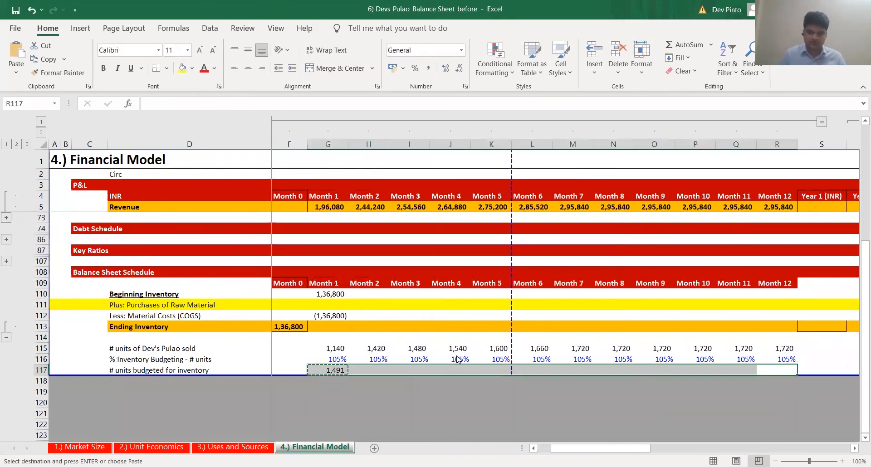
pyautogui.press('Return')
pyautogui.hotkey('ctrl', 'Left')
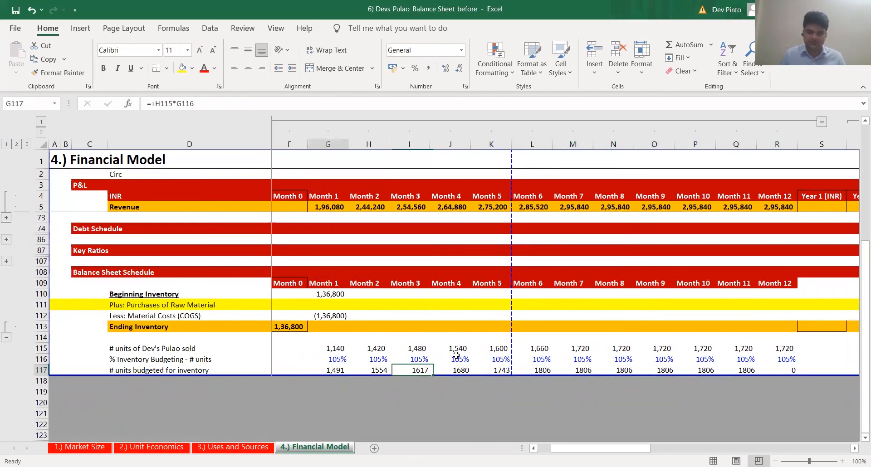
# Apply the format of G117 to the budgeted units through Month 12 using Paste Special Formats
pyautogui.hotkey('ctrl', 'c')
pyautogui.hotkey('ctrl', 'shift', 'Right')
pyautogui.hotkey('ctrl', 'alt', 'v')
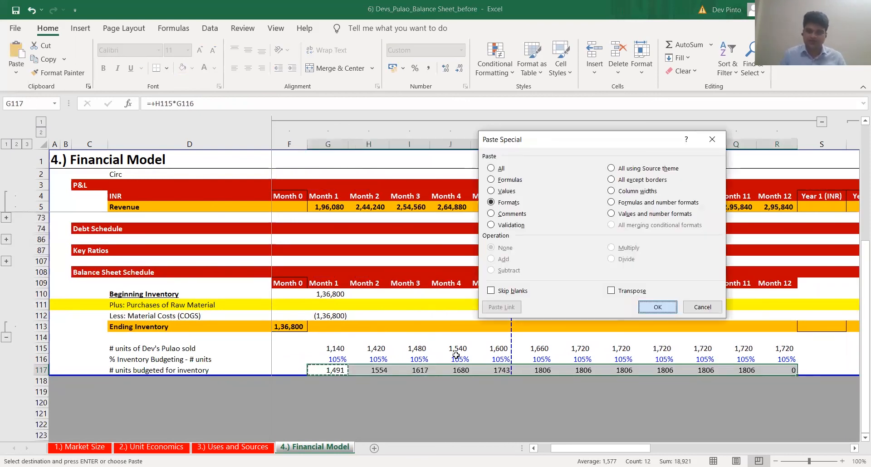
pyautogui.press('Return')
# Change the Month 12 budgeted units formula in R117 to =+R115*R116
pyautogui.hotkey('ctrl', 'Right')
pyautogui.press('F2')
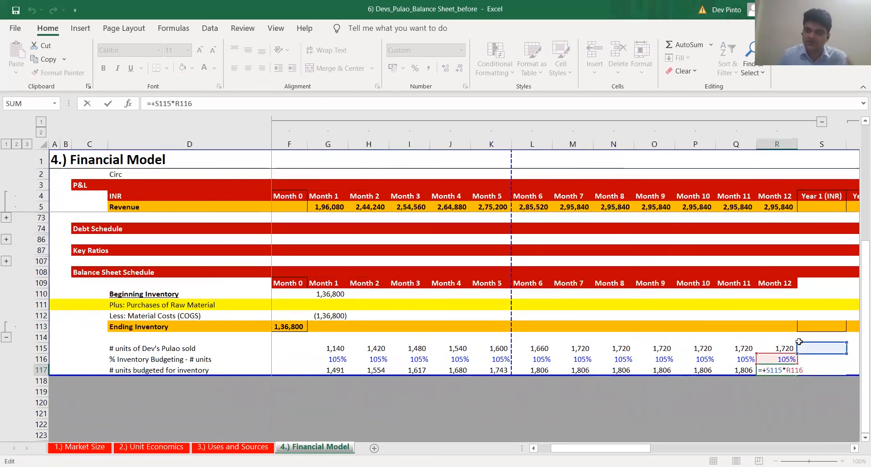
pyautogui.moveTo(804, 341); pyautogui.dragTo(763, 341)
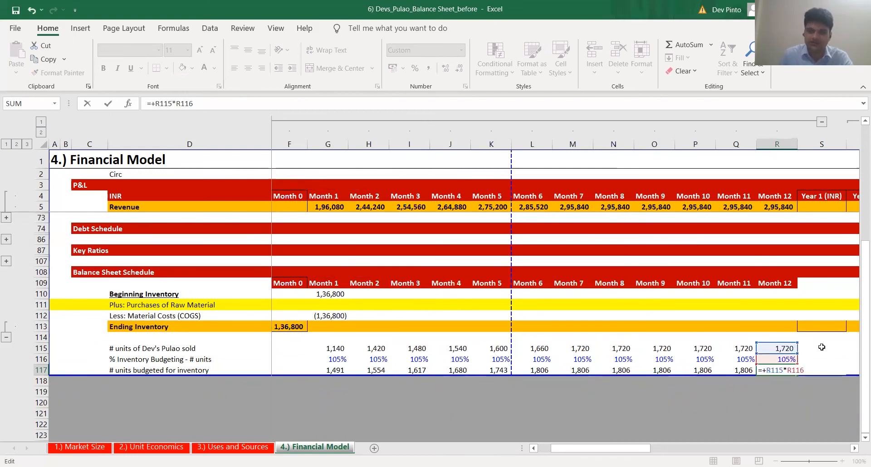
pyautogui.hotkey('ctrl', 'Return')
# Check the Month 11 and Month 12 units sold and highlight the Month 12 budgeted units cell R117 in yellow
pyautogui.press('Up')
pyautogui.press('Up')
pyautogui.press('Left')
pyautogui.press('Right')
pyautogui.press('Down')
pyautogui.press('Down')
pyautogui.press('F4')
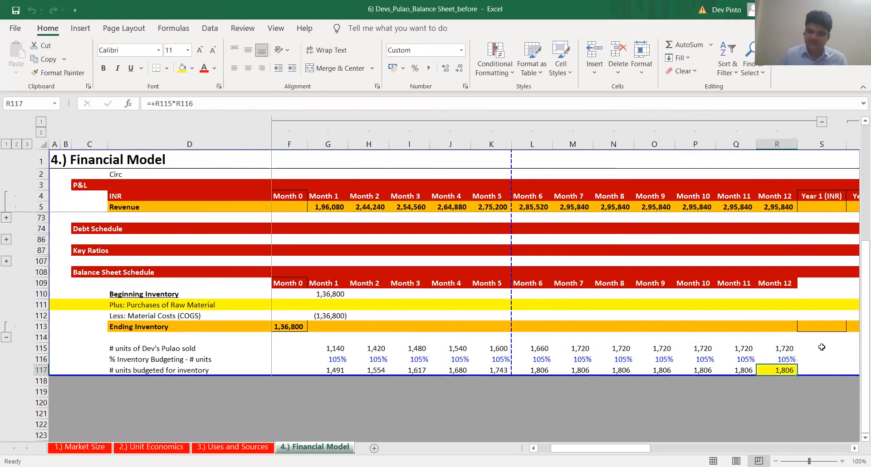
# Check the Month 12 units sold and budgeted units formulas in R115 and R117
pyautogui.press('Up')
pyautogui.press('Up')
pyautogui.press('F2')
pyautogui.press('Escape')
pyautogui.press('Down')
pyautogui.press('Down')
pyautogui.press('F2')
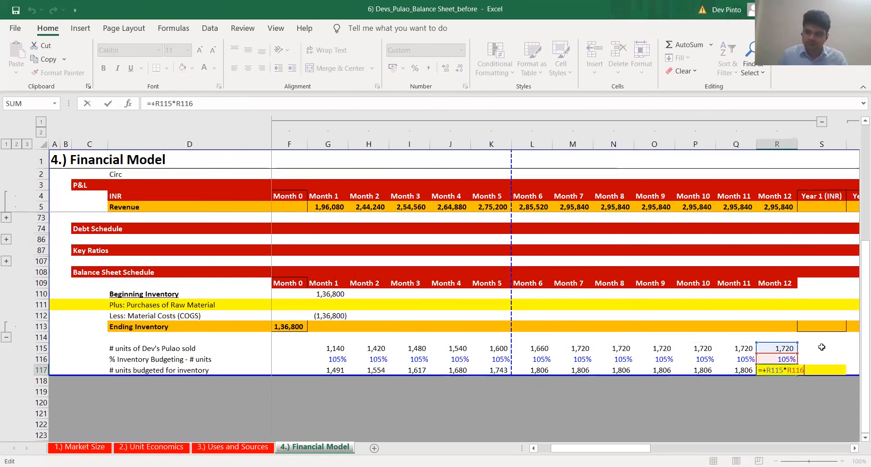
pyautogui.press('Escape')
# Review the Month 1 budgeted units formula in G117 and the Month 2 units sold it references in H115
pyautogui.hotkey('ctrl', 'Left')
pyautogui.hotkey('ctrl', 'Left')
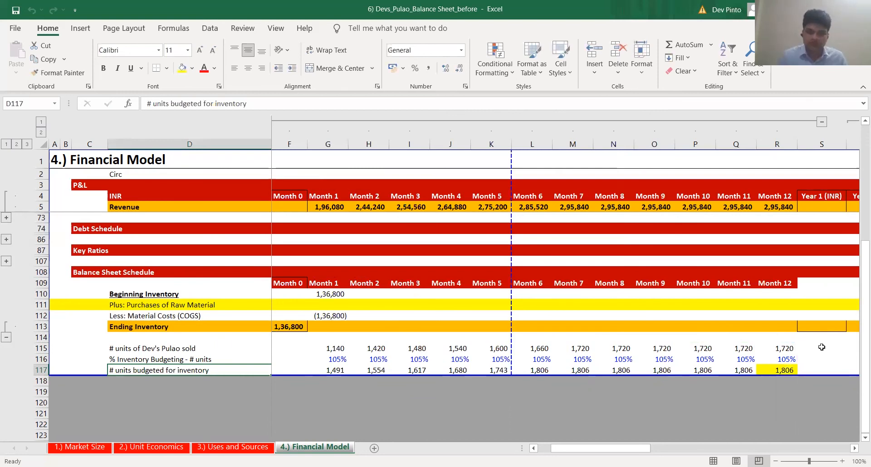
pyautogui.hotkey('ctrl', 'Right')
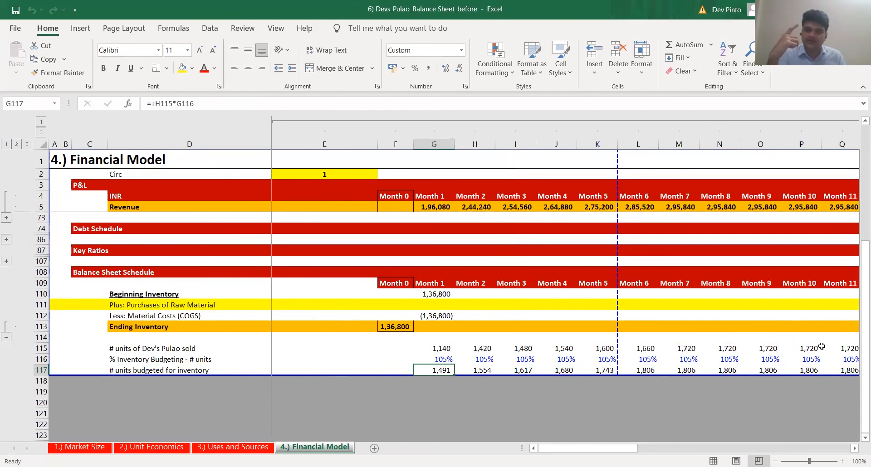
pyautogui.press('F2')
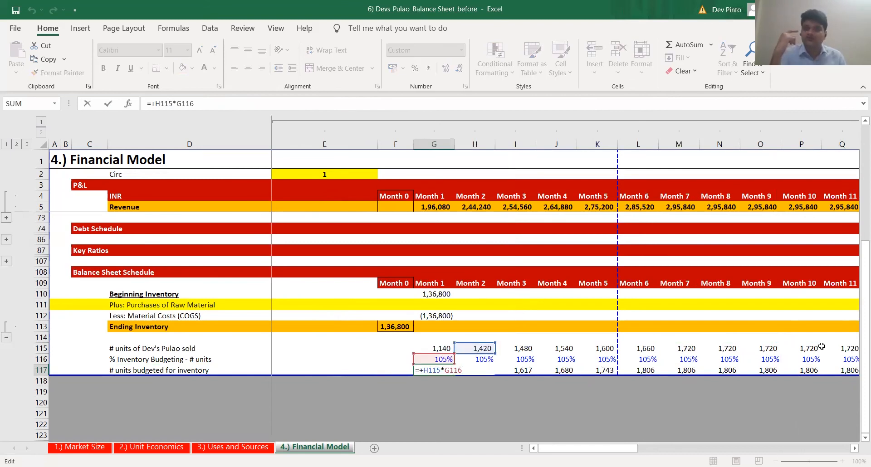
pyautogui.press('Escape')
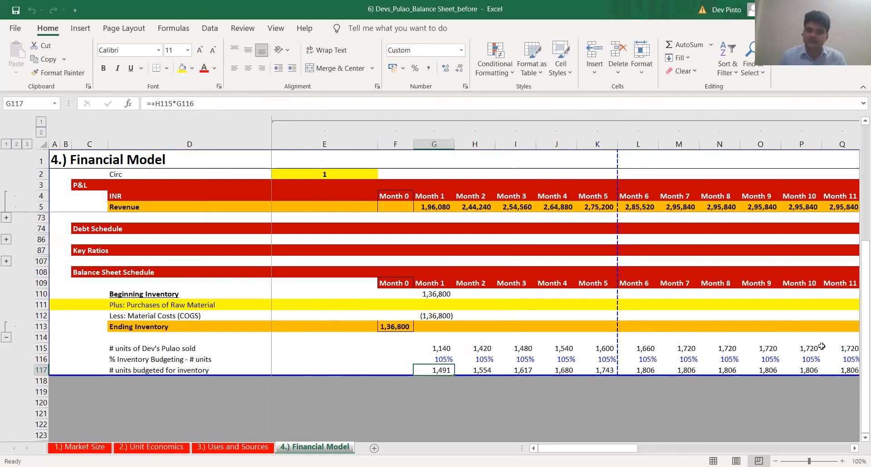
pyautogui.press('Right')
pyautogui.press('Up')
pyautogui.press('Up')
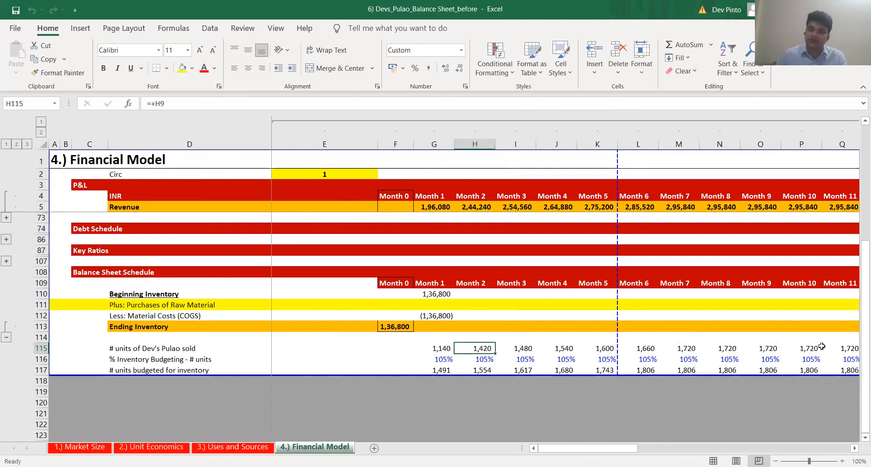
# Calculate Month 1 Purchases of Raw Material in G111 as budgeted units times average COGS per plate, =+G117*G10
pyautogui.press('Down')
pyautogui.press('Down')
pyautogui.press('Left')
pyautogui.press('Up')
pyautogui.press('Up')
pyautogui.press('Up')
pyautogui.press('Up')
pyautogui.press('Up')
pyautogui.press('Up')
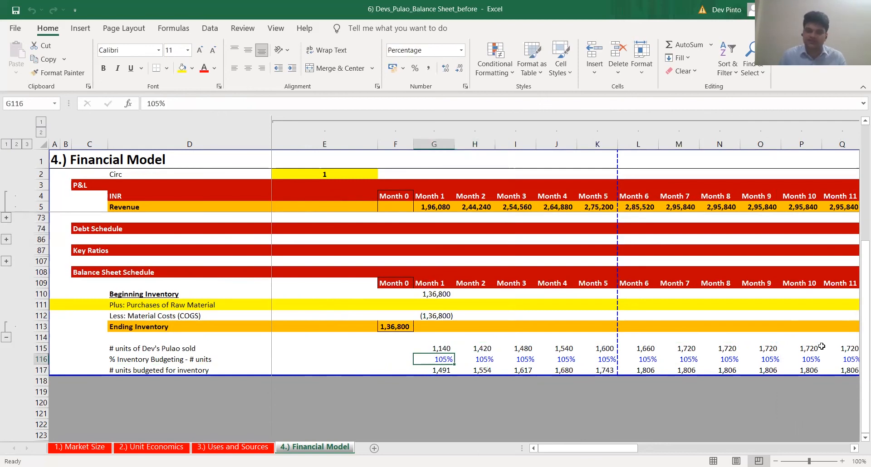
pyautogui.write('+')
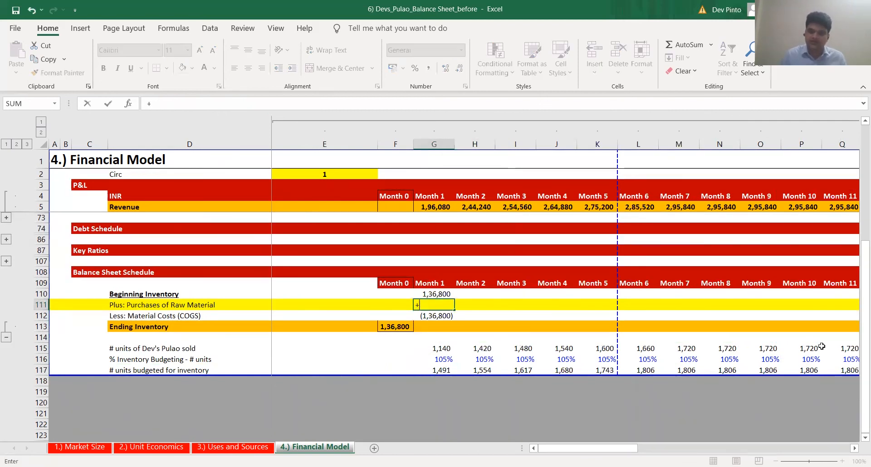
pyautogui.press('Down')
pyautogui.press('Down')
pyautogui.press('Down')
pyautogui.press('Down')
pyautogui.press('Down')
pyautogui.press('Down')
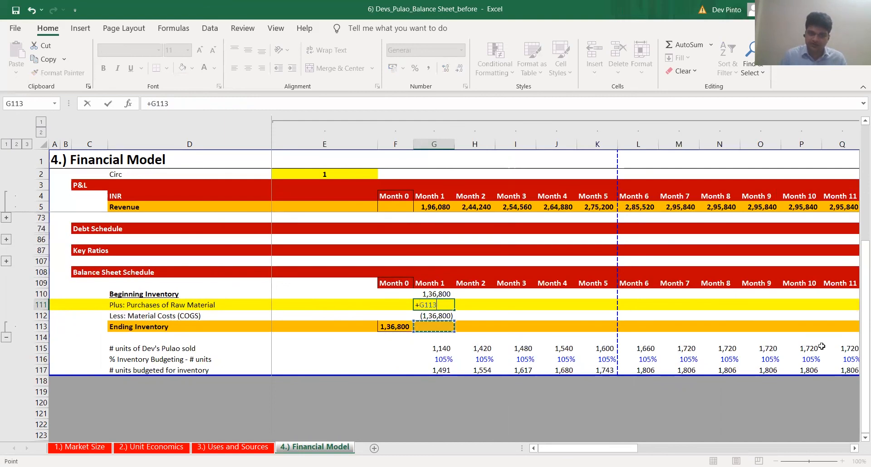
pyautogui.write('*')
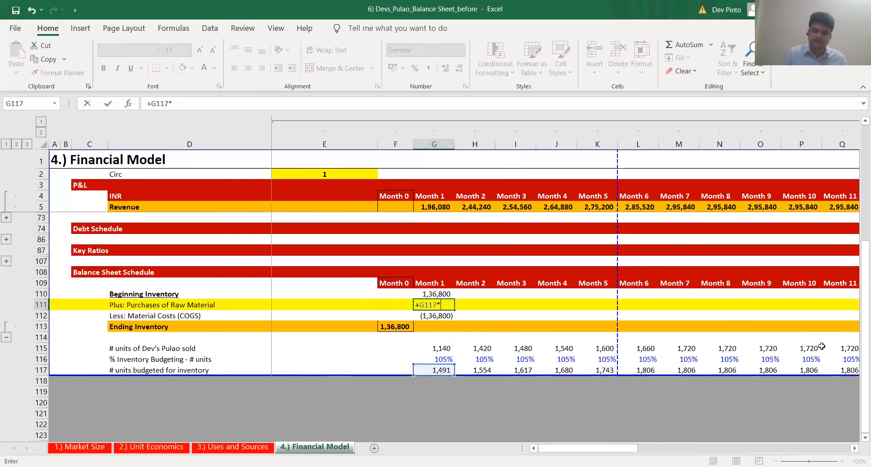
pyautogui.press('Up')
pyautogui.press('Up')
pyautogui.press('Up')
pyautogui.press('Up')
pyautogui.press('Up')
pyautogui.press('Up')
pyautogui.press('Up')
pyautogui.press('Up')
pyautogui.scroll(6, 822, 346)
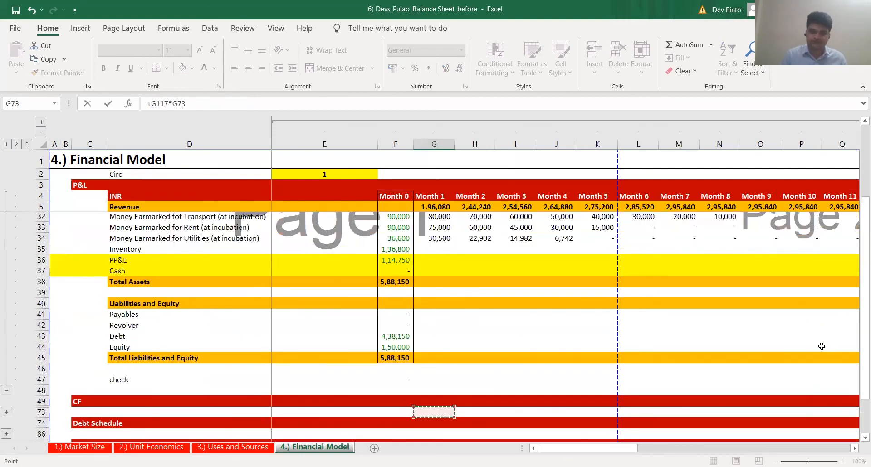
pyautogui.scroll(7, 821, 346)
pyautogui.press('Up')
pyautogui.press('Up')
pyautogui.press('Up')
pyautogui.press('Up')
pyautogui.press('Up')
pyautogui.press('Up')
pyautogui.press('Up')
pyautogui.press('Up')
pyautogui.press('Up')
pyautogui.press('Up')
pyautogui.press('Up')
pyautogui.press('Up')
pyautogui.press('Up')
pyautogui.press('Up')
pyautogui.press('Up')
pyautogui.press('Up')
pyautogui.press('Up')
pyautogui.press('Up')
pyautogui.press('Up')
pyautogui.press('Up')
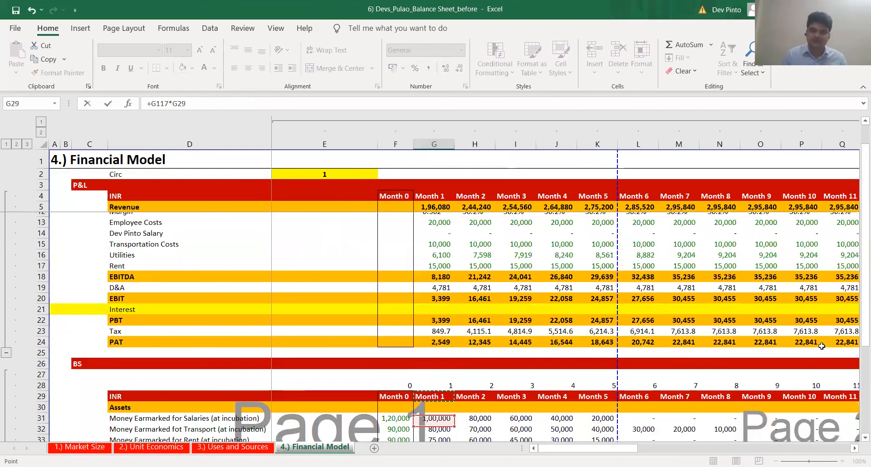
pyautogui.scroll(2, 821, 346)
pyautogui.press('Up')
pyautogui.press('Up')
pyautogui.press('Up')
pyautogui.press('Up')
pyautogui.press('Up')
pyautogui.press('Up')
pyautogui.press('Up')
pyautogui.press('Up')
pyautogui.press('Up')
pyautogui.press('Up')
pyautogui.press('Up')
pyautogui.press('Up')
pyautogui.press('Up')
pyautogui.press('Up')
pyautogui.press('Up')
pyautogui.press('Up')
pyautogui.press('Up')
pyautogui.press('Up')
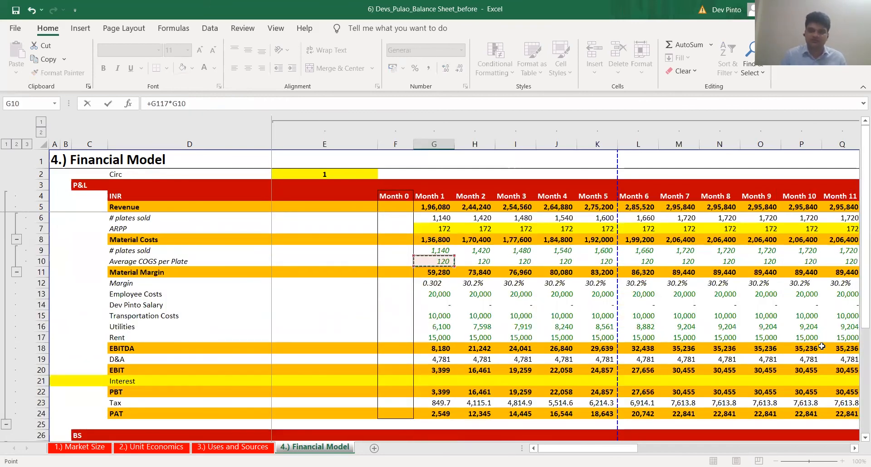
pyautogui.press('Return')
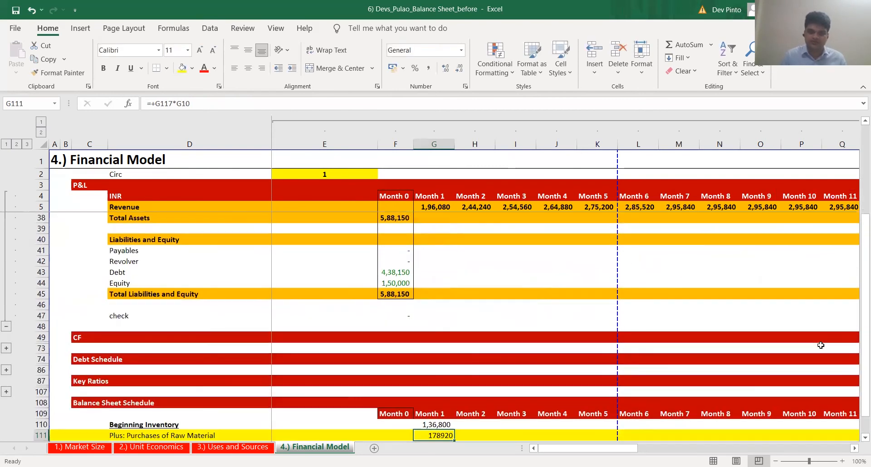
# Apply the schedule's number format to the Month 1 raw material purchases in G111 using Paste Special Formats
pyautogui.hotkey('ctrl', 'alt', 'v')
pyautogui.press('t')
pyautogui.press('Return')
# Check the Month 1 COGS formula in G112 and total Month 1 Ending Inventory in G113 with AutoSum
pyautogui.press('Down')
pyautogui.press('F2')
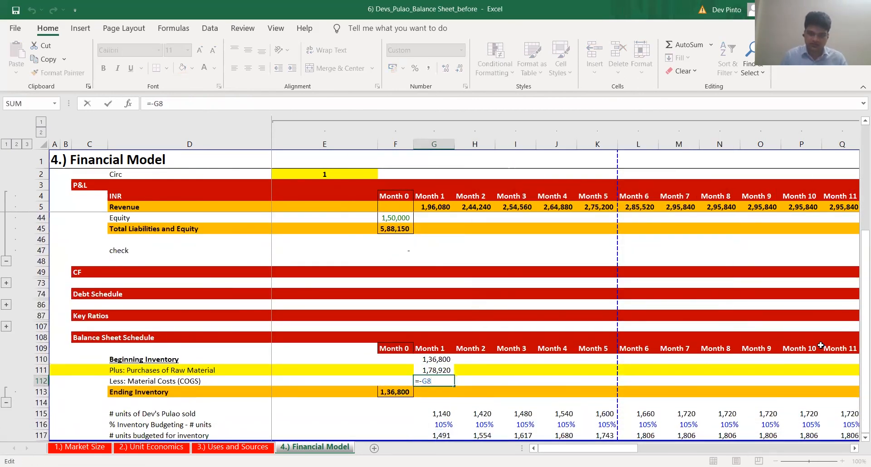
pyautogui.press('Return')
pyautogui.write('+')
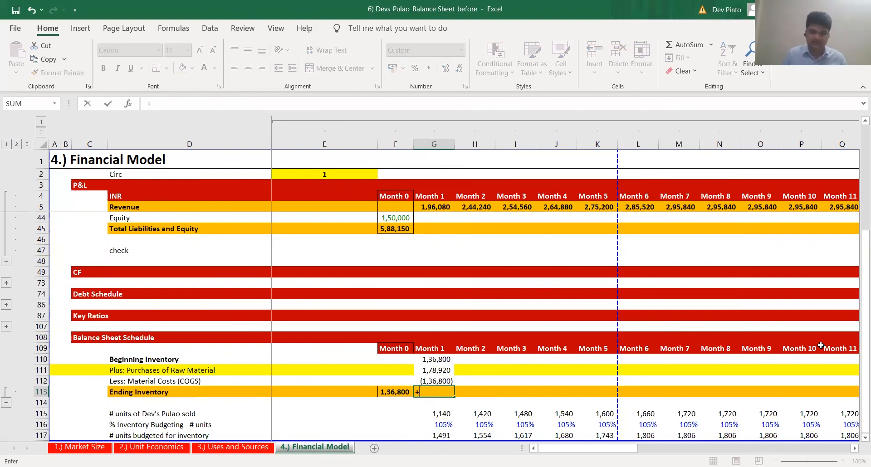
pyautogui.hotkey('alt', '=')
pyautogui.hotkey('ctrl', 'Return')
# Review the Month 1 beginning inventory, purchases, material costs and ending inventory formulas in G110:G113
pyautogui.press('Up')
pyautogui.press('Up')
pyautogui.press('Up')
pyautogui.press('Down')
pyautogui.press('Down')
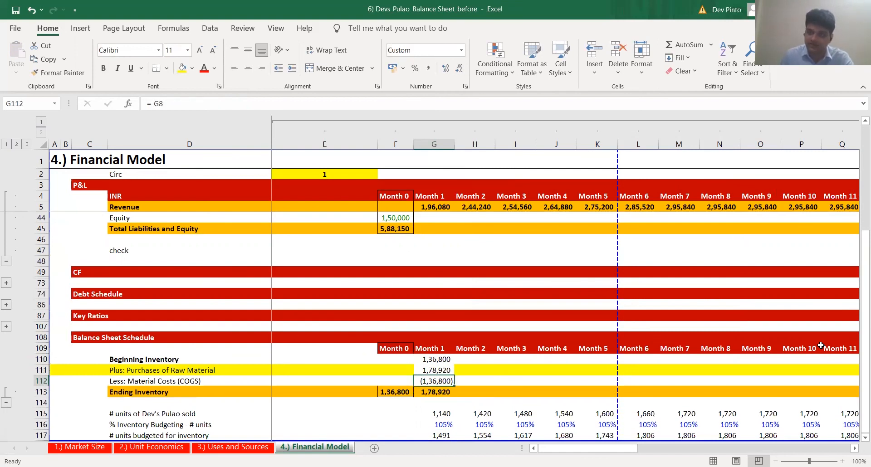
pyautogui.press('Up')
pyautogui.press('Down')
pyautogui.press('Down')
pyautogui.press('F2')
pyautogui.press('Escape')
pyautogui.press('F2')
pyautogui.press('Escape')
# Fill the Month 1 inventory roll-forward formulas in G110:G113 across through Month 12
pyautogui.press('Up')
pyautogui.press('Up')
pyautogui.press('Up')
pyautogui.hotkey('shift', 'Down')
pyautogui.hotkey('shift', 'Down')
pyautogui.hotkey('shift', 'Down')
pyautogui.hotkey('shift', 'Right')
pyautogui.hotkey('shift', 'Right')
pyautogui.hotkey('shift', 'Right')
pyautogui.hotkey('shift', 'Right')
pyautogui.hotkey('shift', 'Right')
pyautogui.hotkey('shift', 'Right')
pyautogui.hotkey('shift', 'Right')
pyautogui.hotkey('shift', 'Right')
pyautogui.hotkey('shift', 'Right')
pyautogui.hotkey('shift', 'Right')
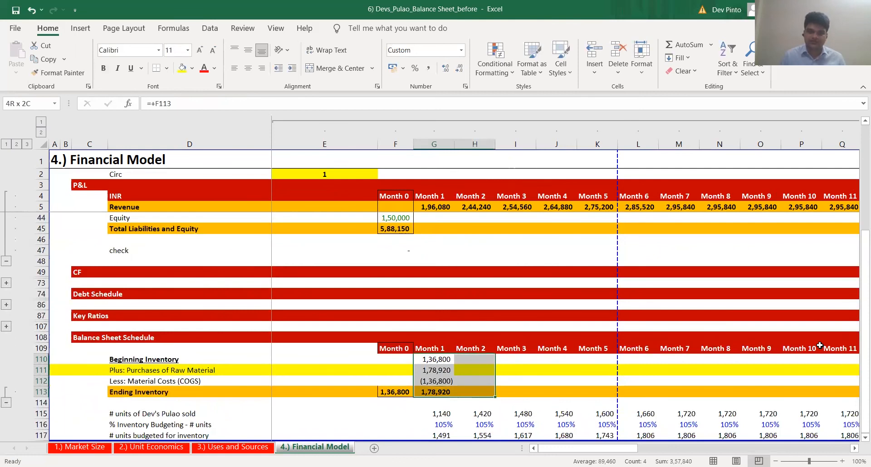
pyautogui.hotkey('shift', 'Right')
pyautogui.hotkey('ctrl', 'r')
# Remove the yellow highlight from the Purchases of Raw Material row 111
pyautogui.press('Home')
pyautogui.press('Right')
pyautogui.press('Down')
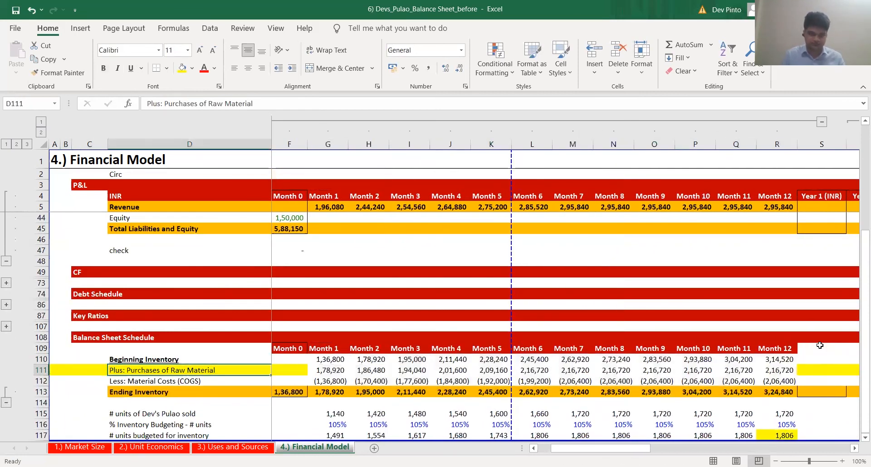
pyautogui.hotkey('shift', 'space')
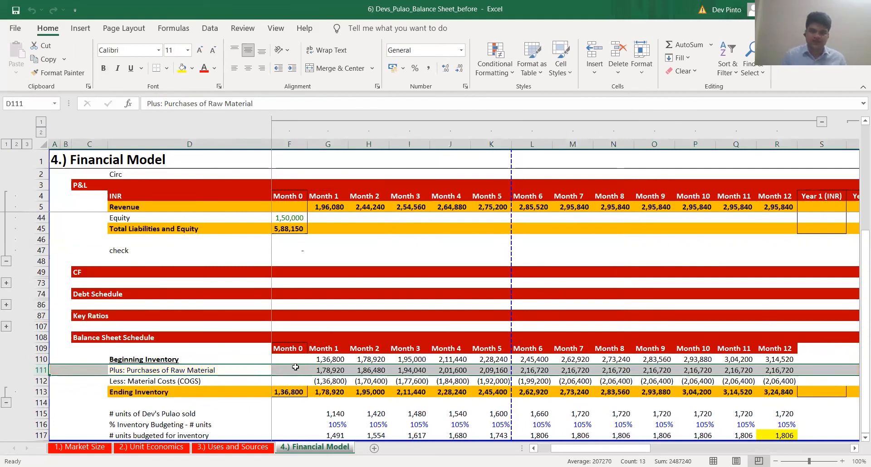
# Link the Month 1 balance sheet Inventory in G35 to the schedule's Ending Inventory in G113
pyautogui.click(334, 368)
pyautogui.scroll(6, 334, 367)
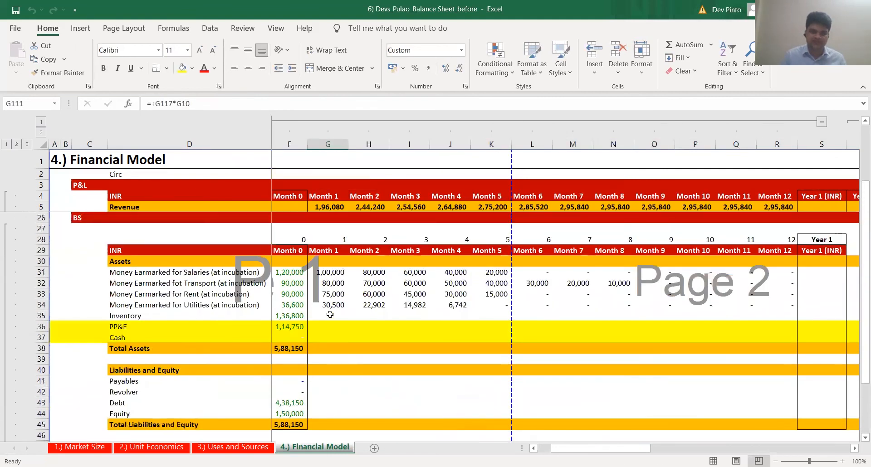
pyautogui.click(330, 314)
pyautogui.write('+')
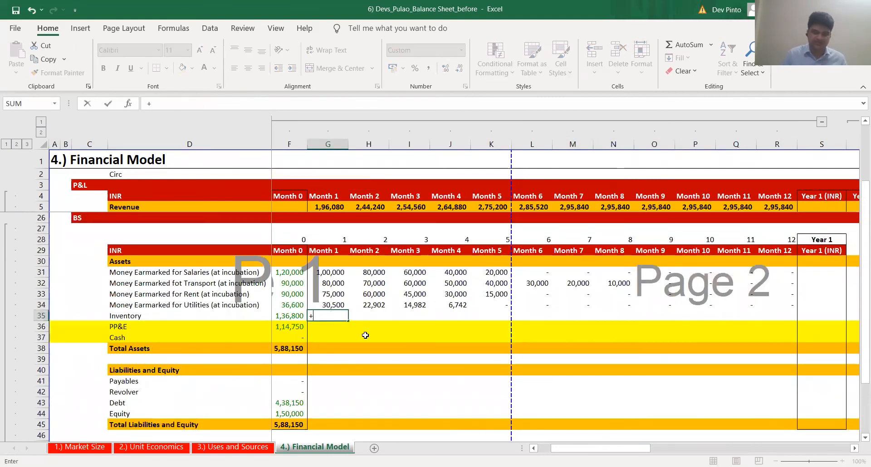
pyautogui.scroll(-4, 371, 345)
pyautogui.scroll(-3, 371, 346)
pyautogui.click(328, 359)
pyautogui.press('Return')
# Copy the Month 1 Inventory formula from G35 across row 35 through Month 12
pyautogui.press('Up')
pyautogui.hotkey('ctrl', 'c')
pyautogui.hotkey('ctrl', 'shift', 'Right')
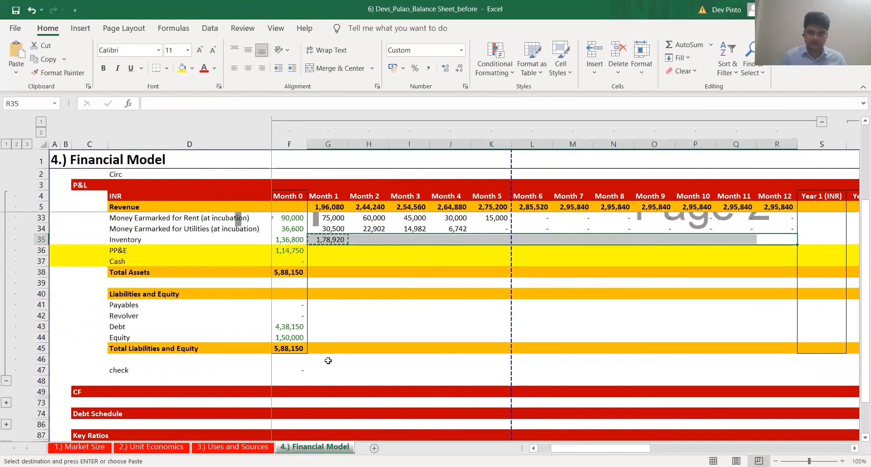
pyautogui.press('Return')
# Spot-check the Inventory links across row 35 against the matching months' ending inventory
pyautogui.press('F2')
pyautogui.press('Tab')
pyautogui.press('F2')
pyautogui.press('Tab')
pyautogui.press('F2')
pyautogui.press('Tab')
pyautogui.press('F2')
pyautogui.press('Tab')
pyautogui.press('F2')
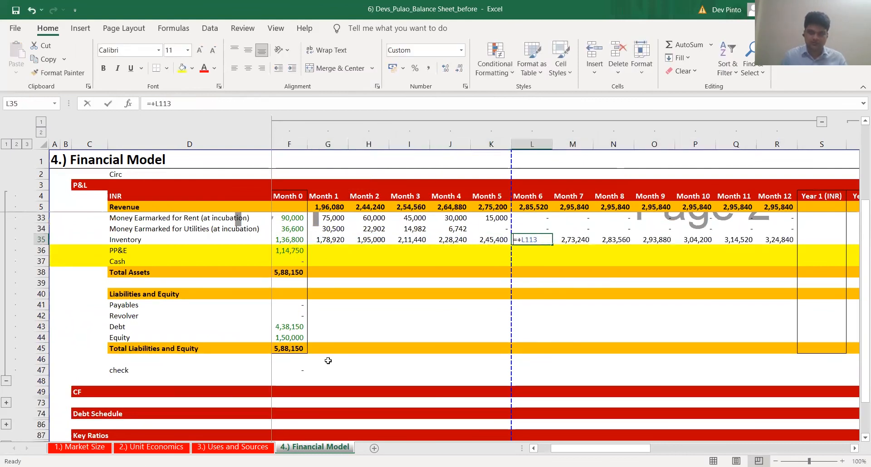
pyautogui.hotkey('shift', 'Tab')
pyautogui.press('Left')
pyautogui.press('Left')
pyautogui.press('Left')
pyautogui.press('Left')
pyautogui.press('Left')
pyautogui.press('Left')
pyautogui.press('Right')
pyautogui.press('Right')
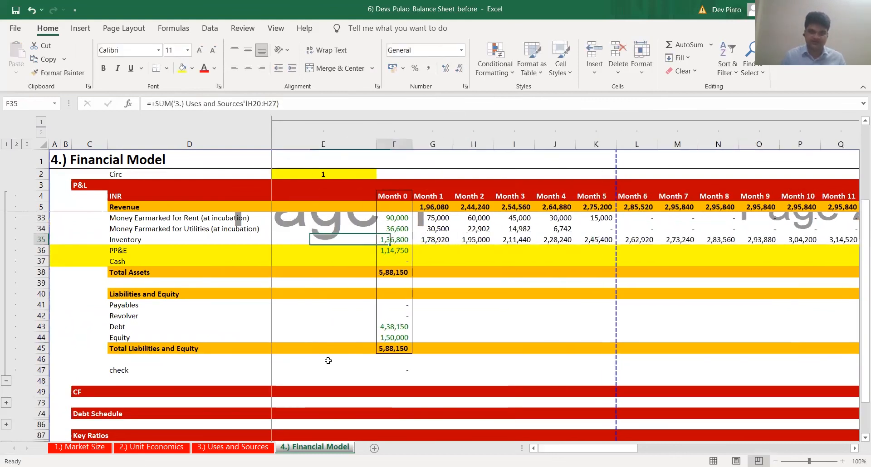
# Copy the Month 0 Total Assets formula from F38 into Month 1 cell G38 using Paste Special, giving =+SUM(G31:G37)
pyautogui.scroll(1, 376, 346)
pyautogui.press('Down')
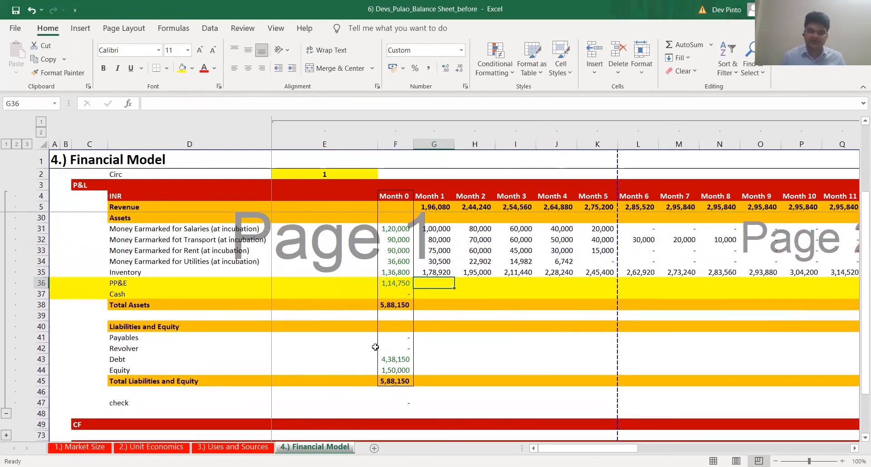
pyautogui.press('Down')
pyautogui.press('Down')
pyautogui.write('+')
pyautogui.press('Escape')
pyautogui.press('Left')
pyautogui.press('F2')
pyautogui.press('Escape')
pyautogui.hotkey('ctrl', 'c')
pyautogui.press('Right')
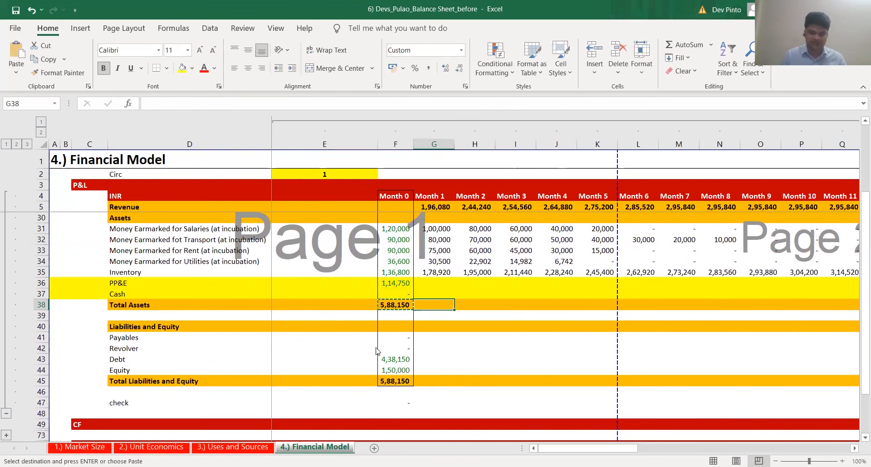
pyautogui.hotkey('ctrl', 'alt', 'v')
pyautogui.press('Return')
# Fill the Month 1 Total Assets formula from G38 across row 38 through Month 12 using Paste Special
pyautogui.hotkey('ctrl', 'c')
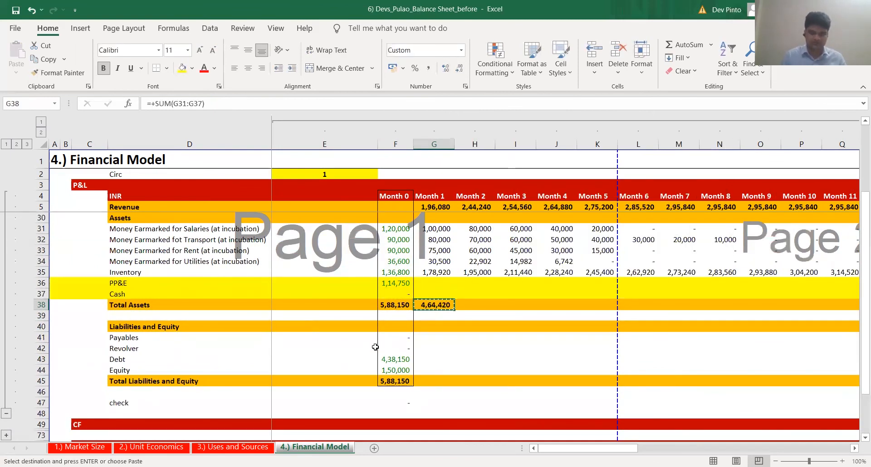
pyautogui.press('Up')
pyautogui.press('Up')
pyautogui.press('Up')
pyautogui.hotkey('ctrl', 'Right')
pyautogui.press('Down')
pyautogui.press('Down')
pyautogui.press('Down')
pyautogui.hotkey('ctrl', 'shift', 'Left')
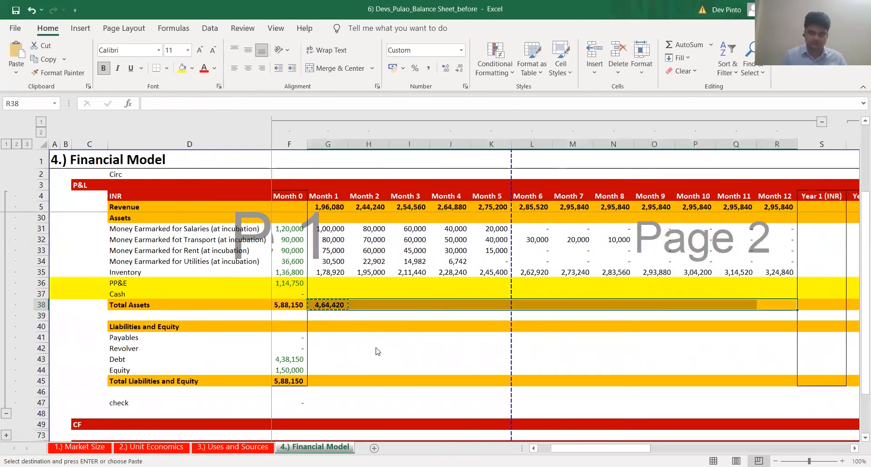
pyautogui.hotkey('ctrl', 'alt', 'v')
pyautogui.press('Return')
# Check the Total Assets sum ranges across row 38, from Month 12 back to Month 1
pyautogui.press('F2')
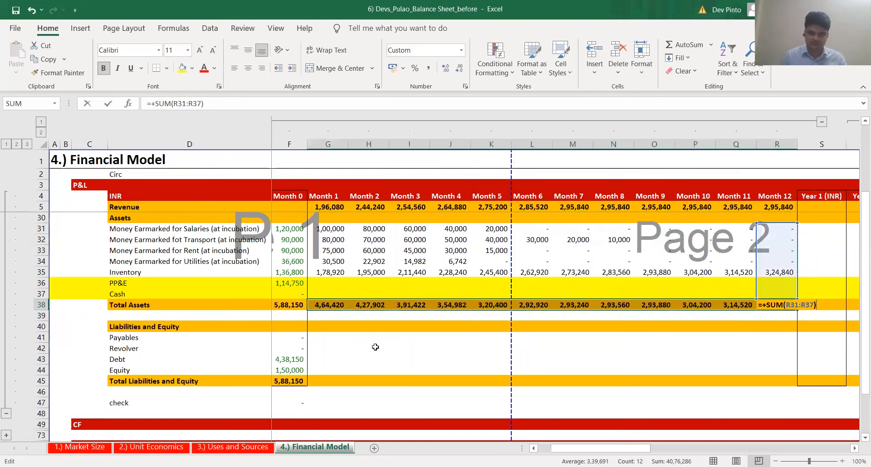
pyautogui.press('Escape')
pyautogui.press('Left')
pyautogui.press('Left')
pyautogui.press('Left')
pyautogui.press('F2')
pyautogui.press('Escape')
pyautogui.press('Left')
pyautogui.press('Left')
pyautogui.press('F2')
pyautogui.press('Escape')
pyautogui.hotkey('ctrl', 'Left')
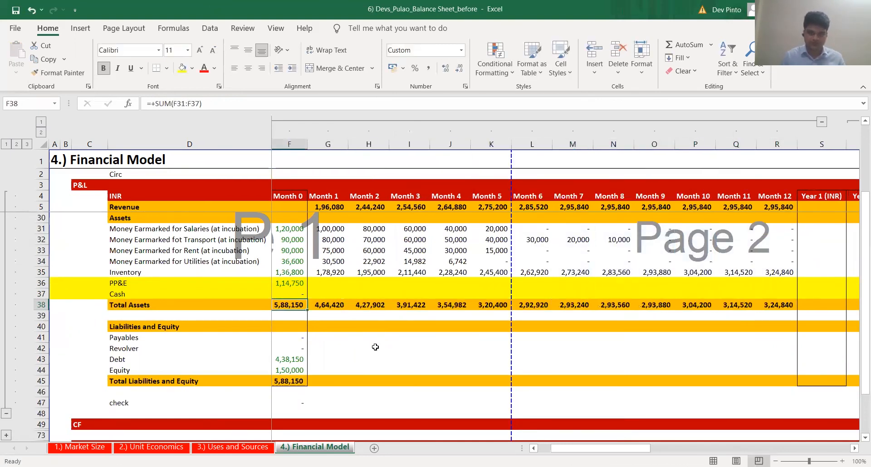
pyautogui.press('Left')
pyautogui.press('Right')
pyautogui.press('Right')
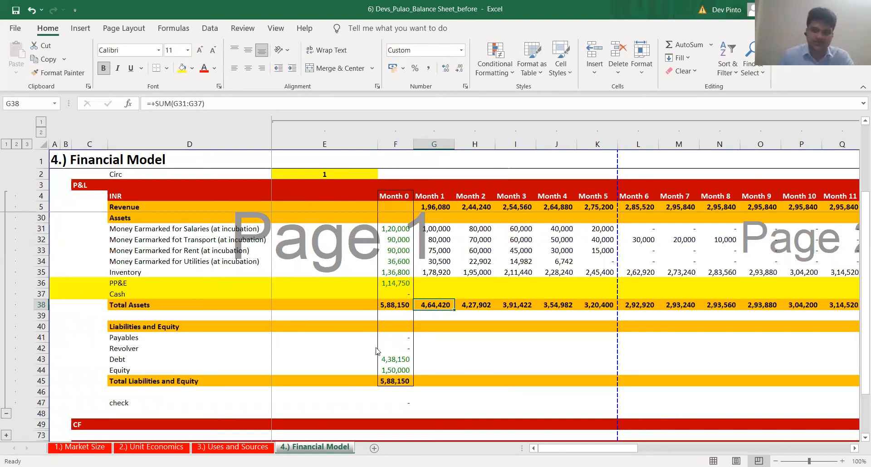
pyautogui.hotkey('alt', 'Tab')
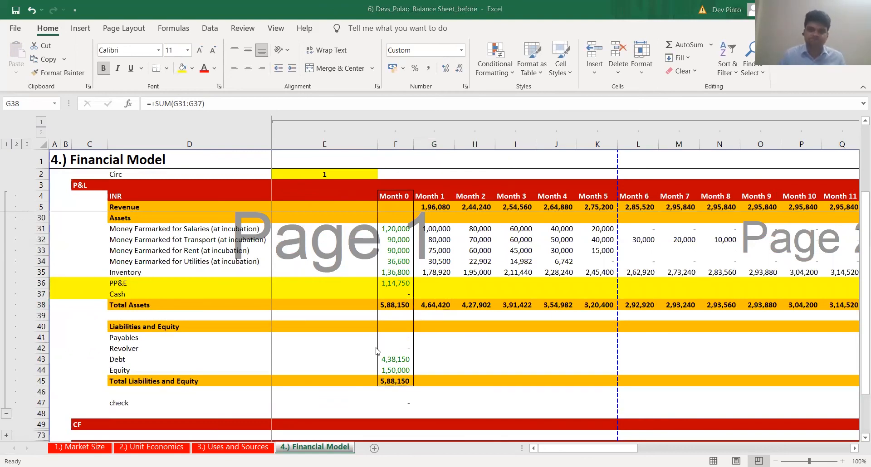
pyautogui.hotkey('alt', 'Tab')
# Highlight the entire Revolver, Debt and Equity rows 42 to 44 in yellow
pyautogui.click(437, 352)
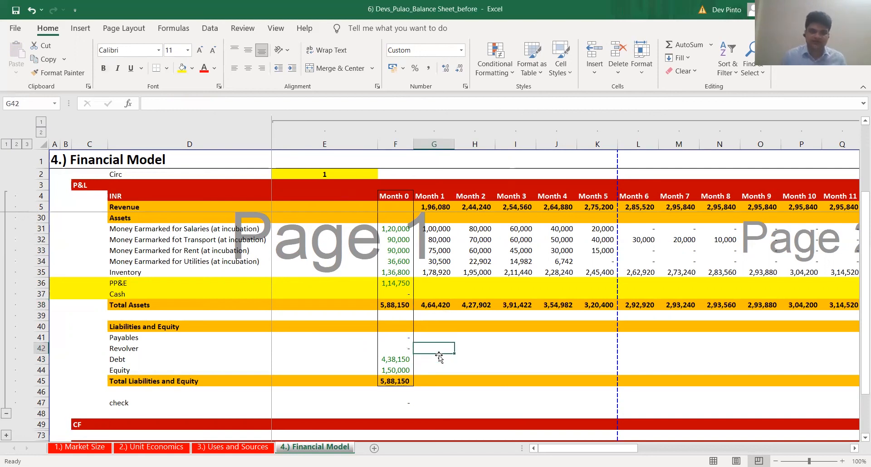
pyautogui.hotkey('shift', 'Down')
pyautogui.hotkey('shift', 'Down')
pyautogui.hotkey('shift', 'space')
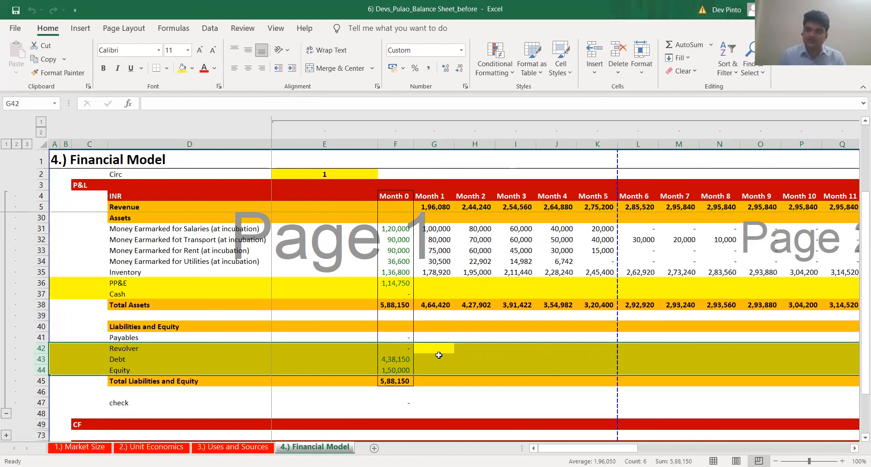
# Examine the Month 1 Purchases of Raw Material formula in G111 of the Balance Sheet Schedule, coming from the Payables row
pyautogui.press('Up')
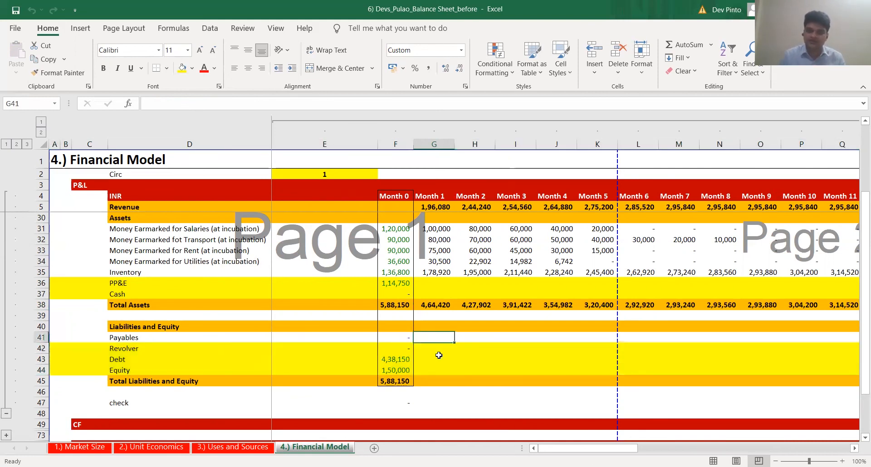
pyautogui.hotkey('alt', 'Tab')
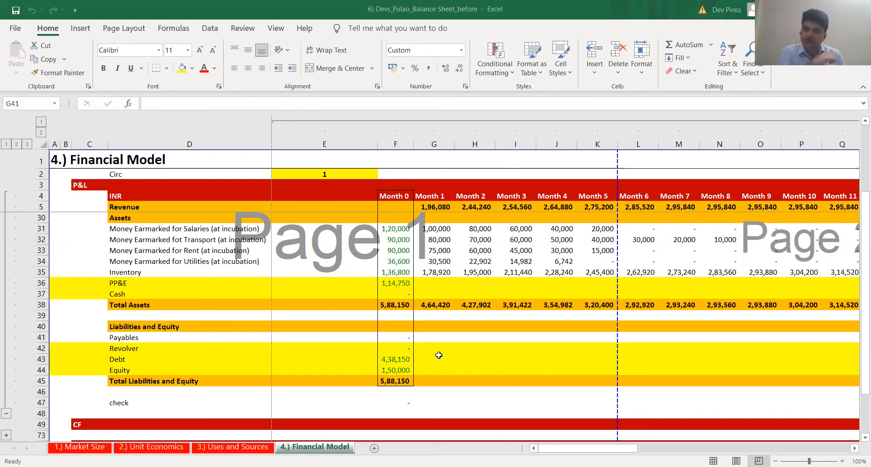
pyautogui.scroll(-8, 441, 349)
pyautogui.scroll(1, 439, 346)
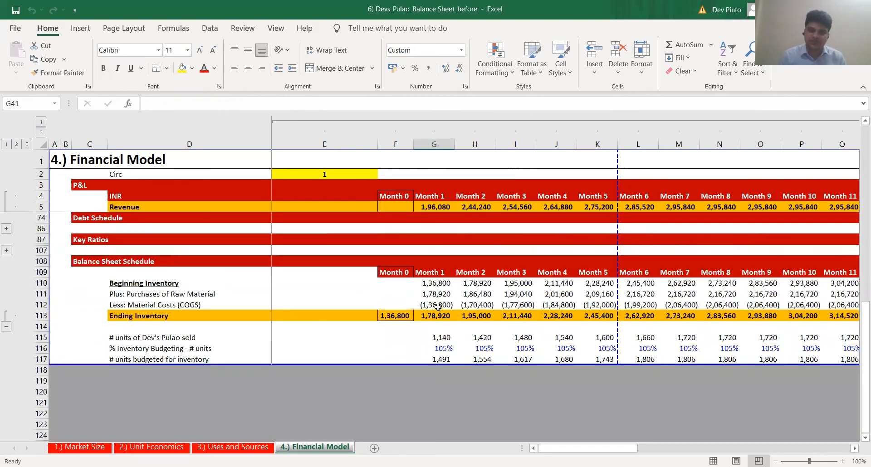
pyautogui.click(440, 295)
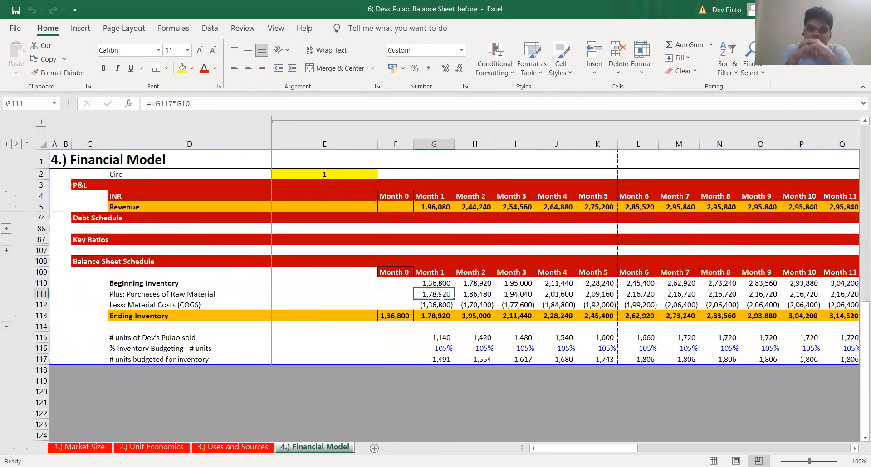
pyautogui.hotkey('alt', 'Tab')
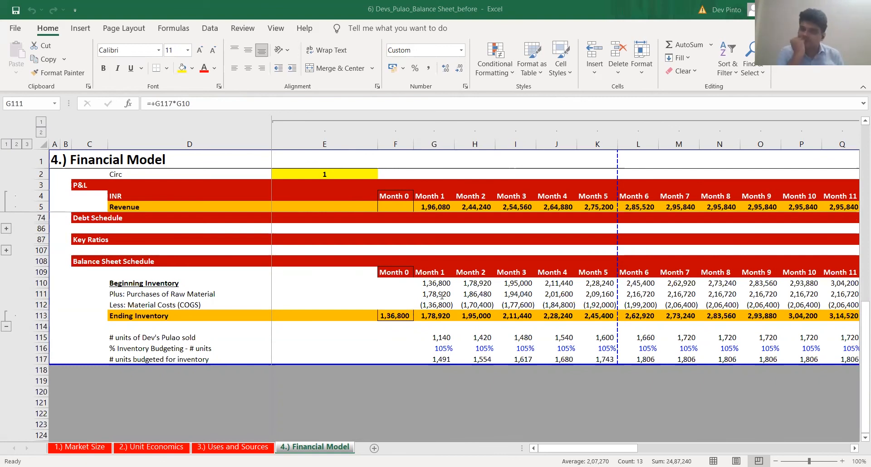
# Trace the Month 1 budgeted inventory units in G117 to the Month 2 units sold, and inspect the formula in H115
pyautogui.press('Down')
pyautogui.press('Down')
pyautogui.press('Down')
pyautogui.press('Down')
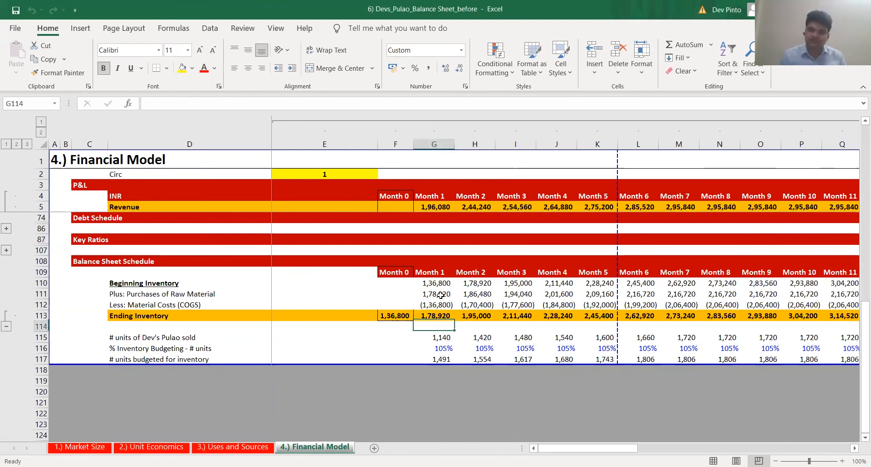
pyautogui.press('Down')
pyautogui.press('Down')
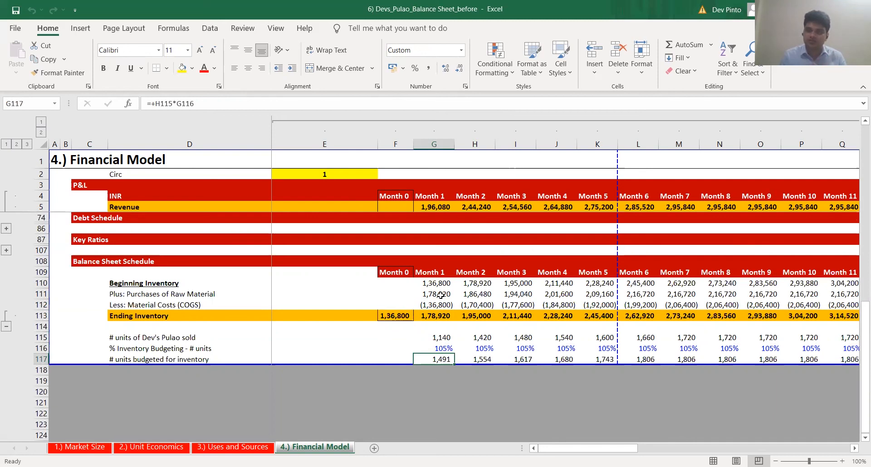
pyautogui.press('Right')
pyautogui.press('Up')
pyautogui.press('Up')
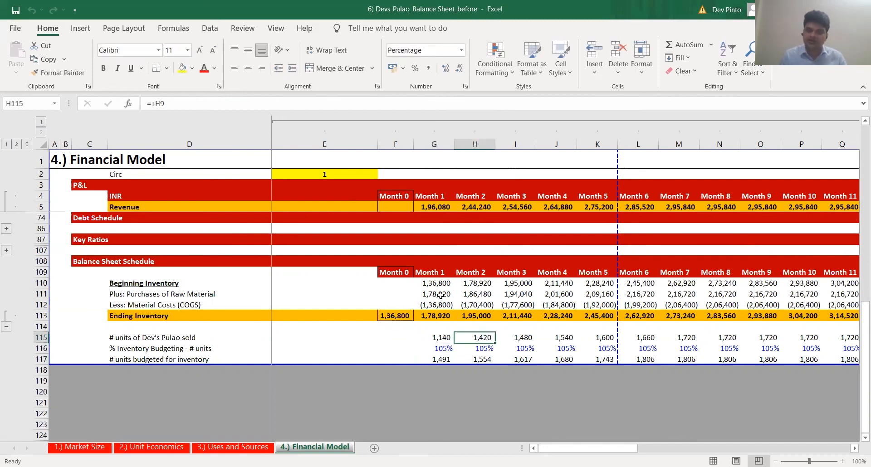
pyautogui.press('F2')
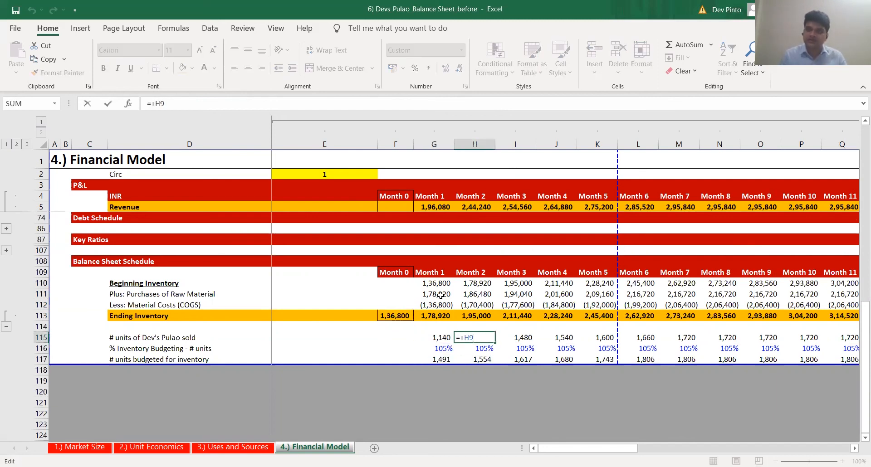
pyautogui.press('Escape')
# Inspect the Month 1 budgeted inventory units formula in G117 and return to the raw material purchases in G111
pyautogui.press('Down')
pyautogui.press('Down')
pyautogui.press('Left')
pyautogui.press('F2')
pyautogui.press('Escape')
pyautogui.press('Up')
pyautogui.press('Up')
pyautogui.press('Up')
pyautogui.press('Up')
pyautogui.press('Up')
pyautogui.press('Up')
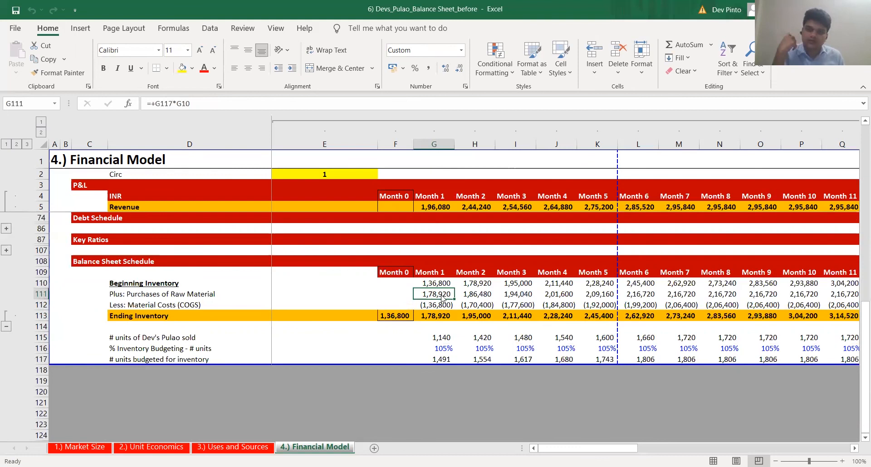
pyautogui.hotkey('alt', 'Tab')
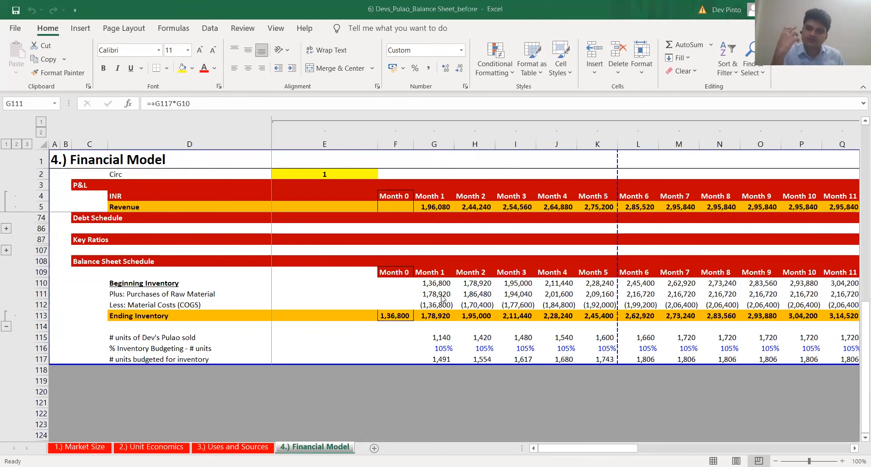
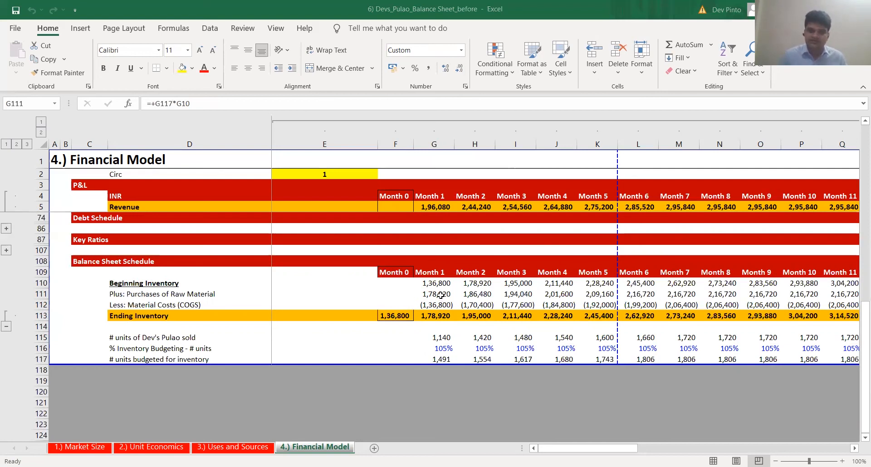
# Add a bold, underlined Payables heading in D119 and extend the page area down through row 120
pyautogui.press('Down')
pyautogui.press('Down')
pyautogui.press('Down')
pyautogui.press('Down')
pyautogui.press('Down')
pyautogui.press('Down')
pyautogui.press('Down')
pyautogui.press('Left')
pyautogui.press('Left')
pyautogui.press('Left')
pyautogui.press('Down')
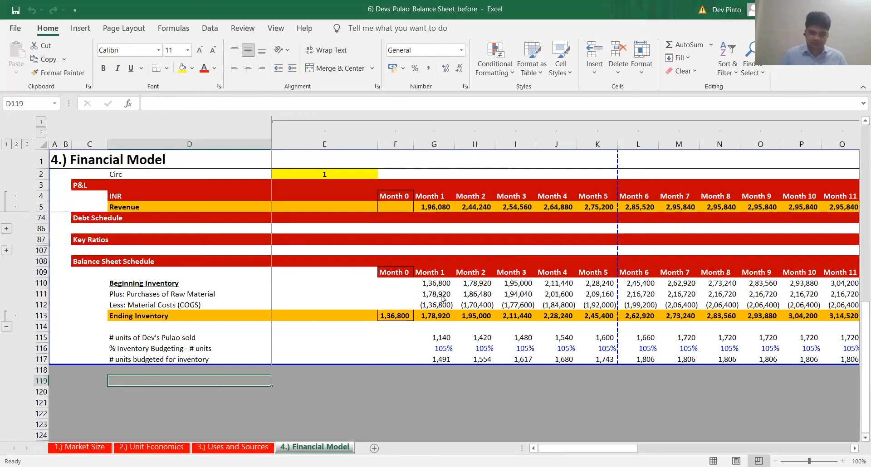
pyautogui.write('Payables')
pyautogui.hotkey('ctrl', 'Return')
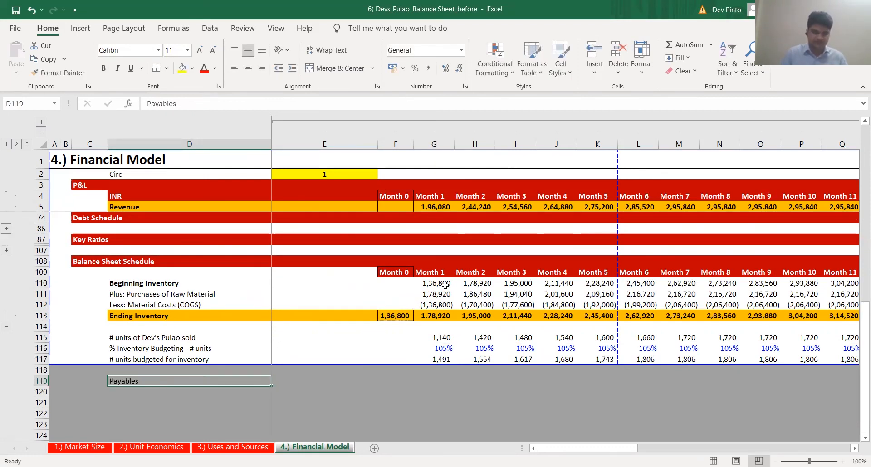
pyautogui.hotkey('ctrl', 'b')
pyautogui.hotkey('ctrl', 'u')
pyautogui.moveTo(374, 383); pyautogui.dragTo(373, 397)
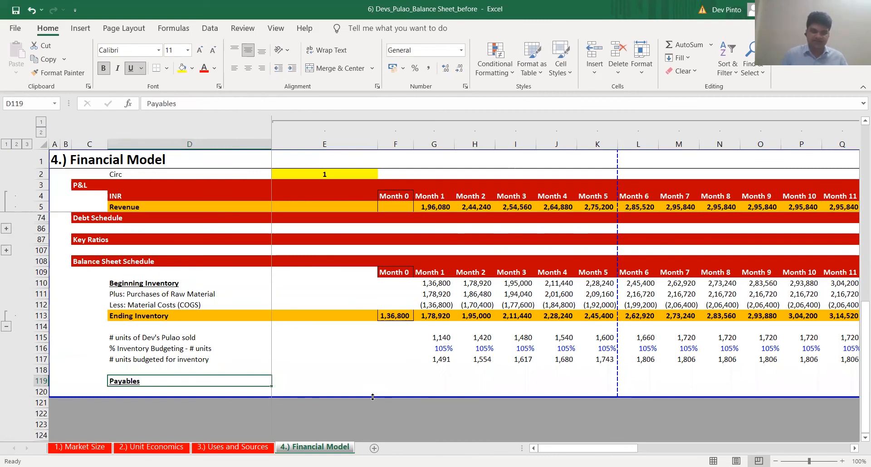
# Label D120 as "Days of Payables (on material costs)" beneath the Payables heading
pyautogui.press('Down')
pyautogui.write('Days of ')
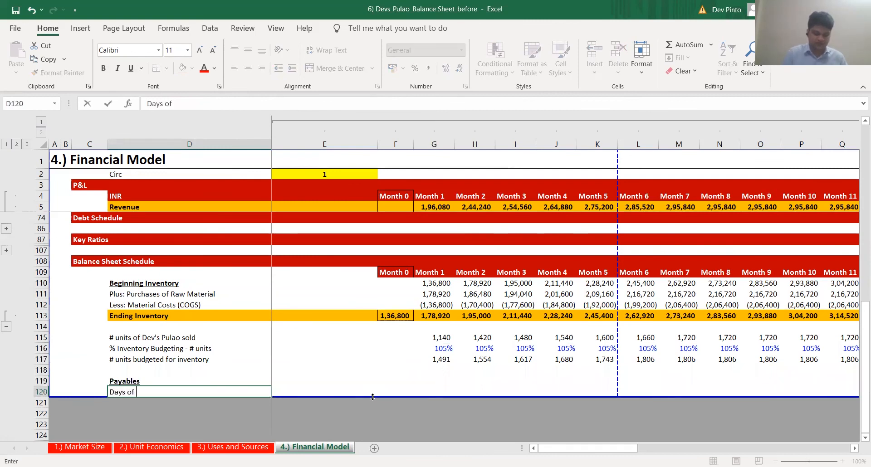
pyautogui.write('Payables')
pyautogui.hotkey('ctrl', 'Return')
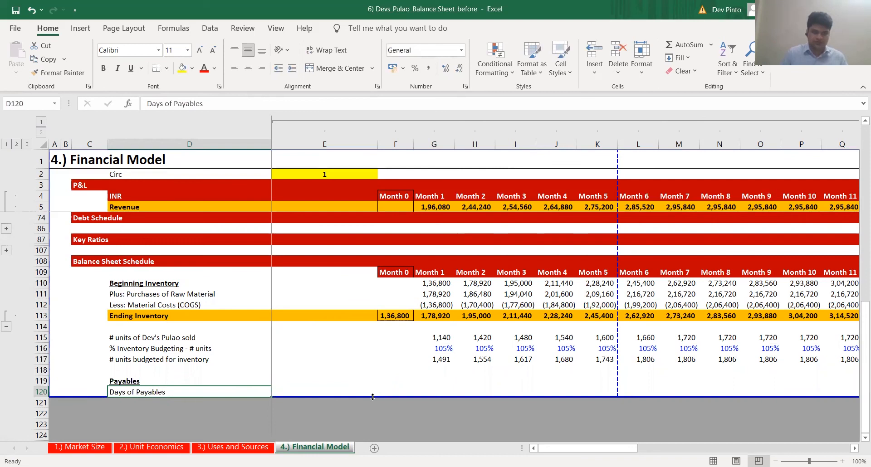
pyautogui.press('F2')
pyautogui.write('(on material)')
pyautogui.write(' costs')
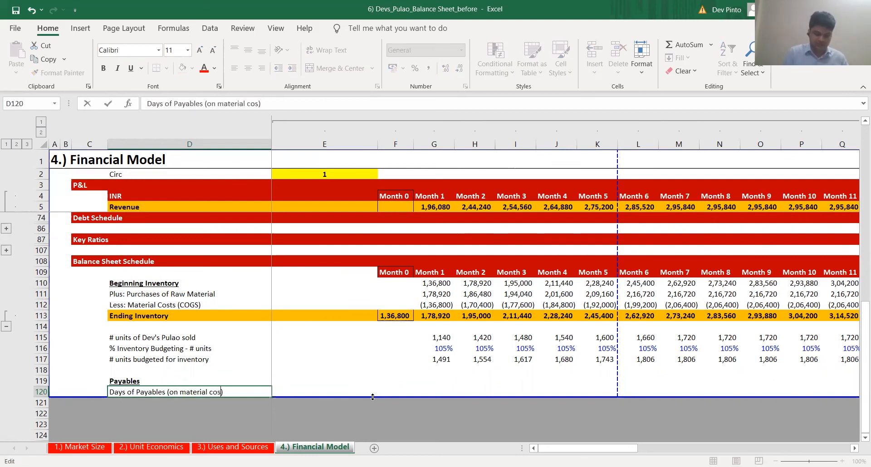
# Set the Month 1 Days of Payables in G120 to 30
pyautogui.press('Tab')
pyautogui.press('Tab')
pyautogui.press('Tab')
pyautogui.write('30')
pyautogui.hotkey('ctrl', 'Return')
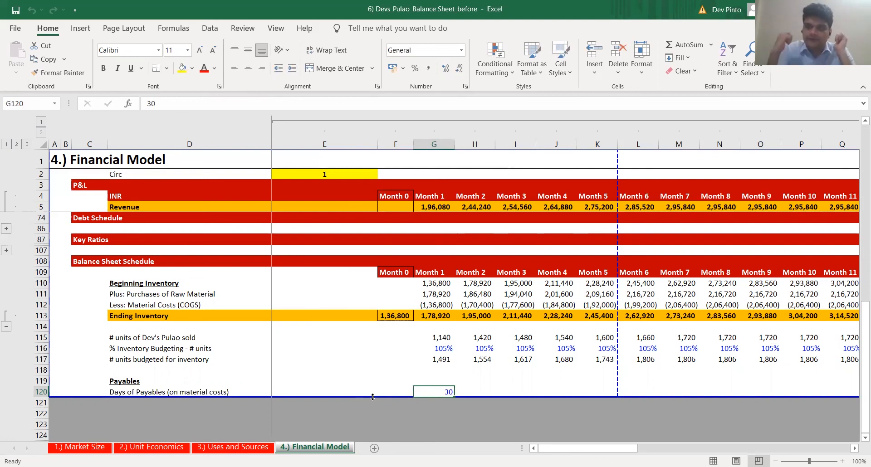
# Inspect the Month 1 Purchases of Raw Material formula in G111
pyautogui.press('Up')
pyautogui.press('Up')
pyautogui.press('Up')
pyautogui.press('Up')
pyautogui.press('Up')
pyautogui.press('Up')
pyautogui.press('Up')
pyautogui.press('Up')
pyautogui.press('Up')
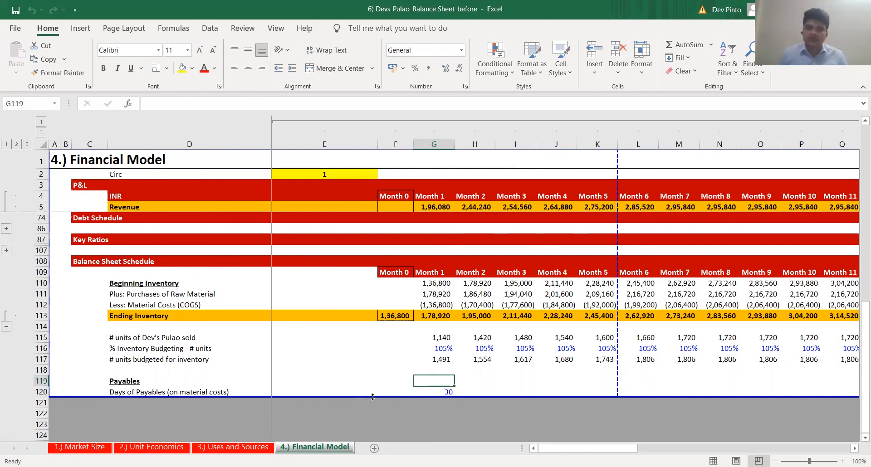
pyautogui.press('F2')
pyautogui.press('Escape')
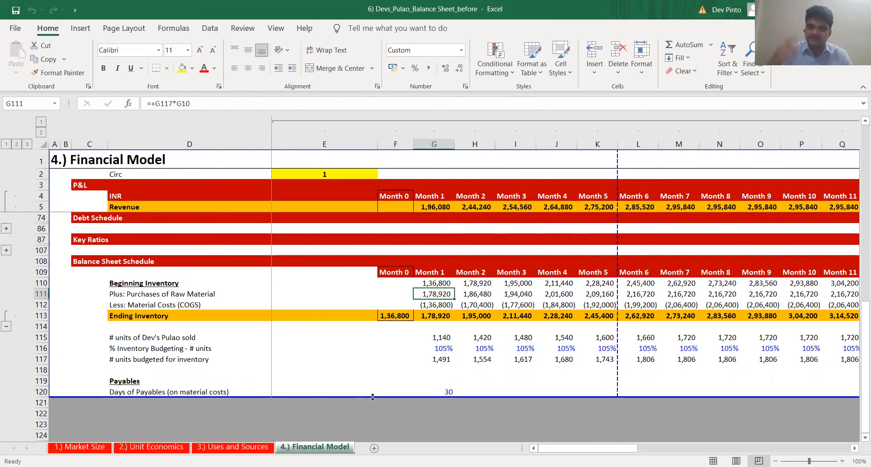
# Copy the Month 1 Days of Payables value across row 120 through Month 12
pyautogui.press('Down')
pyautogui.press('Down')
pyautogui.press('Down')
pyautogui.press('Down')
pyautogui.press('Down')
pyautogui.press('Down')
pyautogui.press('Down')
pyautogui.press('Down')
pyautogui.press('Down')
pyautogui.hotkey('ctrl', 'c')
pyautogui.press('Up')
pyautogui.press('Up')
pyautogui.press('Up')
pyautogui.hotkey('ctrl', 'Right')
pyautogui.press('Down')
pyautogui.press('Down')
pyautogui.press('Down')
pyautogui.hotkey('ctrl', 'shift', 'Left')
pyautogui.press('Return')
# Calculate Month 1 Payables in G119 with the formula +G111*G120/30, using raw material purchases and days of payables
pyautogui.hotkey('ctrl', 'Left')
pyautogui.hotkey('ctrl', 'Left')
pyautogui.press('Right')
pyautogui.press('Right')
pyautogui.press('Right')
pyautogui.press('Right')
pyautogui.press('Left')
pyautogui.press('Up')
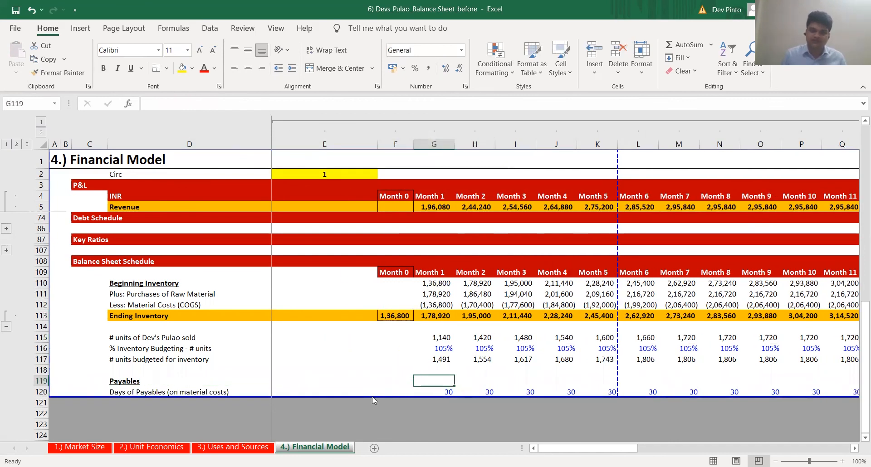
pyautogui.press('F2')
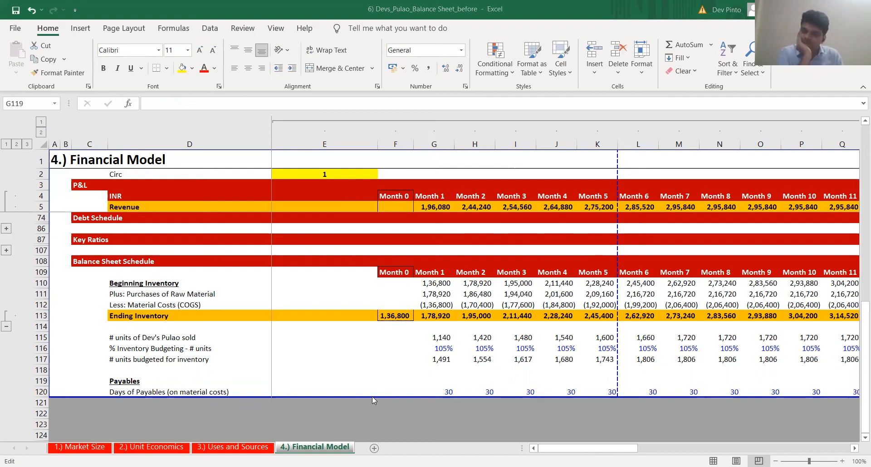
pyautogui.press('Escape')
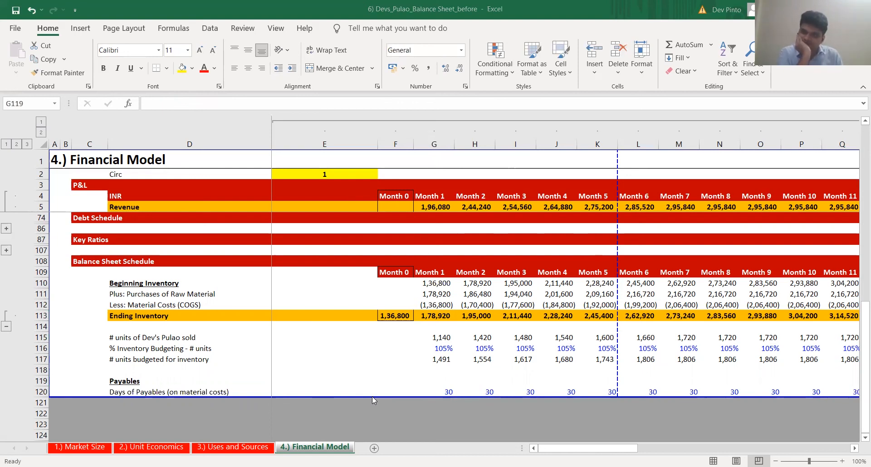
pyautogui.write('+')
pyautogui.press('Up')
pyautogui.press('Up')
pyautogui.press('Up')
pyautogui.press('Up')
pyautogui.press('Up')
pyautogui.press('Up')
pyautogui.press('Up')
pyautogui.press('Up')
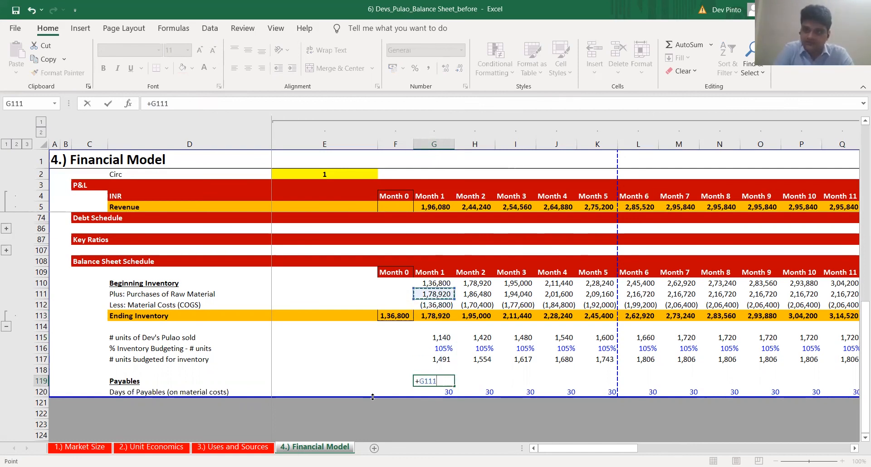
pyautogui.write('*')
pyautogui.press('Down')
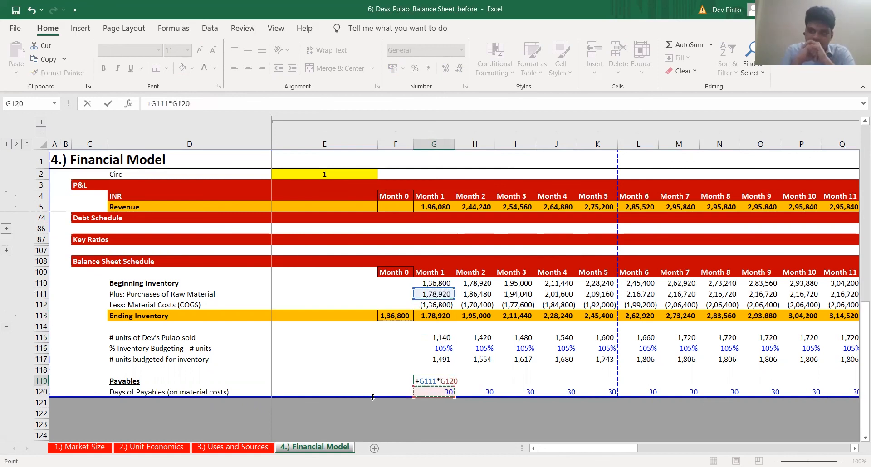
pyautogui.write('/')
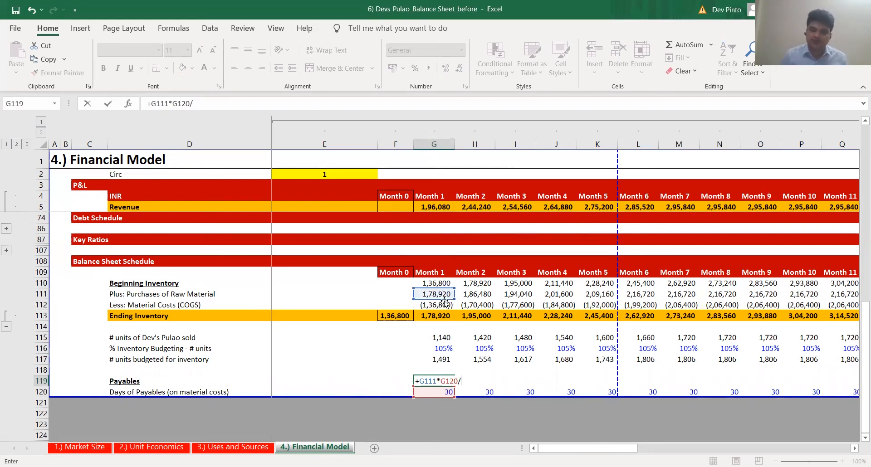
pyautogui.write('30')
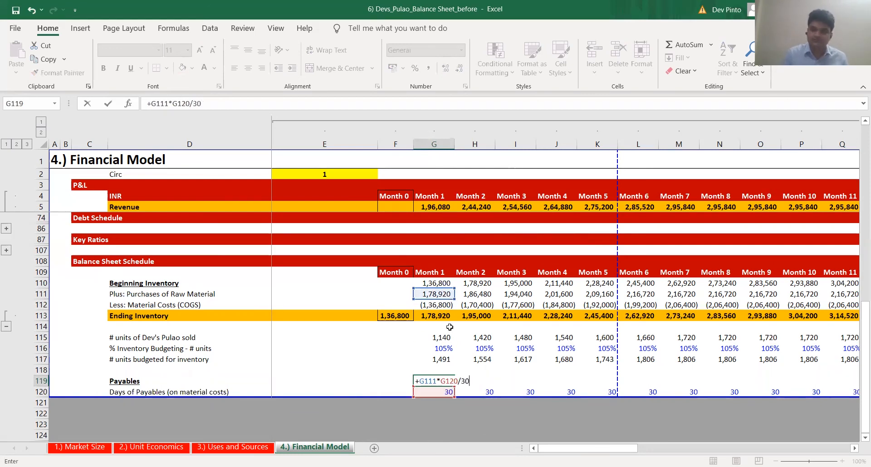
pyautogui.hotkey('ctrl', 'Return')
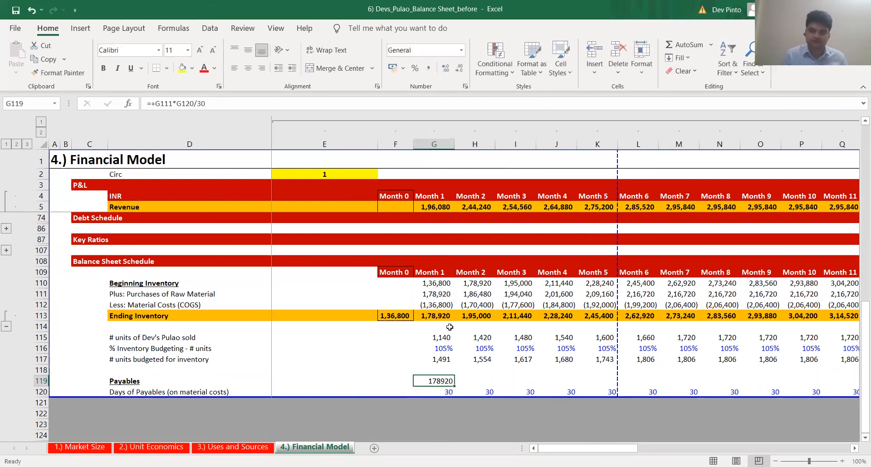
# Apply the number format of the budgeted inventory units in G117 to the Month 1 Payables cell G119
pyautogui.press('Up')
pyautogui.press('Up')
pyautogui.hotkey('ctrl', 'c')
pyautogui.press('Down')
pyautogui.press('Down')
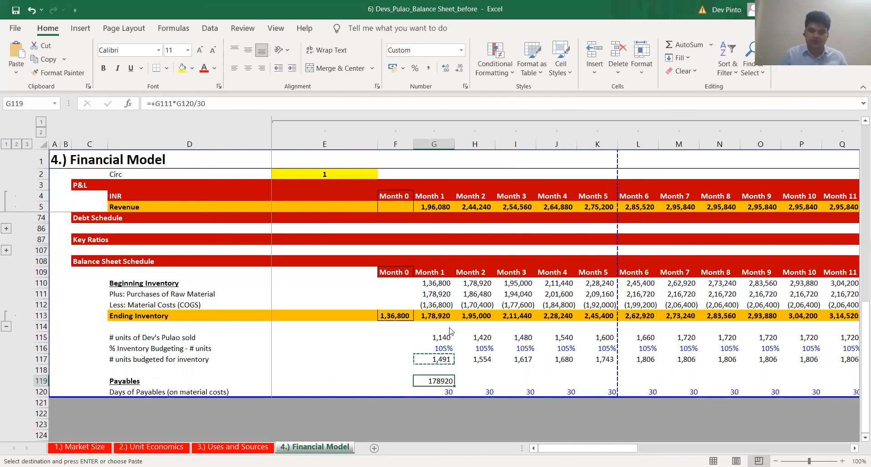
pyautogui.hotkey('ctrl', 'alt', 'v')
pyautogui.press('t')
pyautogui.press('Return')
# Copy the Month 1 Payables formula across row 119 through Month 12
pyautogui.hotkey('ctrl', 'c')
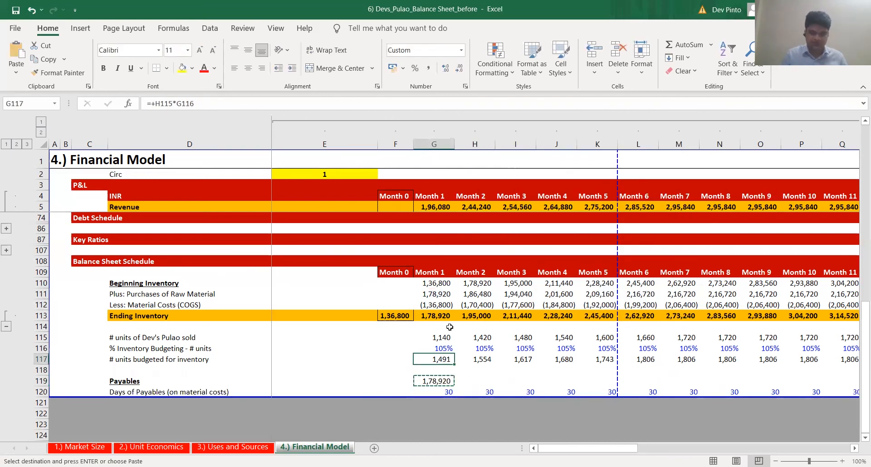
pyautogui.press('Right')
pyautogui.press('Right')
pyautogui.press('Right')
pyautogui.press('Right')
pyautogui.press('Right')
pyautogui.press('Right')
pyautogui.press('Right')
pyautogui.press('Right')
pyautogui.press('Right')
pyautogui.press('Right')
pyautogui.press('Right')
pyautogui.hotkey('ctrl', 'shift', 'Left')
pyautogui.press('Return')
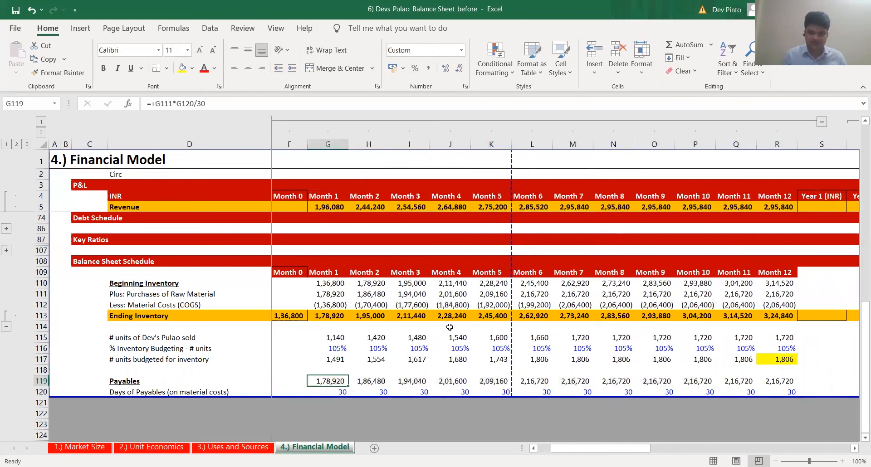
# Link the Month 1 Payables cell G41 in the balance sheet to the scheduled Payables in G119
pyautogui.hotkey('ctrl', 'Left')
pyautogui.press('Left')
pyautogui.press('Right')
pyautogui.press('pageup')
pyautogui.press('Up')
pyautogui.press('Up')
pyautogui.press('Up')
pyautogui.press('Up')
pyautogui.press('Up')
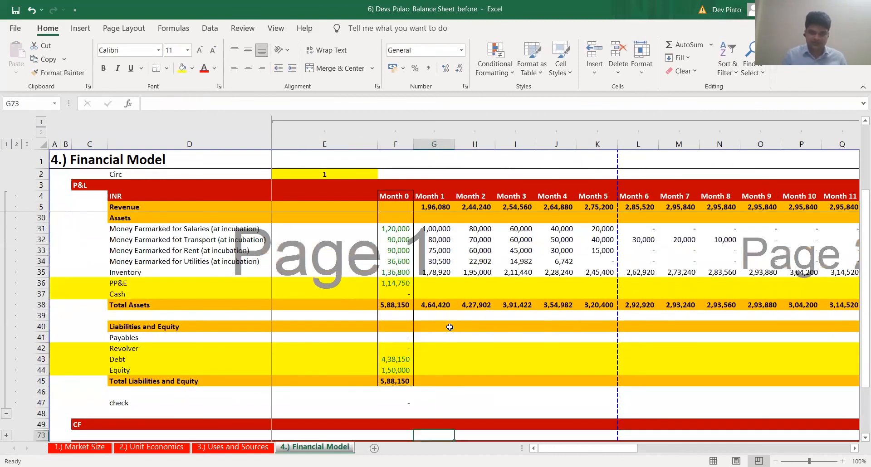
pyautogui.press('Up')
pyautogui.press('Up')
pyautogui.press('Up')
pyautogui.press('Up')
pyautogui.press('Up')
pyautogui.write('+')
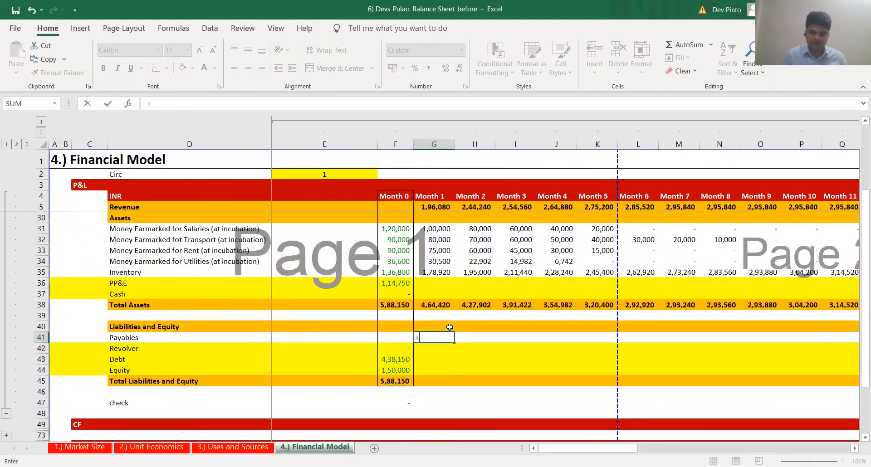
pyautogui.press('pagedown')
pyautogui.press('Down')
pyautogui.press('Down')
pyautogui.press('Down')
pyautogui.press('Down')
pyautogui.press('Down')
pyautogui.press('Down')
pyautogui.press('Down')
pyautogui.press('Down')
pyautogui.press('Down')
pyautogui.press('Down')
pyautogui.press('Down')
pyautogui.press('Down')
pyautogui.press('Down')
pyautogui.hotkey('ctrl', 'Return')
# Copy the linked Month 1 Payables formula across balance sheet row 41 through Month 12
pyautogui.hotkey('ctrl', 'c')
pyautogui.press('Right')
pyautogui.press('Right')
pyautogui.press('Right')
pyautogui.press('Right')
pyautogui.press('Right')
pyautogui.press('Right')
pyautogui.press('Right')
pyautogui.press('Right')
pyautogui.press('Right')
pyautogui.press('Right')
pyautogui.press('Right')
pyautogui.hotkey('ctrl', 'shift', 'Left')
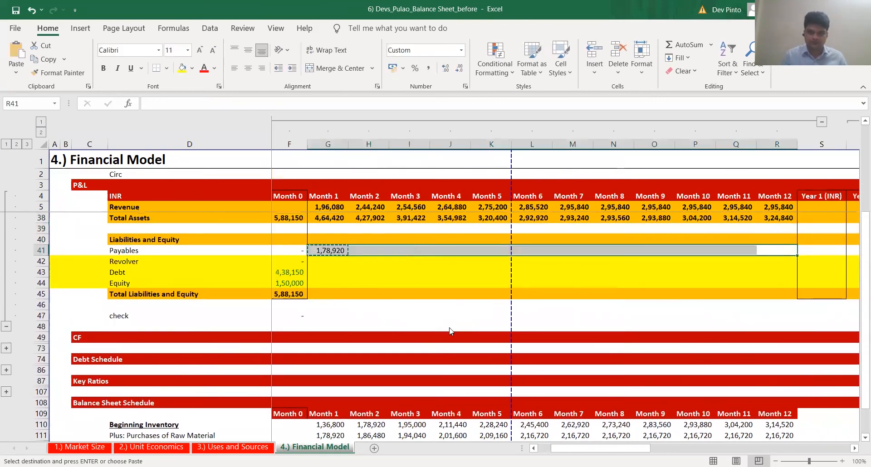
pyautogui.press('Return')
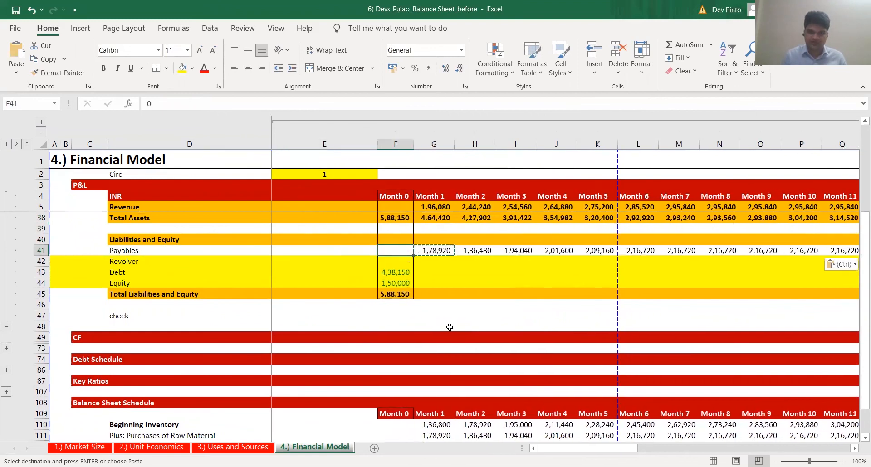
# Copy the Month 0 Total Liabilities and Equity formula from F45 across row 45 through Month 12
pyautogui.press('Down')
pyautogui.press('Down')
pyautogui.press('Down')
pyautogui.press('Down')
pyautogui.press('Left')
pyautogui.press('F2')
pyautogui.press('Escape')
pyautogui.hotkey('ctrl', 'c')
pyautogui.press('Right')
pyautogui.hotkey('ctrl', 'Up')
pyautogui.hotkey('ctrl', 'Right')
# Copy the Month 0 balance check formula from F47 across row 47 through Month 12
pyautogui.press('Down')
pyautogui.press('Down')
pyautogui.press('Down')
pyautogui.press('Down')
pyautogui.hotkey('ctrl', 'shift', 'Left')
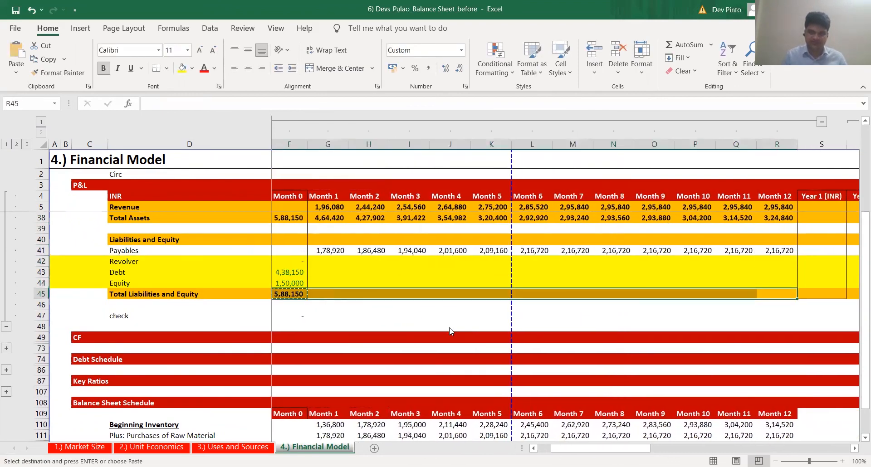
pyautogui.hotkey('ctrl', 'v')
# Examine the copied Total Liabilities and Equity formulas for the first months in row 45
pyautogui.hotkey('ctrl', 'Left')
pyautogui.press('Right')
pyautogui.press('F2')
pyautogui.press('Escape')
pyautogui.press('Right')
pyautogui.press('F2')
pyautogui.press('Escape')
pyautogui.press('Right')
pyautogui.press('F2')
pyautogui.press('Escape')
pyautogui.press('Left')
pyautogui.press('Left')
pyautogui.press('Left')
pyautogui.press('Left')
pyautogui.press('Right')
pyautogui.press('Right')
pyautogui.press('Down')
pyautogui.press('Down')
pyautogui.press('Left')
pyautogui.hotkey('ctrl', 'c')
pyautogui.press('Up')
pyautogui.press('Up')
pyautogui.hotkey('ctrl', 'Right')
pyautogui.press('Down')
pyautogui.press('Down')
pyautogui.hotkey('ctrl', 'shift', 'Left')
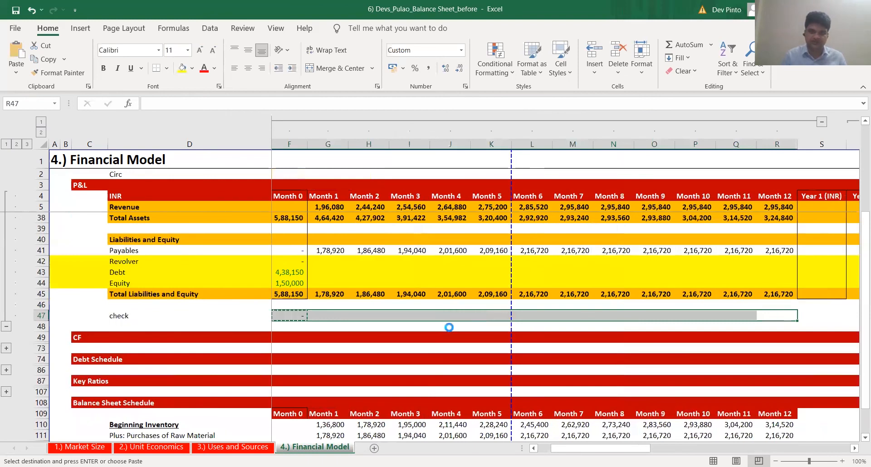
pyautogui.hotkey('ctrl', 'v')
# Inspect which totals the Month 1 check formula in G47 compares, up to the Total Assets row
pyautogui.hotkey('ctrl', 'Left')
pyautogui.press('Right')
pyautogui.press('F2')
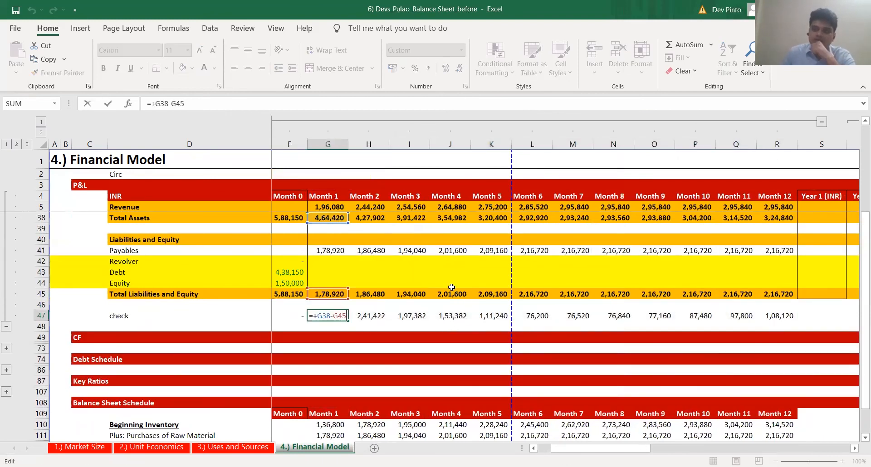
pyautogui.scroll(2, 451, 287)
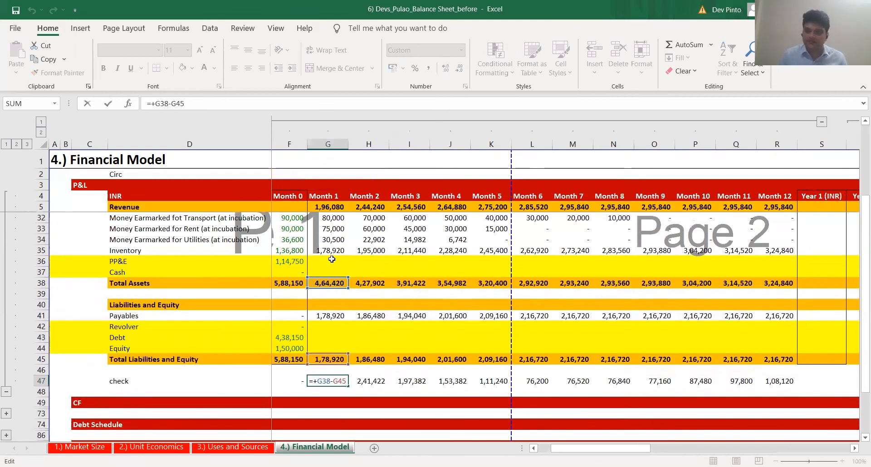